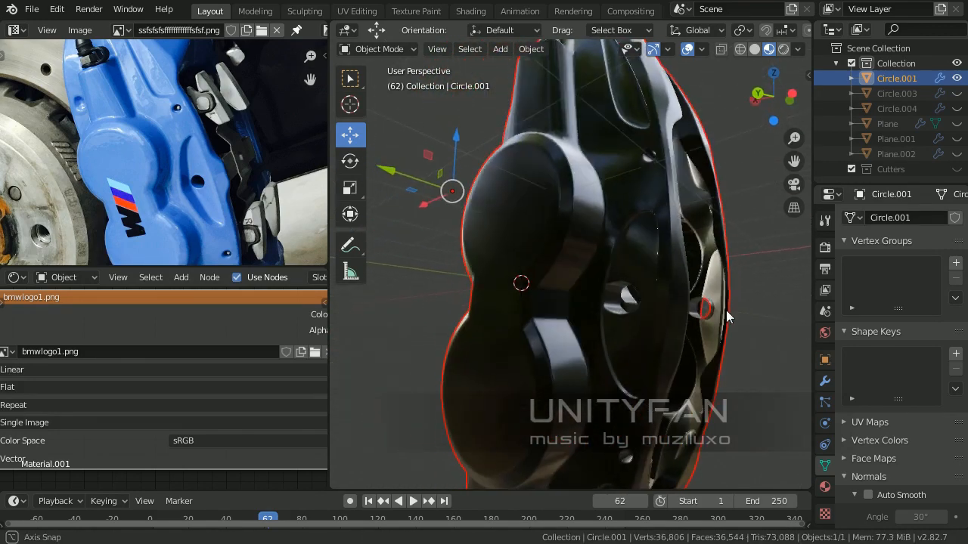
- Compare the M logo's orientation and colours on the caliper model with the logo in the blue caliper reference photo
scroll(188, 180, down, 3)
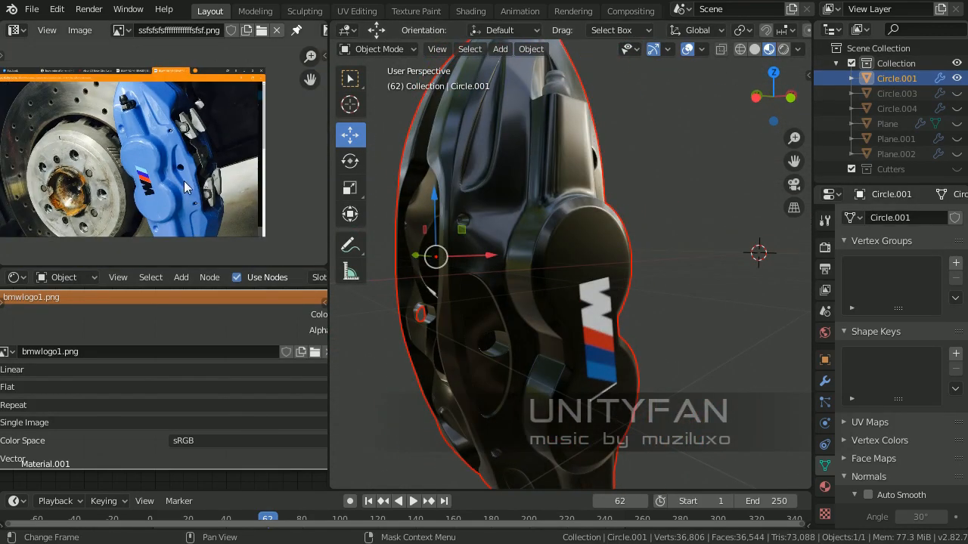
middle_drag(185, 188, 235, 189)
middle_drag(545, 325, 577, 300)
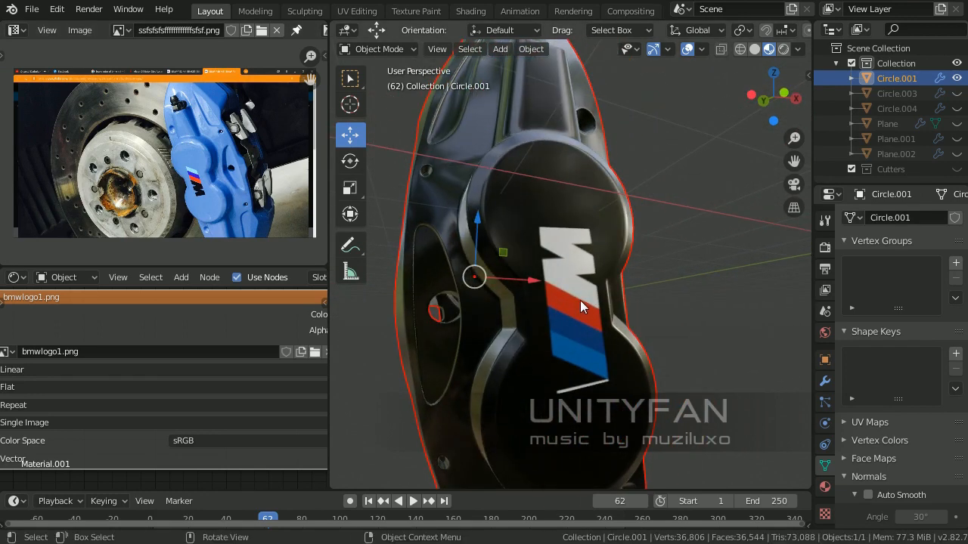
middle_drag(520, 241, 541, 300)
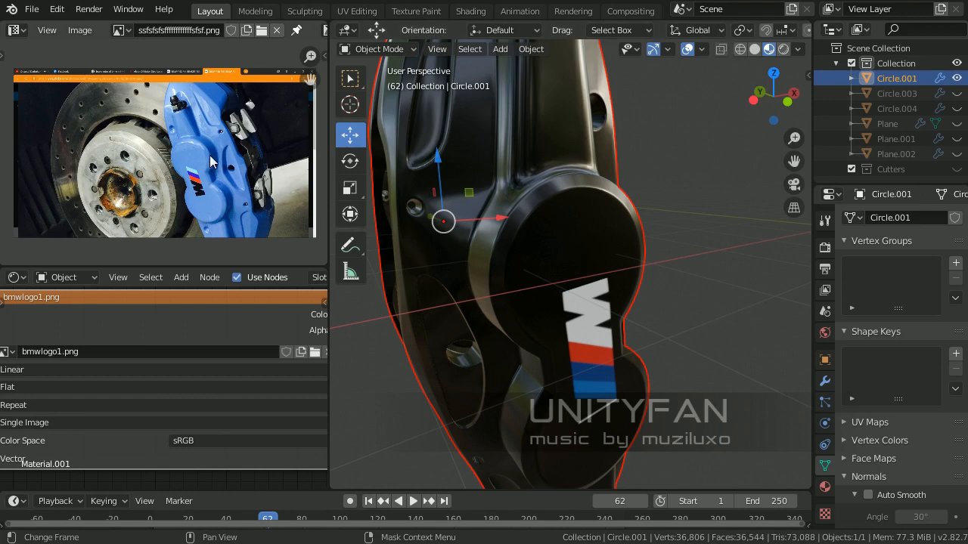
middle_drag(216, 159, 201, 165)
middle_drag(514, 242, 562, 283)
scroll(589, 236, up, 2)
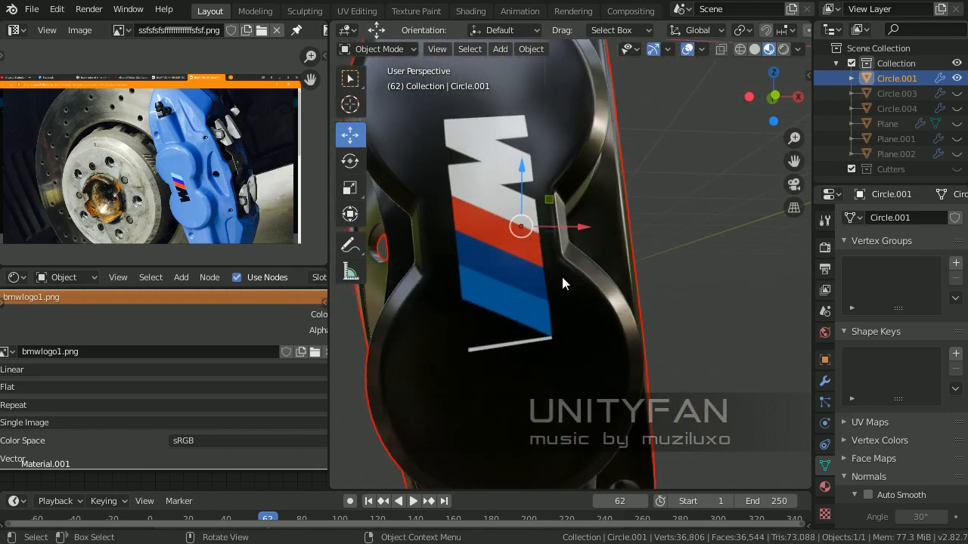
scroll(184, 186, up, 5)
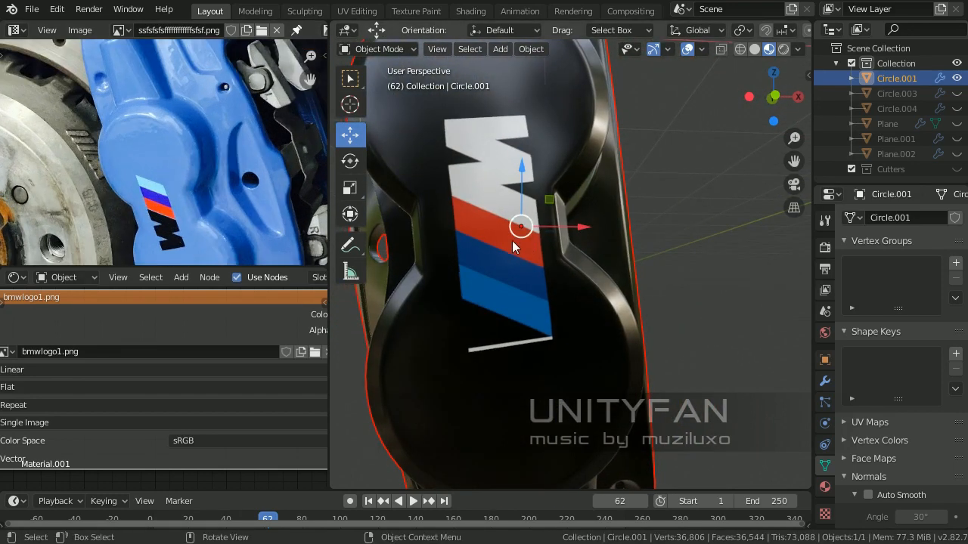
middle_drag(179, 186, 182, 209)
scroll(155, 181, up, 1)
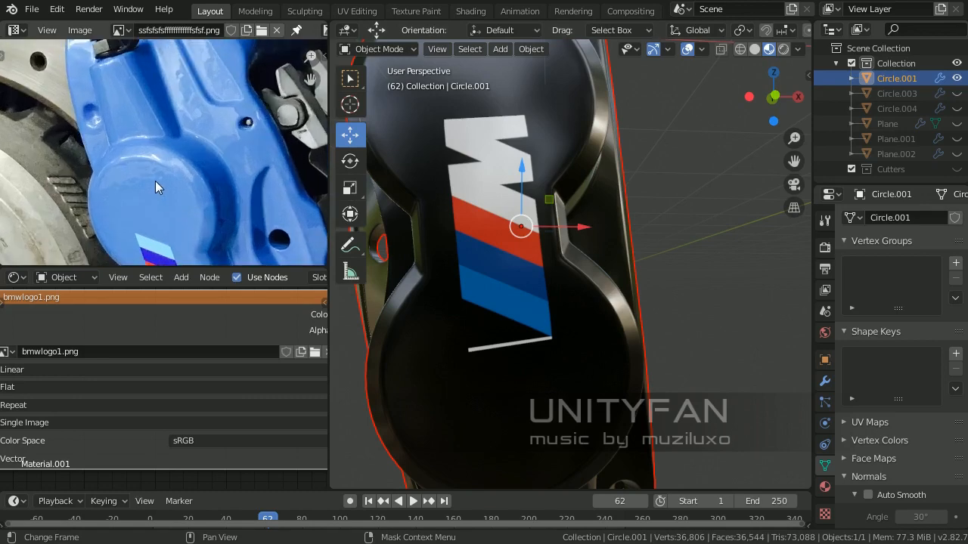
middle_drag(475, 258, 506, 306)
middle_drag(192, 125, 202, 132)
- Replace the reference photo in the image editor with bmwlogo1.png from the ep_021 folder
click(261, 30)
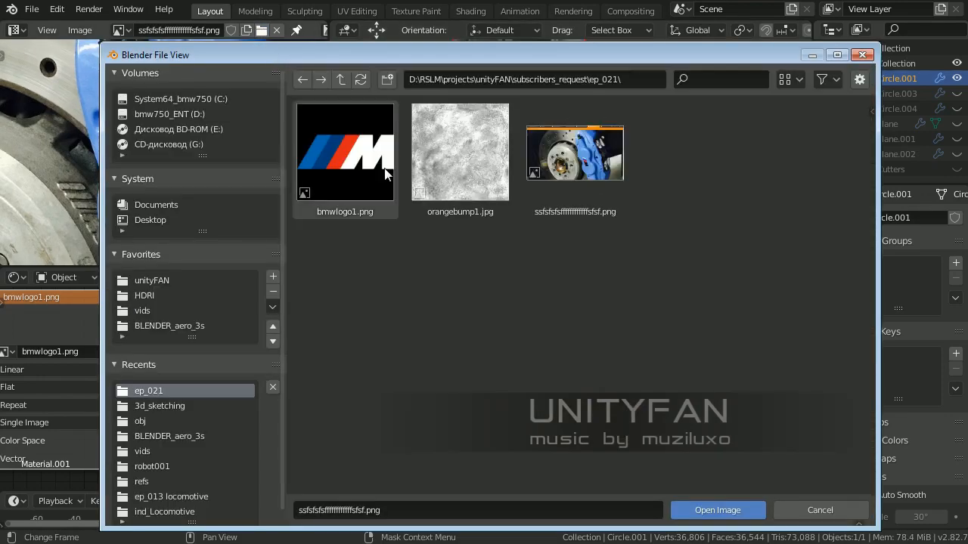
click(345, 155)
click(717, 511)
scroll(217, 155, up, 2)
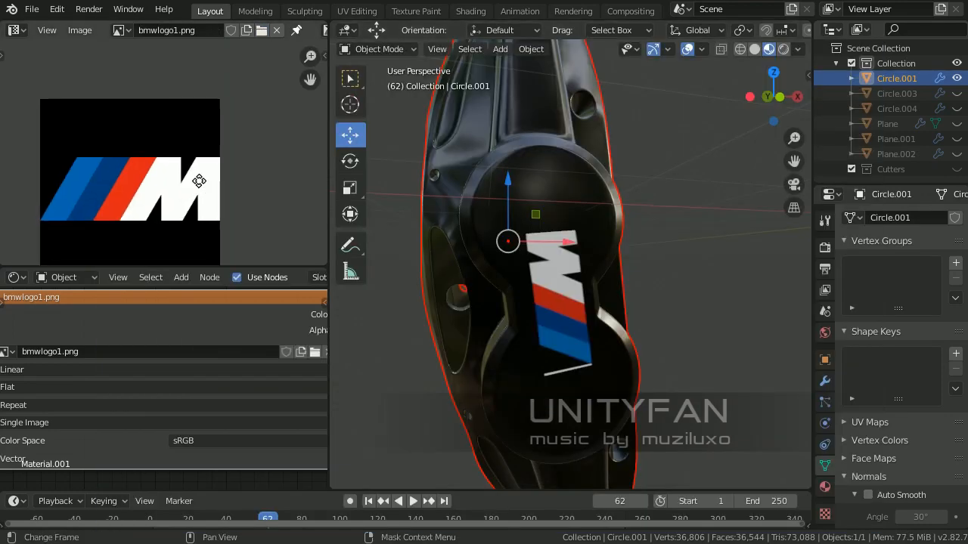
scroll(217, 156, up, 2)
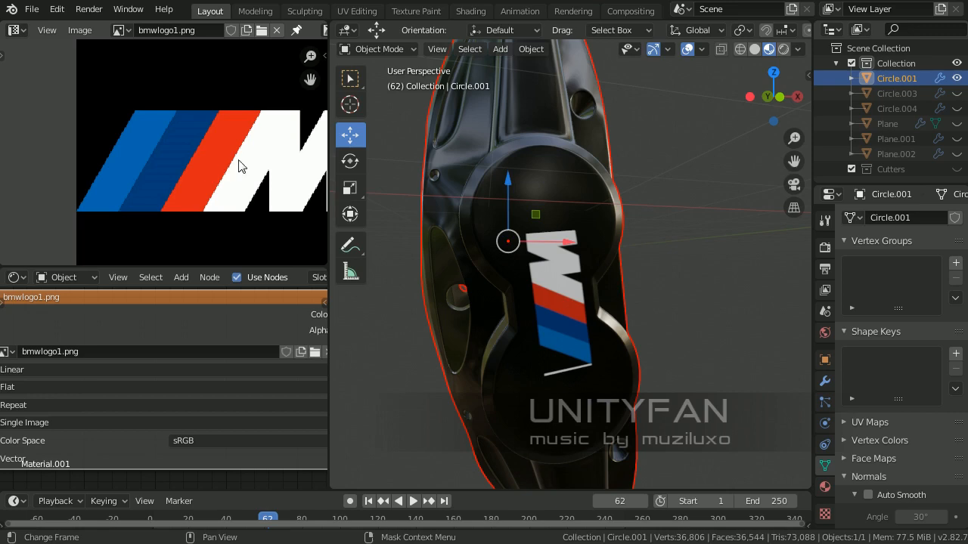
- Enter Edit Mode on the caliper and widen the image editor to show the logo faces' whole UV layout
middle_drag(536, 258, 587, 264)
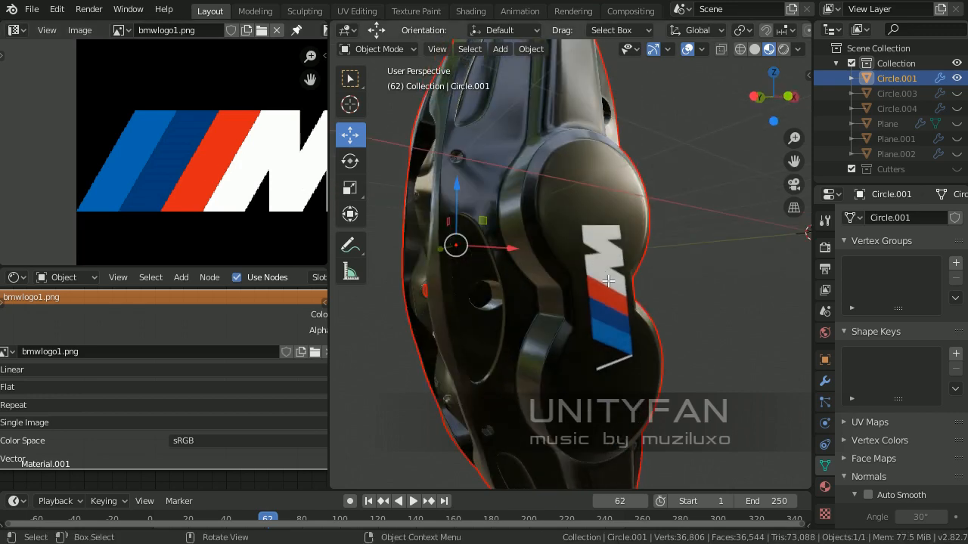
key(Tab)
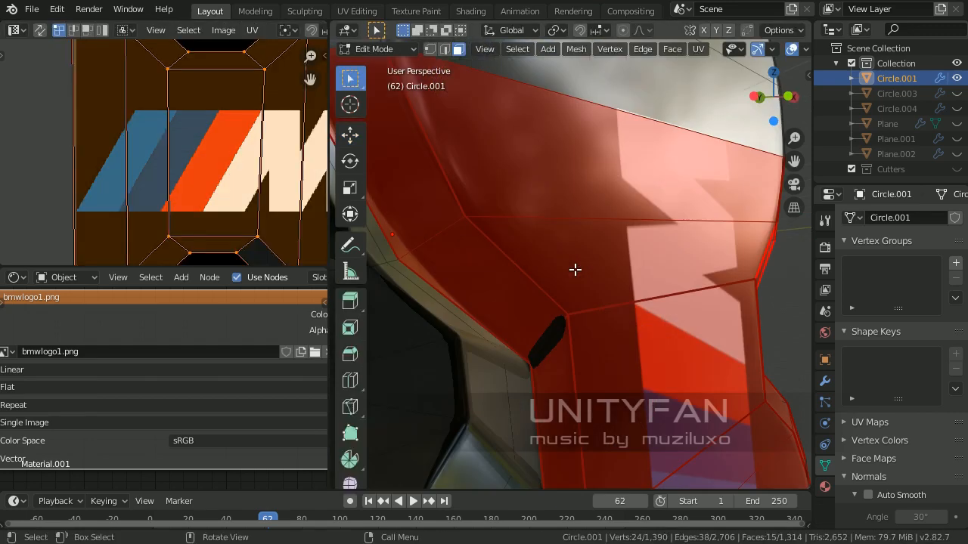
scroll(565, 247, down, 4)
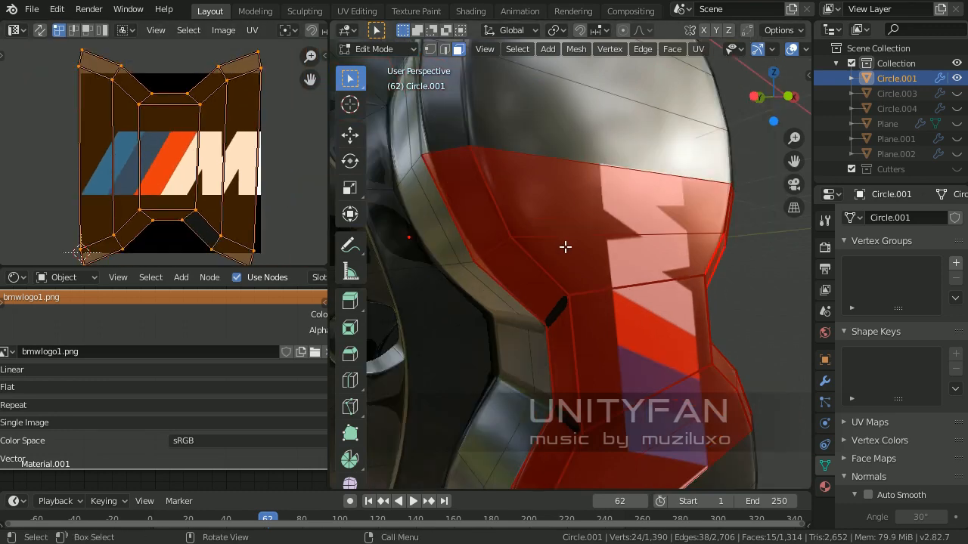
middle_drag(571, 250, 529, 287)
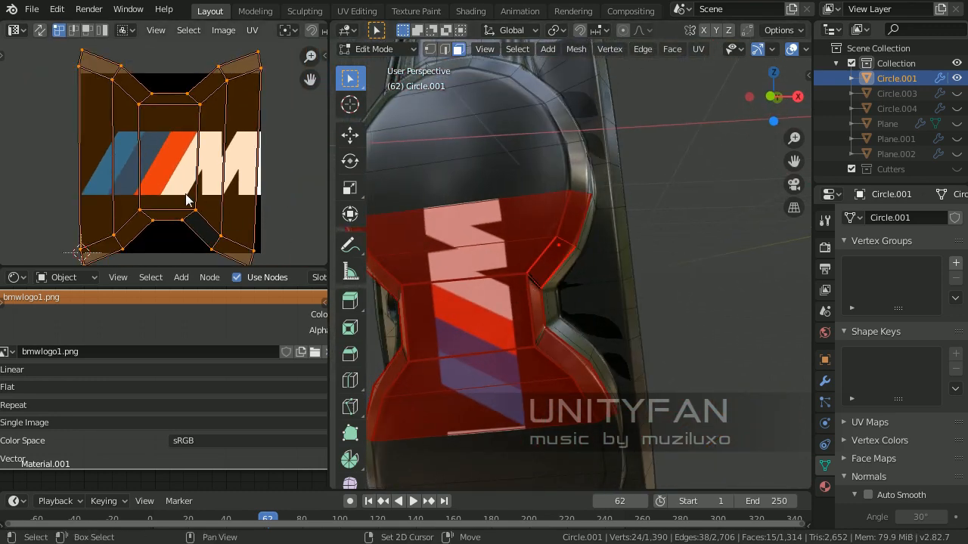
scroll(187, 199, up, 2)
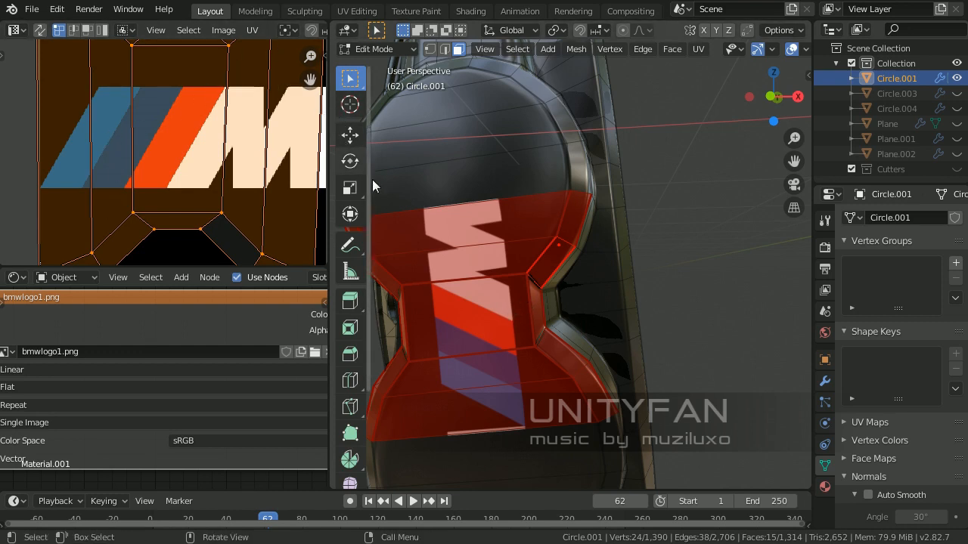
drag(327, 182, 383, 183)
scroll(299, 188, down, 3)
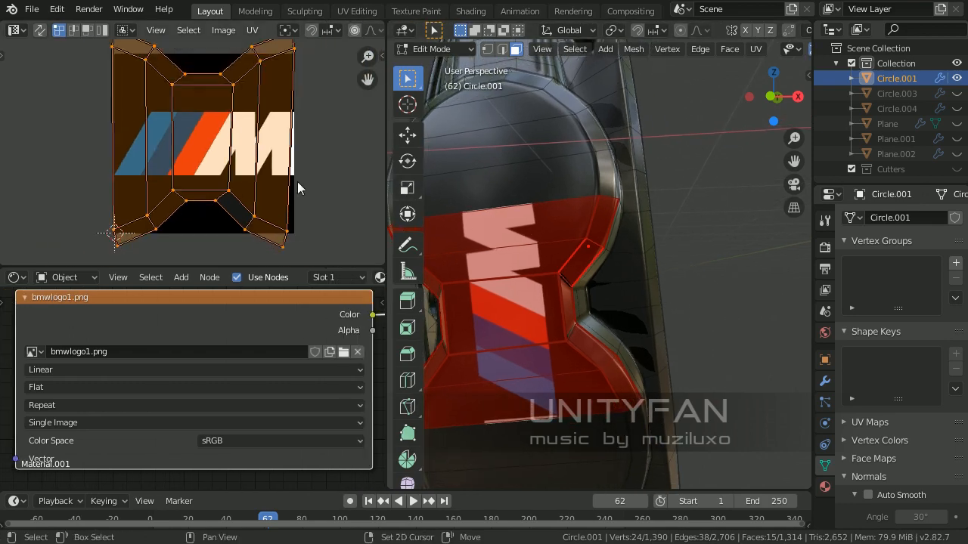
- Examine how the logo image maps onto the caliper's front faces, and return to Object Mode
middle_drag(525, 266, 610, 295)
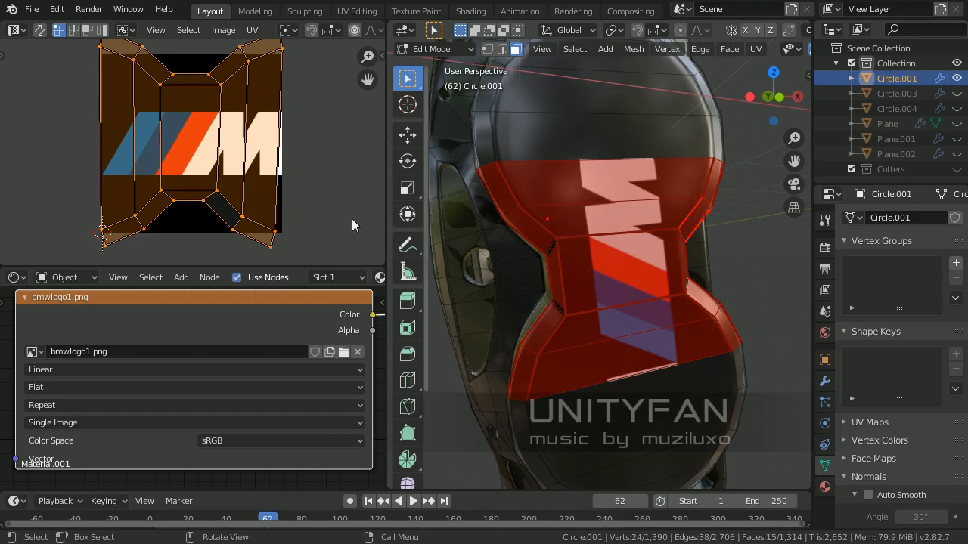
scroll(223, 187, up, 1)
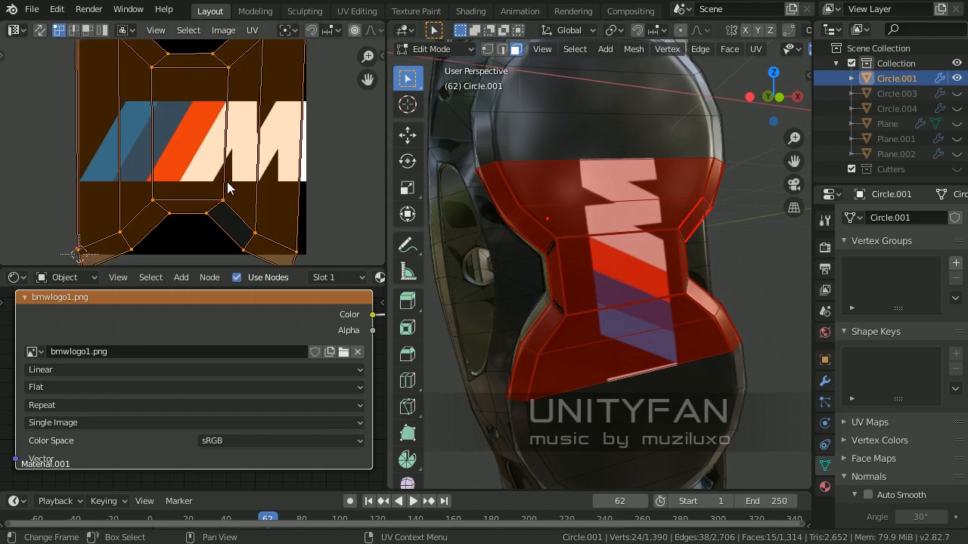
middle_drag(646, 282, 674, 297)
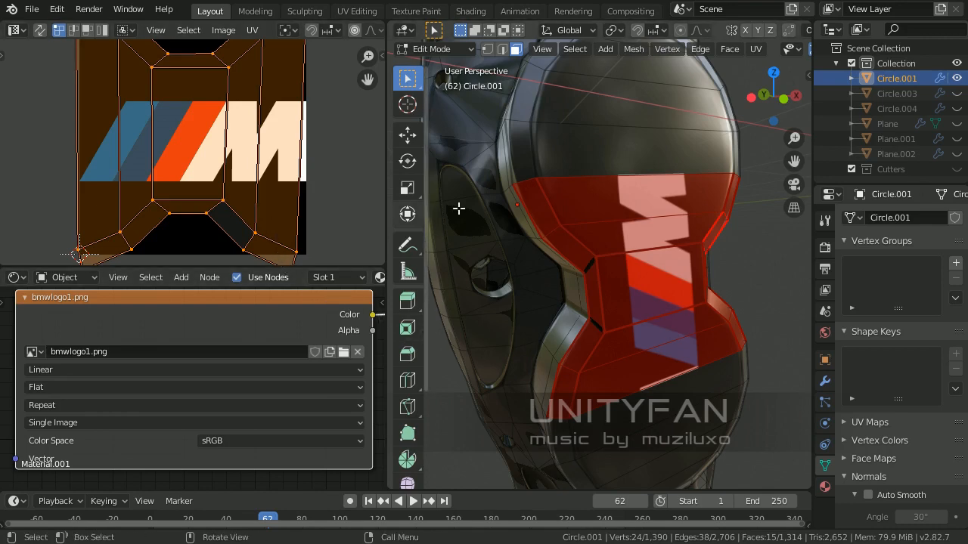
scroll(636, 267, down, 1)
middle_drag(636, 266, 671, 248)
key(Tab)
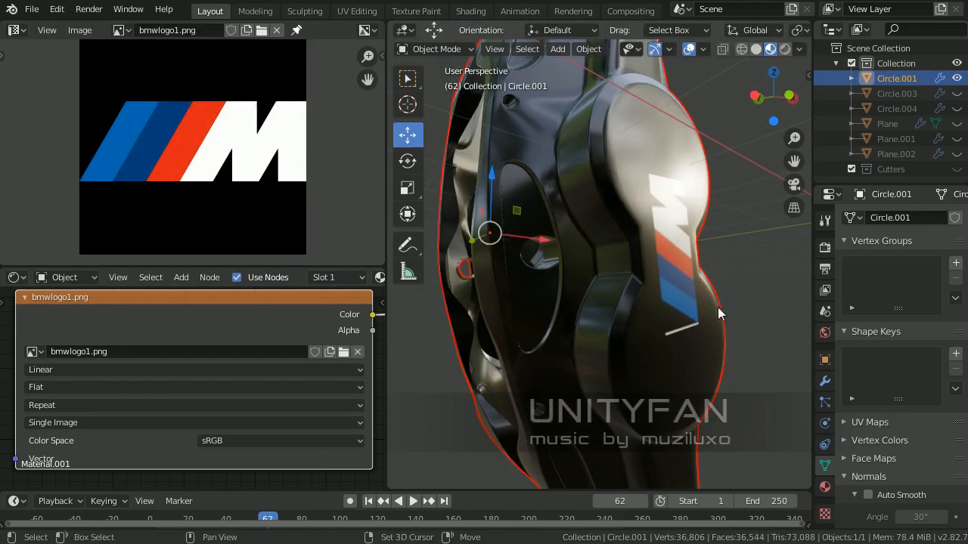
middle_drag(718, 307, 592, 302)
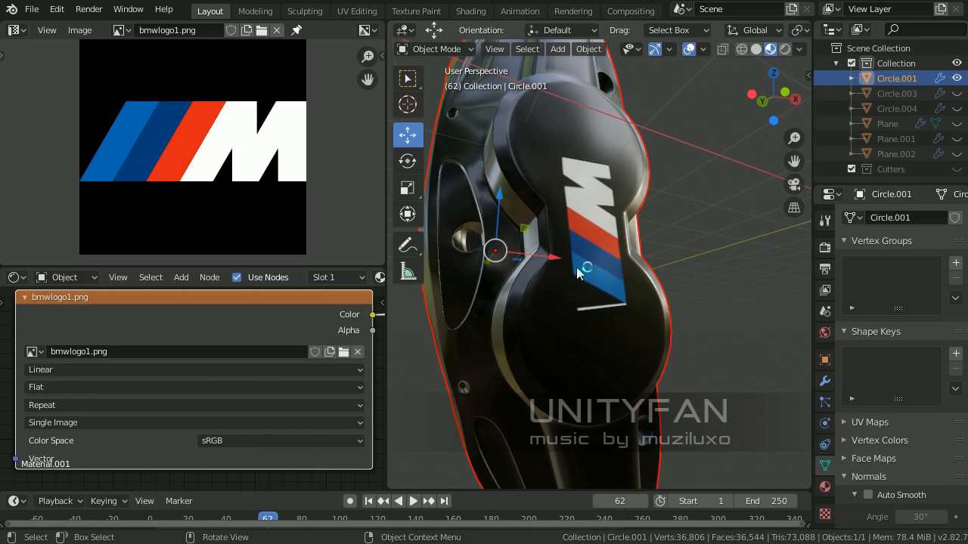
middle_drag(201, 174, 183, 210)
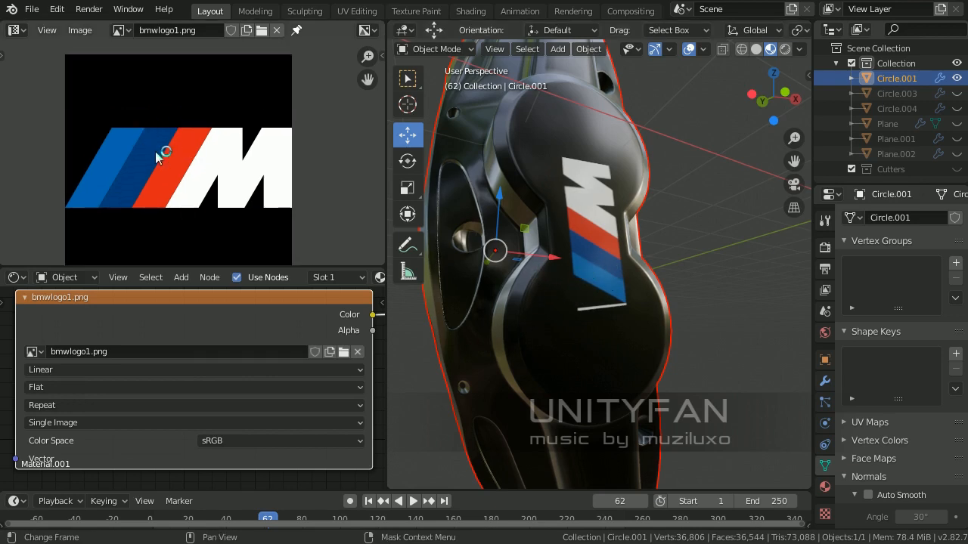
middle_drag(155, 151, 191, 129)
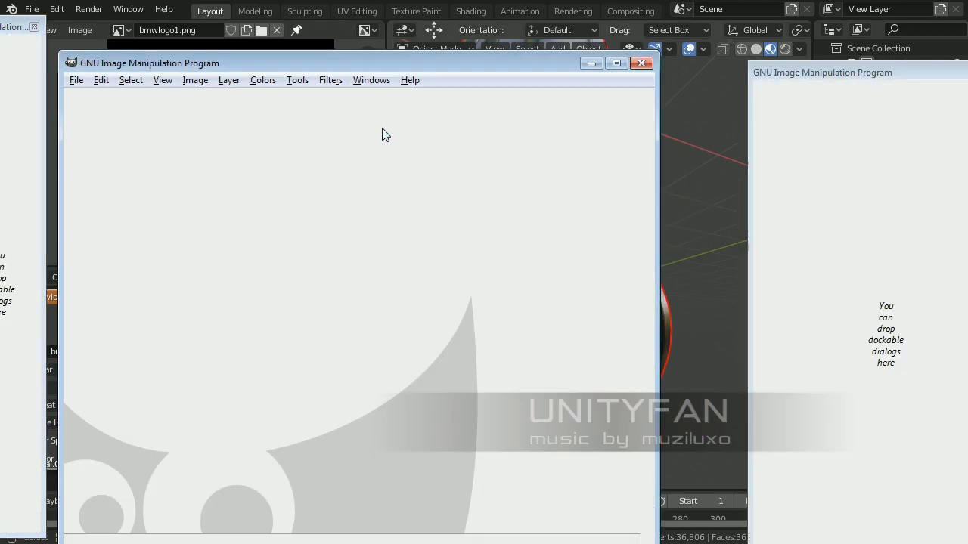
- Switch to GIMP, arrange its main window beside the toolbox, and open bmwlogo1.png from the ep_021 folder
drag(324, 68, 412, 40)
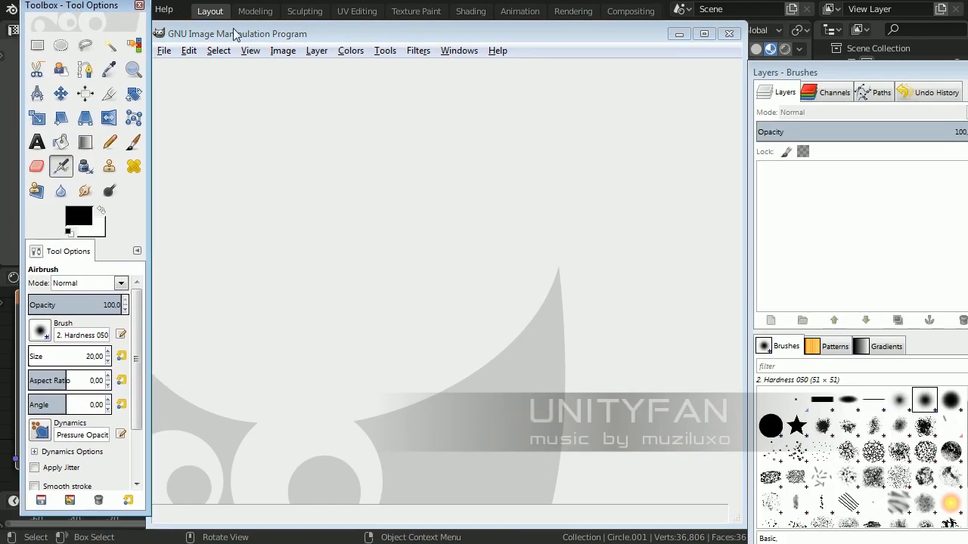
drag(234, 35, 252, 32)
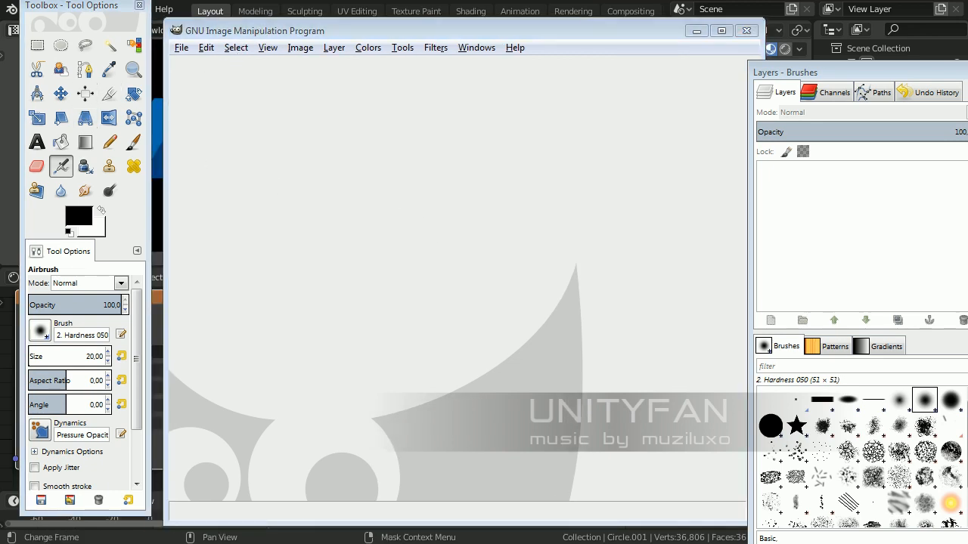
click(259, 543)
click(364, 159)
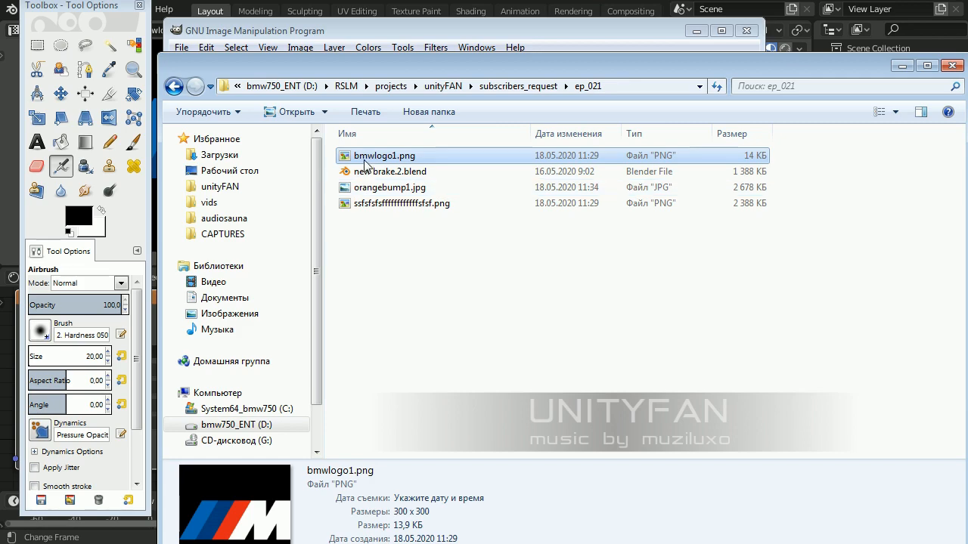
drag(233, 67, 407, 87)
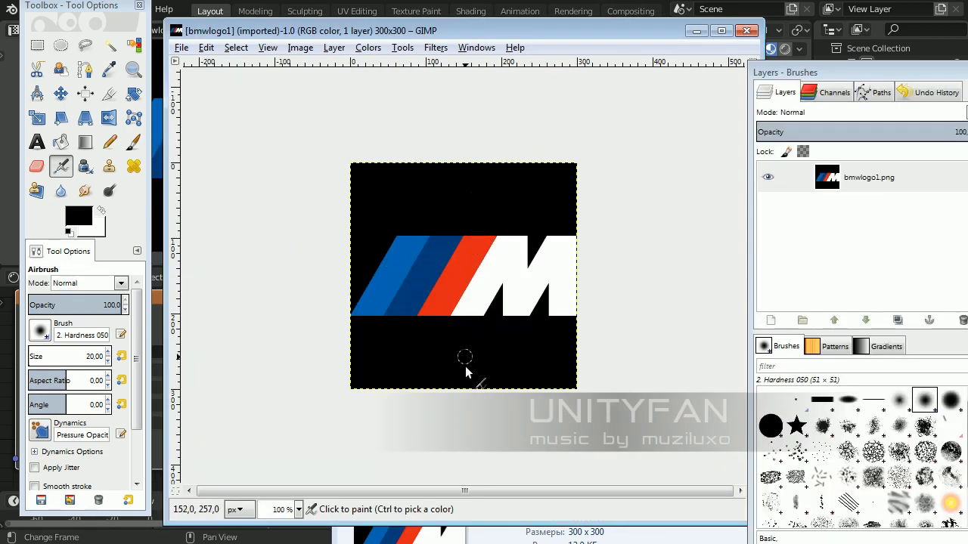
- Open the blue caliper reference photo from the ep_021 folder in a narrowed photo viewer, and return to GIMP
click(337, 534)
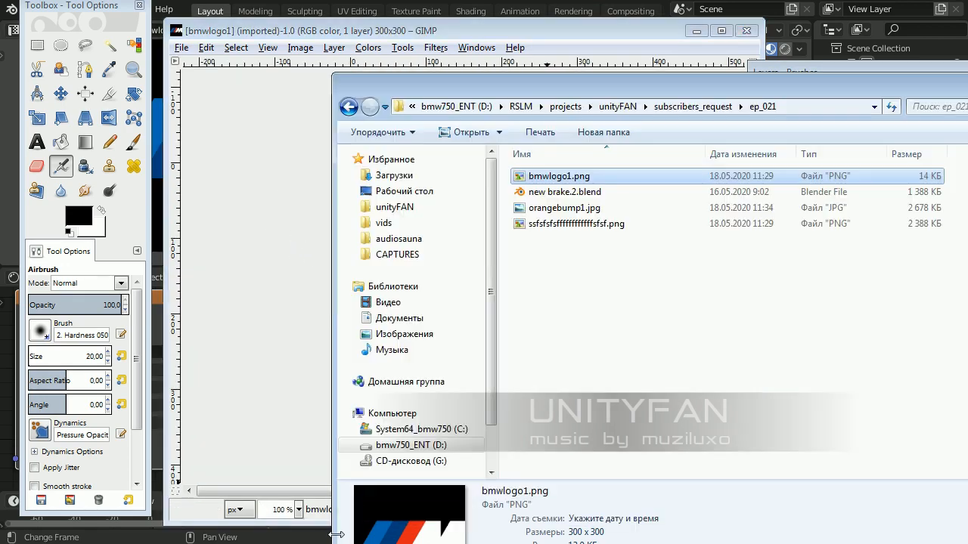
click(578, 223)
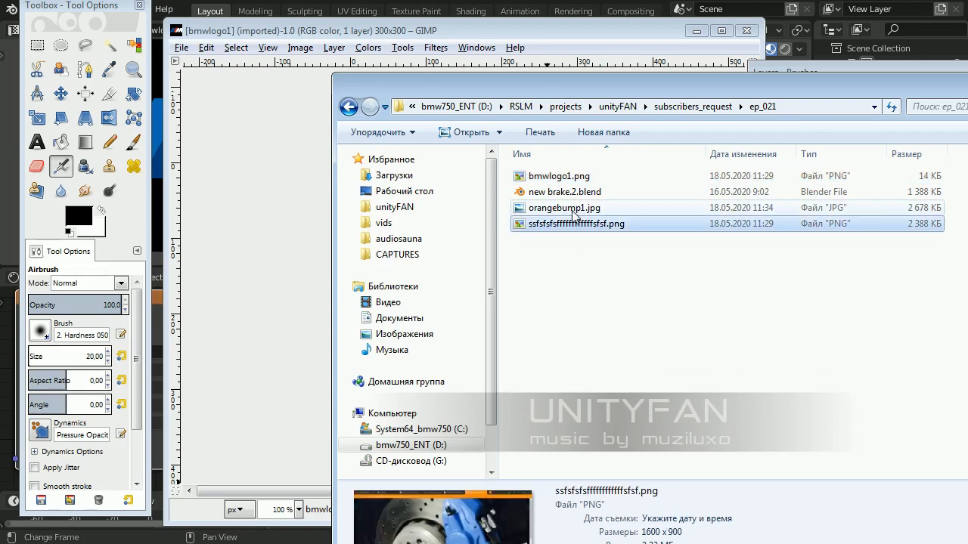
click(569, 213)
double_click(571, 224)
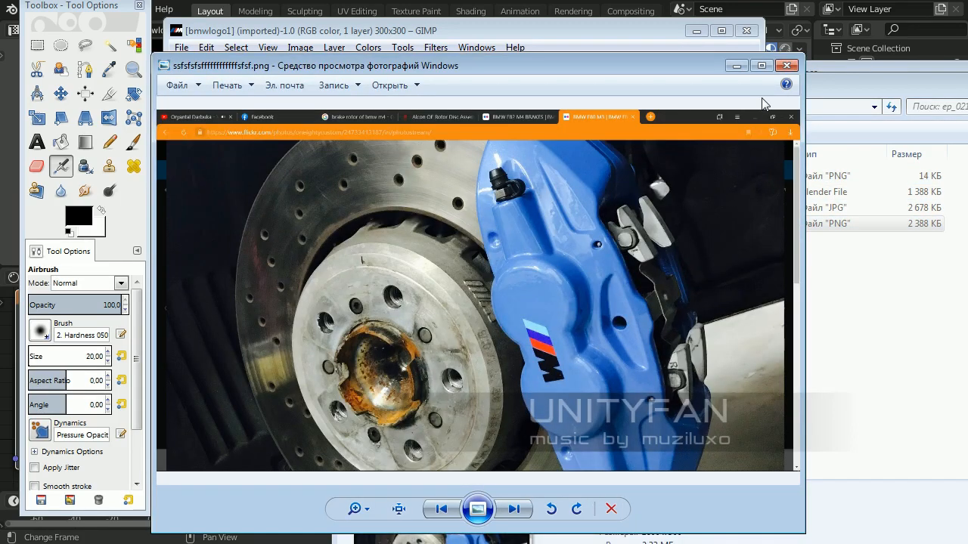
drag(803, 96, 520, 142)
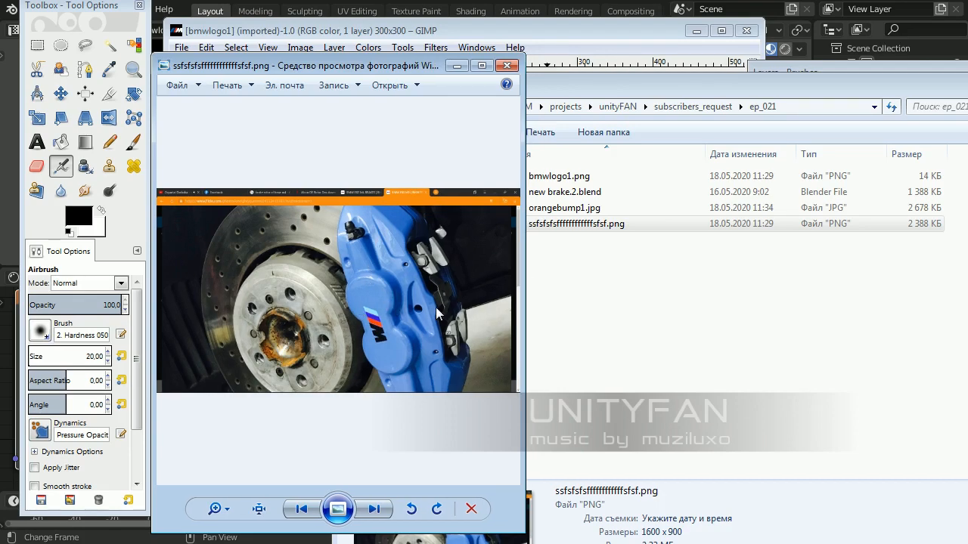
click(589, 46)
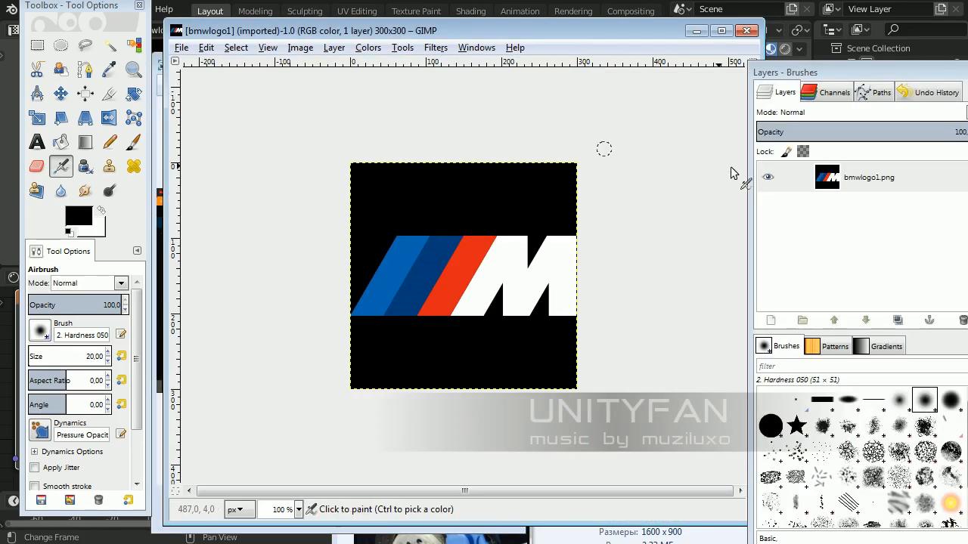
- Duplicate the bmwlogo1.png layer, discarding the blank 300 × 300 px transparent layer added first
click(771, 323)
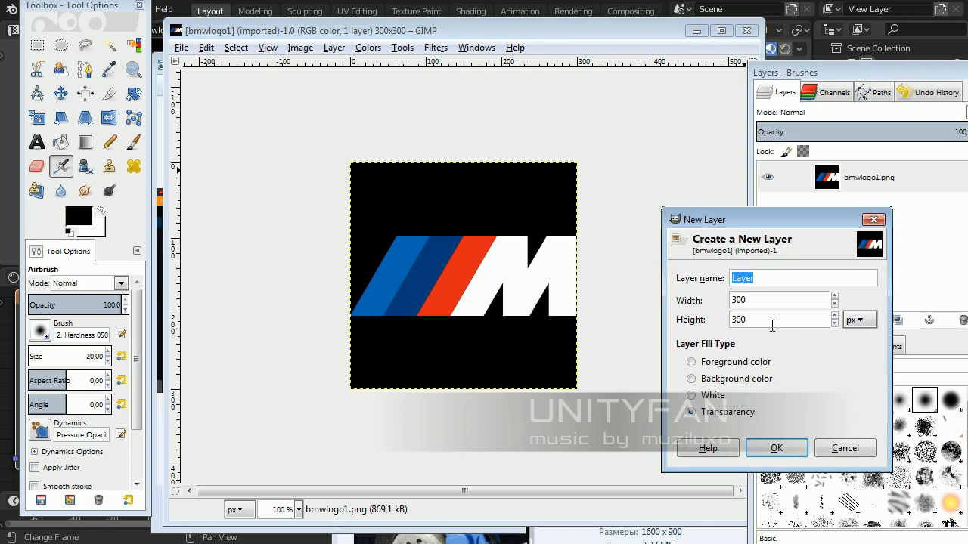
click(783, 448)
click(861, 217)
right_click(864, 215)
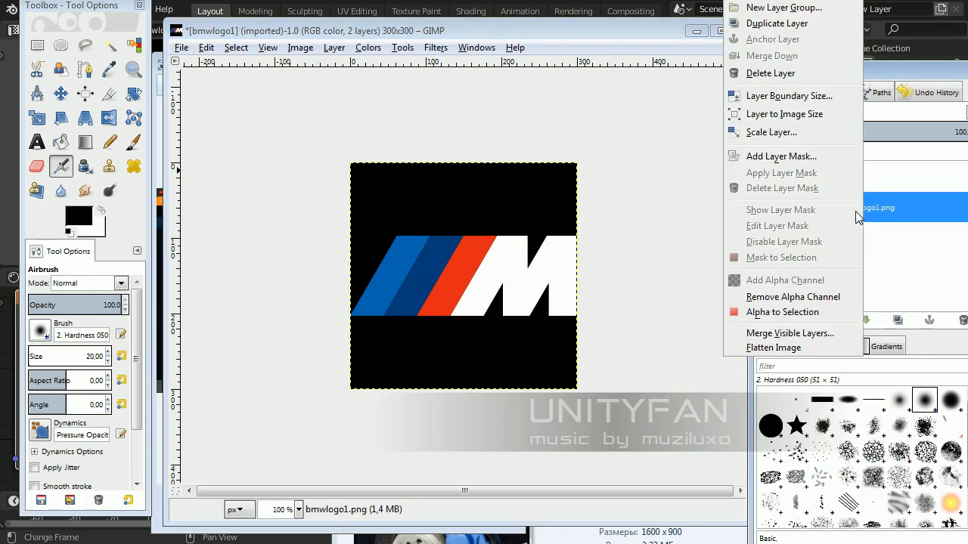
click(771, 24)
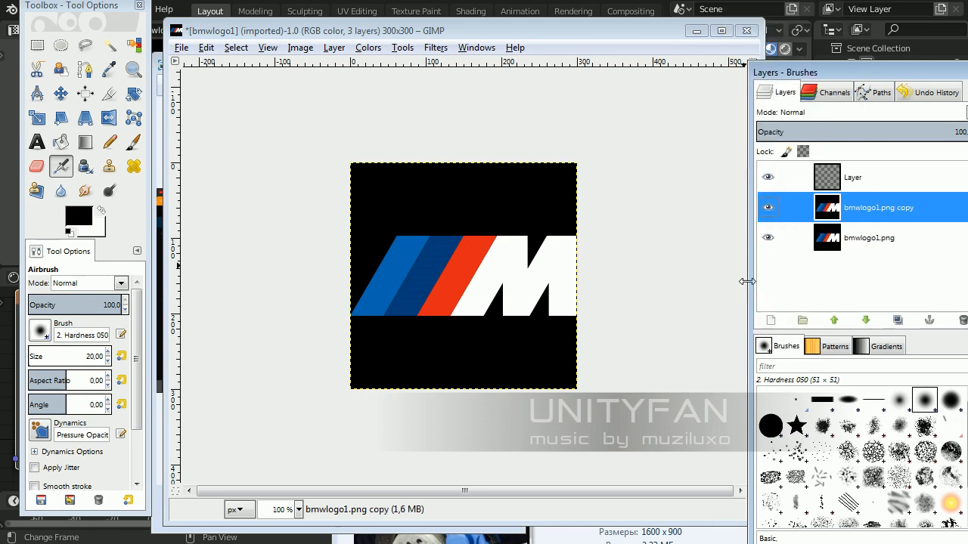
click(796, 177)
click(960, 321)
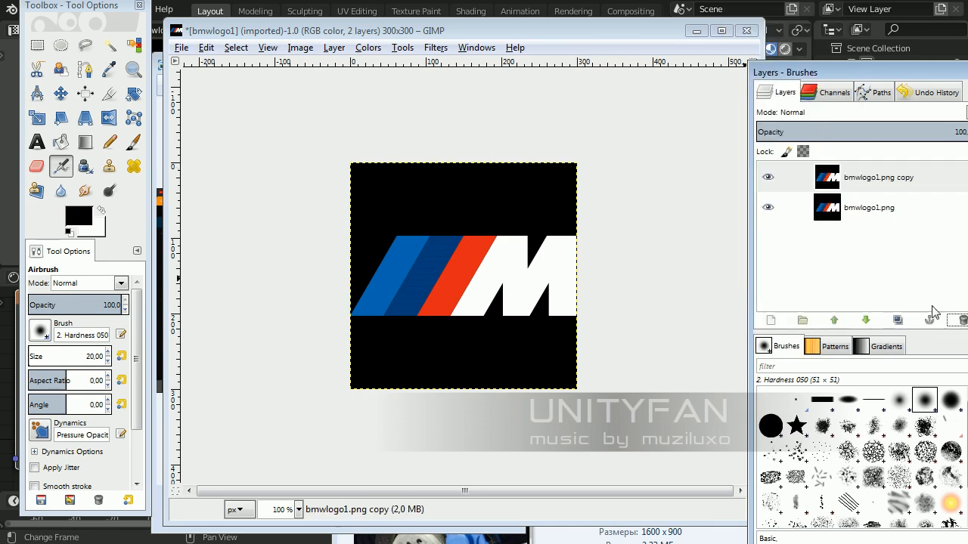
- Place the GIMP window beside the caliper reference photo to compare them, and close the photo viewer
click(859, 189)
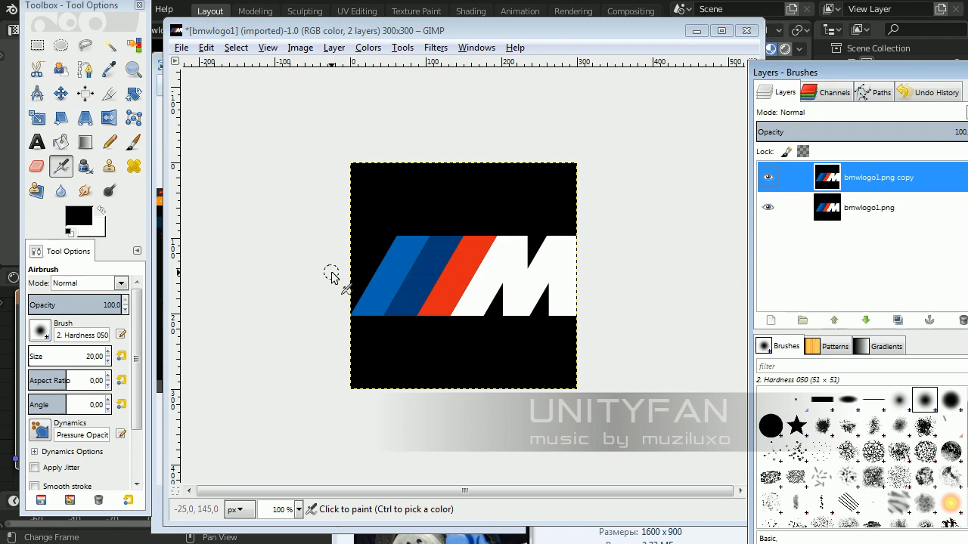
drag(295, 33, 538, 31)
mouse_move(340, 72)
mouse_down()
mouse_move(231, 70)
mouse_move(337, 66)
mouse_up()
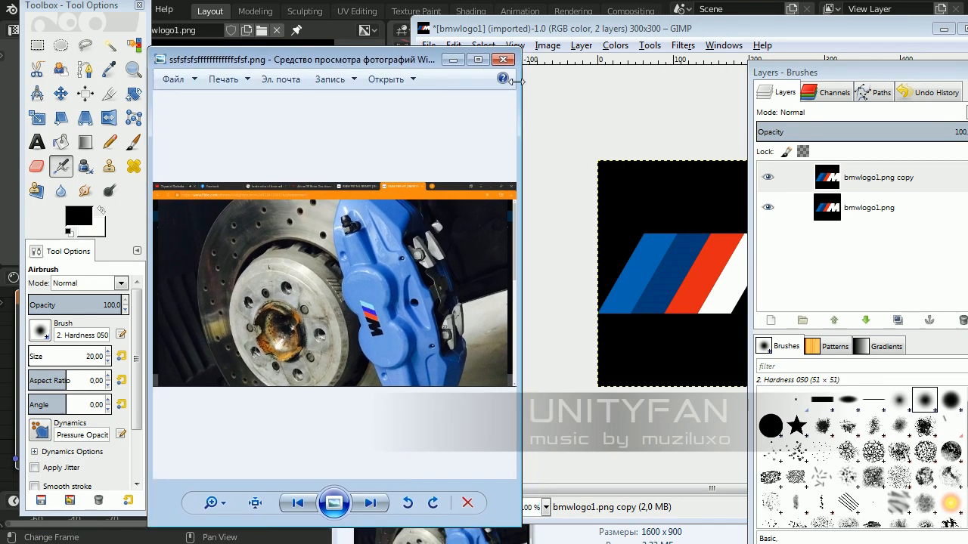
drag(572, 36, 424, 44)
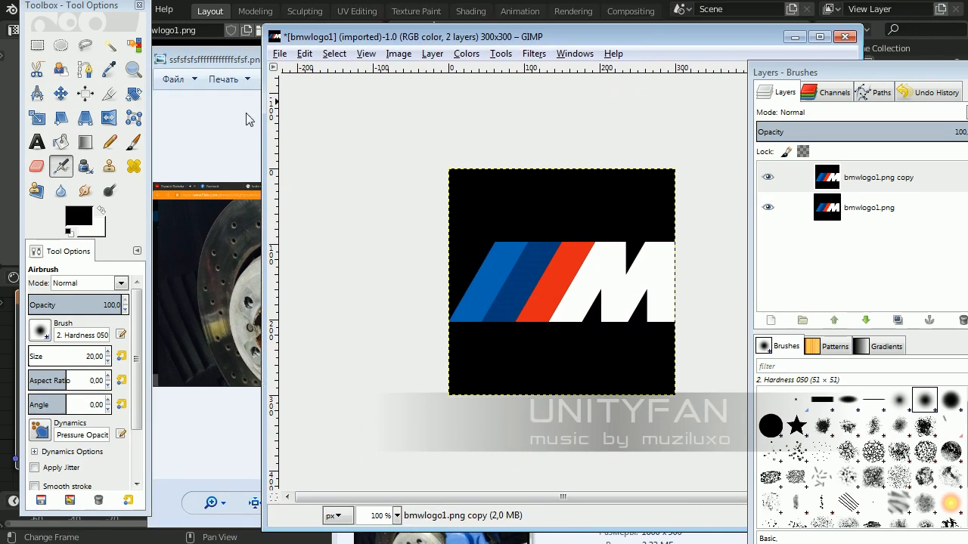
drag(263, 119, 464, 119)
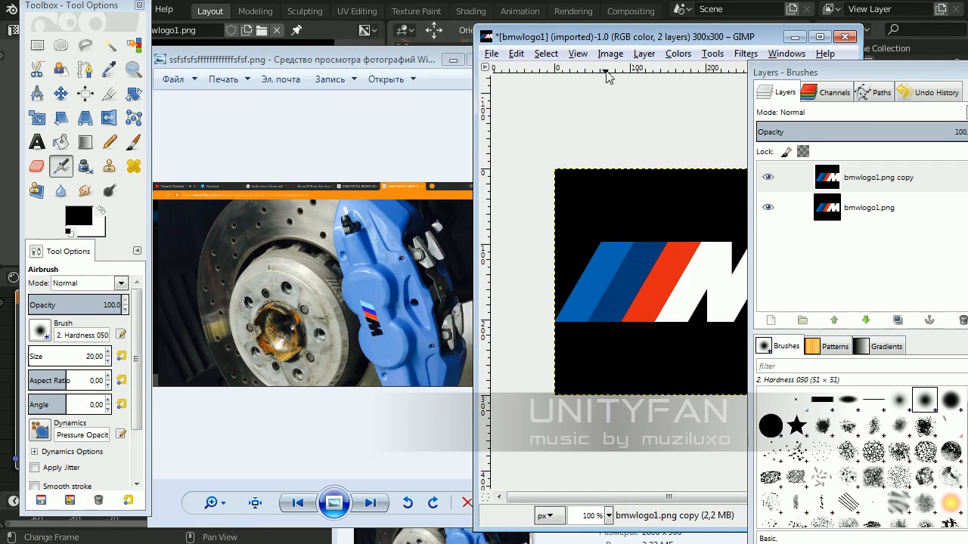
drag(602, 43, 571, 45)
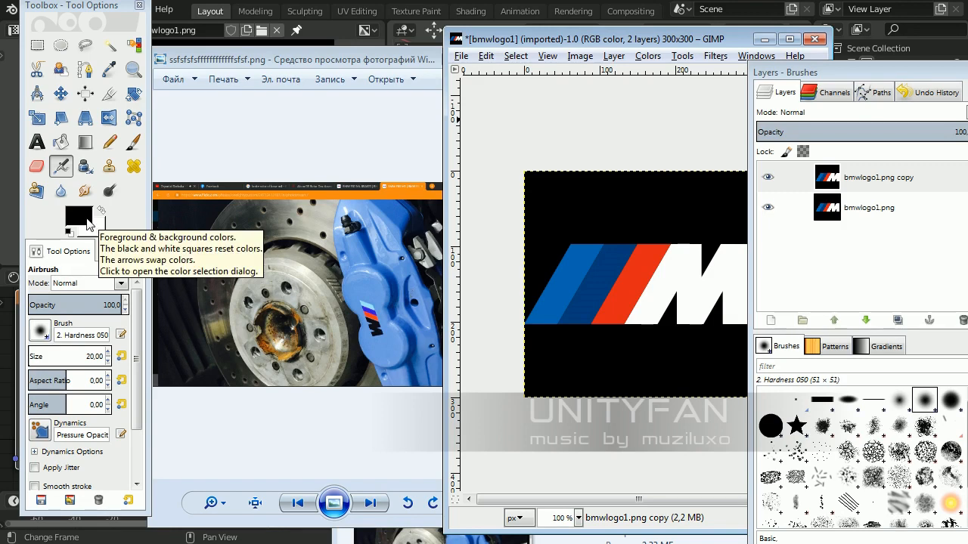
click(415, 60)
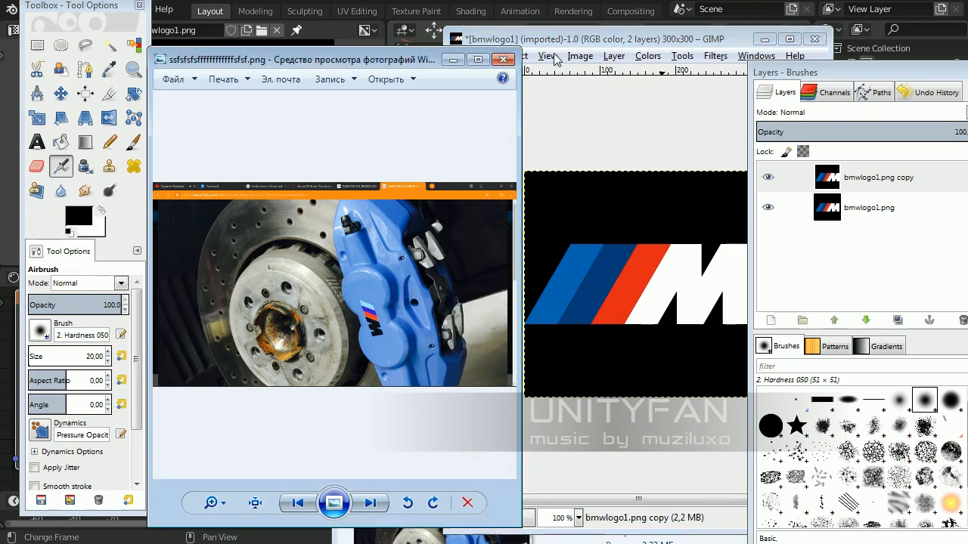
click(502, 60)
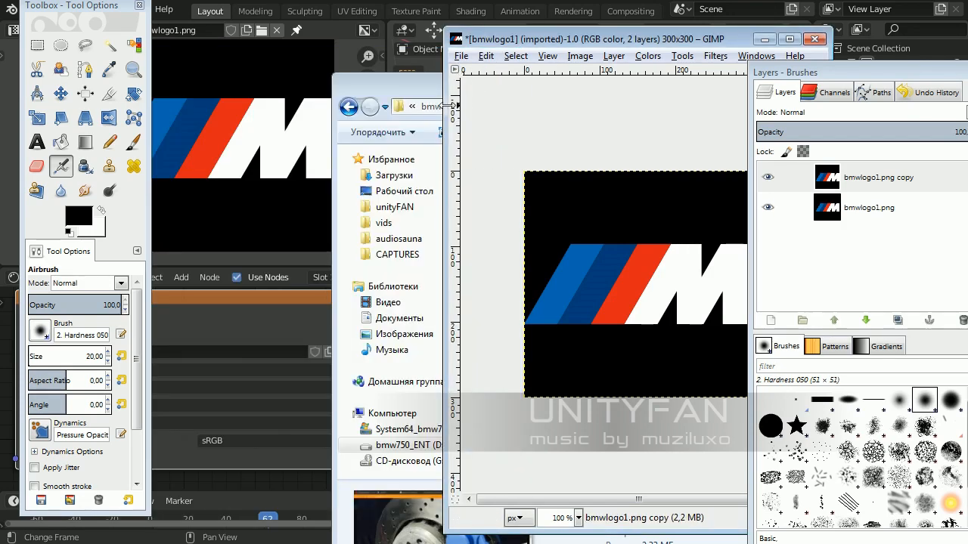
- Add the caliper reference photo from the ep_021 folder as a new layer in the GIMP logo image
drag(449, 105, 231, 105)
drag(417, 38, 416, 178)
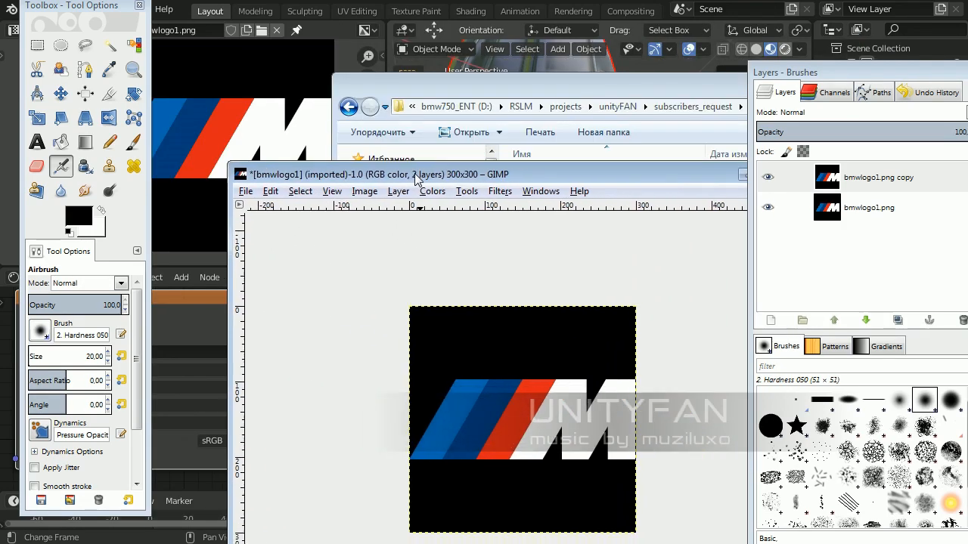
click(440, 93)
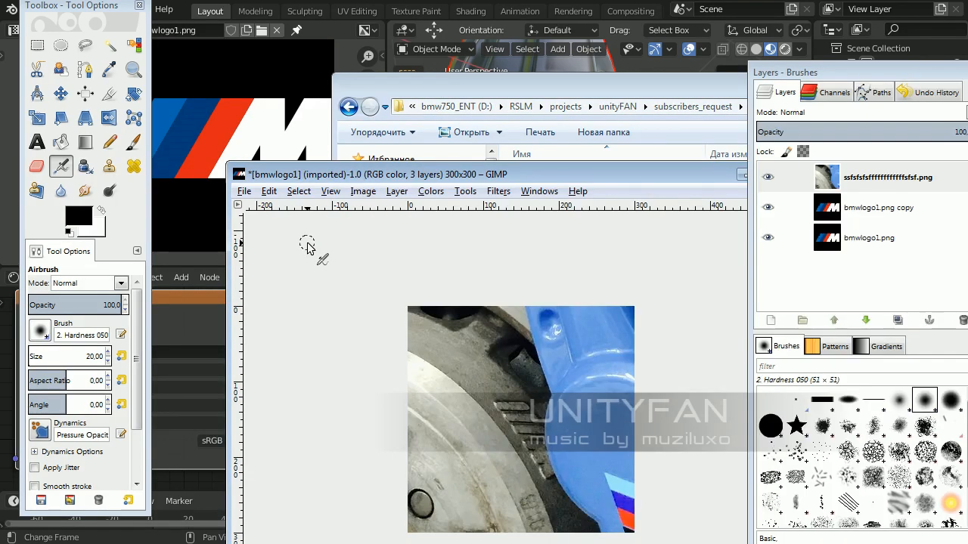
drag(416, 179, 353, 62)
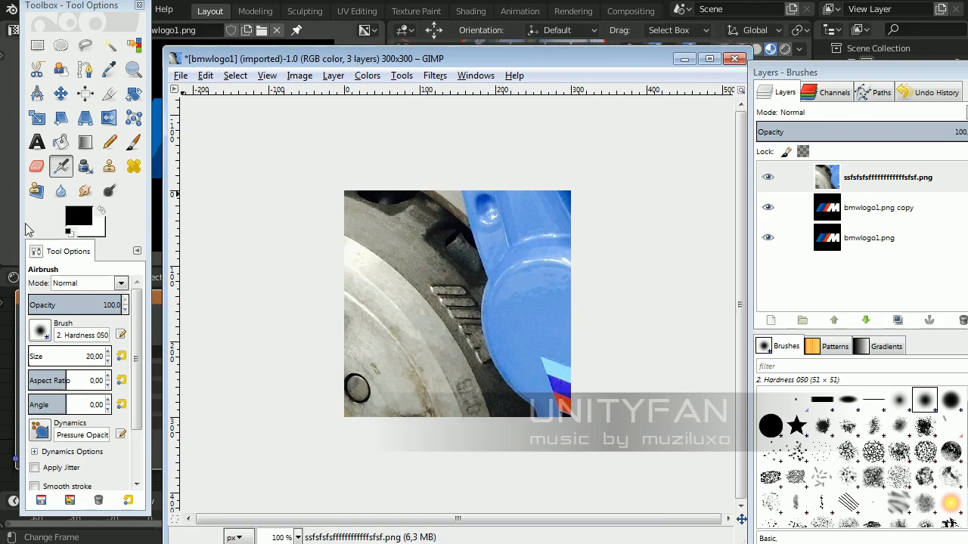
- Pick the caliper's light blue from the photo as the foreground colour, and hide the photo layer
click(107, 72)
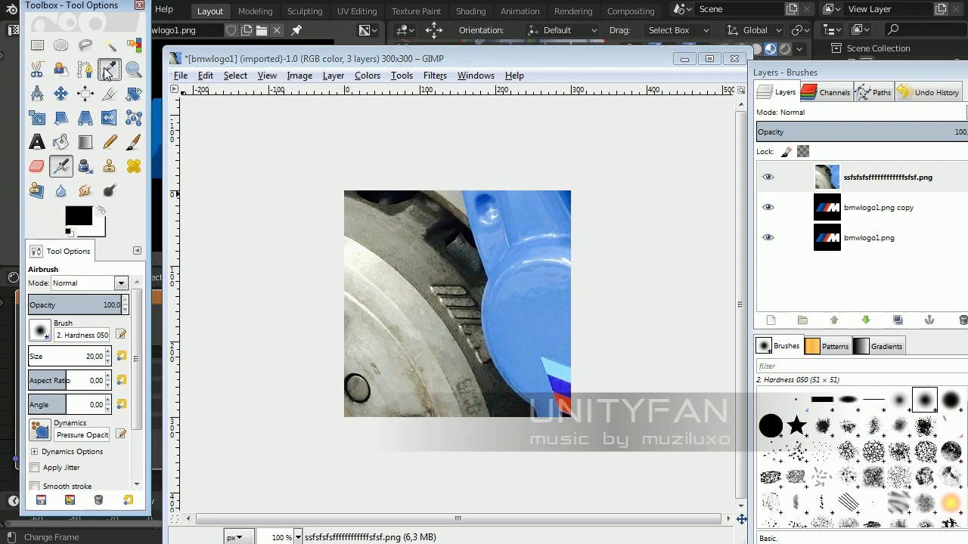
click(523, 222)
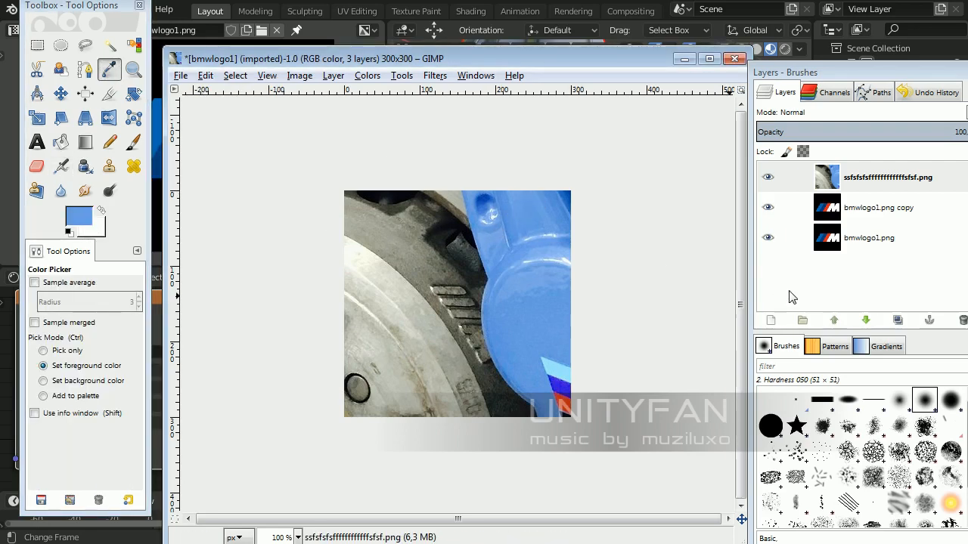
click(767, 177)
- Bucket-fill the black areas above and below the logo on the bmwlogo1.png copy layer with the picked blue
click(794, 208)
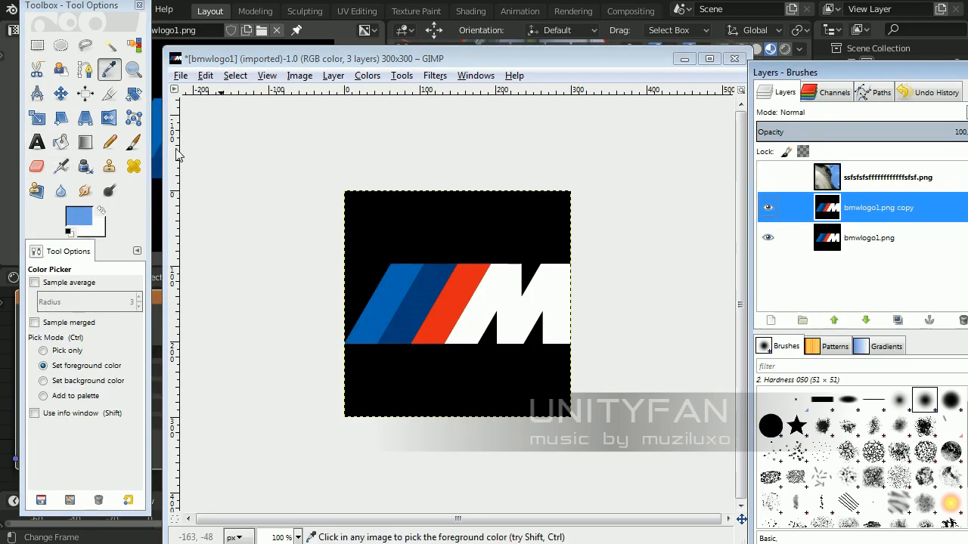
click(60, 142)
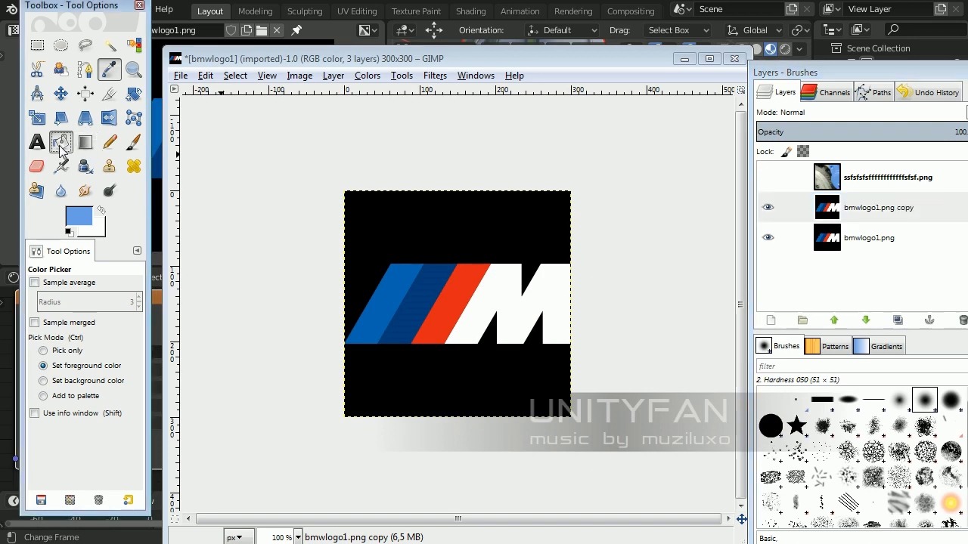
click(431, 237)
click(484, 367)
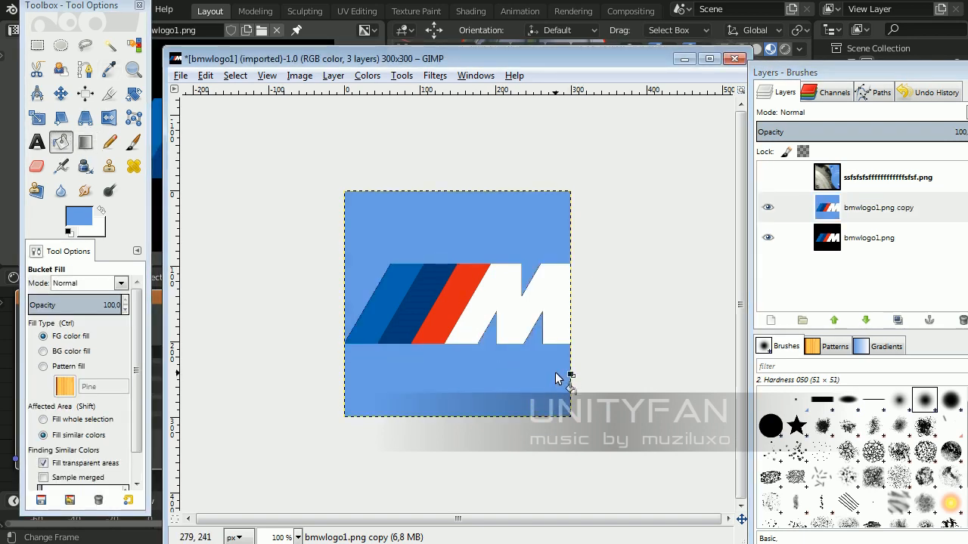
- Overwrite bmwlogo1.png with the edited image, and switch to Blender
click(181, 76)
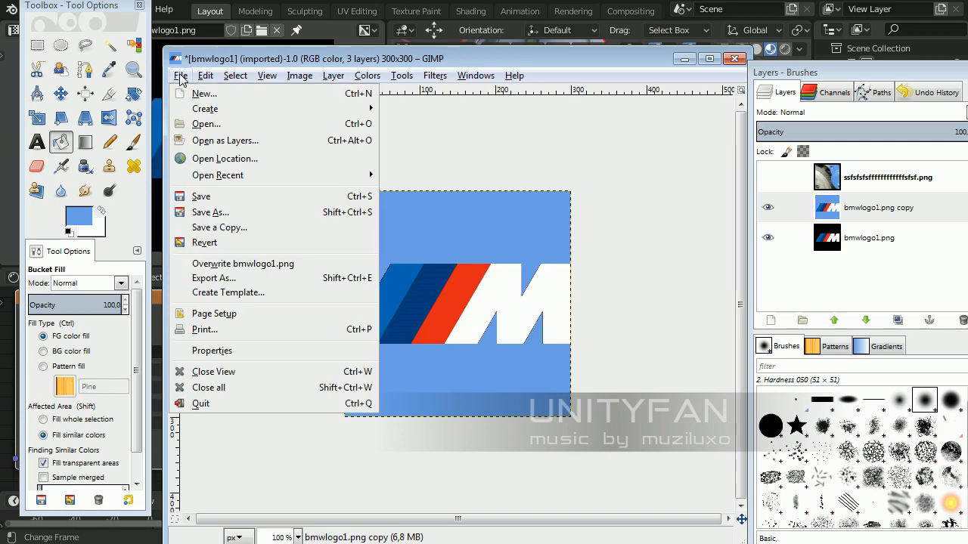
click(250, 263)
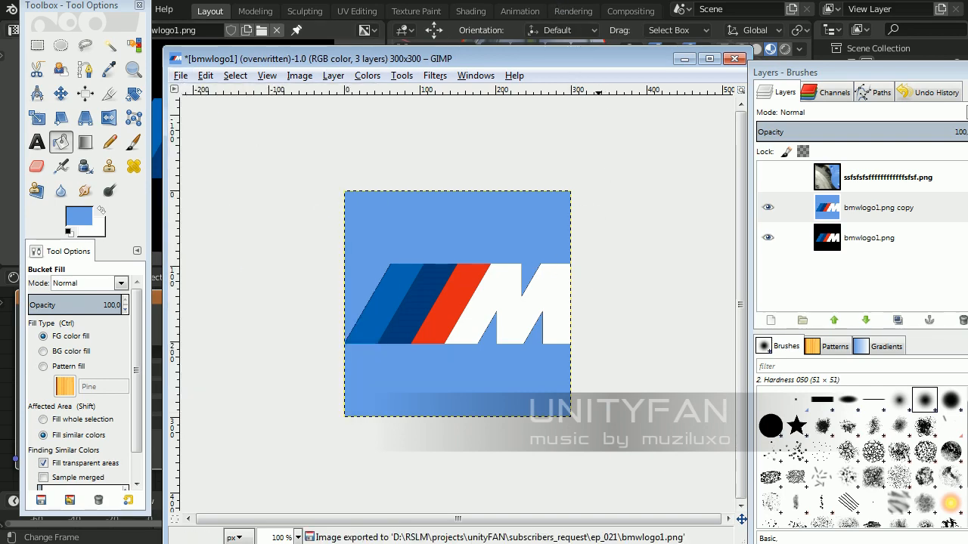
click(469, 30)
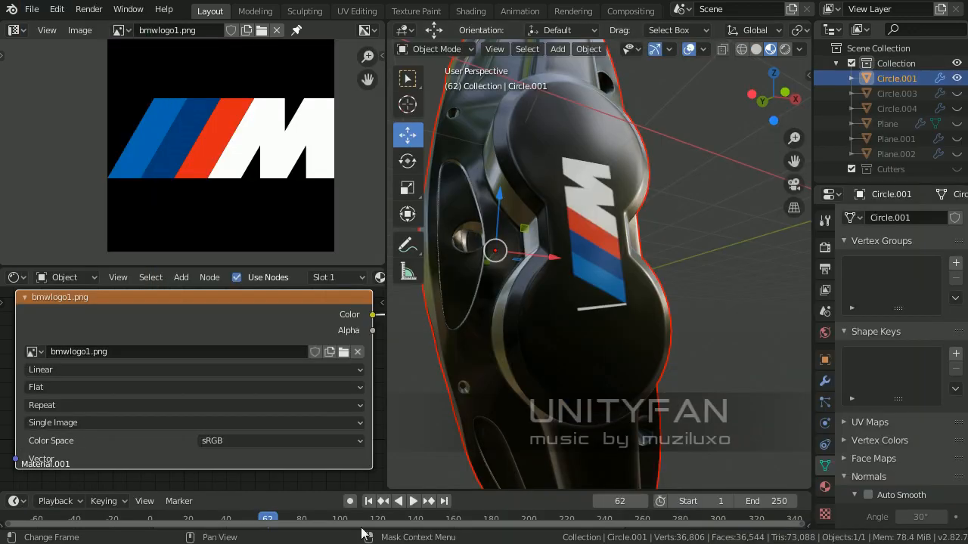
- Load the updated bmwlogo1.png from the ep_021 folder into the material's image texture node
middle_drag(511, 380, 557, 374)
middle_drag(565, 385, 461, 362)
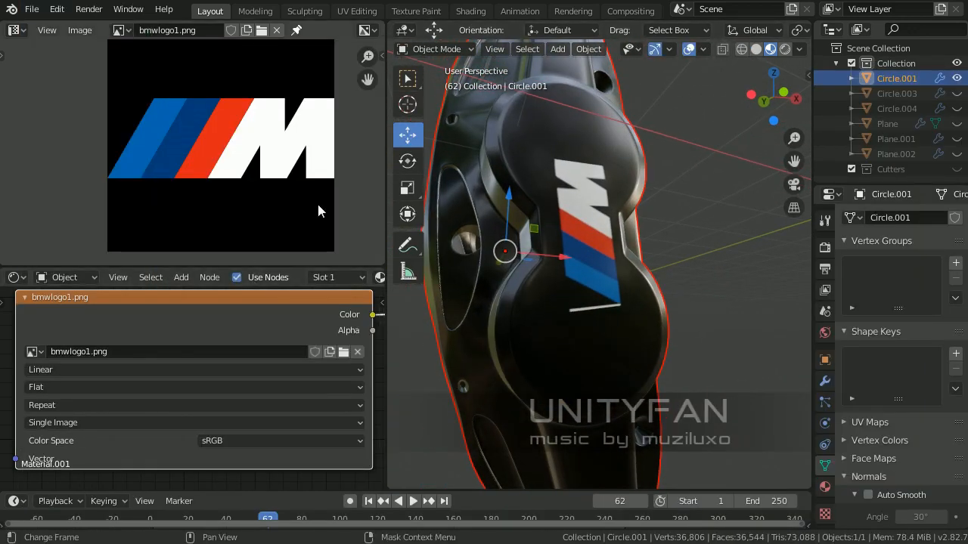
middle_drag(320, 209, 233, 210)
scroll(228, 366, down, 3)
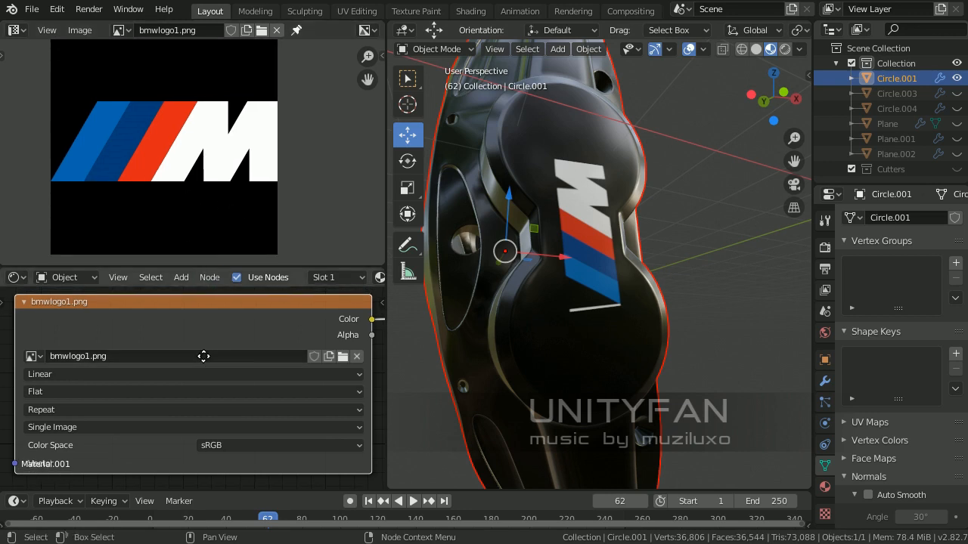
scroll(287, 378, up, 4)
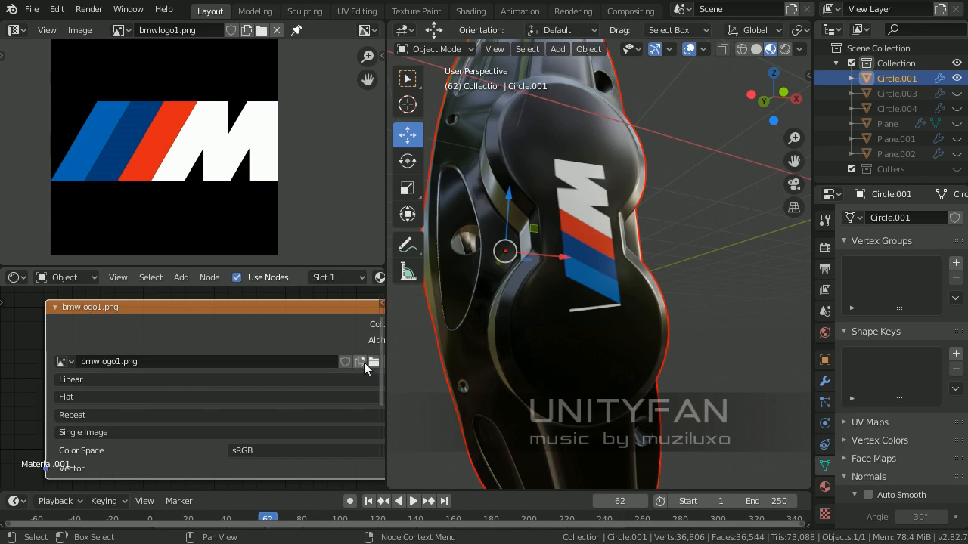
click(371, 362)
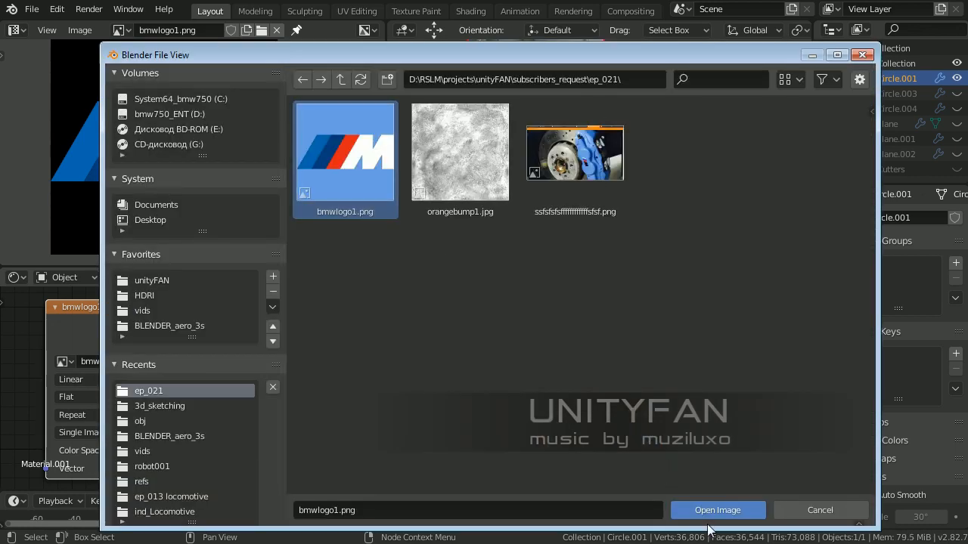
click(711, 513)
- Examine the recoloured caliper and the strip just below the logo's blue end from several angles
middle_drag(584, 340, 614, 313)
scroll(233, 175, up, 2)
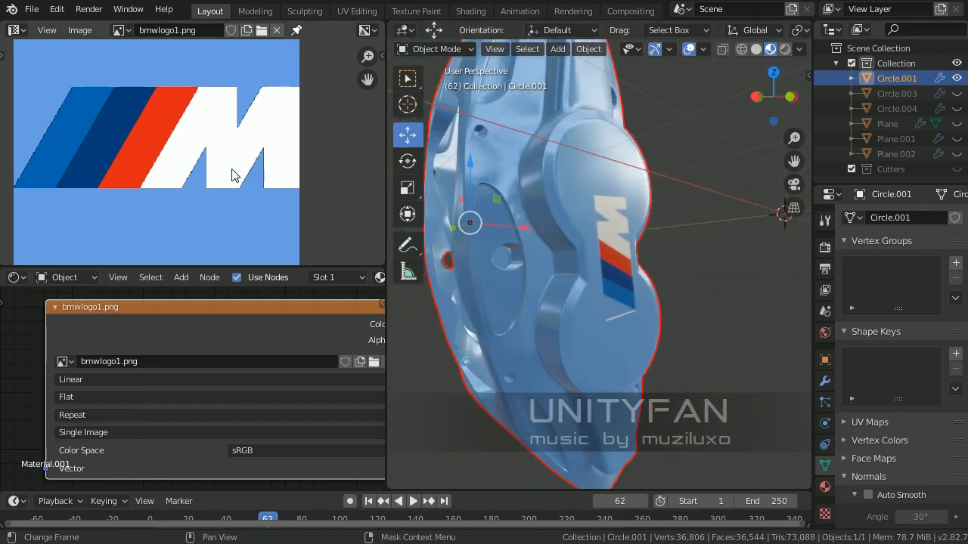
scroll(227, 185, down, 1)
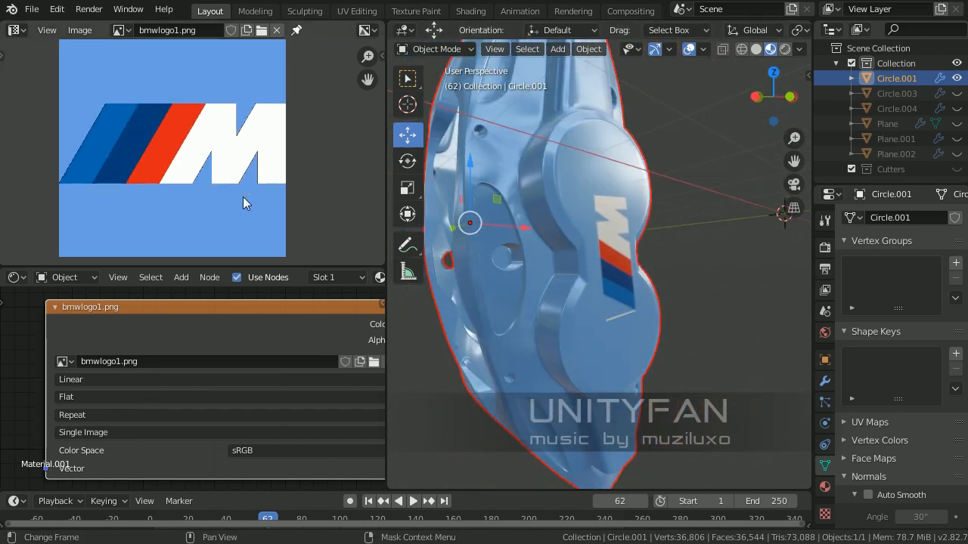
mouse_move(629, 314)
middle_down()
mouse_move(594, 273)
mouse_move(612, 310)
middle_up()
scroll(612, 310, up, 8)
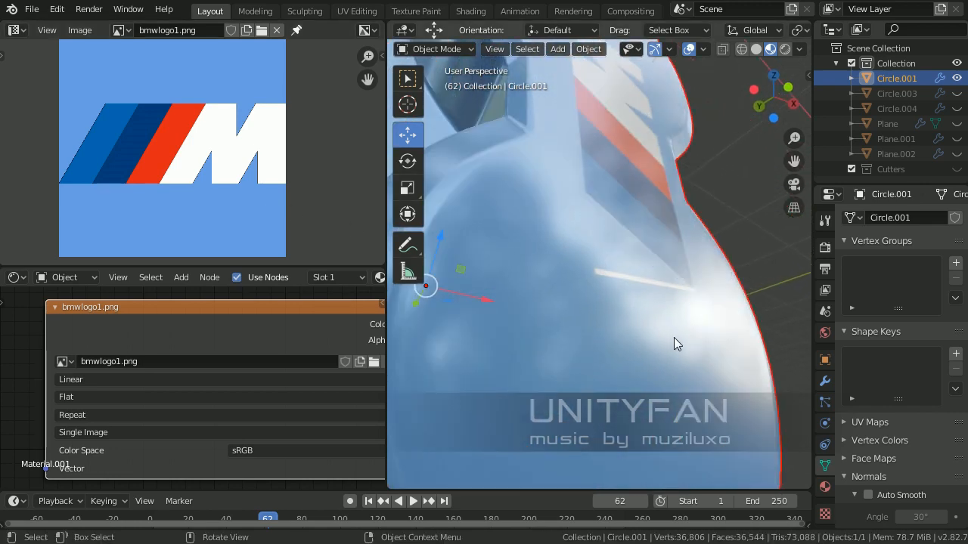
middle_drag(707, 348, 625, 327)
scroll(522, 314, down, 3)
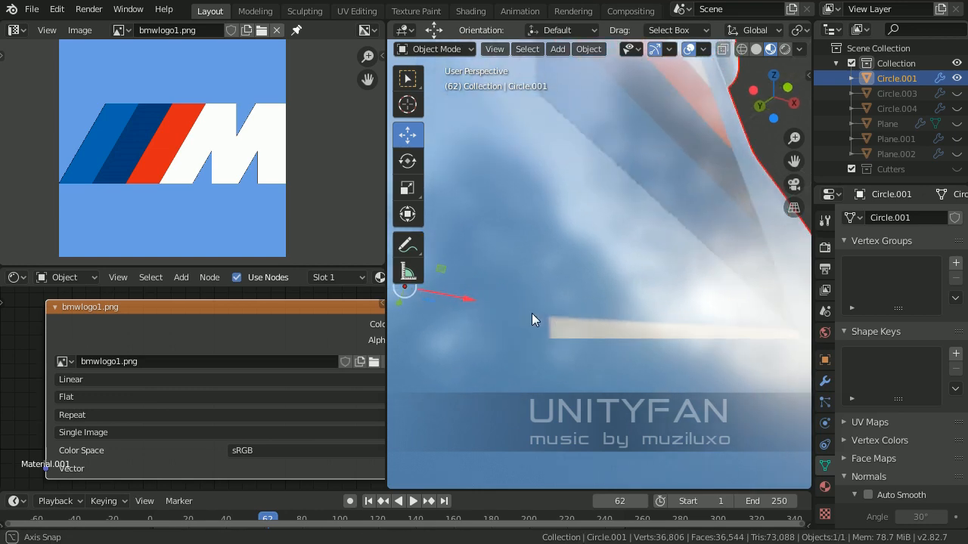
scroll(587, 326, down, 5)
scroll(586, 348, down, 4)
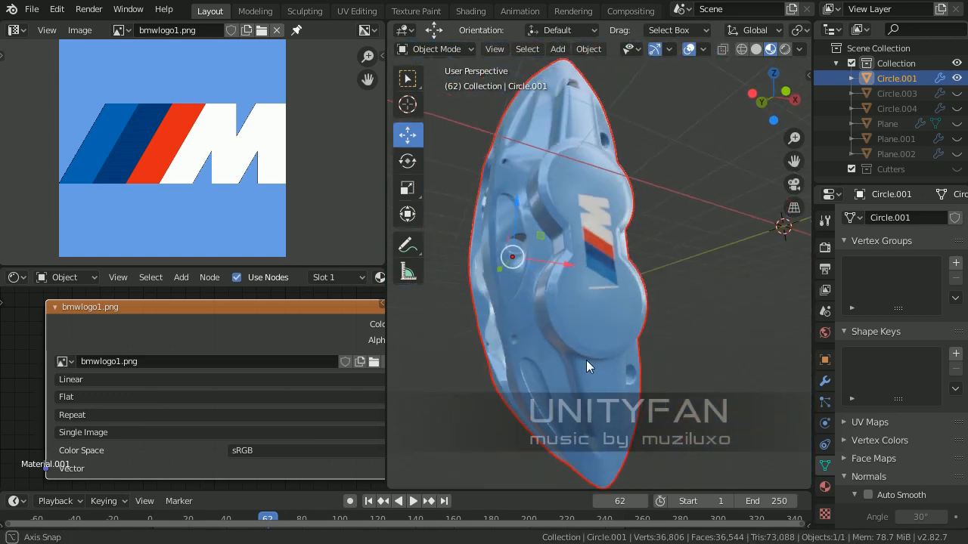
scroll(594, 365, up, 8)
middle_drag(636, 304, 511, 305)
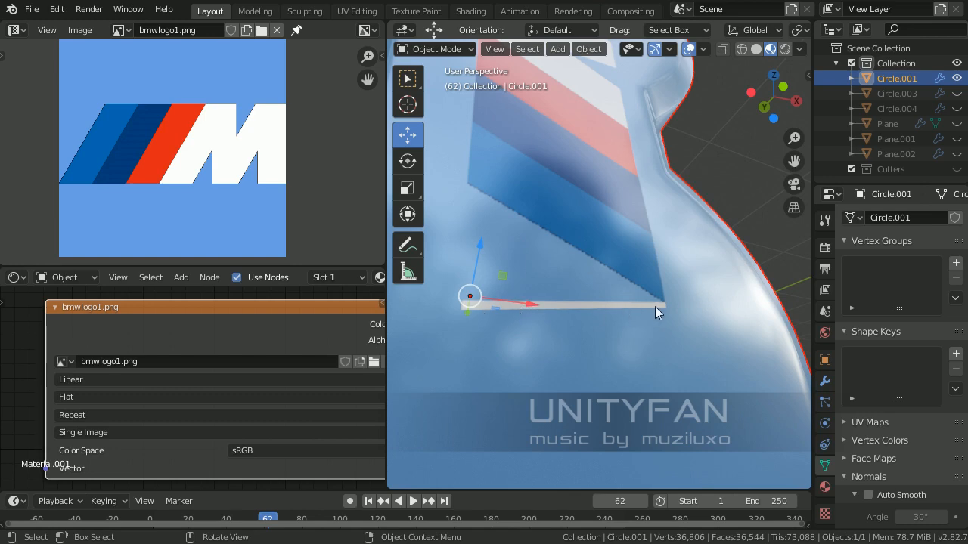
middle_drag(583, 310, 611, 329)
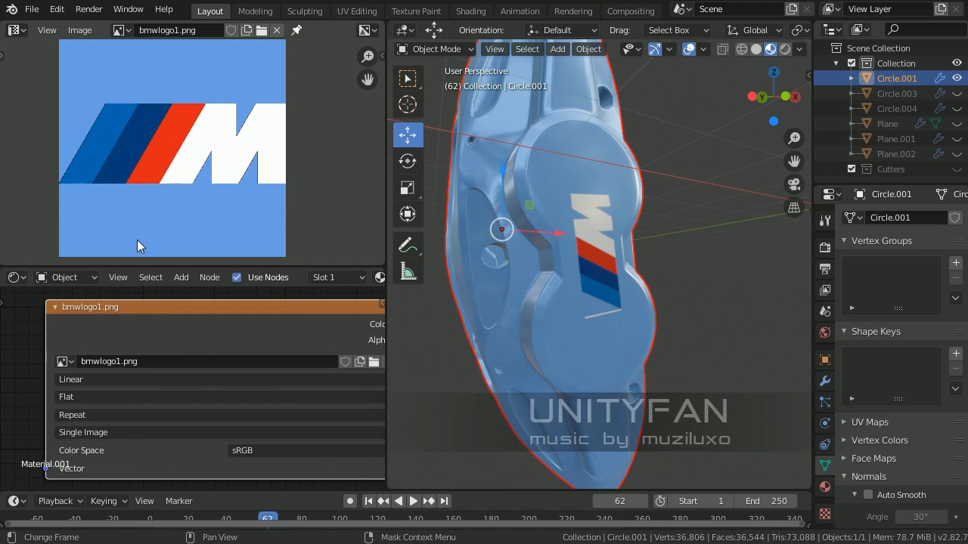
- Try scaling the logo faces' UV layout uniformly to about 0.94 over the bmwlogo1.png texture
middle_drag(547, 297, 602, 280)
scroll(584, 272, up, 3)
key(Tab)
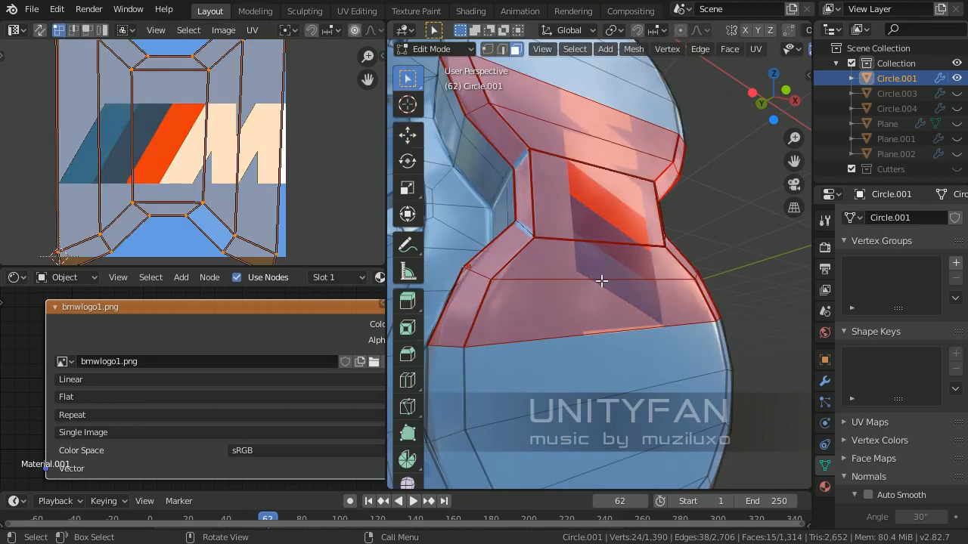
scroll(224, 179, down, 1)
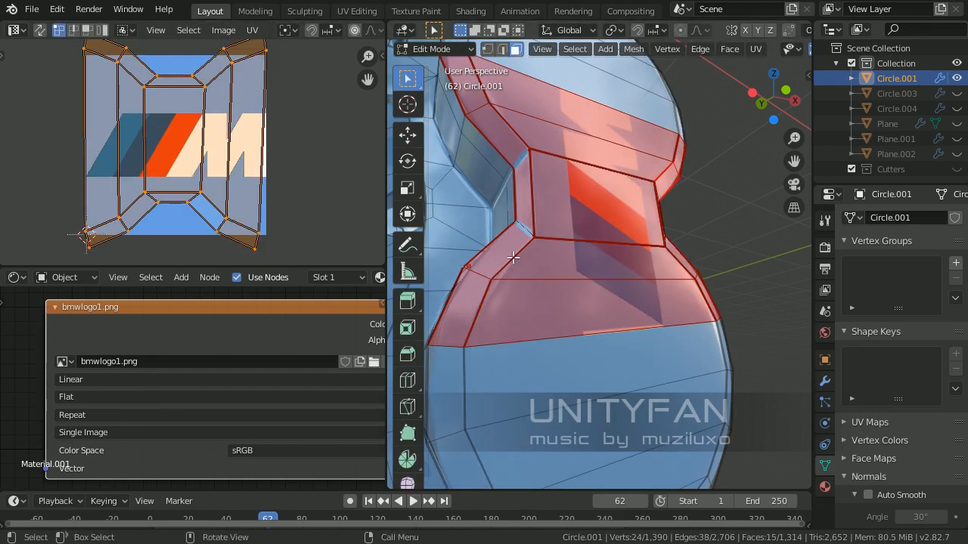
middle_drag(514, 255, 560, 298)
scroll(160, 124, up, 1)
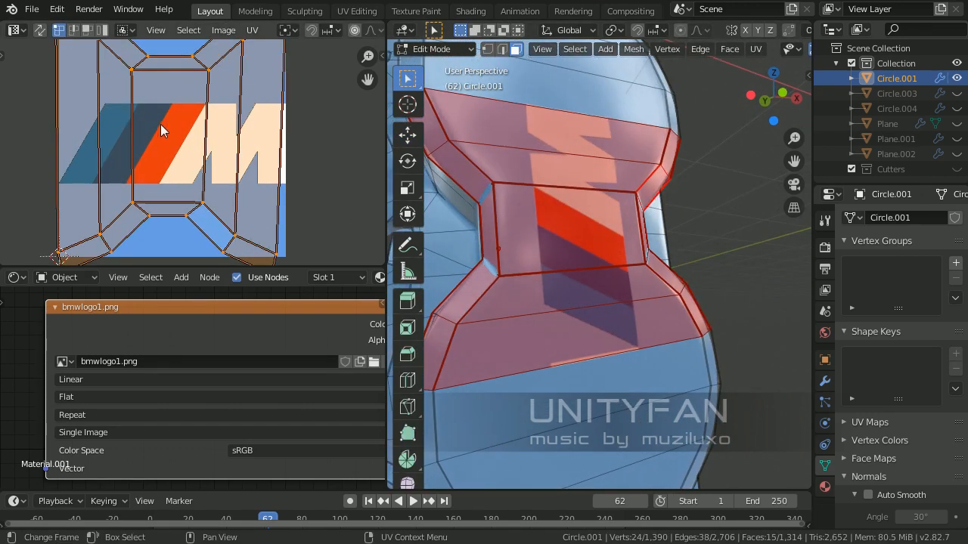
scroll(215, 149, up, 2)
scroll(216, 151, down, 1)
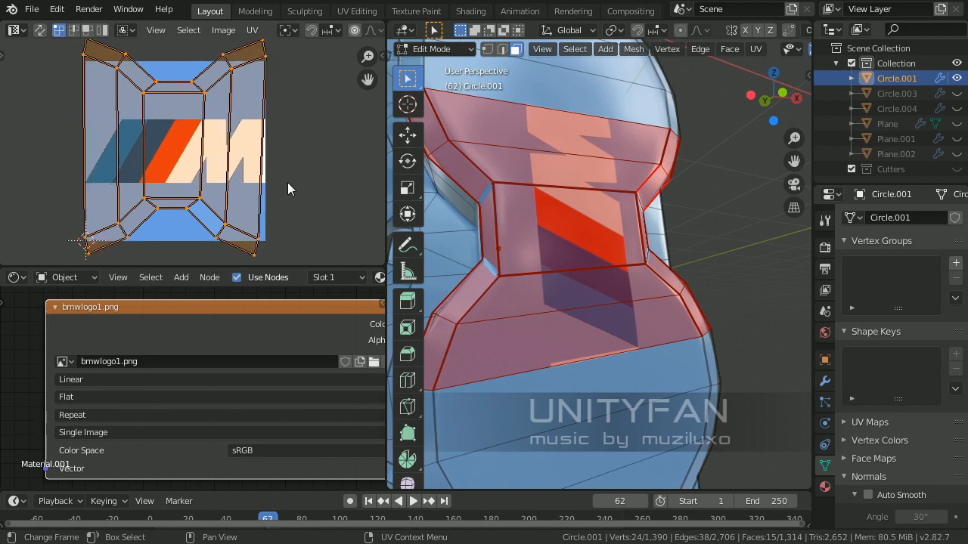
key(s)
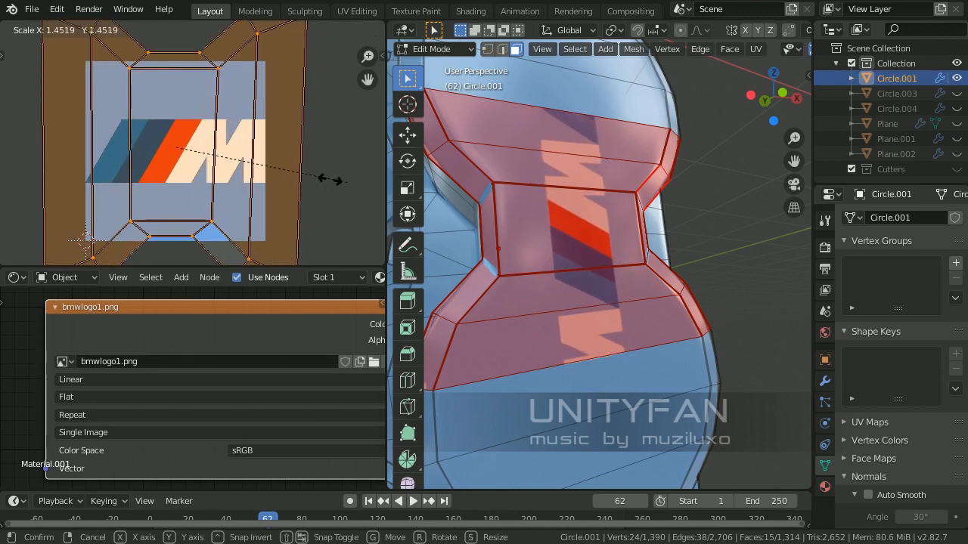
scroll(314, 182, down, 3)
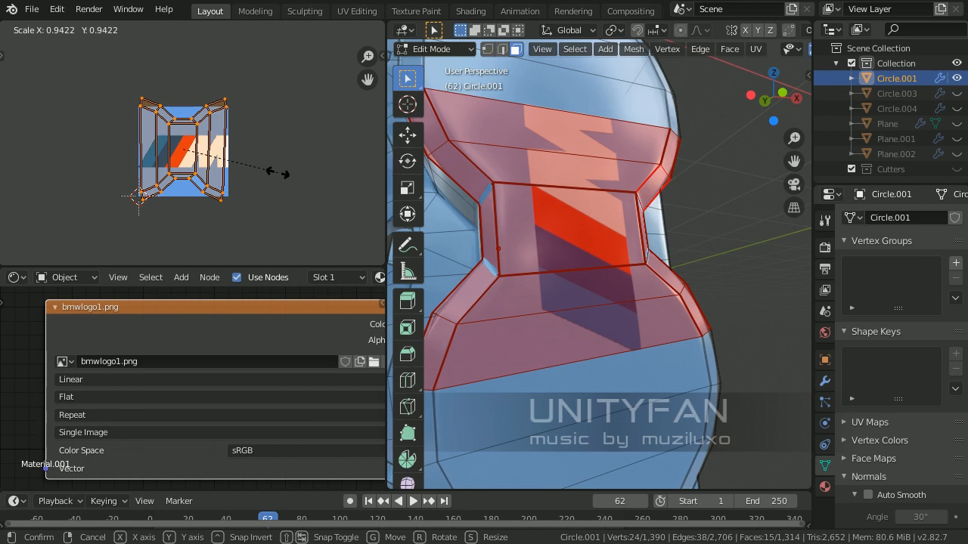
click(276, 174)
- Check the white M end of the logo on the caliper and undo the UV scaling
scroll(223, 128, up, 5)
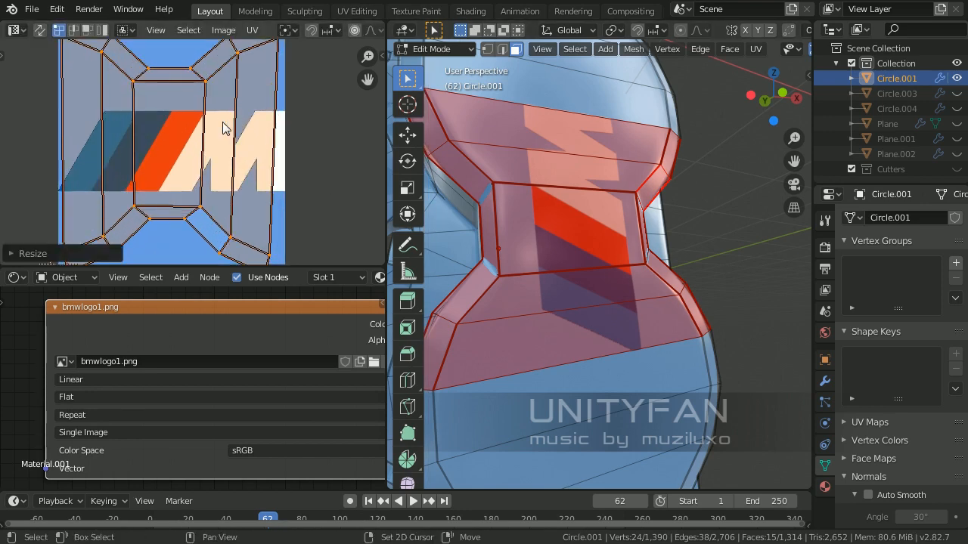
middle_drag(223, 128, 226, 157)
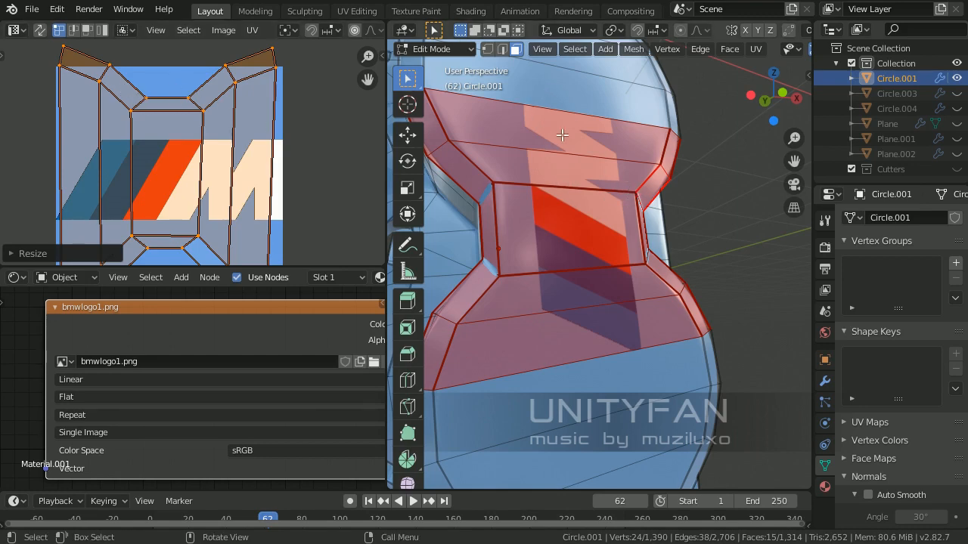
scroll(563, 135, up, 2)
scroll(574, 189, up, 4)
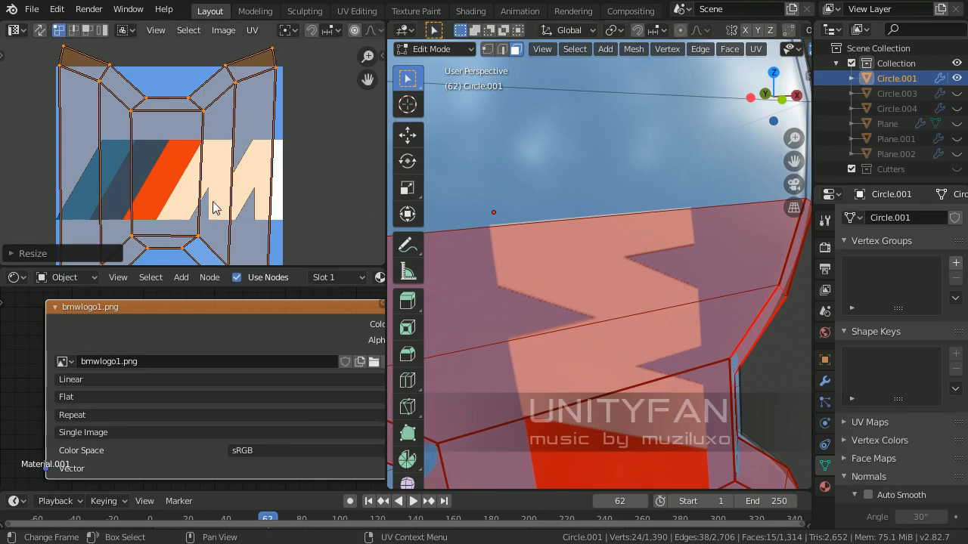
scroll(204, 151, down, 3)
key(ctrl+z)
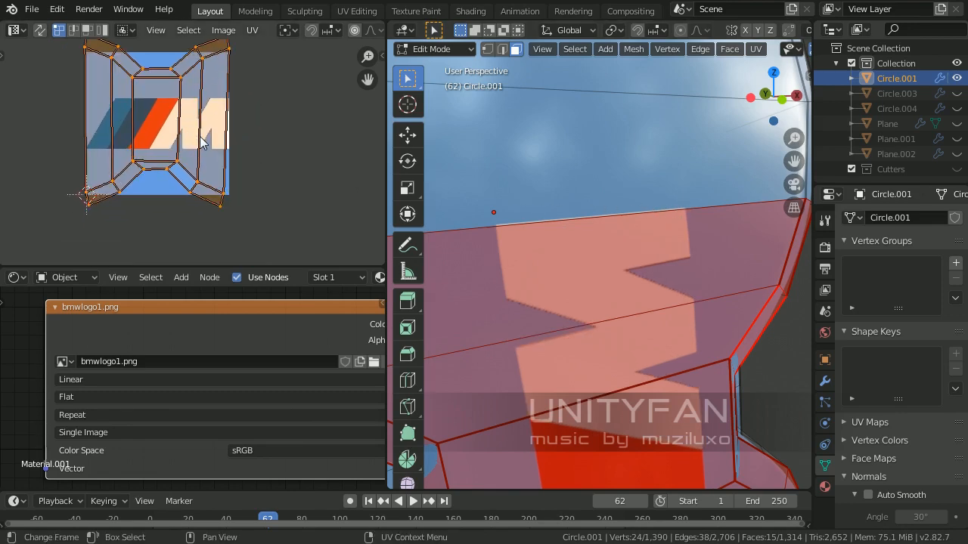
- Examine the pale strip below the logo's blue end in both Edit Mode and Object Mode
scroll(624, 319, down, 5)
middle_drag(628, 324, 616, 295)
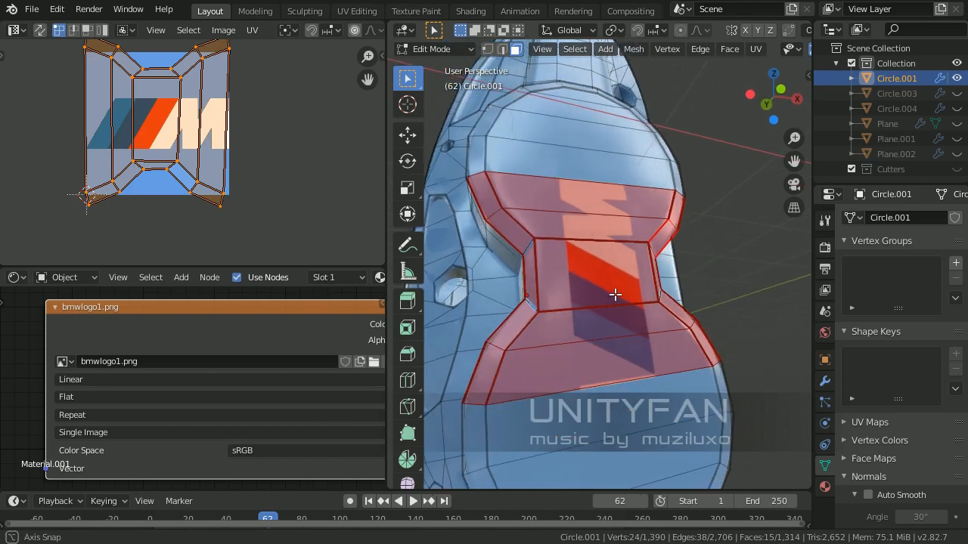
scroll(617, 326, up, 2)
scroll(659, 295, up, 3)
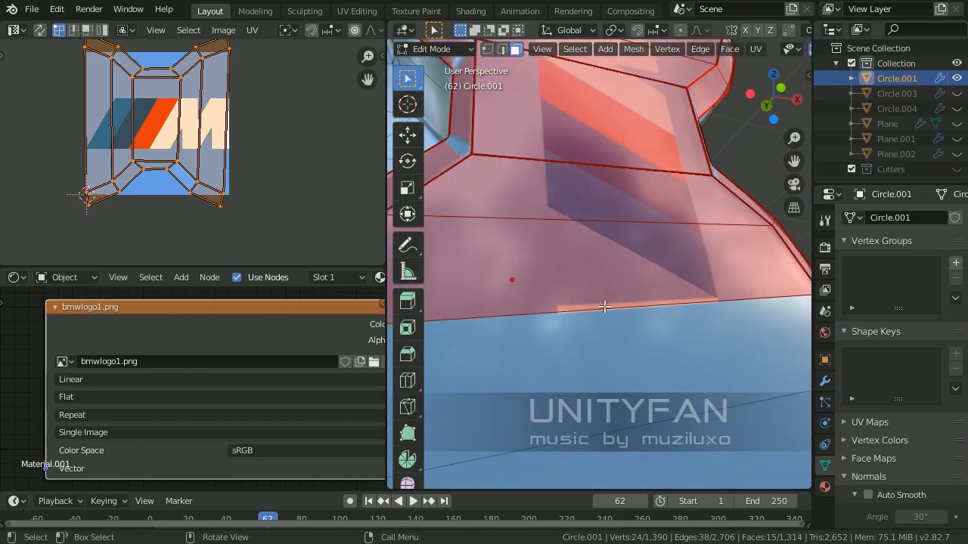
middle_drag(704, 305, 669, 318)
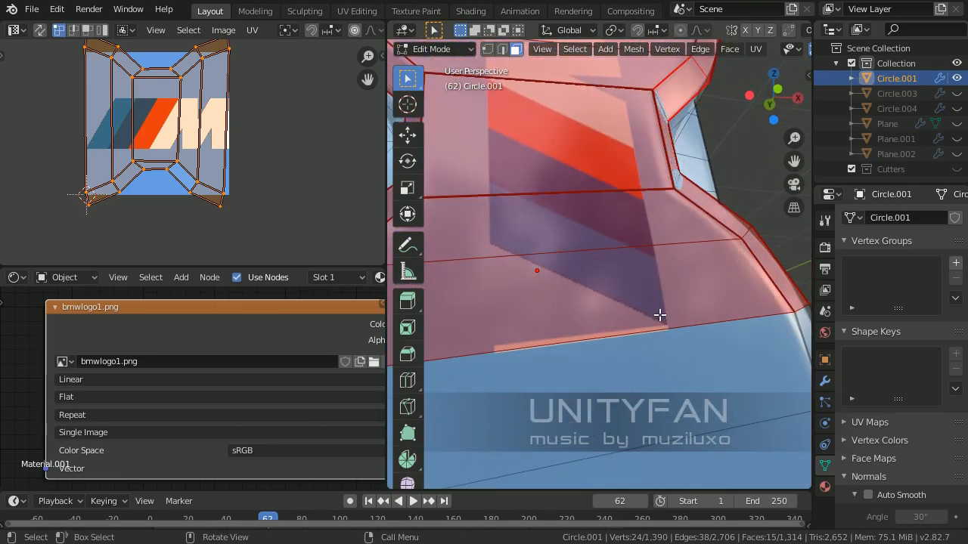
scroll(627, 316, down, 5)
key(Tab)
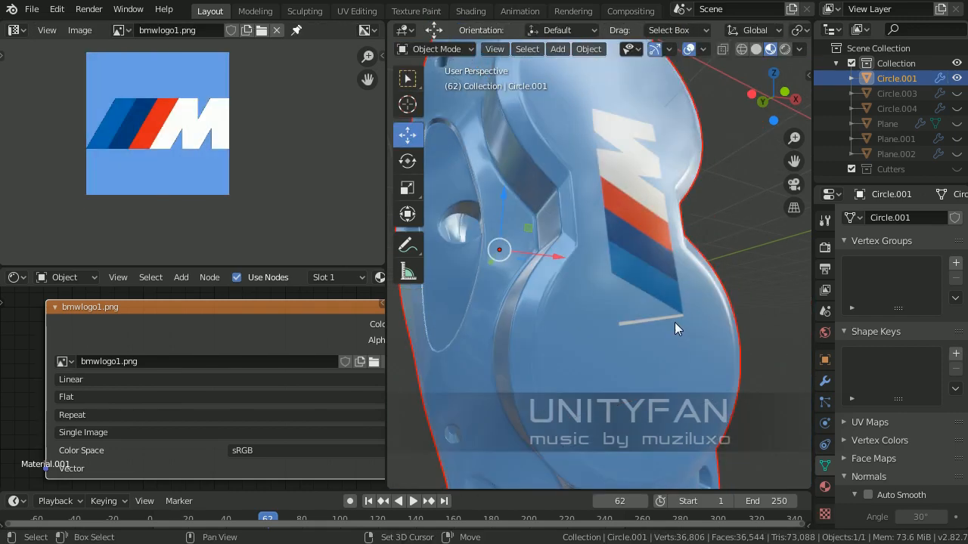
middle_drag(675, 322, 637, 318)
scroll(637, 318, up, 2)
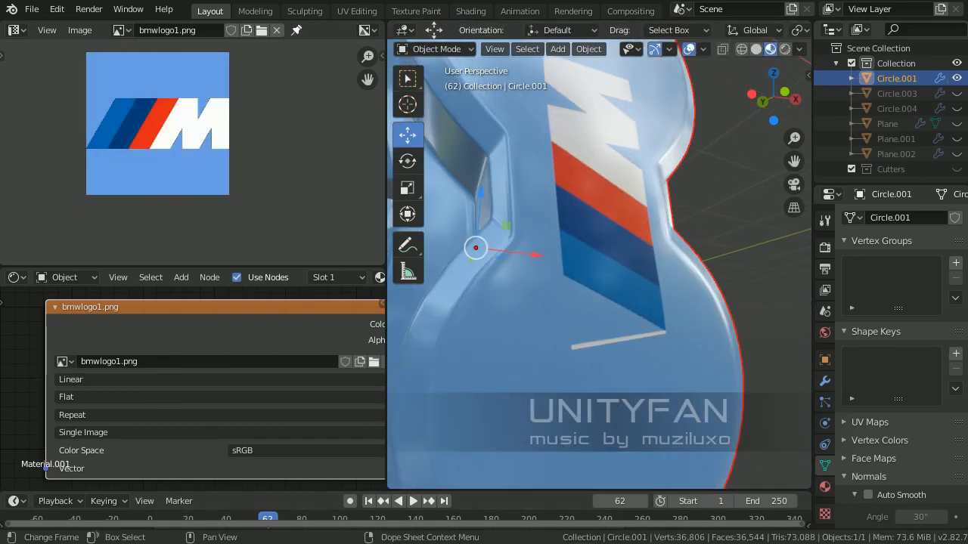
- Switch to GIMP and examine how the logo meets the image borders on the bmwlogo1.png copy layer
key(alt+Tab)
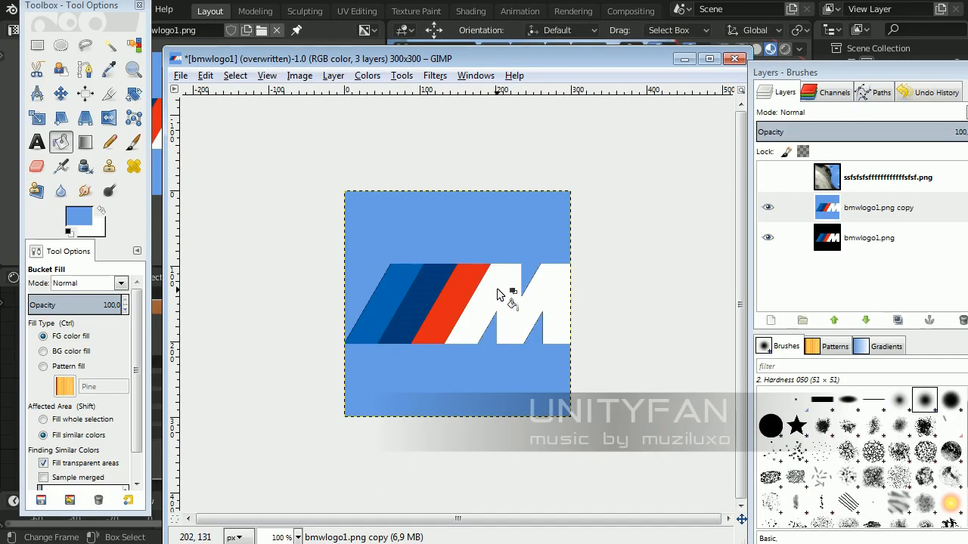
shift+middle_drag(442, 294, 426, 292)
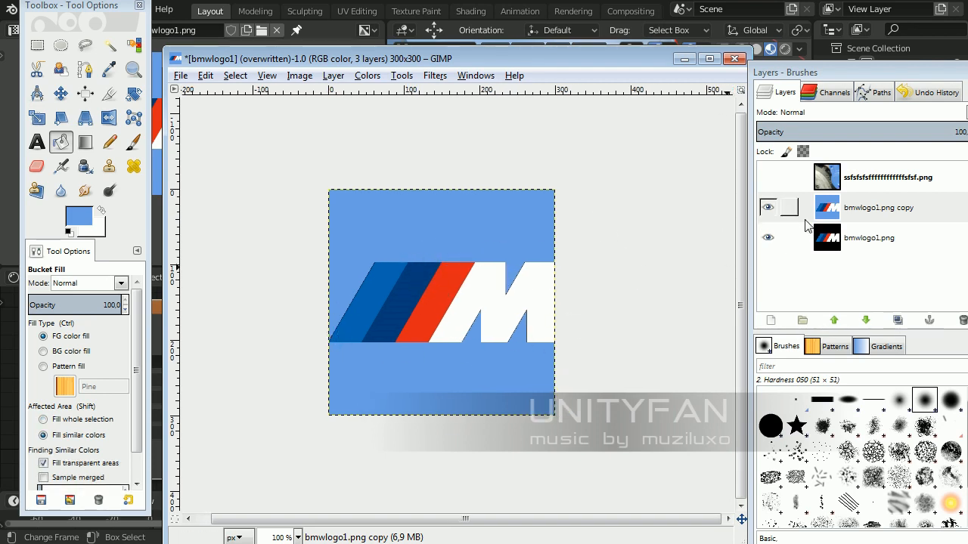
click(854, 218)
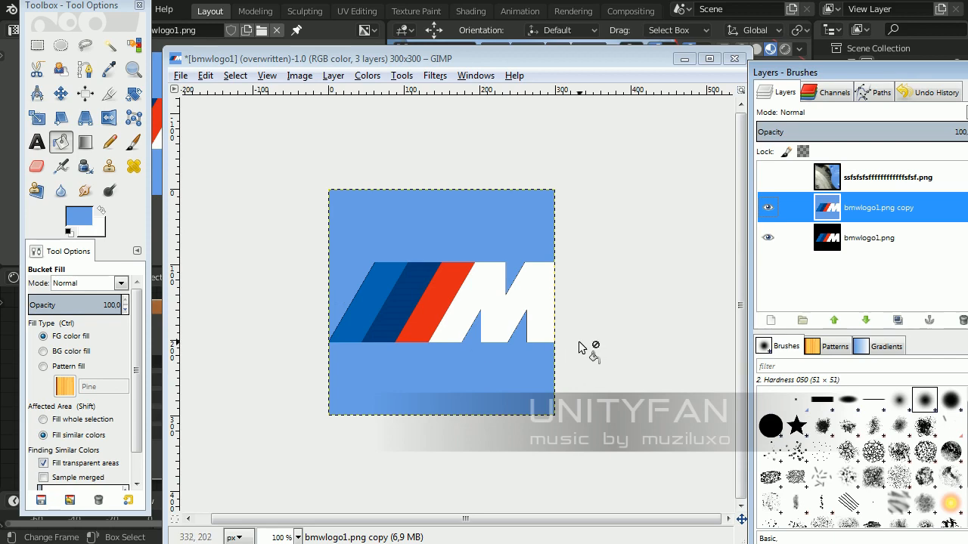
middle_drag(578, 347, 499, 332)
click(133, 69)
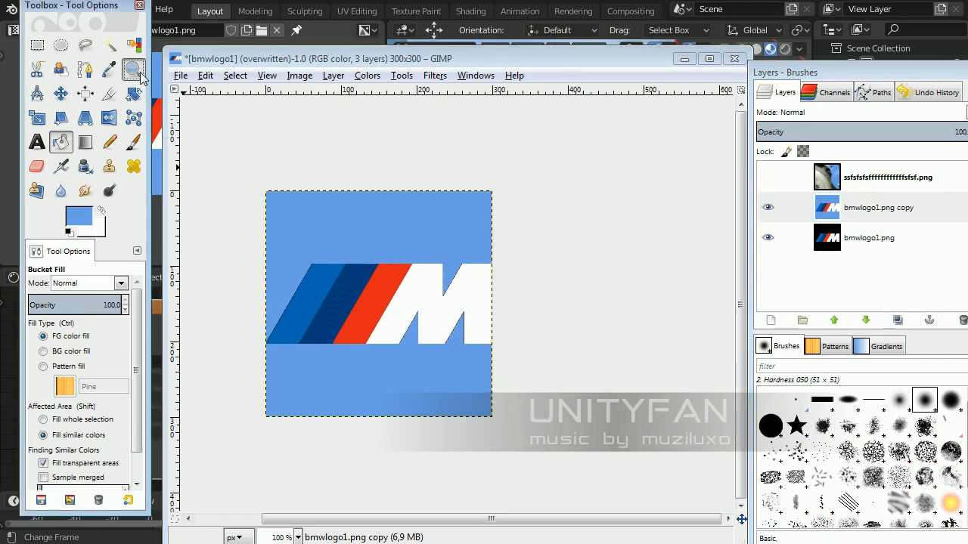
click(512, 350)
click(529, 341)
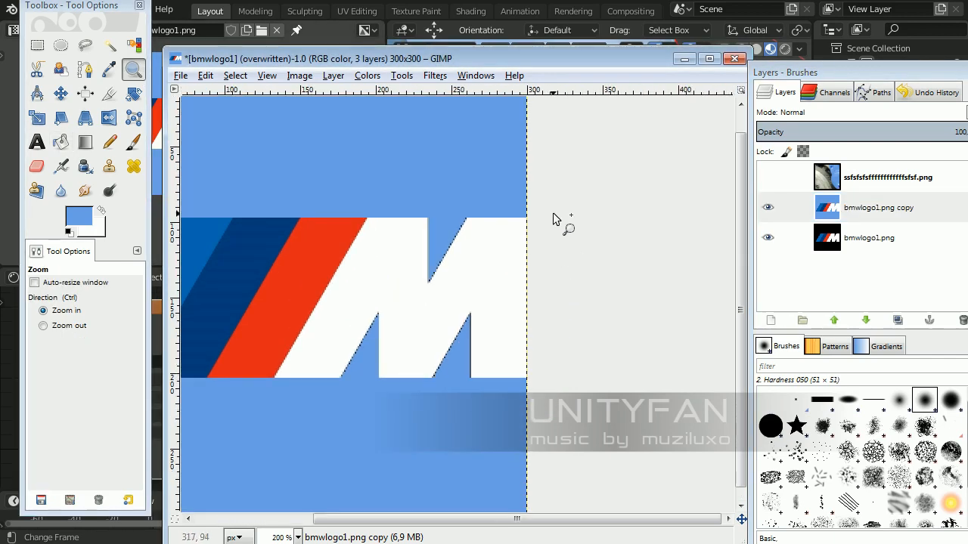
middle_drag(425, 375, 478, 345)
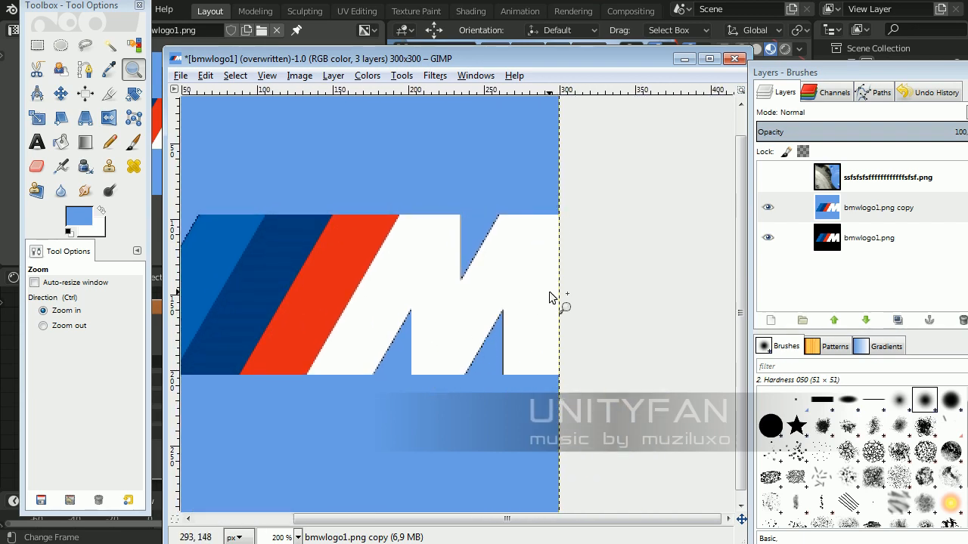
middle_drag(469, 285, 552, 282)
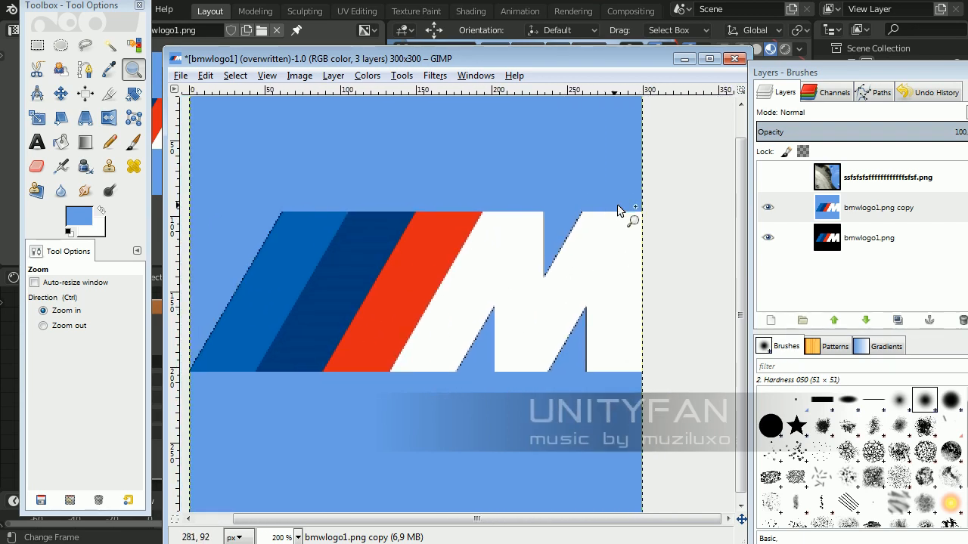
ctrl+click(421, 254)
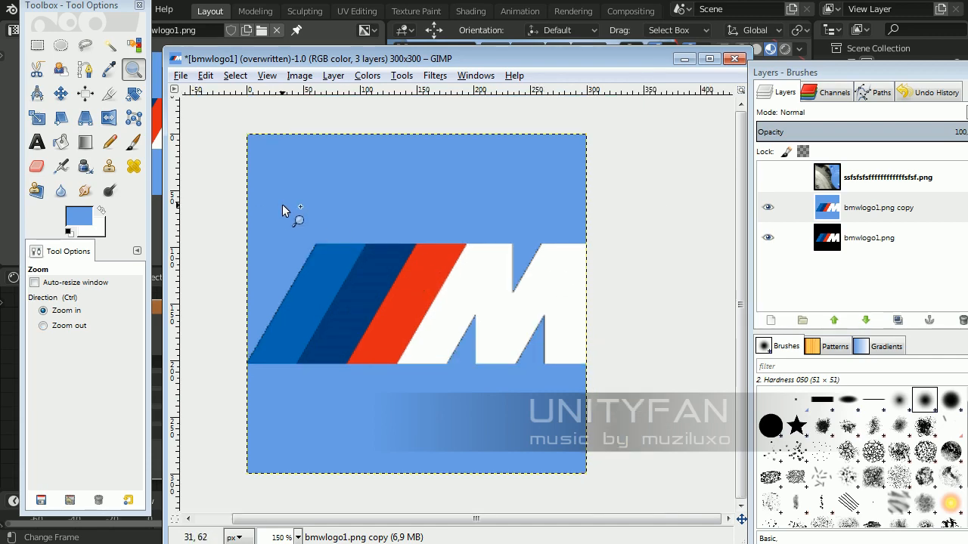
- Scale the bmwlogo1.png copy layer proportionally to 250 × 250 px and move it to about the middle of the canvas
click(832, 207)
key(shift+s)
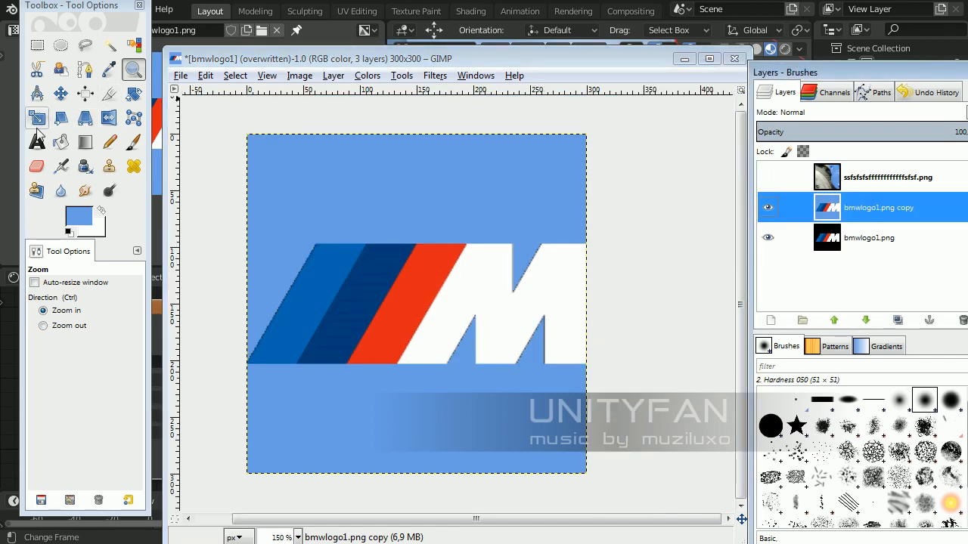
click(322, 217)
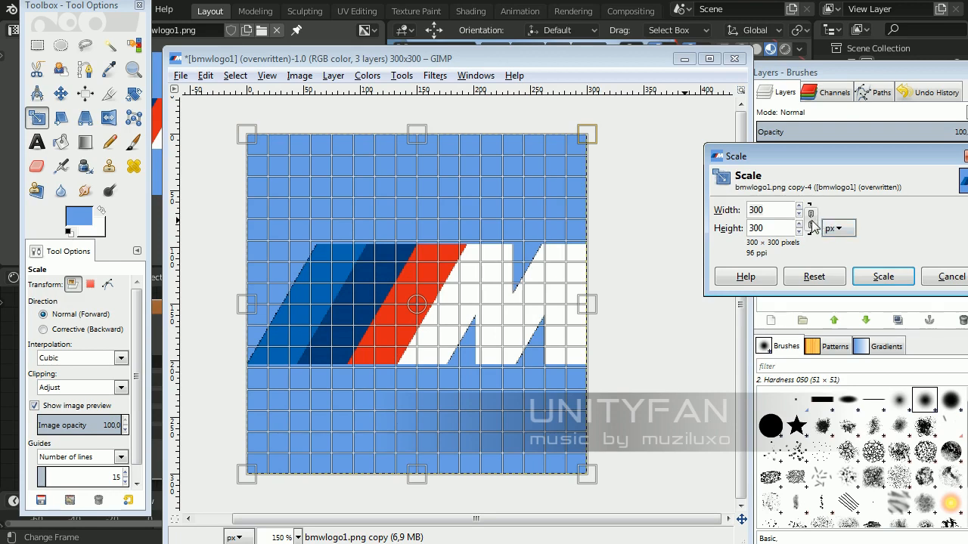
drag(250, 136, 345, 195)
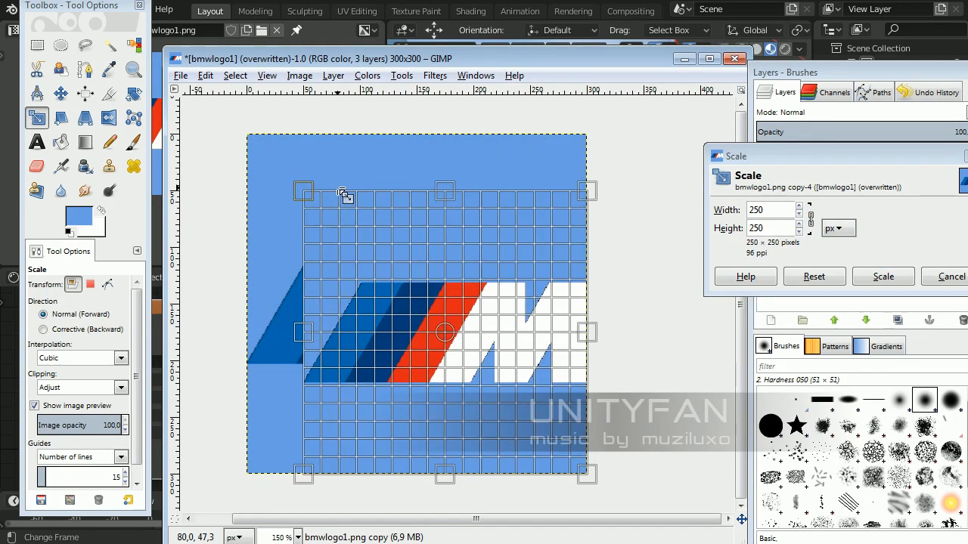
click(884, 276)
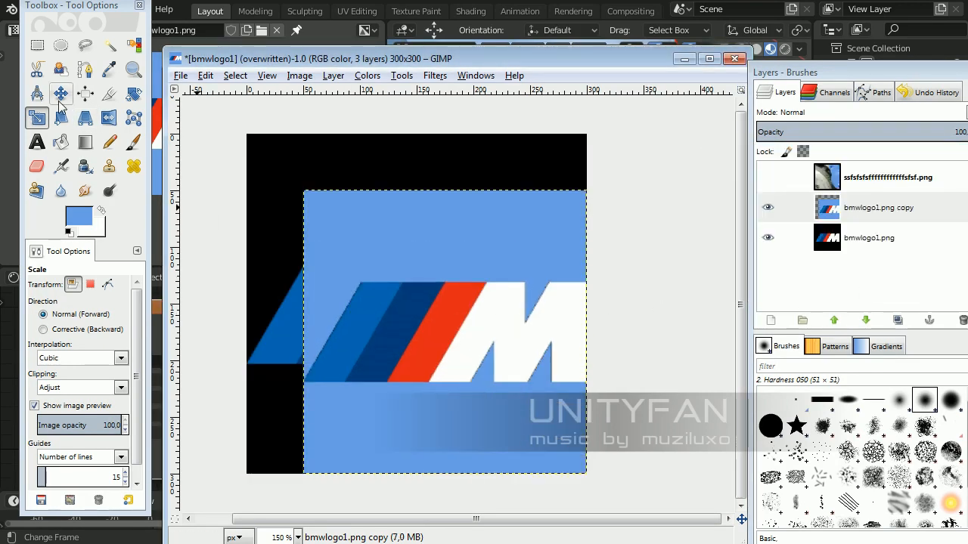
click(60, 95)
drag(507, 295, 479, 267)
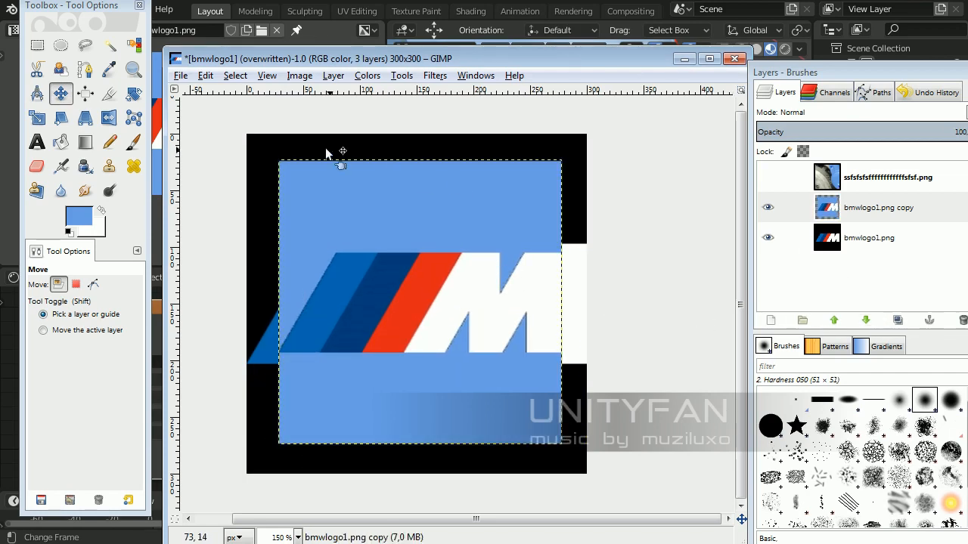
- Overwrite bmwlogo1.png with the reduced logo version, and switch back to Blender
click(181, 75)
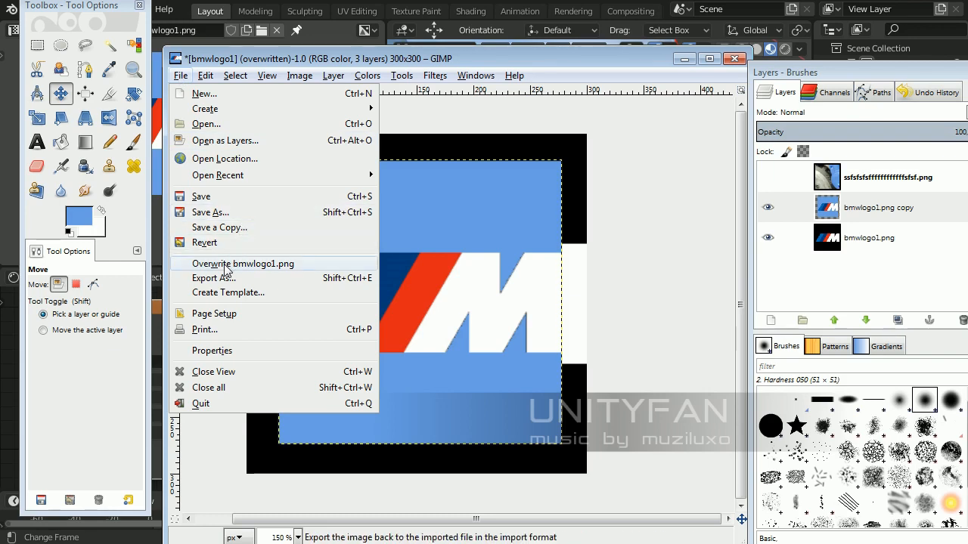
click(225, 266)
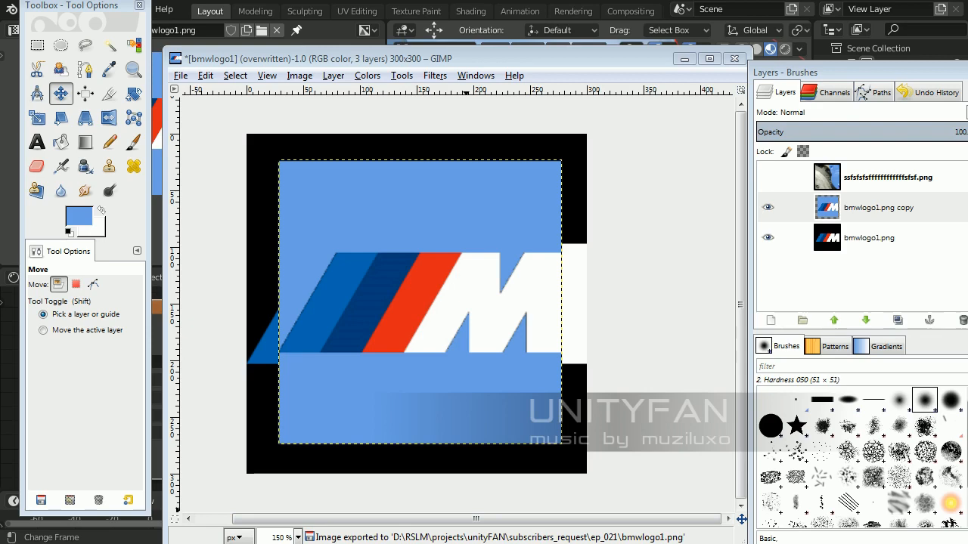
key(alt+Tab)
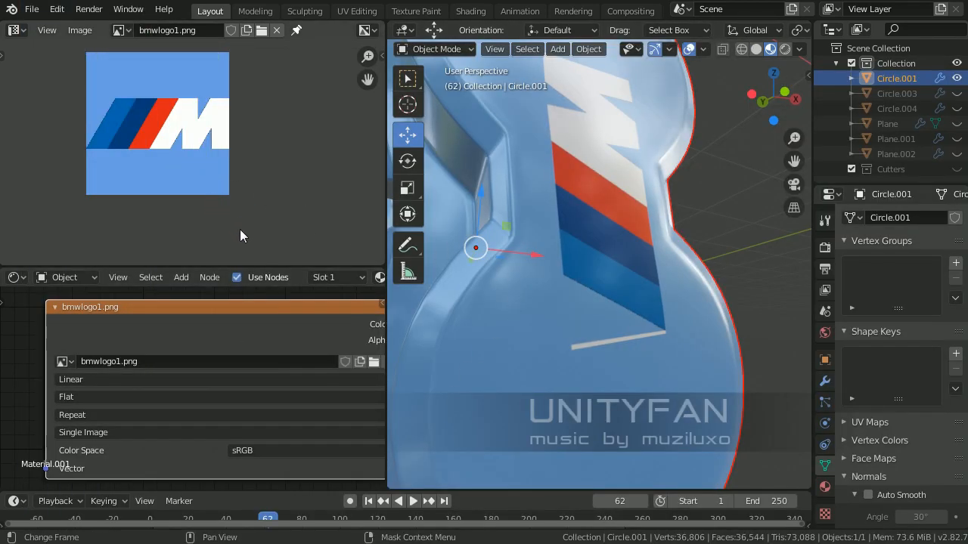
- Reload bmwlogo1.png from the ep_021 folder into the image texture node and inspect the logo on the caliper
middle_drag(216, 389, 105, 388)
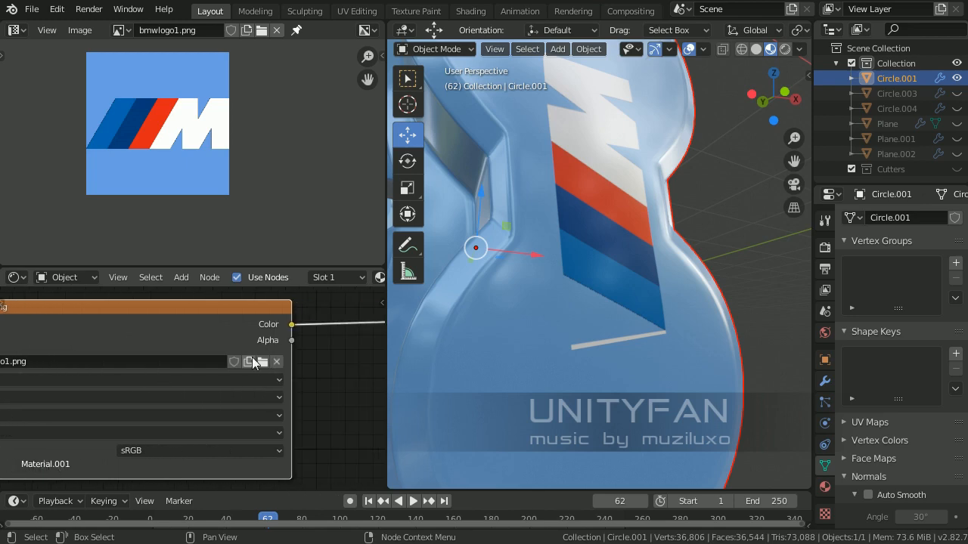
click(263, 363)
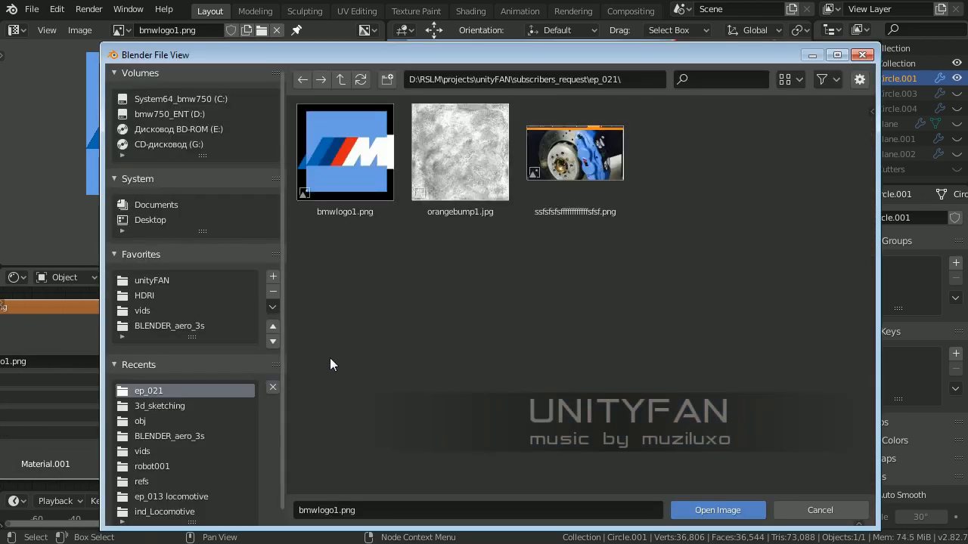
click(728, 507)
middle_drag(621, 331, 527, 253)
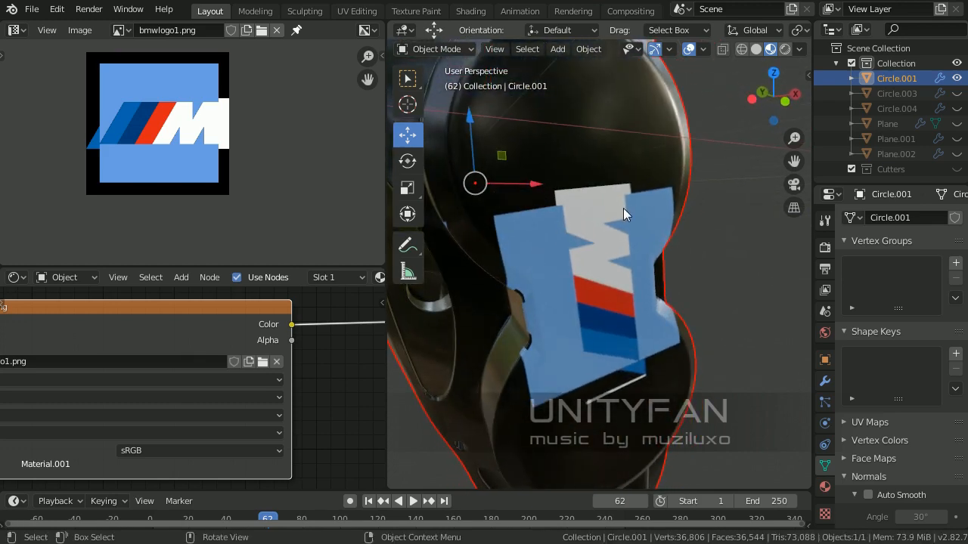
middle_drag(683, 265, 590, 432)
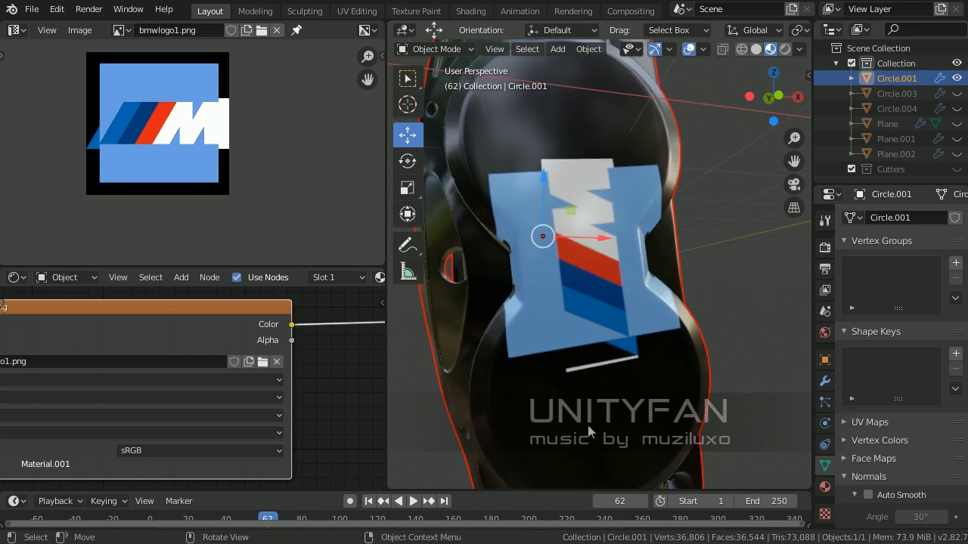
- Switch to GIMP and add a transparent 300 × 300 px layer above the bmwlogo1.png copy layer
key(alt+Tab)
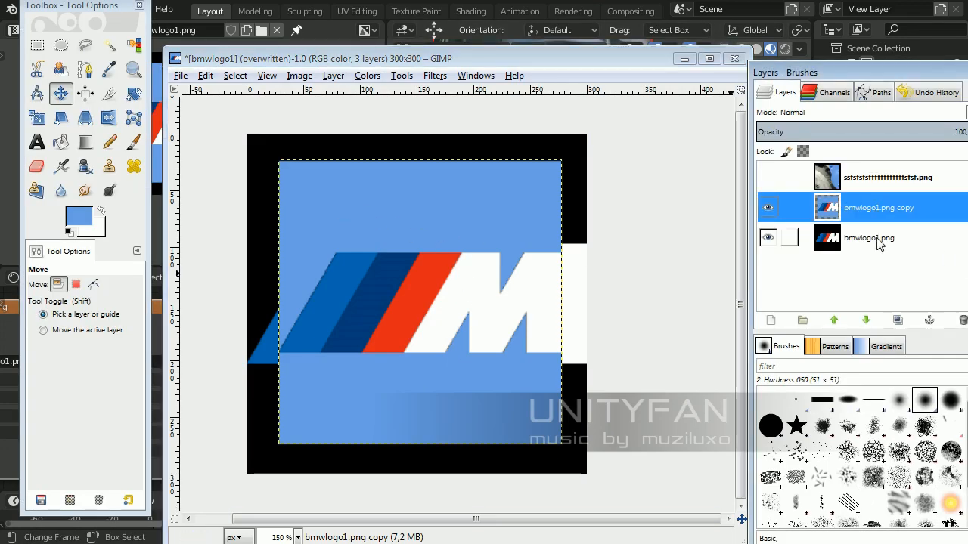
click(770, 320)
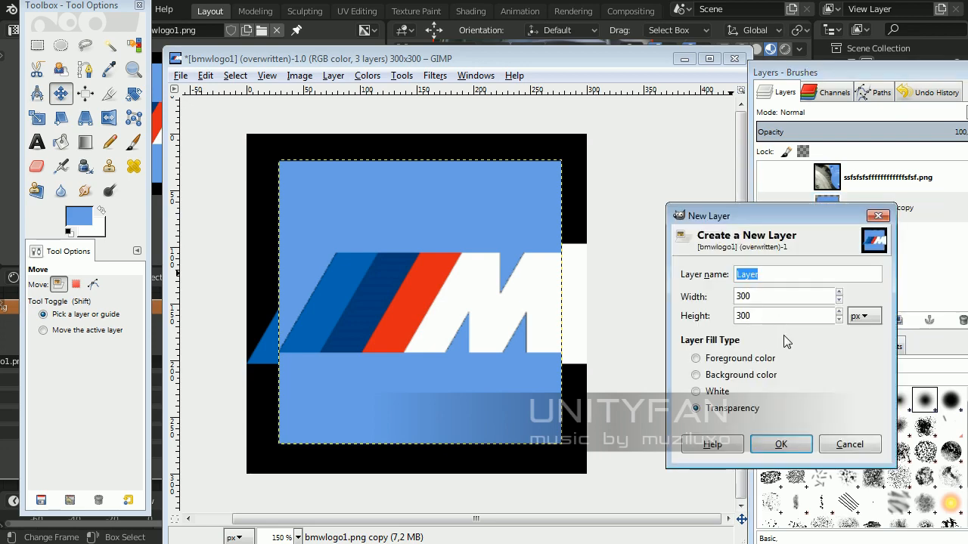
click(783, 445)
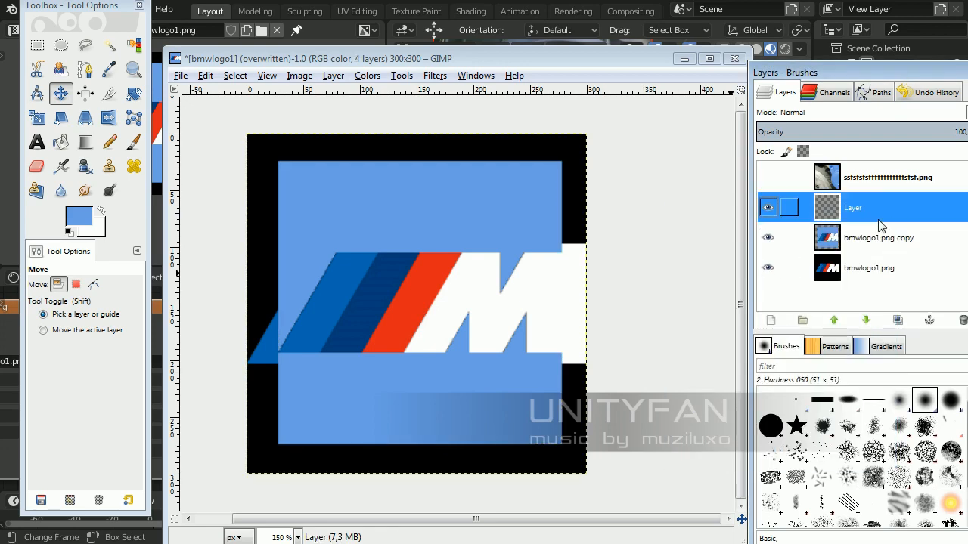
- Try to move the bmwlogo1.png copy layer above the new empty layer
right_click(869, 211)
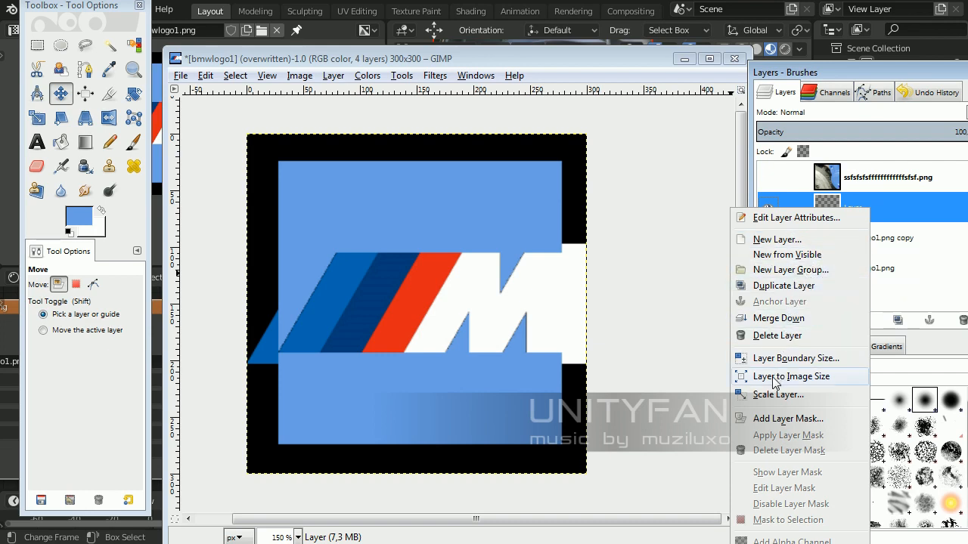
click(938, 237)
drag(888, 243, 846, 197)
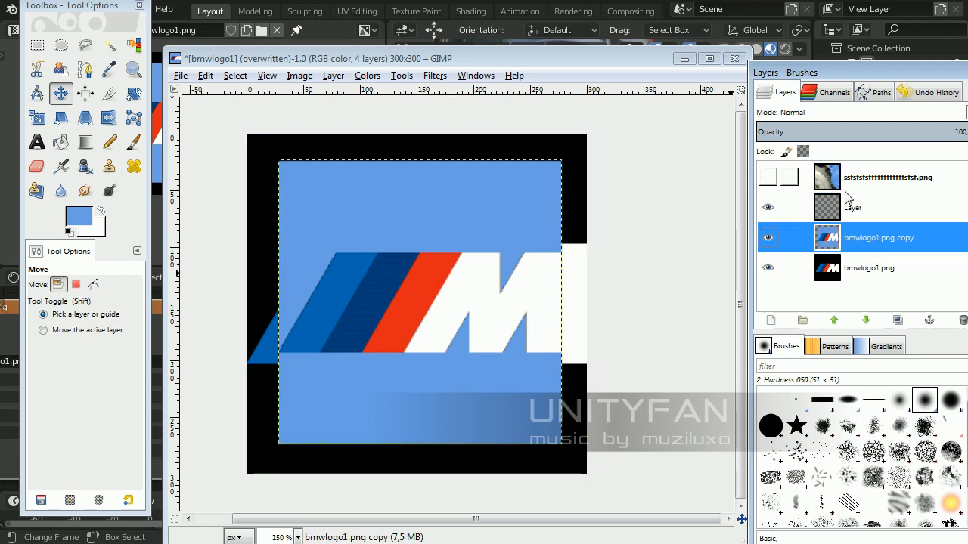
click(845, 205)
click(857, 254)
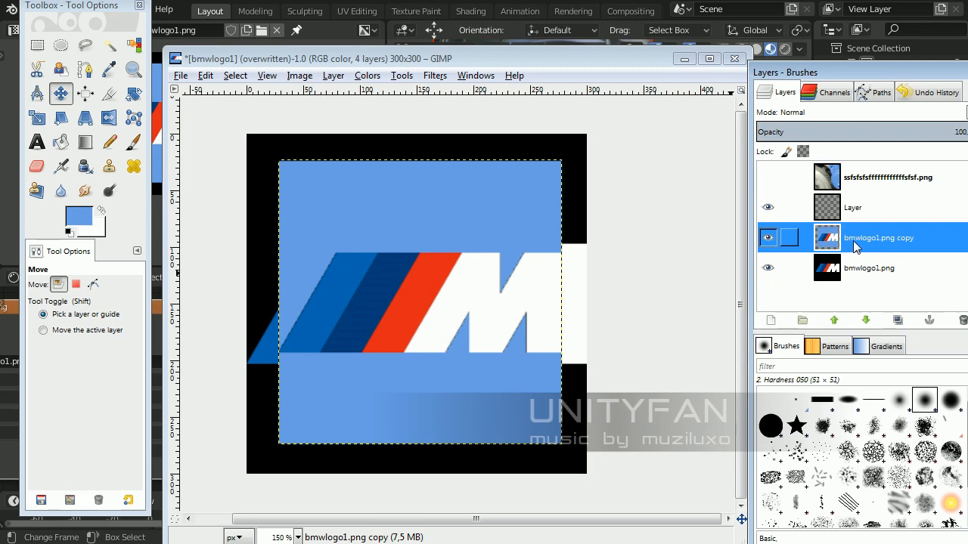
- Merge the empty layer down into the bmwlogo1.png copy layer, and undo the merge
click(846, 209)
right_click(845, 210)
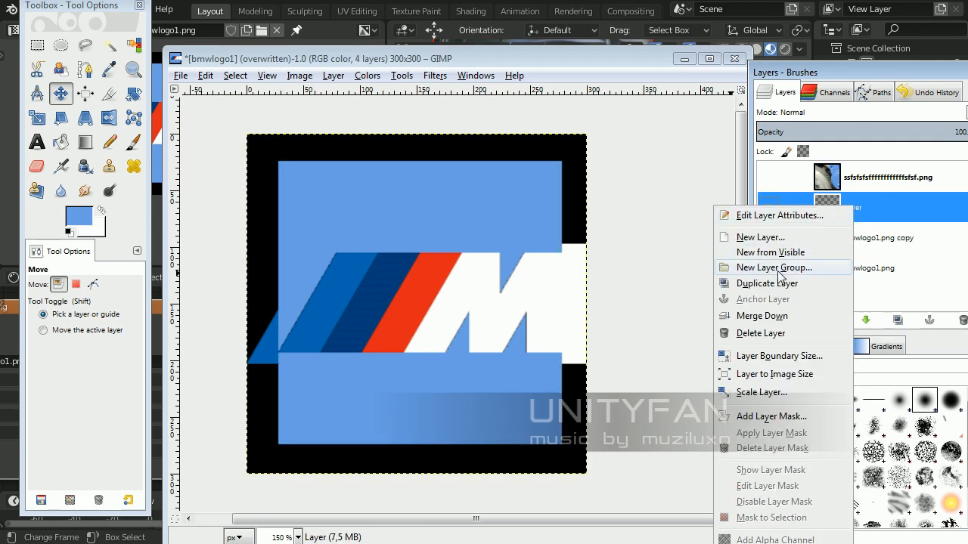
click(787, 316)
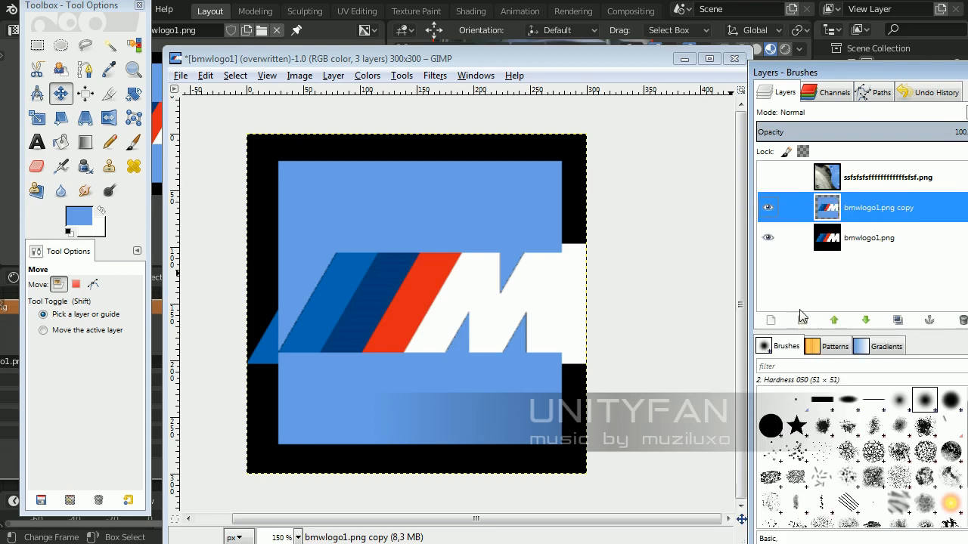
key(ctrl+z)
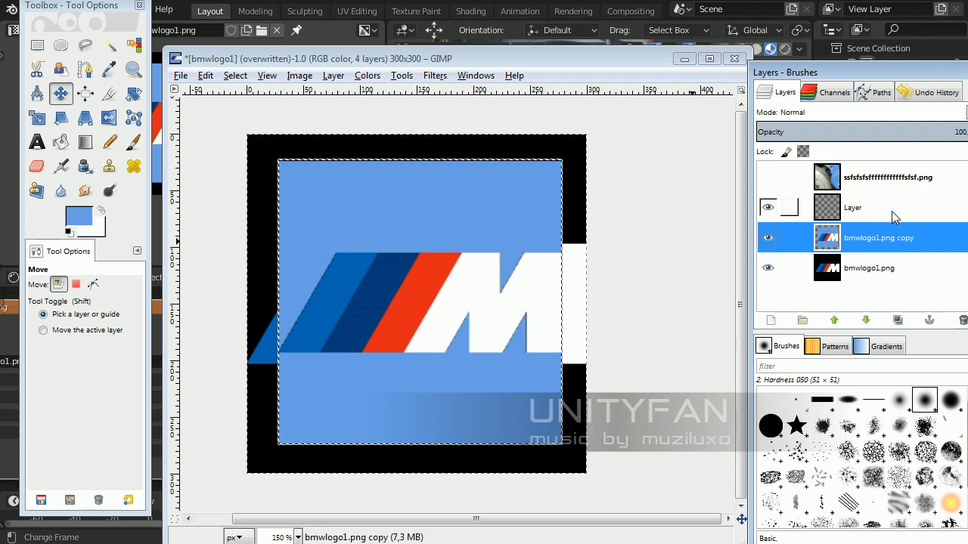
- Try to move the empty layer beneath the bmwlogo1.png copy layer
drag(855, 216, 845, 259)
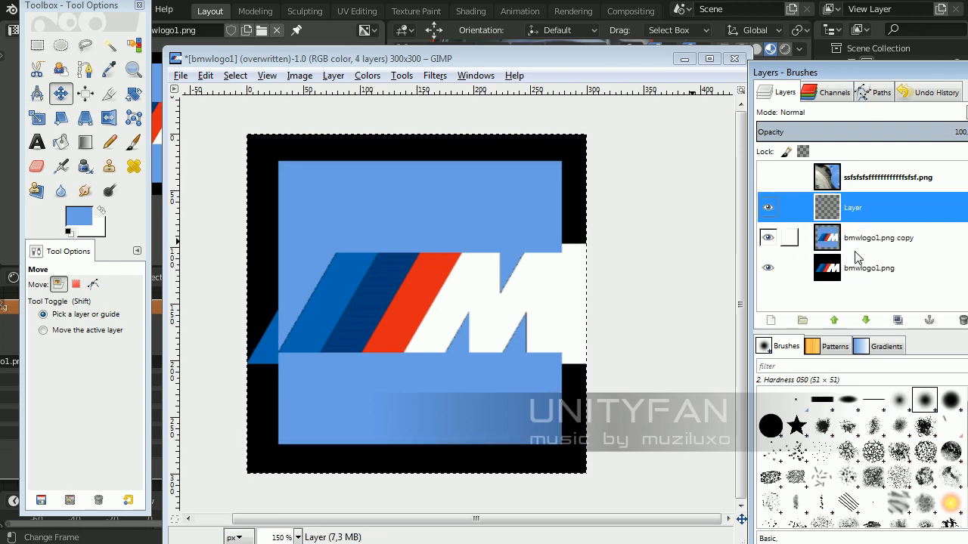
drag(863, 212, 868, 257)
- Add a transparent 300 × 300 px layer directly above the bmwlogo1.png layer, and delete the empty layer above bmwlogo1.png copy
click(871, 271)
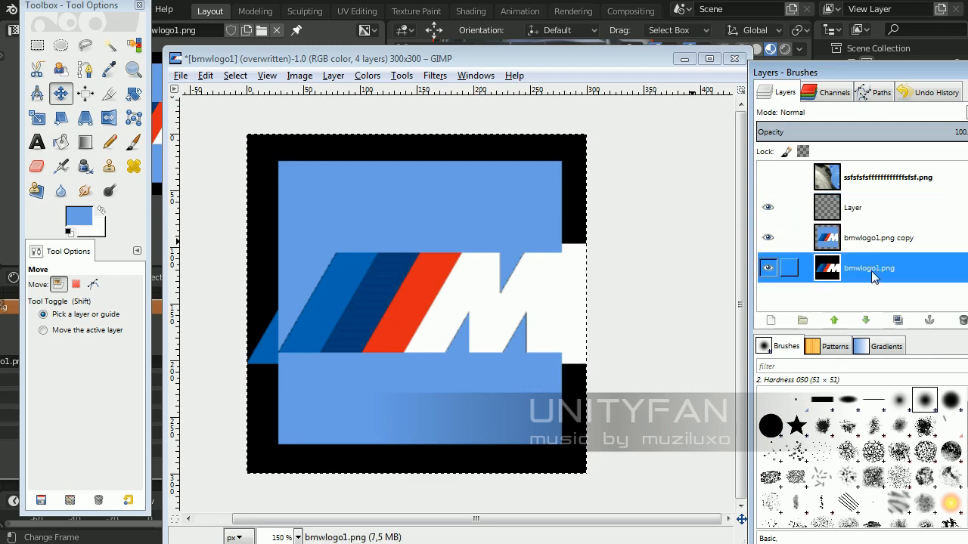
click(771, 321)
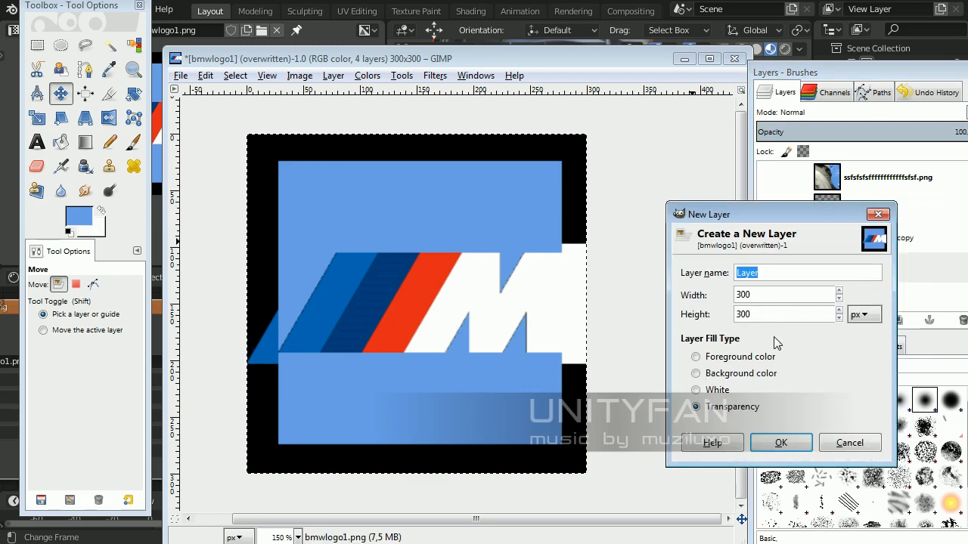
click(783, 442)
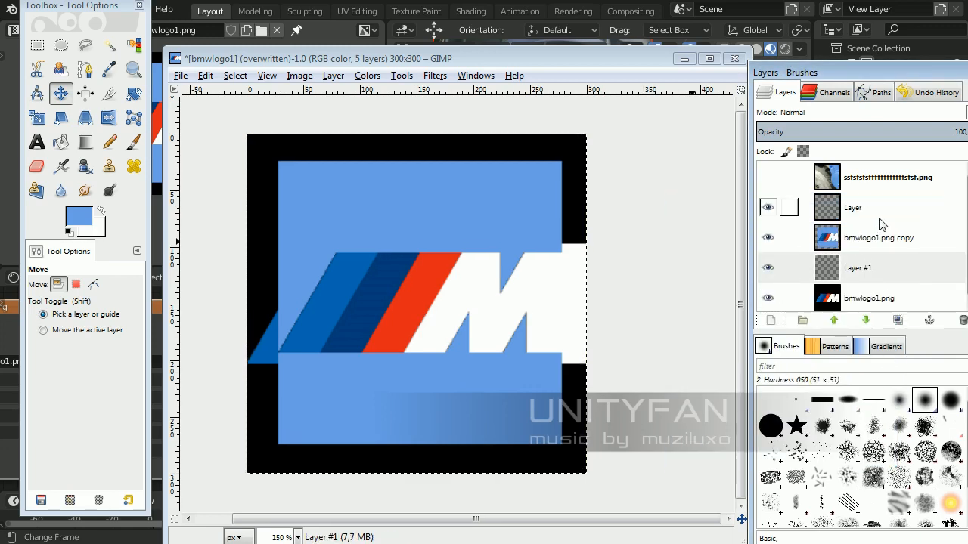
click(880, 218)
click(962, 321)
click(832, 239)
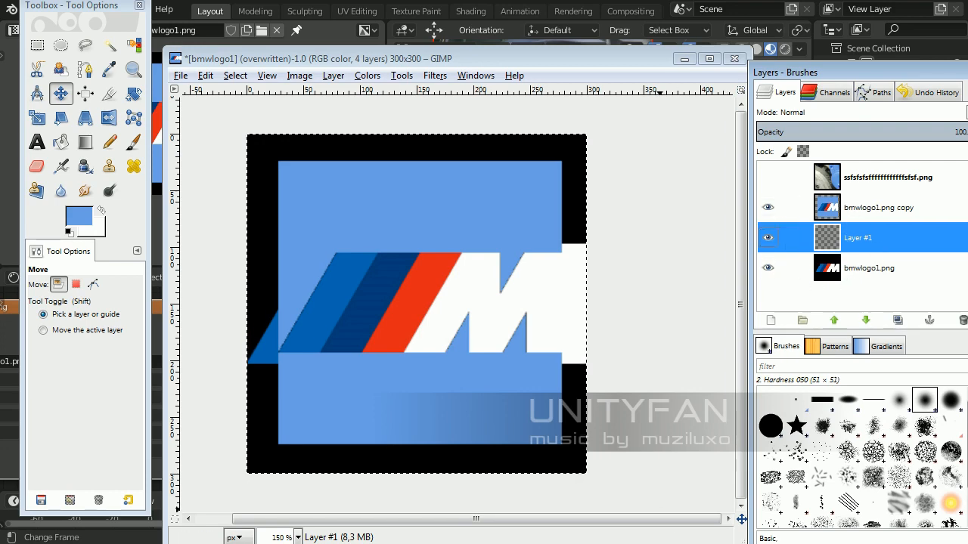
key(alt+Tab)
drag(373, 302, 674, 302)
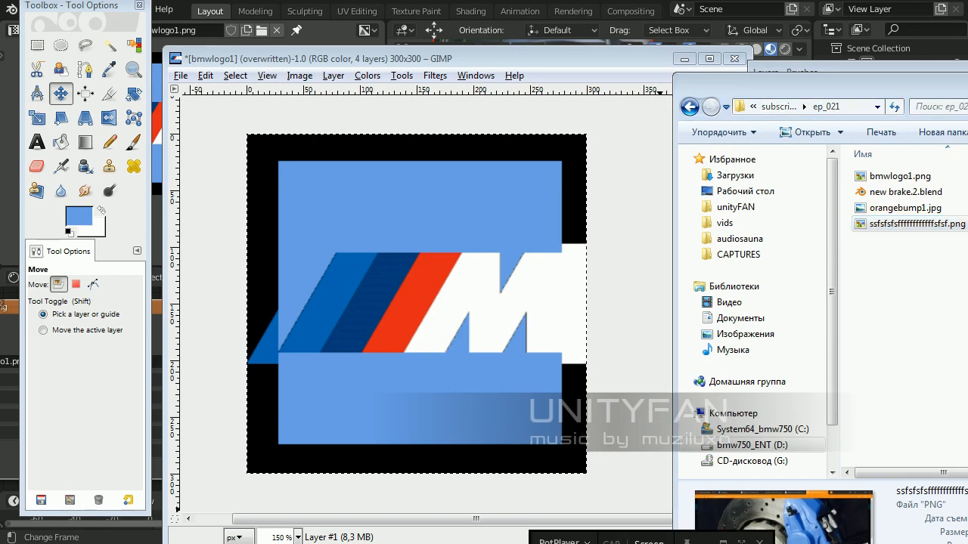
right_click(636, 539)
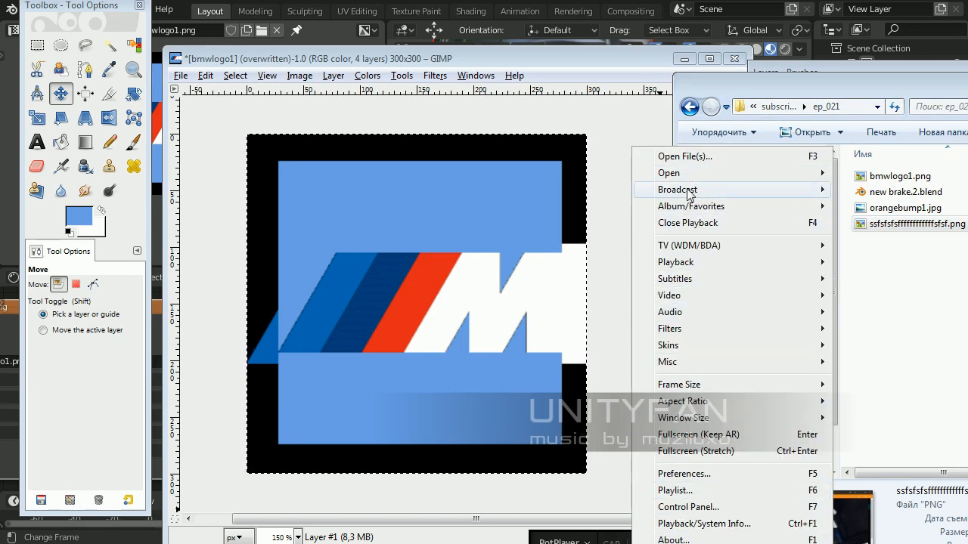
mouse_move(686, 199)
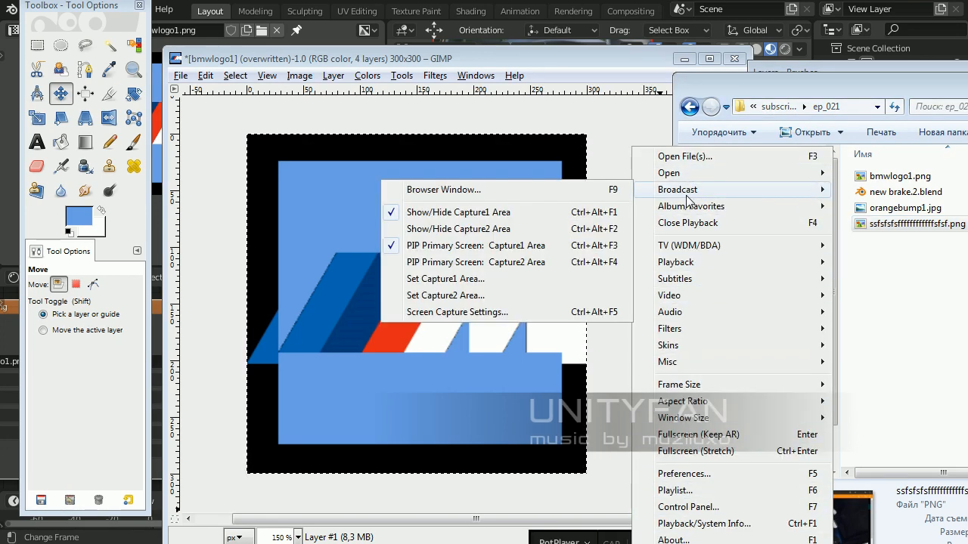
click(465, 312)
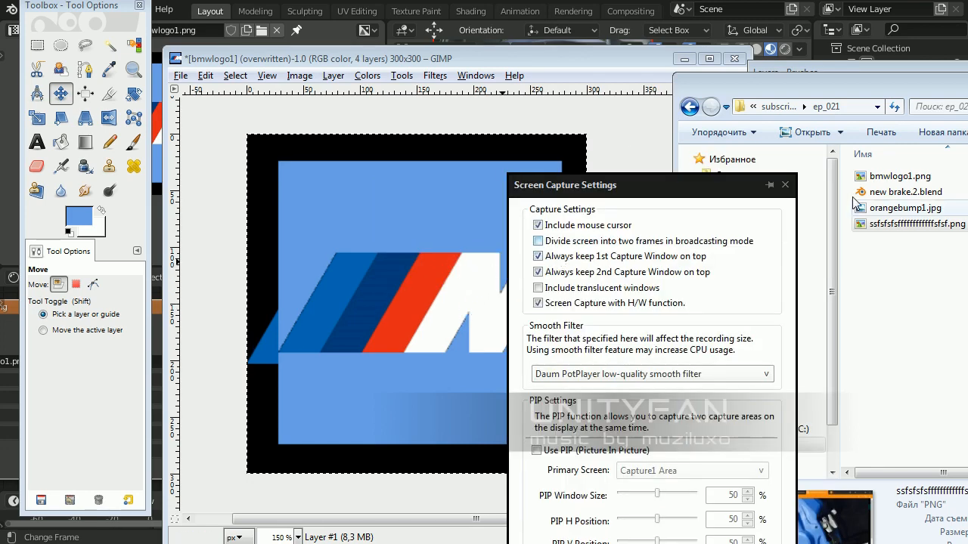
click(785, 184)
drag(815, 96, 513, 122)
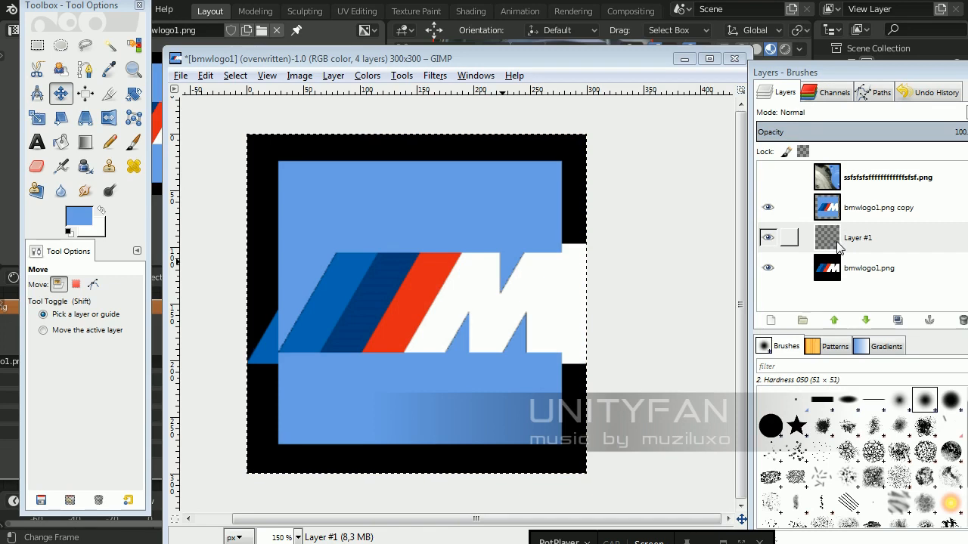
- Fill the empty layer beneath bmwlogo1.png copy with the light blue foreground color using Bucket Fill
click(866, 239)
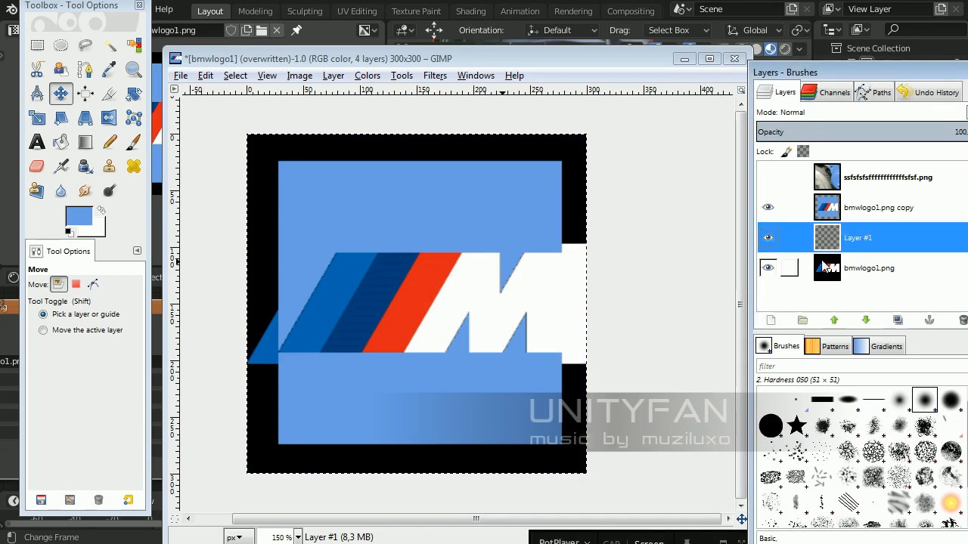
click(60, 141)
click(334, 148)
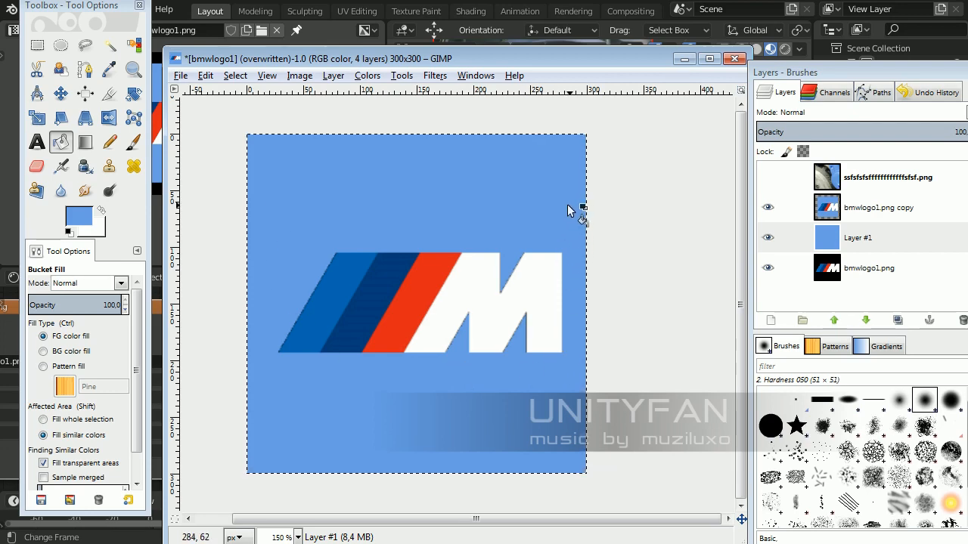
- Overwrite bmwlogo1.png with the version that has the full blue background, and switch back to Blender
click(181, 76)
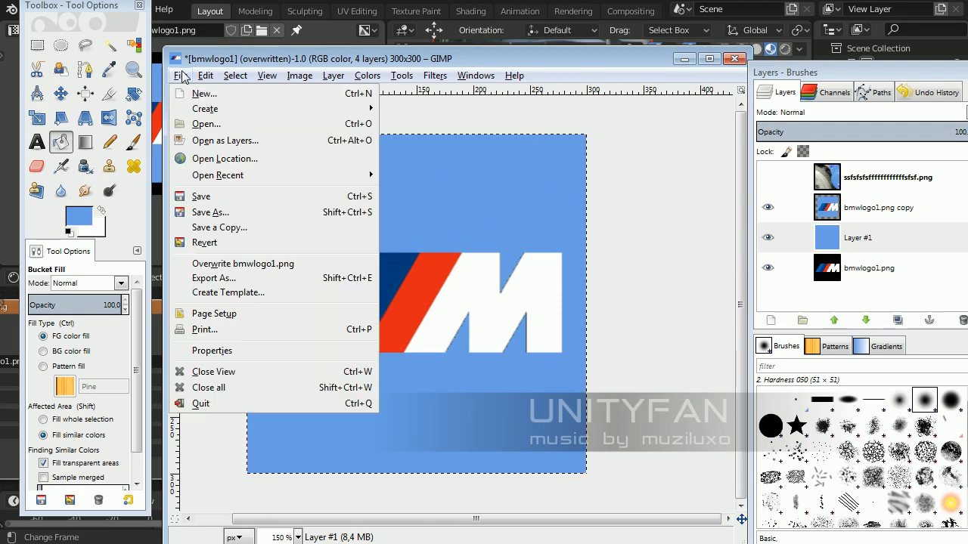
click(253, 265)
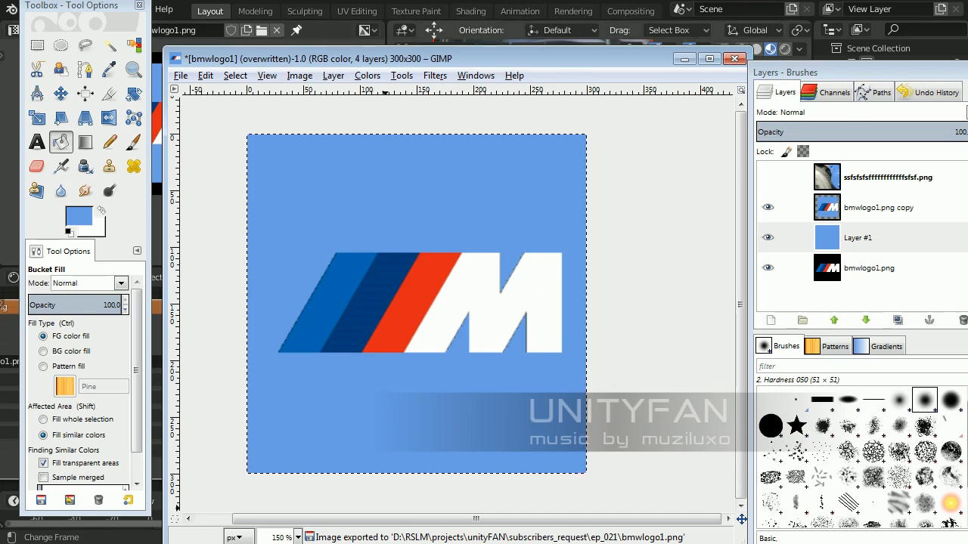
key(alt+Tab)
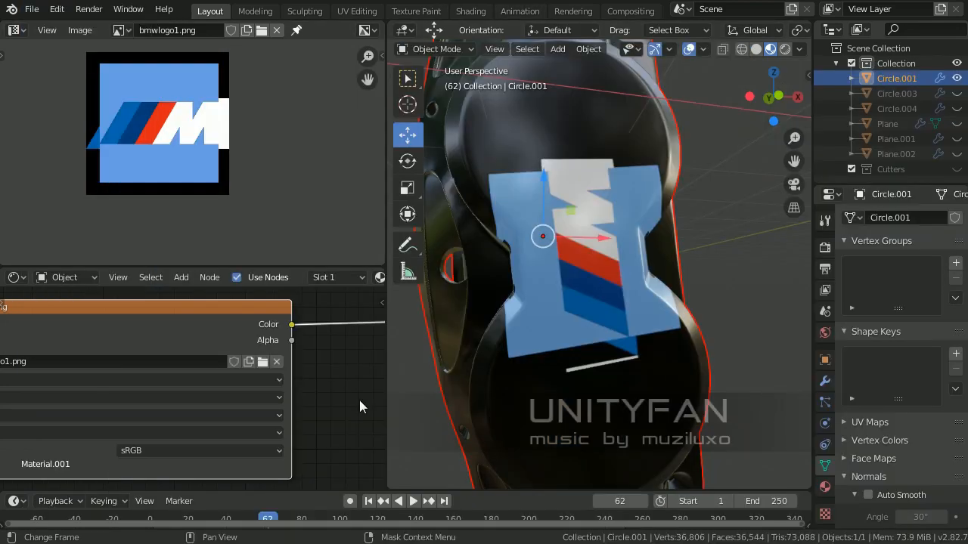
- Reload bmwlogo1.png from the ep_021 folder into the image texture node and inspect the logo's edges on the caliper
middle_drag(189, 325, 215, 329)
click(288, 365)
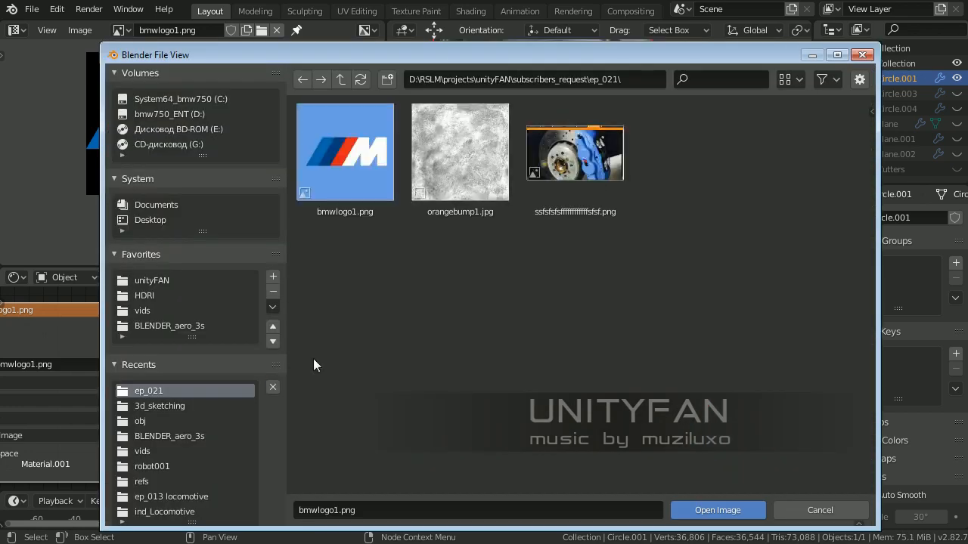
click(686, 511)
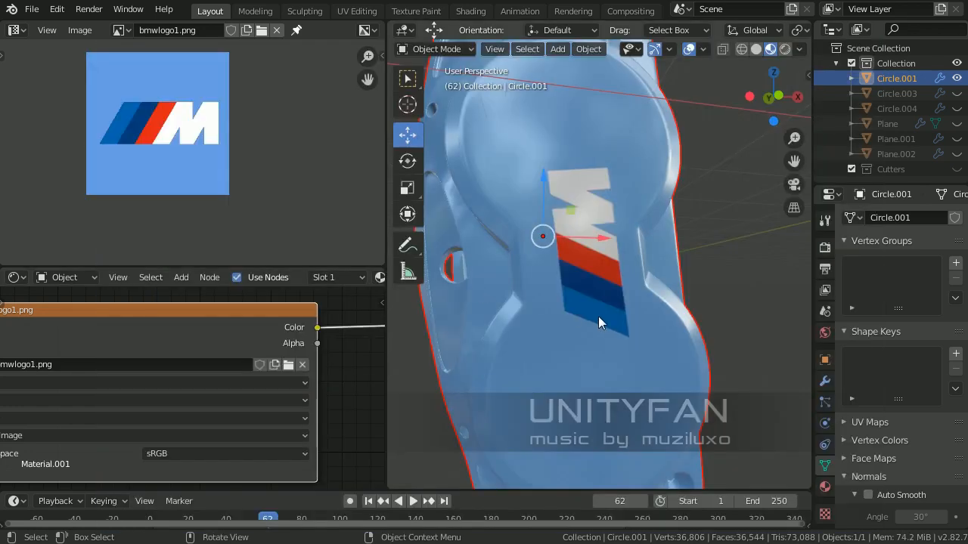
middle_drag(598, 316, 629, 281)
scroll(646, 273, up, 5)
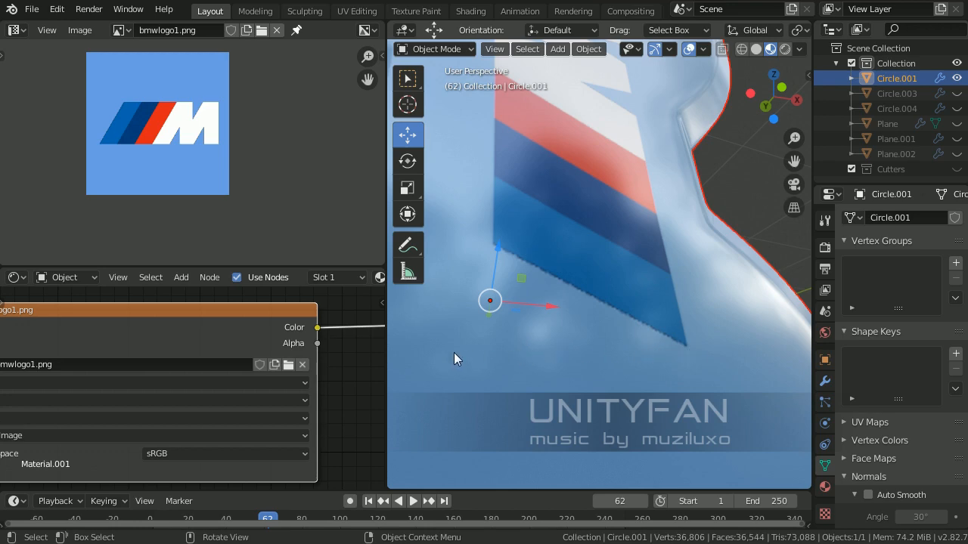
scroll(621, 355, down, 5)
middle_drag(621, 355, 598, 318)
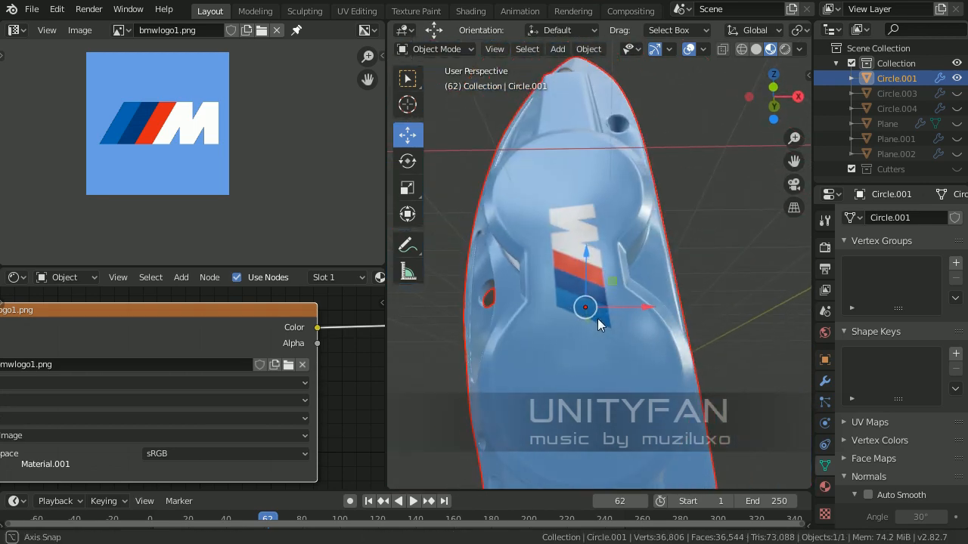
scroll(598, 319, up, 1)
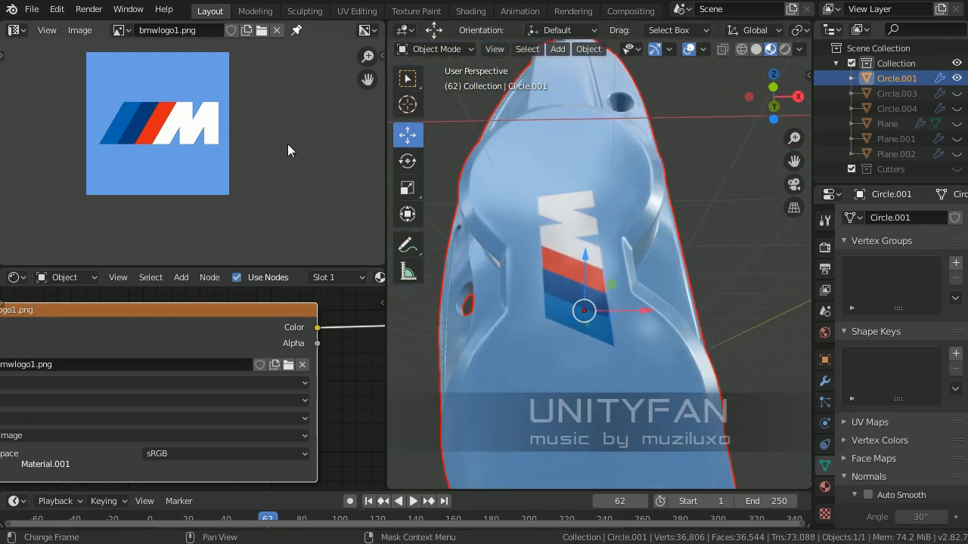
- Examine in Edit Mode how the UV layout of the caliper's selected middle faces lies over the M logo and the image border
key(Tab)
scroll(255, 165, up, 4)
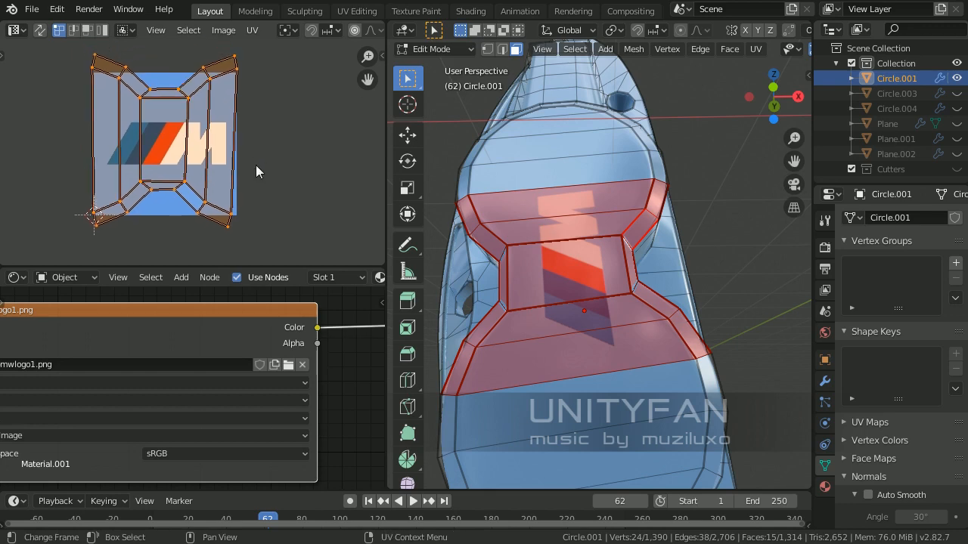
scroll(271, 166, up, 4)
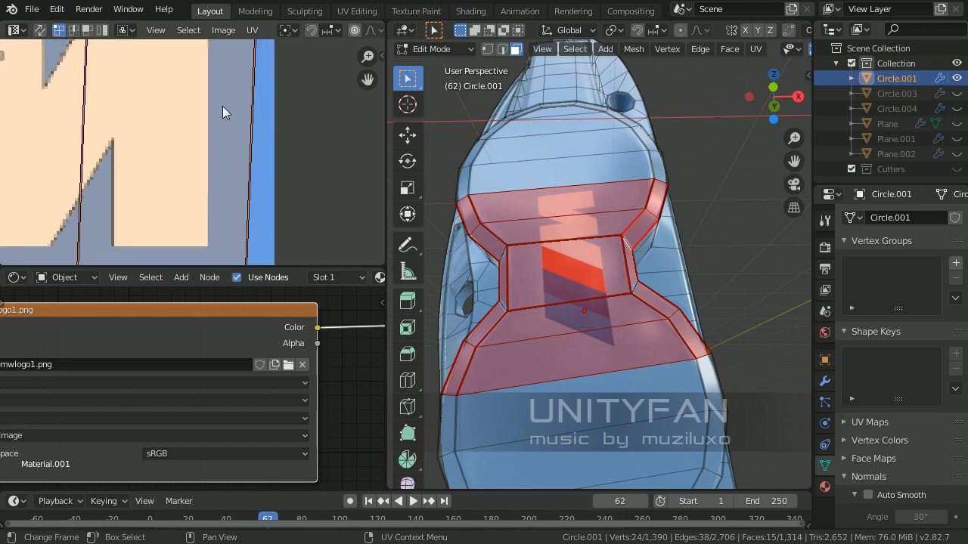
scroll(209, 192, down, 3)
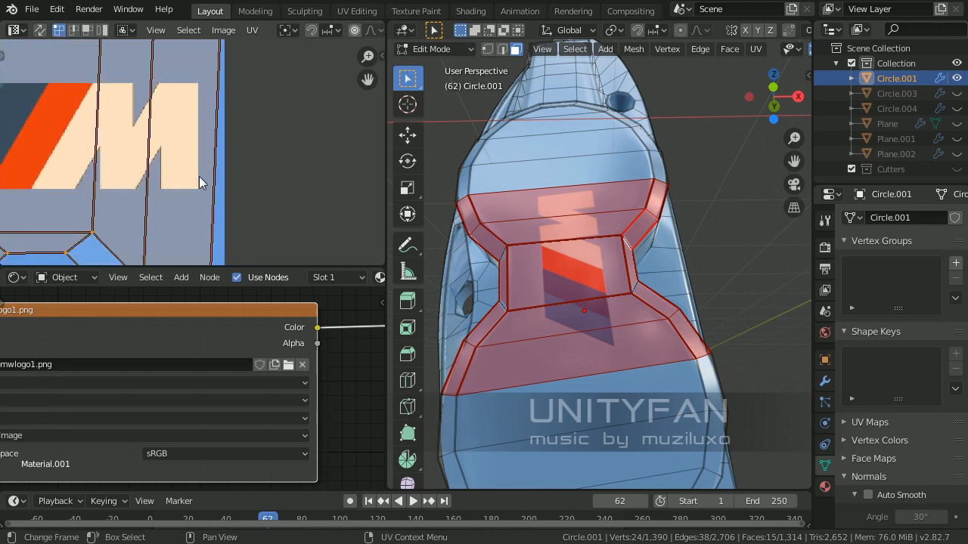
key(Tab)
scroll(204, 160, up, 3)
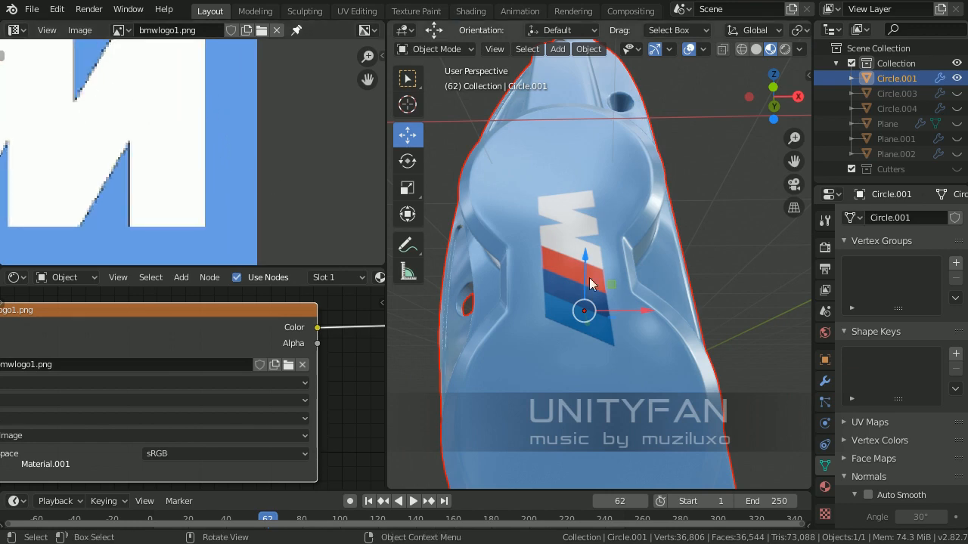
scroll(278, 207, down, 4)
key(Tab)
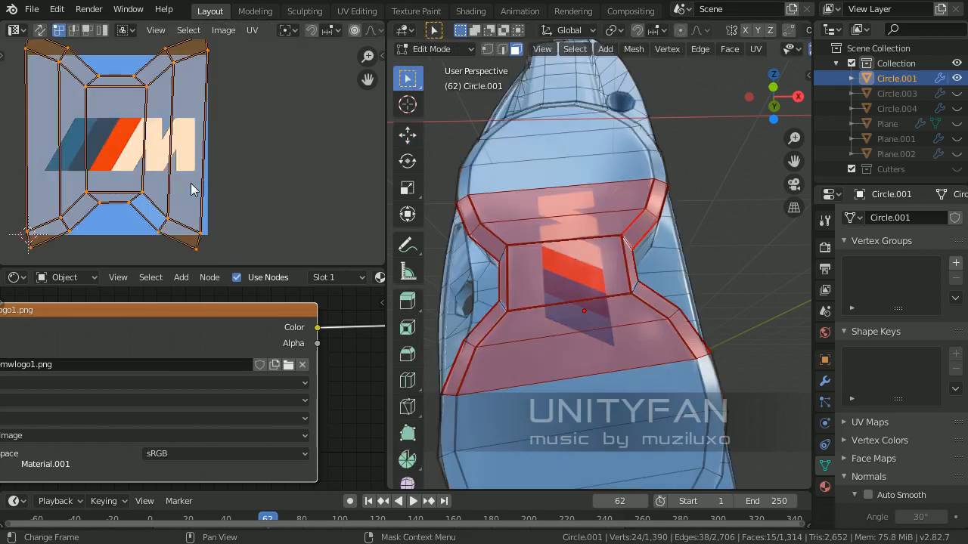
scroll(172, 176, up, 4)
middle_drag(182, 176, 155, 176)
scroll(223, 178, down, 2)
scroll(173, 169, up, 1)
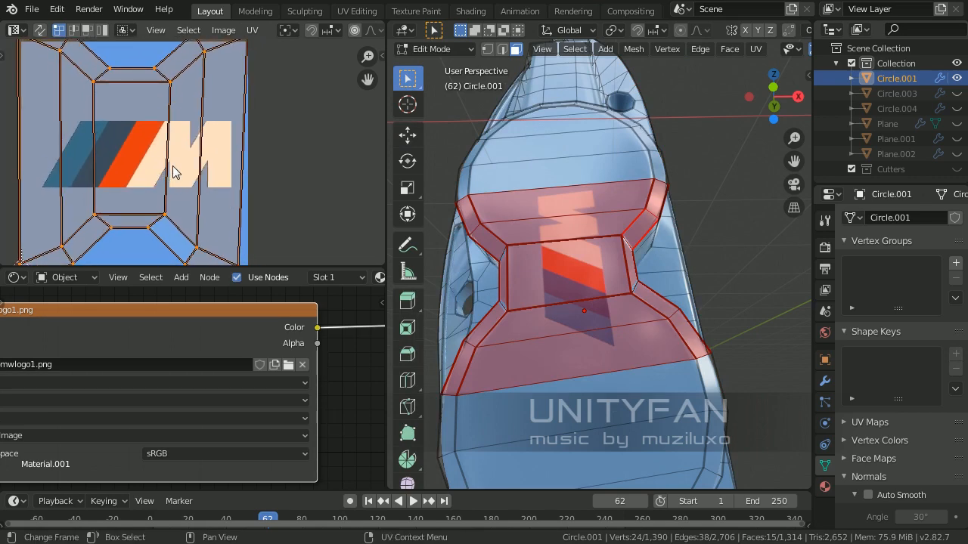
- Move the selected middle faces' UV layout to the right across the M logo and fine-tune its position over the image
key(g)
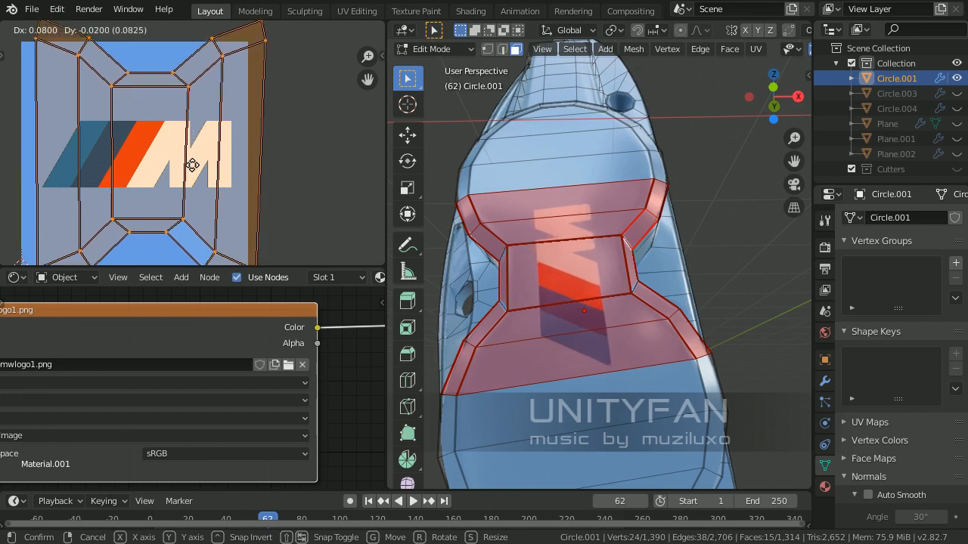
click(193, 178)
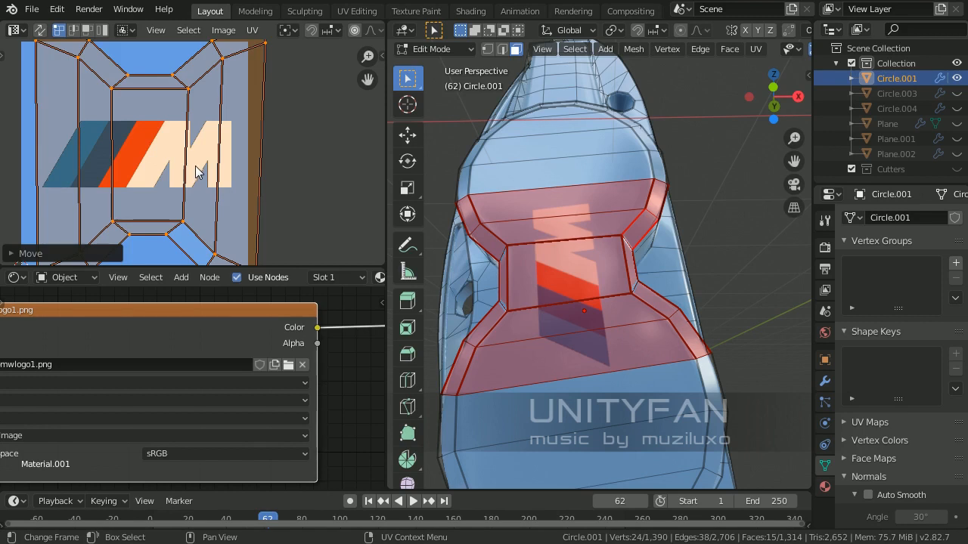
scroll(195, 172, down, 2)
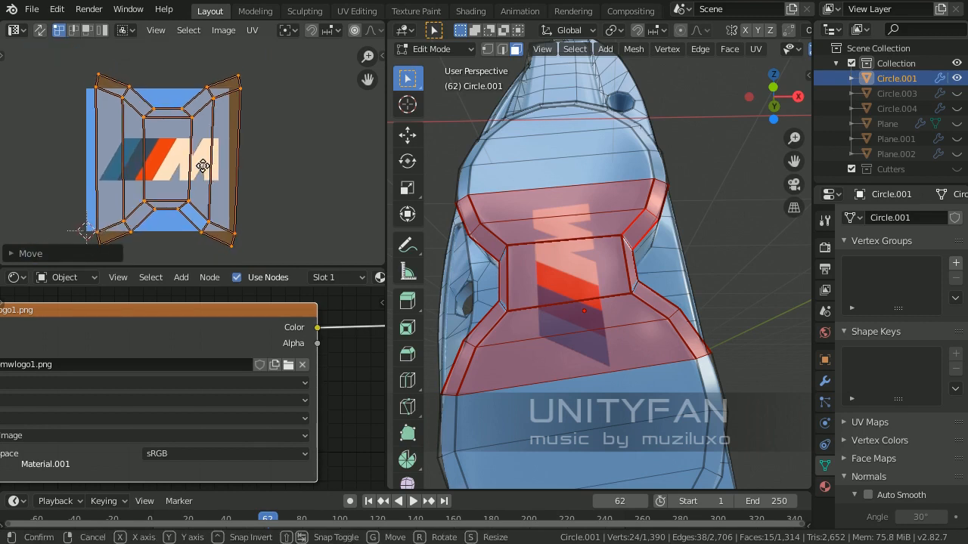
key(g)
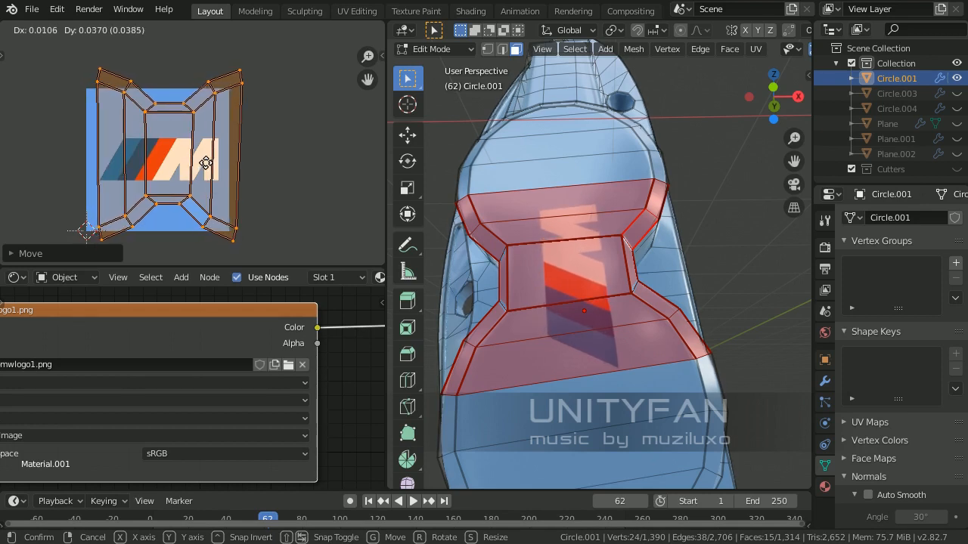
scroll(201, 163, up, 3)
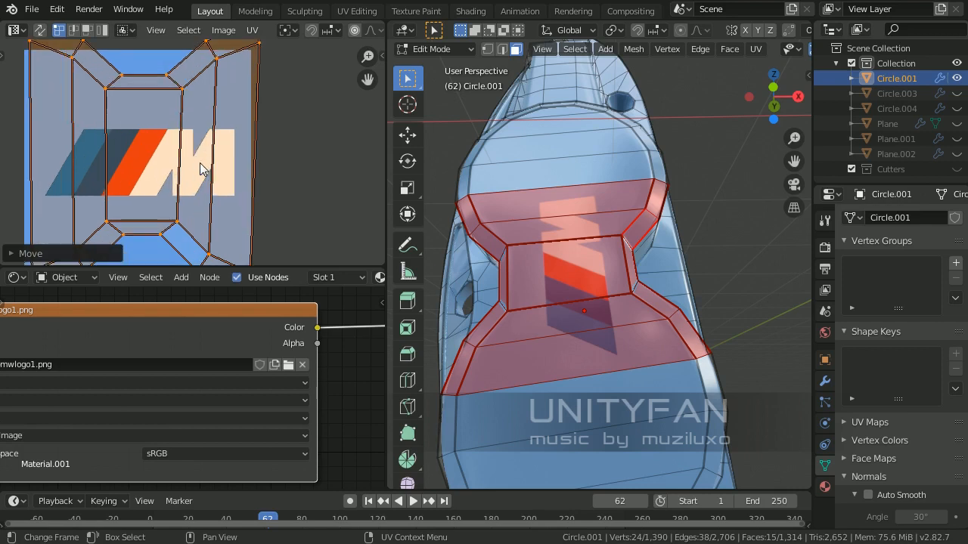
- Try to shift the selected UV faces downward along the Y axis over the M logo, and undo the move
key(x)
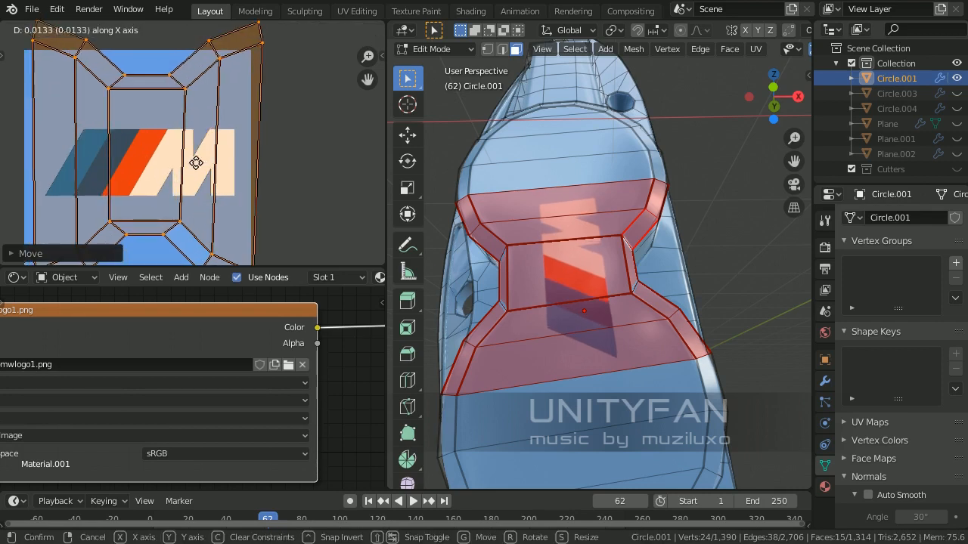
key(y)
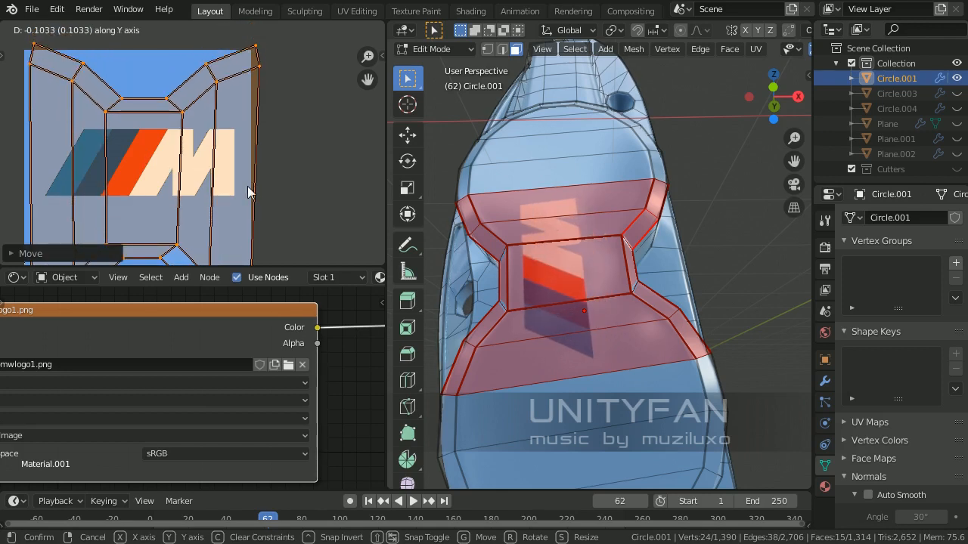
key(Escape)
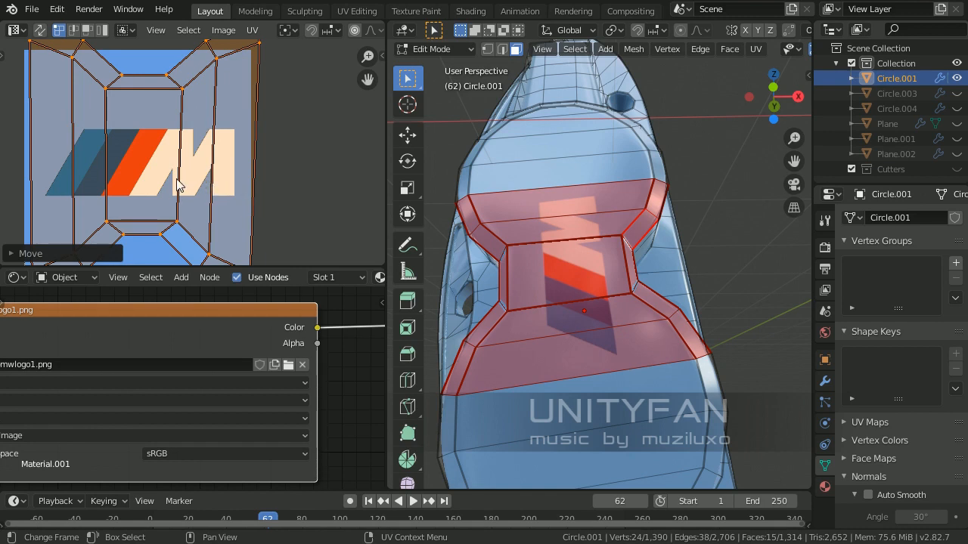
key(g)
key(y)
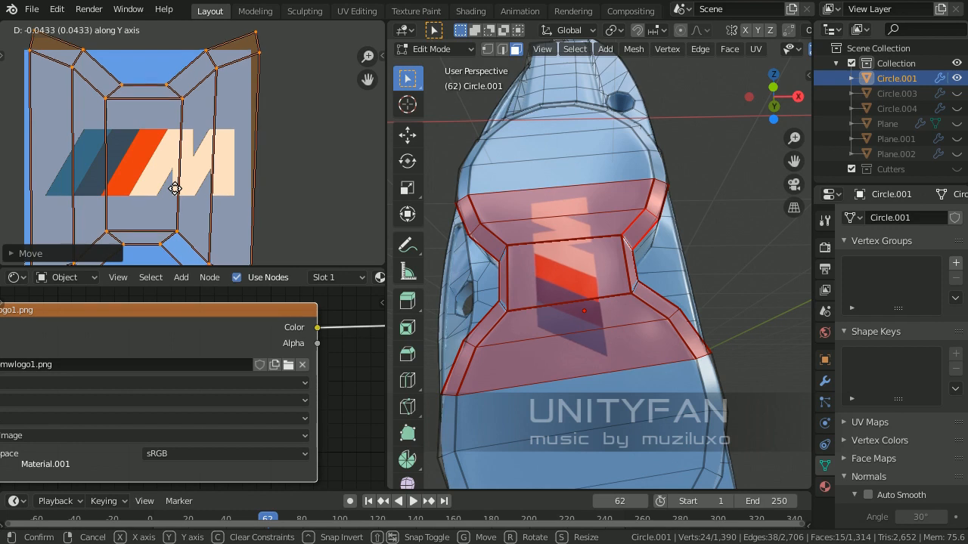
click(175, 205)
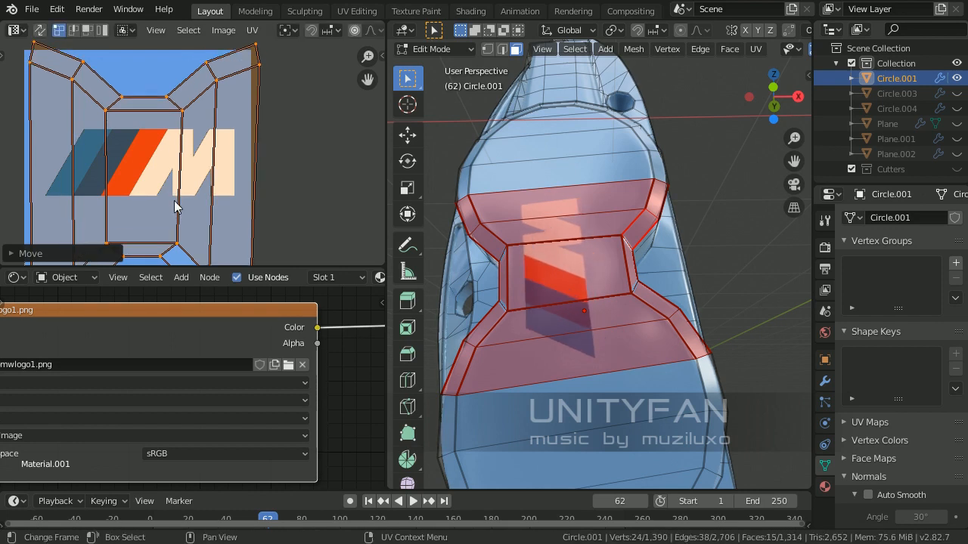
key(ctrl+z)
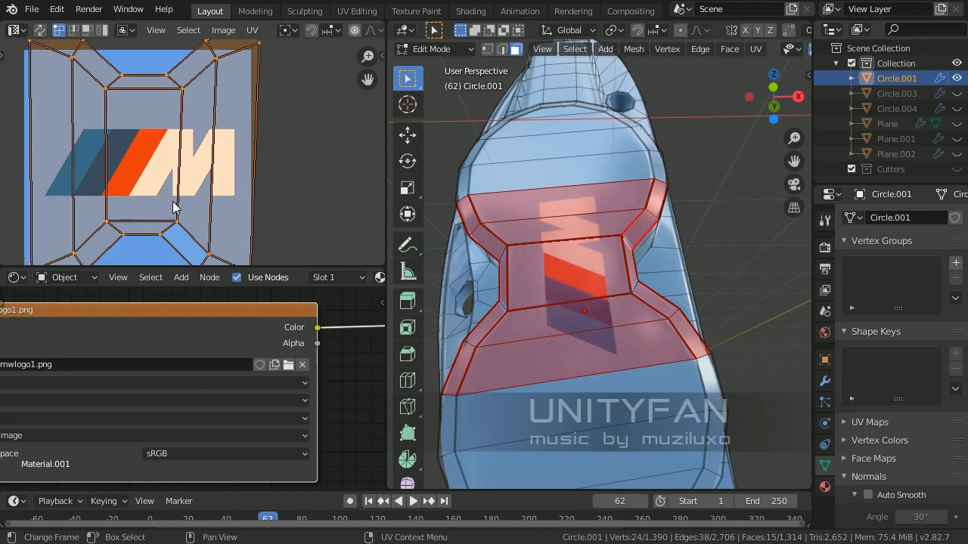
- Move the selected UV faces by about -0.013 in X and -0.047 in Y over the logo image
middle_drag(172, 202, 173, 192)
key(g)
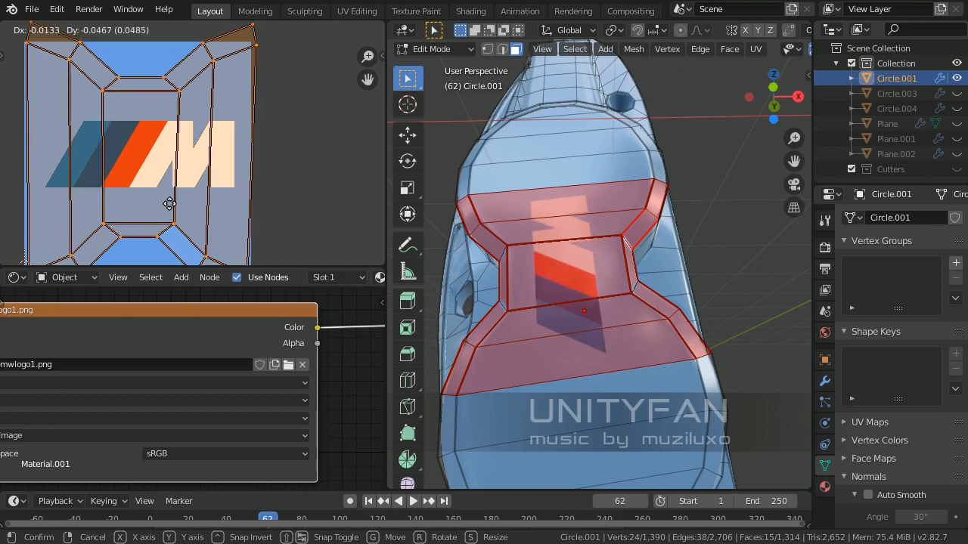
click(170, 203)
- Return to Object Mode and inspect the M logo's placement on the caliper from several angles
mouse_move(529, 283)
middle_down()
mouse_move(601, 277)
mouse_move(566, 287)
mouse_move(522, 272)
mouse_move(533, 272)
middle_up()
scroll(189, 153, down, 2)
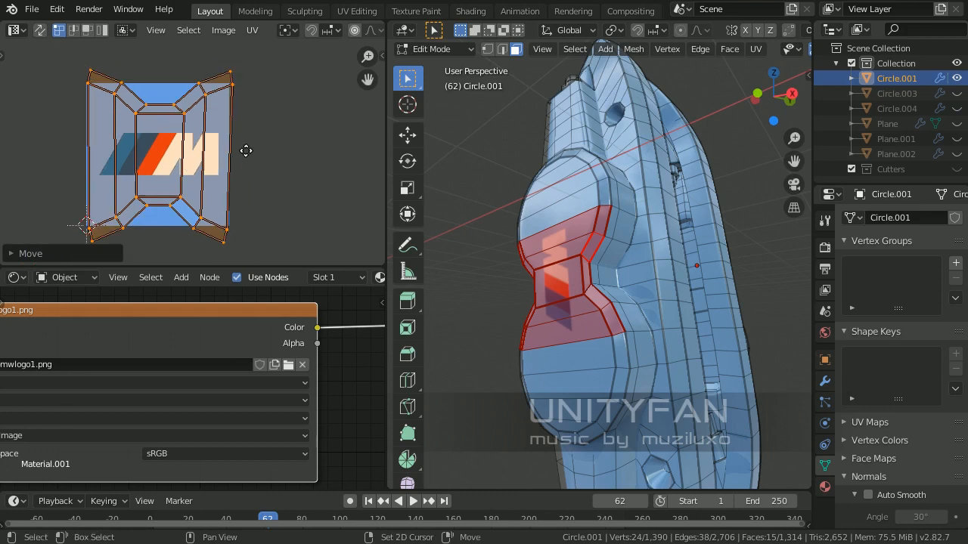
middle_drag(245, 150, 249, 135)
middle_drag(635, 231, 688, 238)
key(Tab)
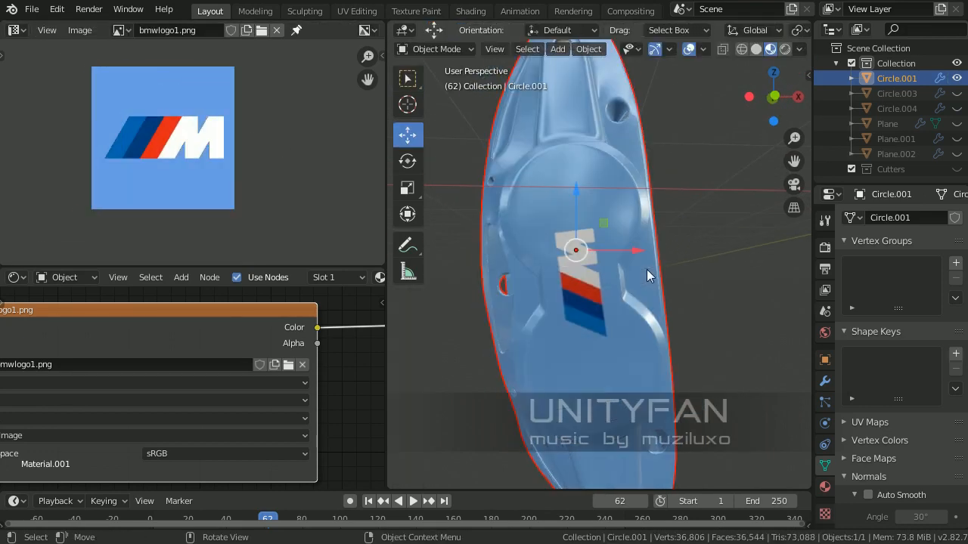
middle_drag(647, 269, 614, 279)
scroll(249, 174, up, 2)
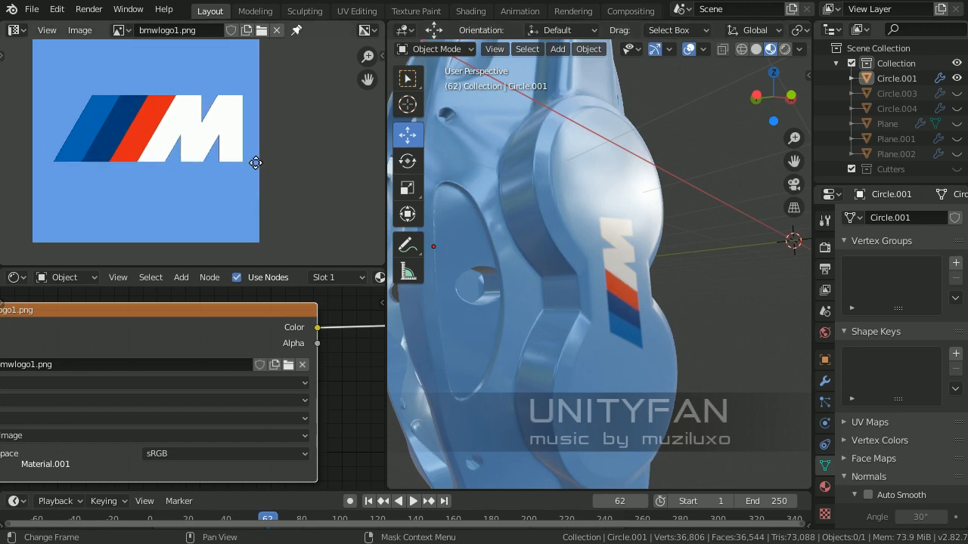
- Open the brake caliper reference photo from the ep_021 folder in the image editor and compare its blue paint with the model
click(261, 31)
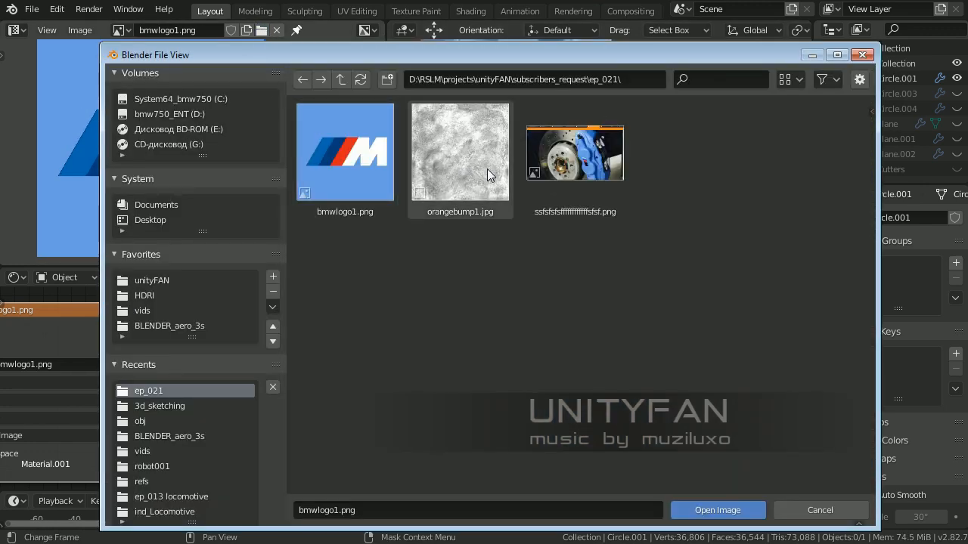
click(576, 180)
click(722, 510)
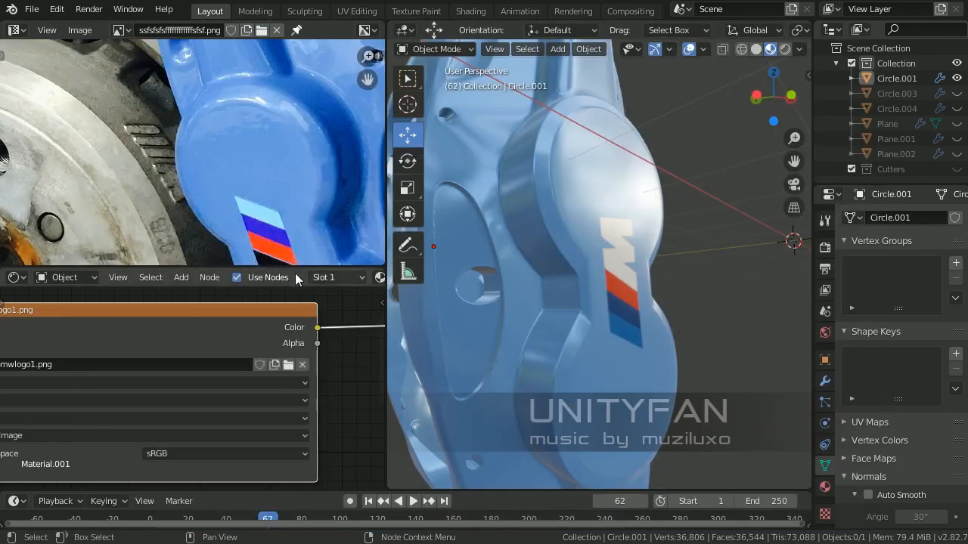
scroll(199, 103, up, 2)
scroll(199, 103, down, 3)
middle_drag(239, 139, 237, 226)
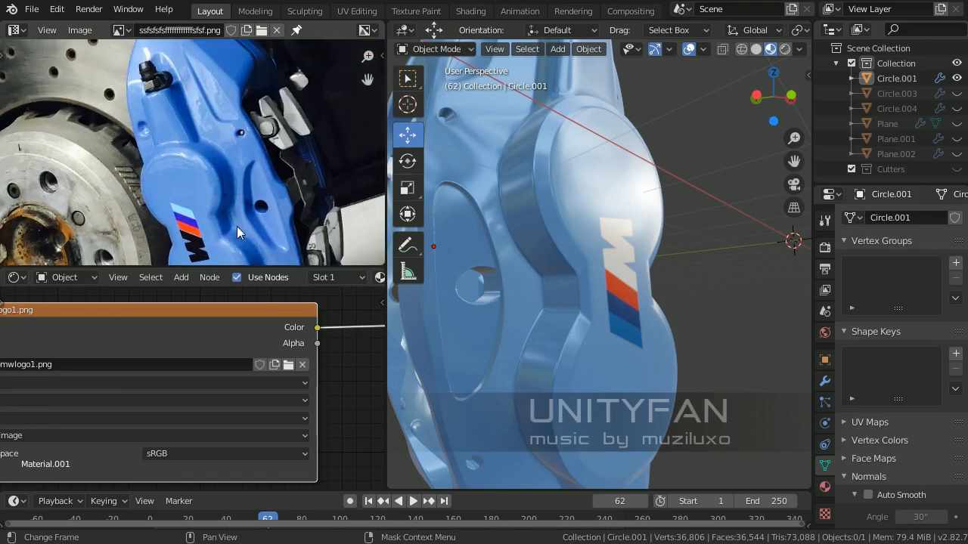
scroll(216, 117, up, 2)
middle_drag(216, 117, 240, 97)
scroll(219, 187, up, 2)
scroll(228, 152, down, 3)
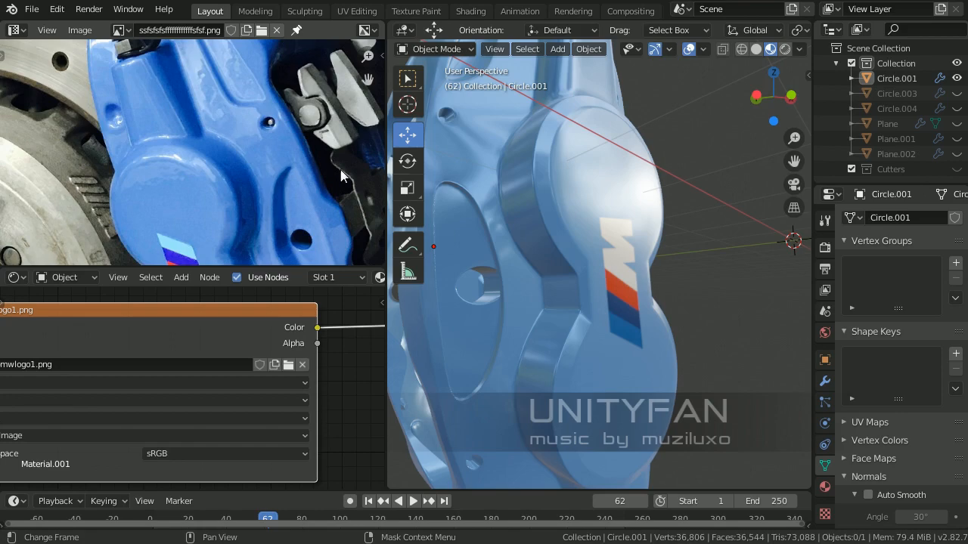
middle_drag(575, 204, 579, 253)
- Set the scene's color management View Transform to Standard and check the caliper's colors against the reference photo
click(824, 248)
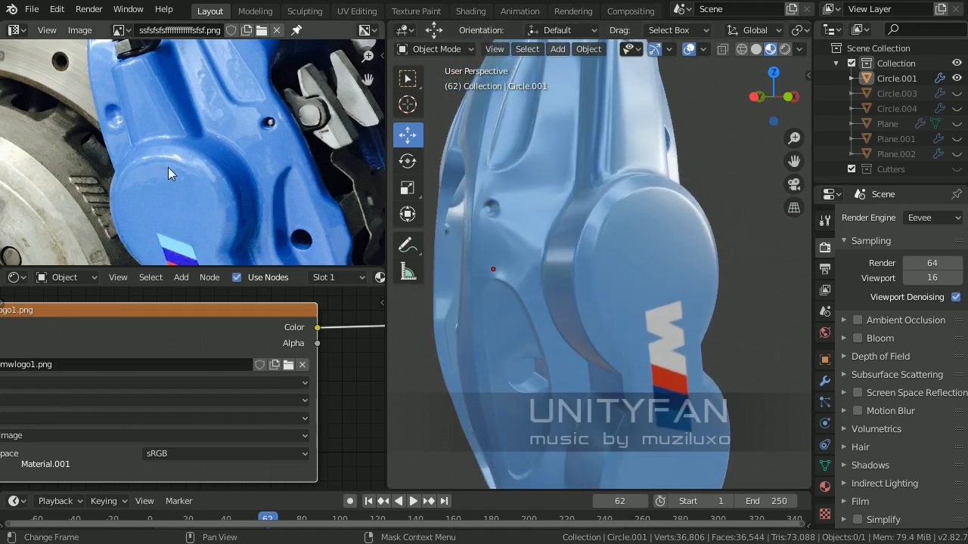
middle_drag(168, 167, 184, 230)
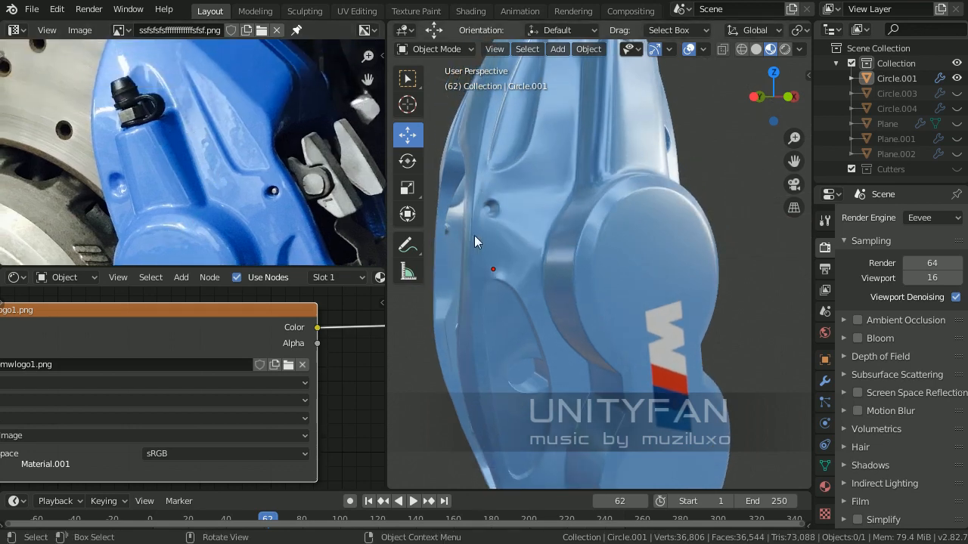
middle_drag(474, 235, 544, 282)
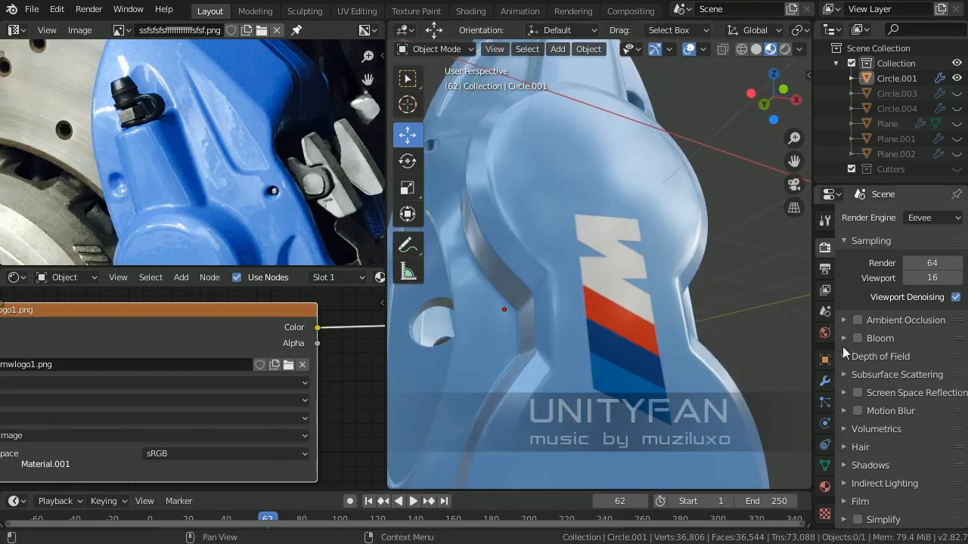
scroll(842, 346, down, 1)
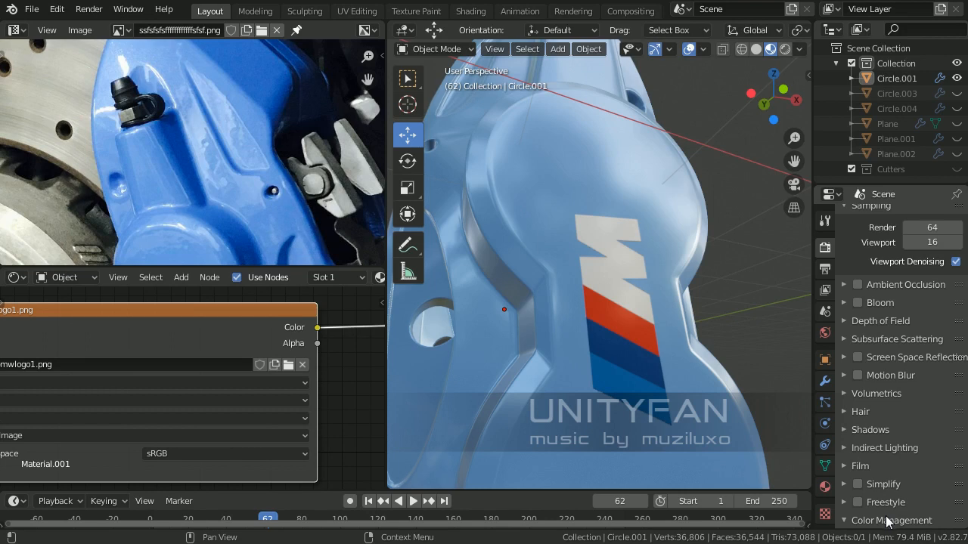
scroll(894, 492, down, 4)
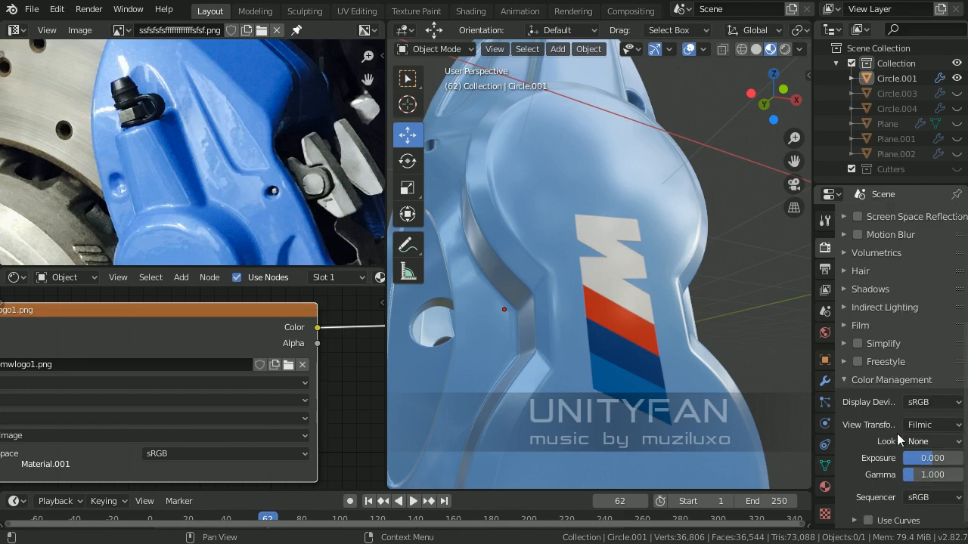
click(931, 425)
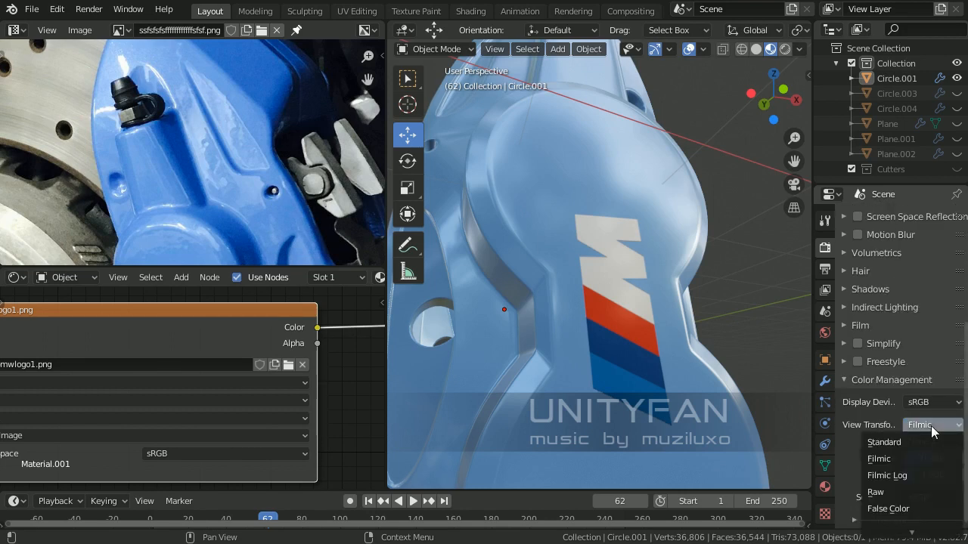
click(912, 441)
middle_drag(756, 385, 523, 384)
- Switch to GIMP, change the foreground color to a more saturated blue, about 5796e3, and bucket-fill Layer #1 with it
key(alt+Tab)
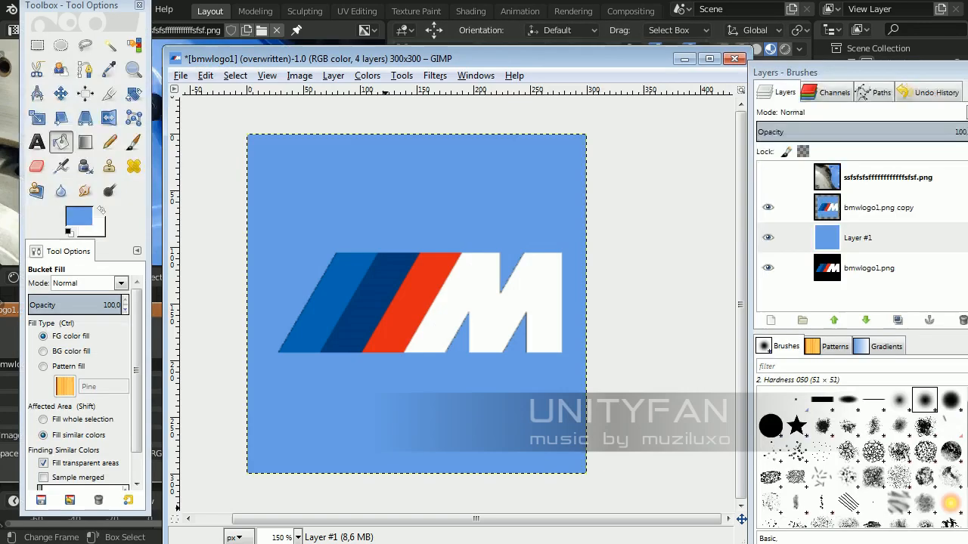
click(848, 240)
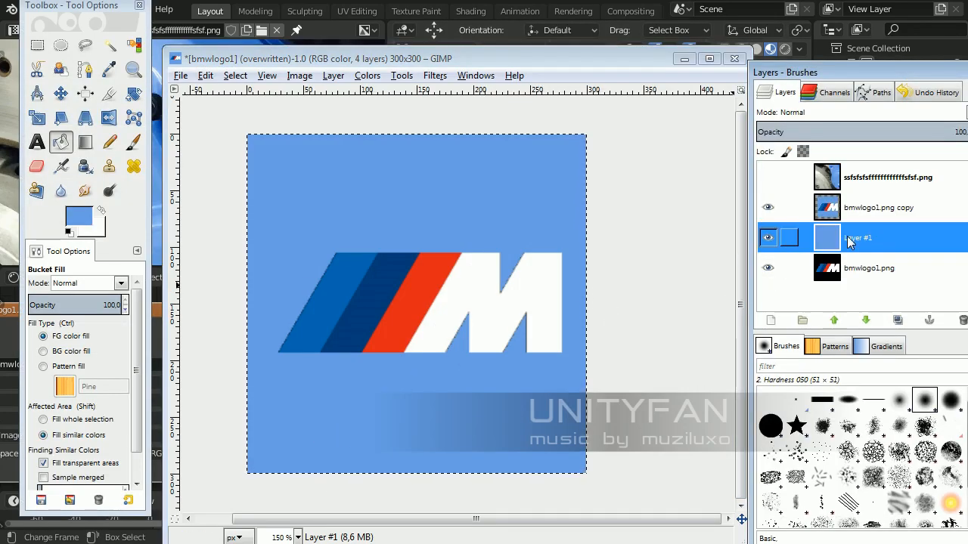
click(88, 220)
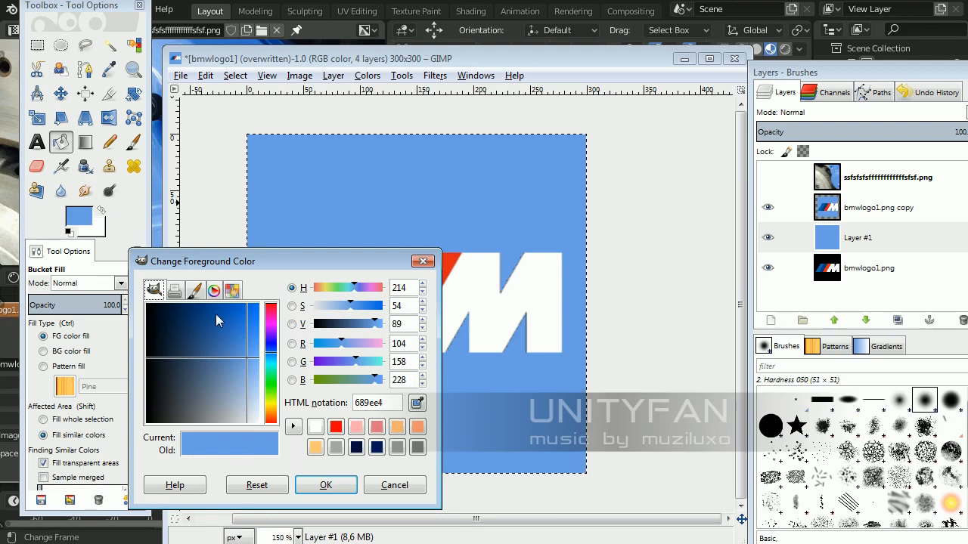
drag(249, 361, 249, 359)
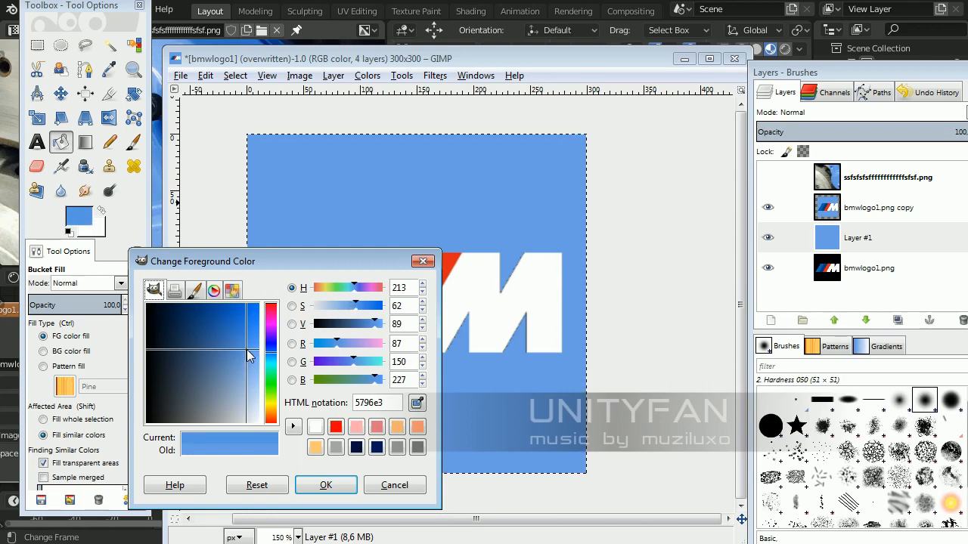
click(327, 484)
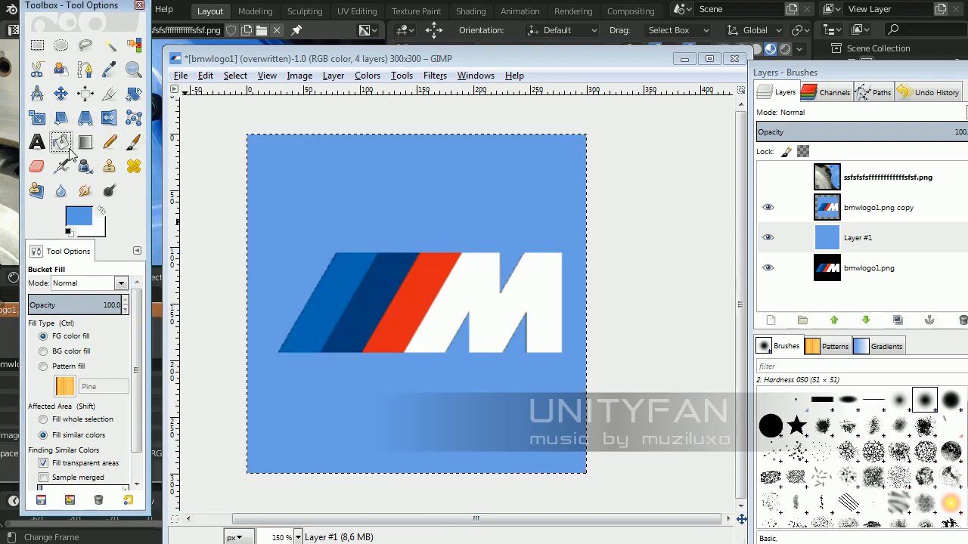
click(415, 214)
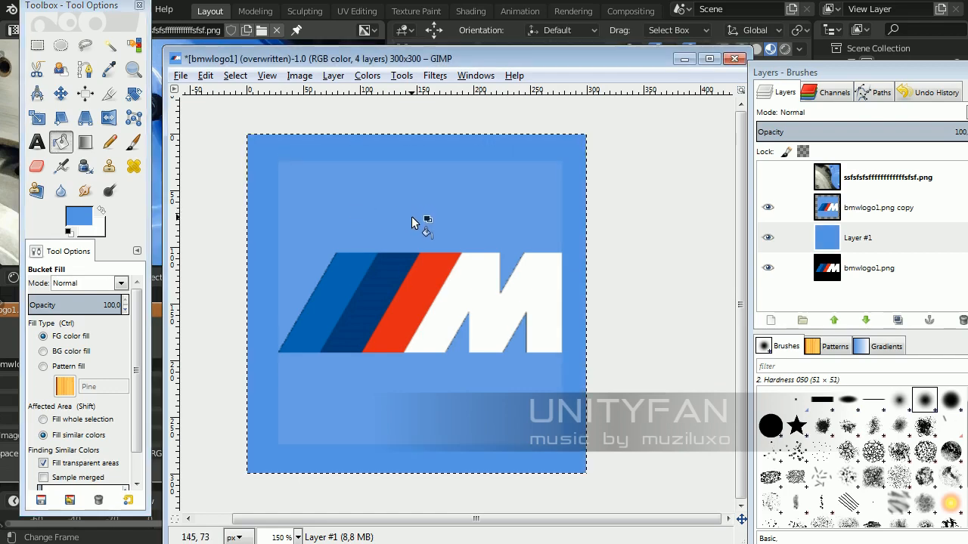
- Fill the background areas above and below the logo on the bmwlogo1.png copy layer with the new blue
click(862, 211)
click(443, 192)
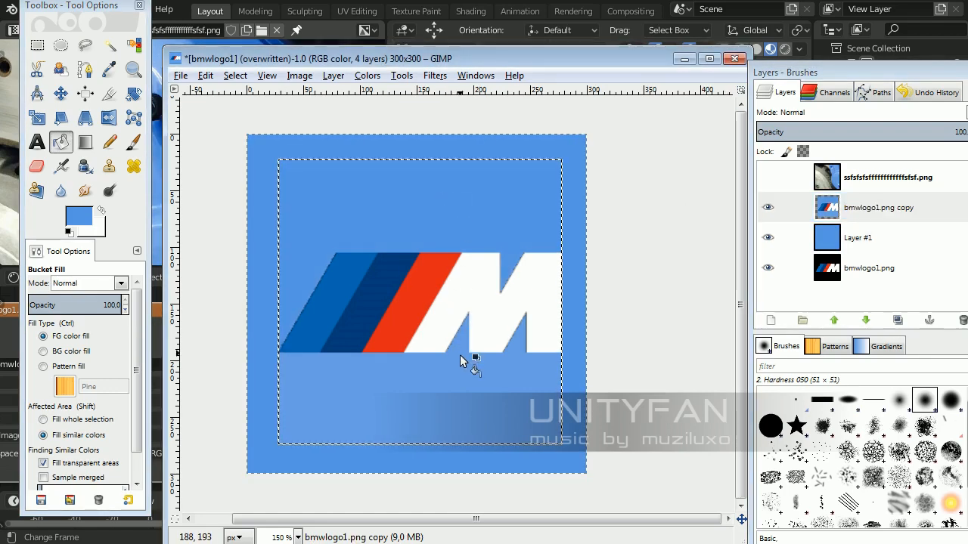
click(459, 382)
- Select the bmwlogo1.png layer and overwrite bmwlogo1.png with the recolored image
click(887, 268)
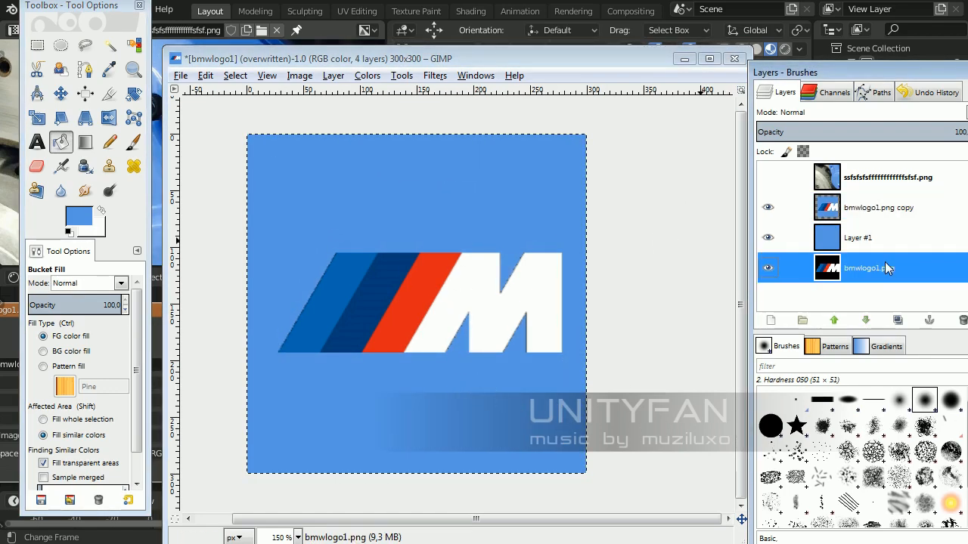
click(181, 76)
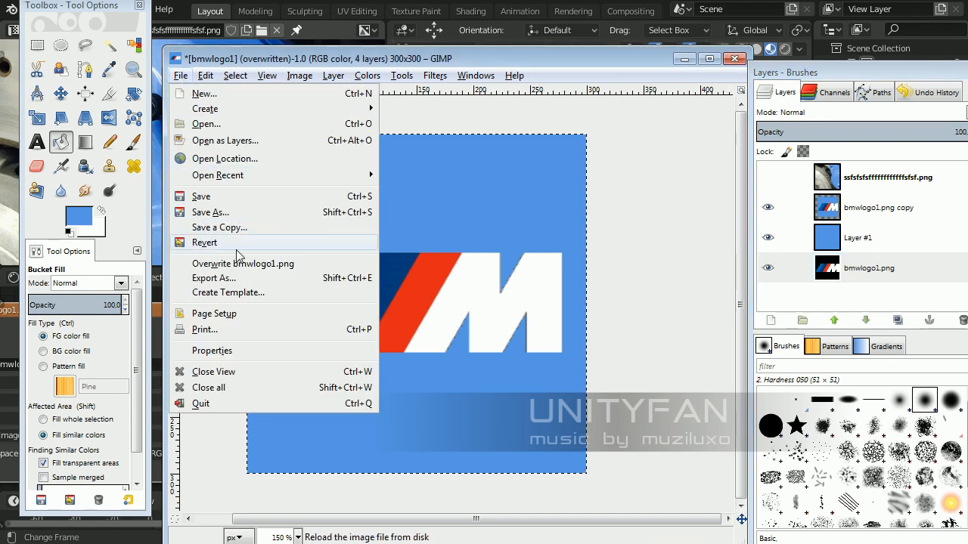
click(235, 262)
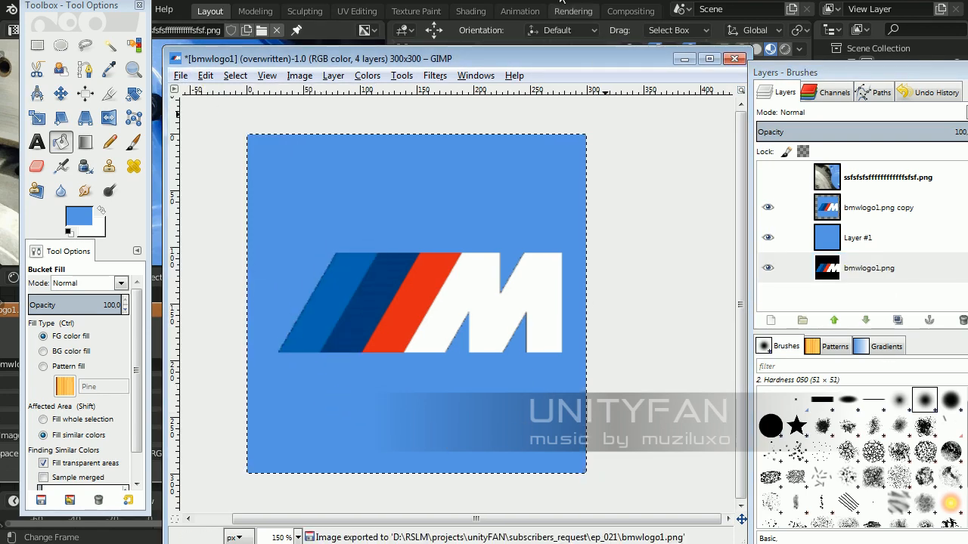
- Switch to Blender, select the caliper object, and reload the recolored bmwlogo1.png into its image texture node
key(alt+Tab)
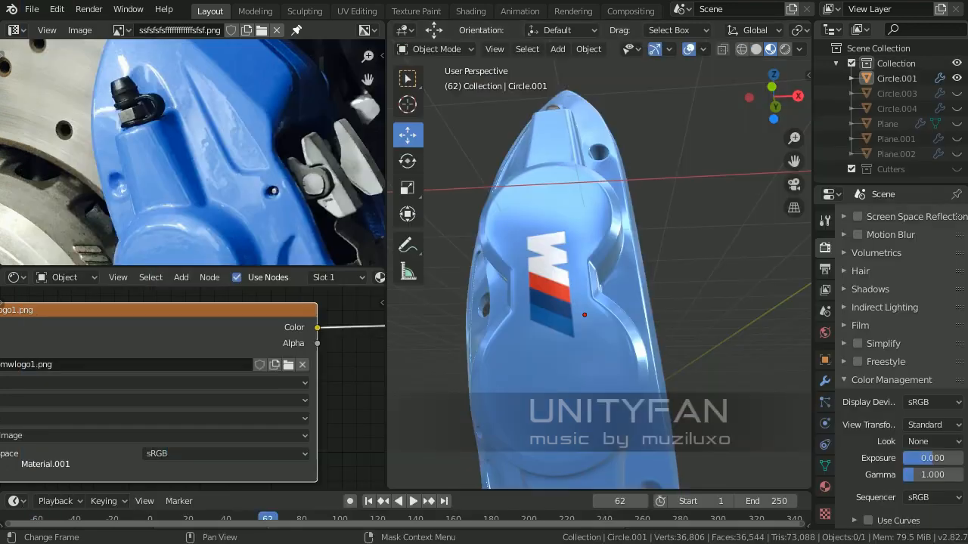
click(602, 351)
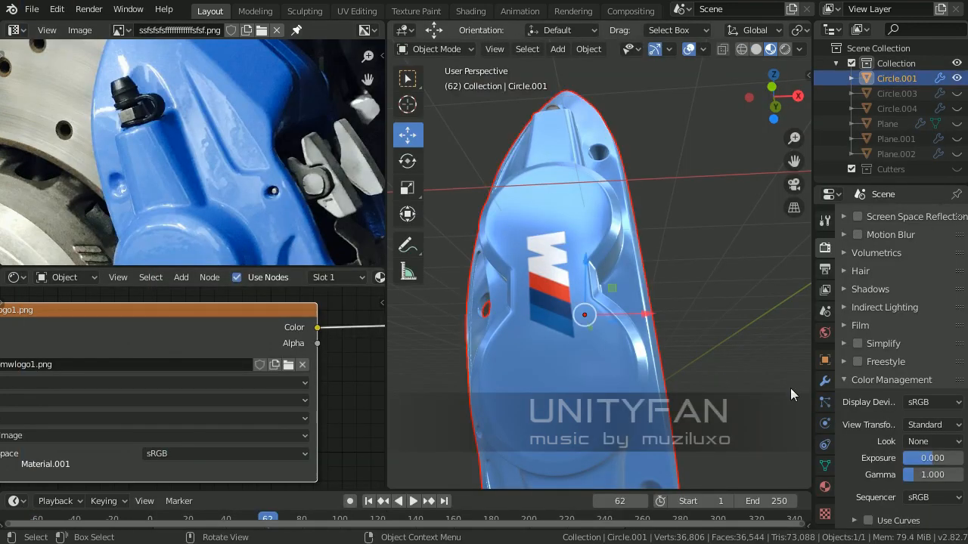
middle_drag(230, 214, 203, 155)
scroll(203, 155, down, 3)
click(291, 366)
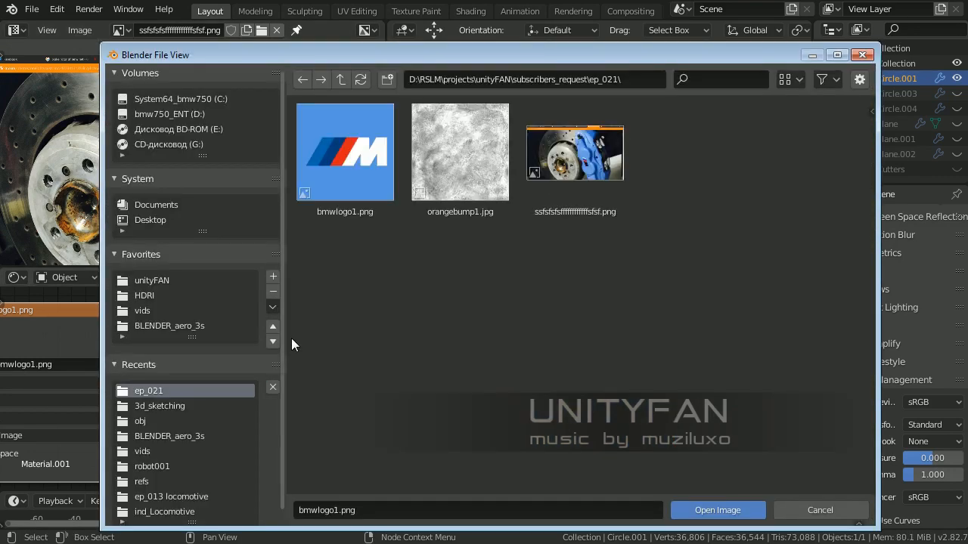
click(345, 151)
click(701, 514)
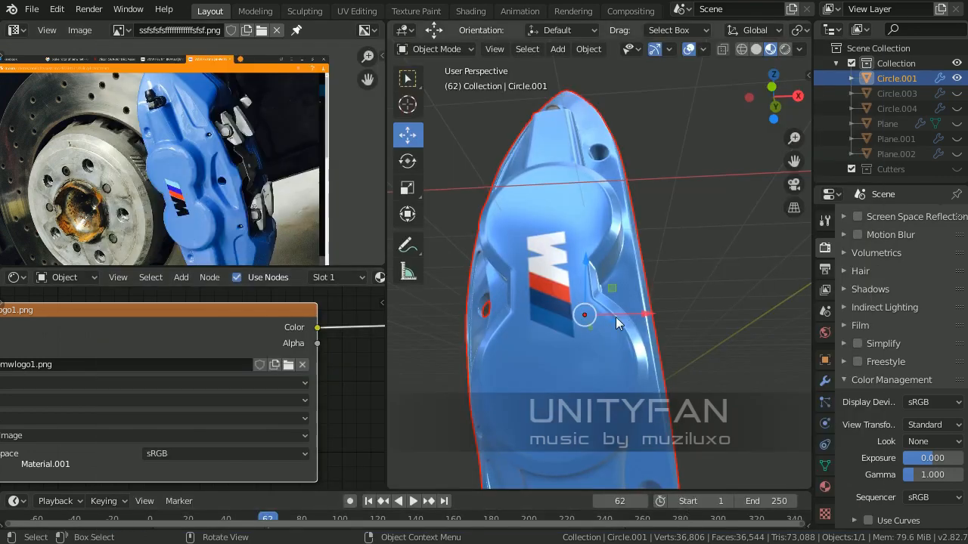
- Examine the caliper's color and surface reflections from several angles against the reference photo
middle_drag(615, 316, 665, 302)
scroll(200, 172, up, 3)
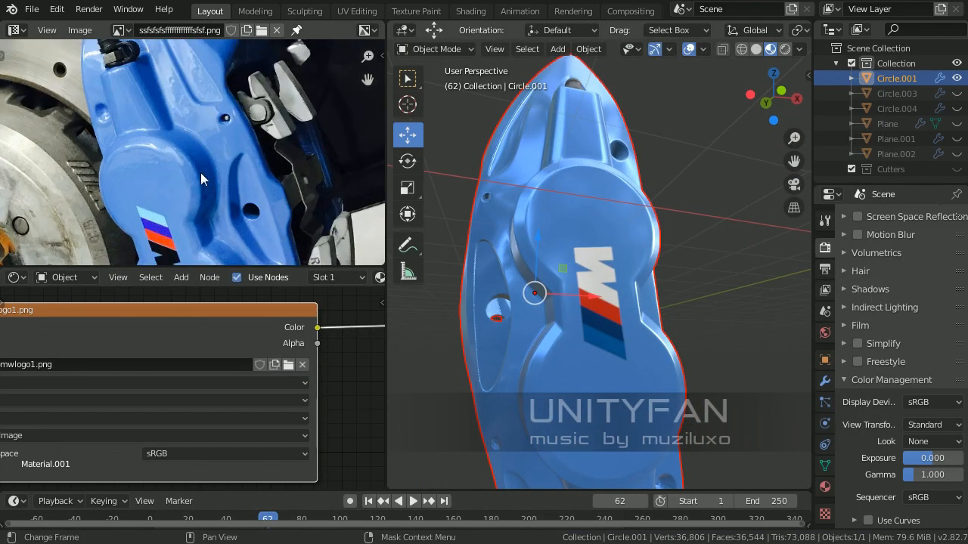
middle_drag(609, 259, 652, 257)
scroll(593, 227, up, 1)
shift+middle_drag(591, 244, 610, 336)
scroll(214, 181, up, 3)
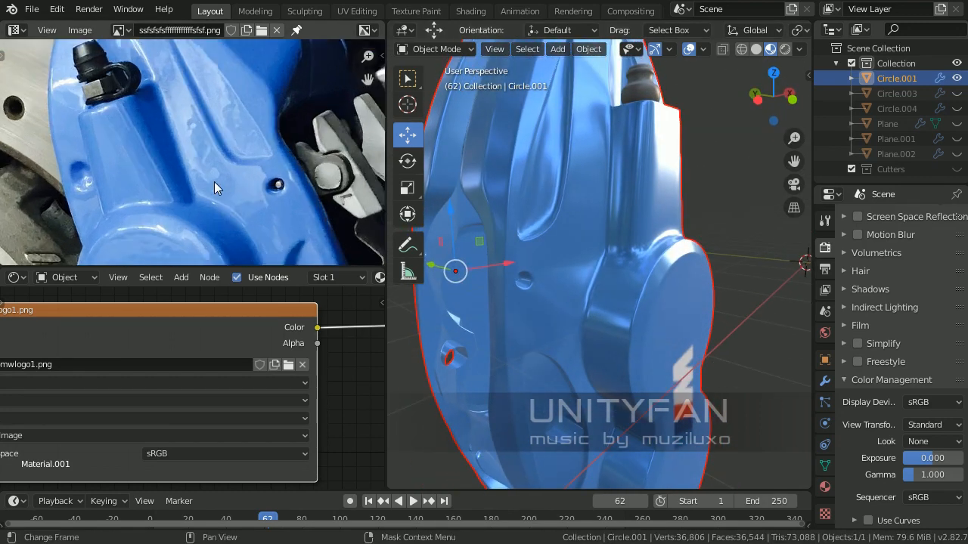
middle_drag(214, 182, 193, 207)
middle_drag(173, 147, 229, 179)
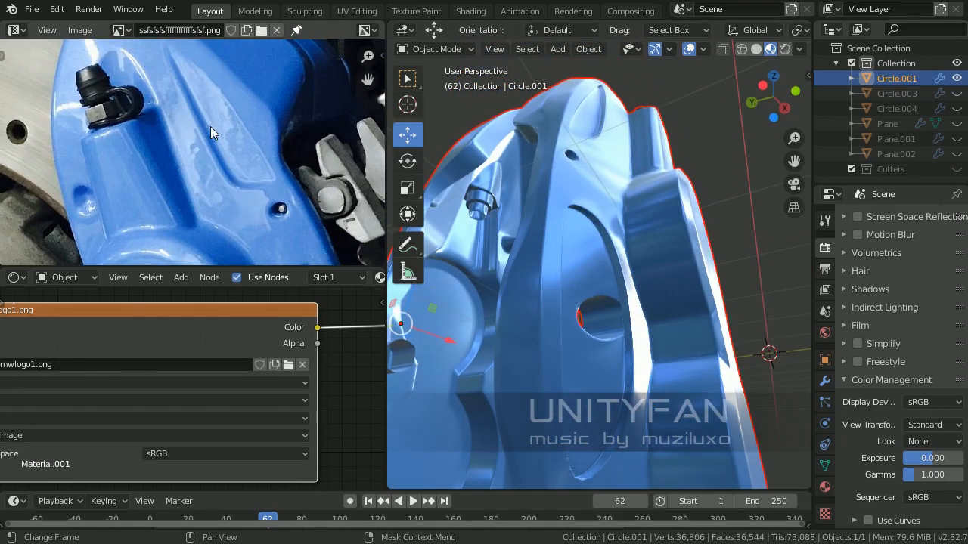
middle_drag(236, 165, 231, 199)
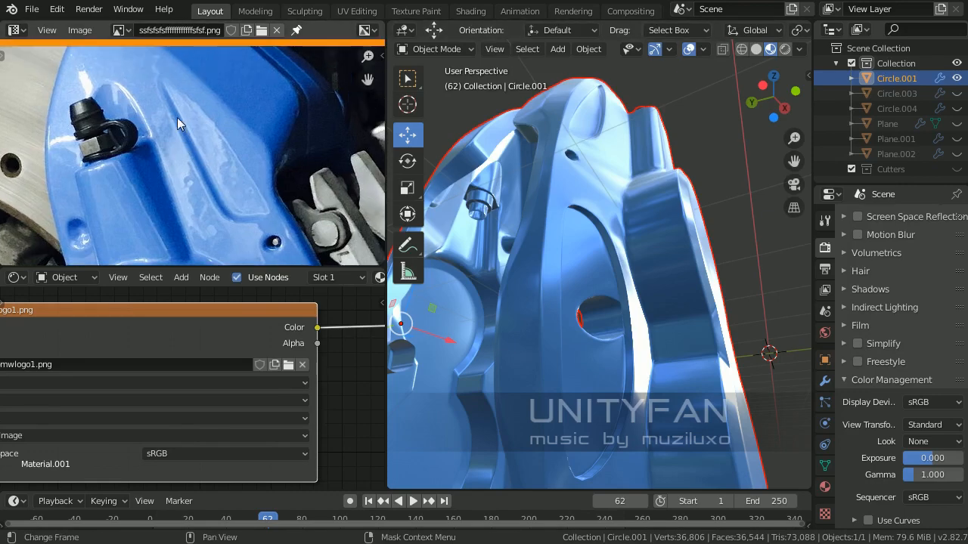
middle_drag(608, 199, 634, 291)
middle_drag(229, 198, 263, 183)
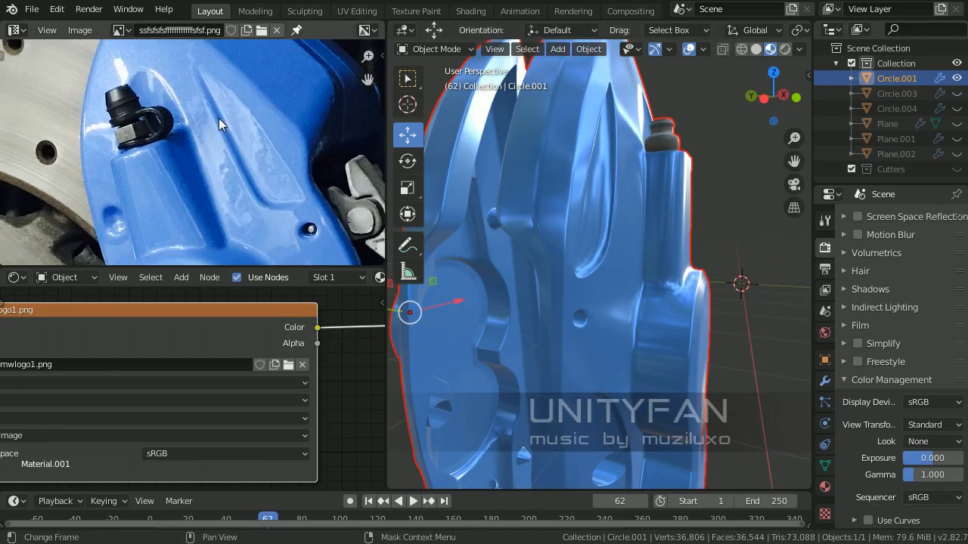
middle_drag(545, 217, 548, 189)
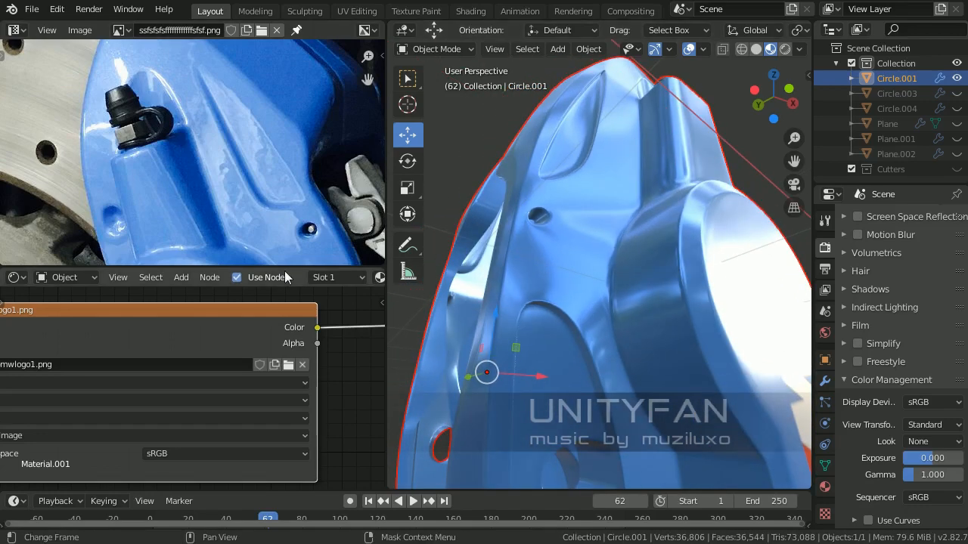
- Make the bmwlogo1.png image texture node narrower in the caliper's material
scroll(184, 333, down, 4)
middle_drag(220, 345, 146, 338)
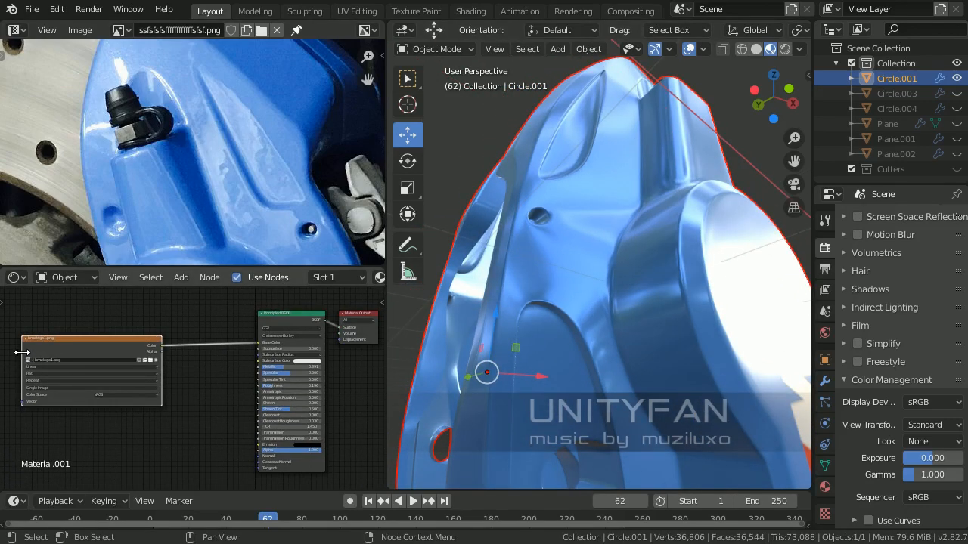
drag(23, 353, 38, 353)
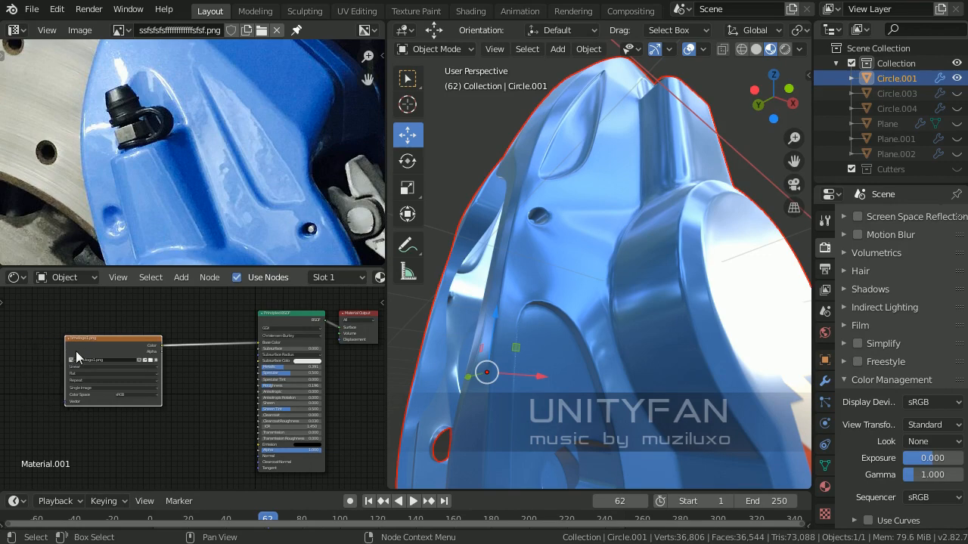
- Duplicate the bmwlogo1.png image texture node and place the copy below the original
middle_drag(433, 322, 598, 265)
scroll(173, 329, up, 3)
middle_drag(165, 345, 208, 348)
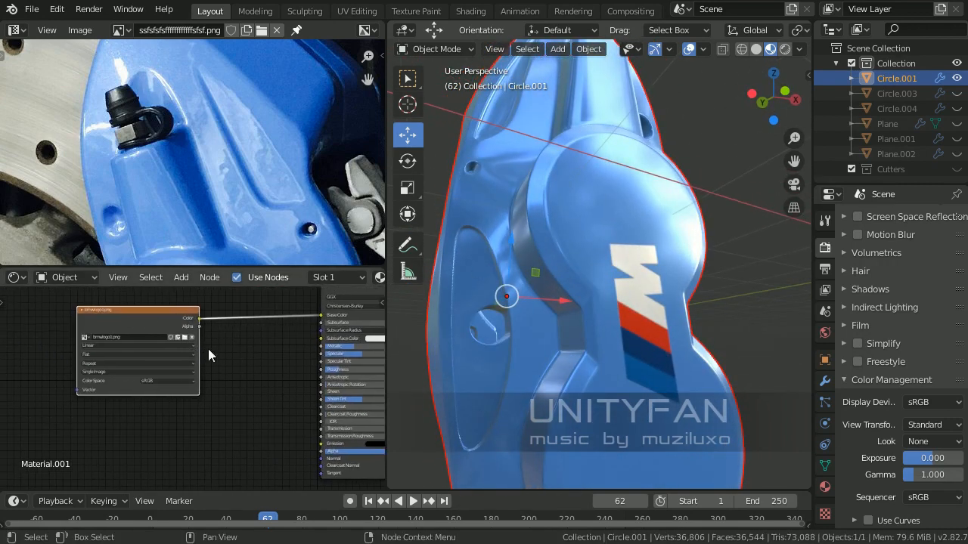
middle_drag(266, 354, 225, 362)
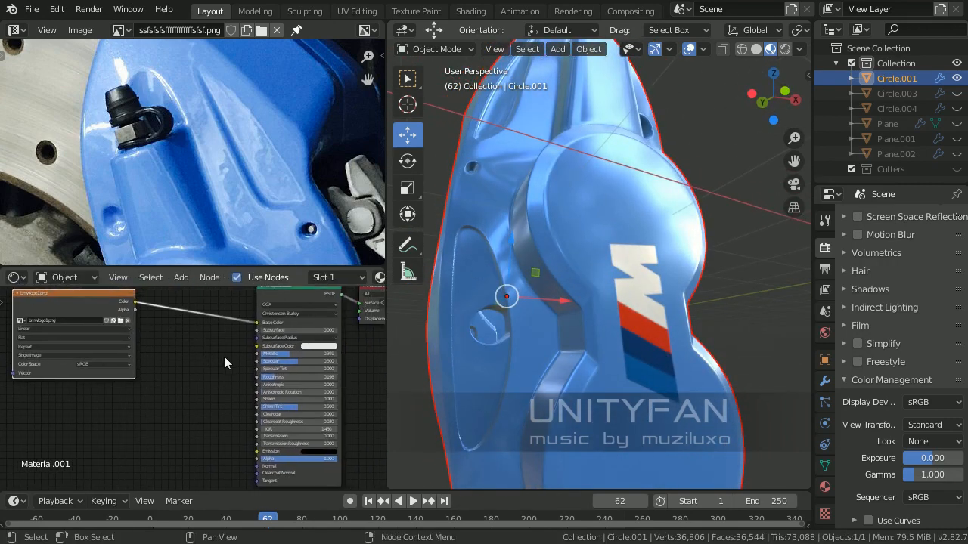
middle_drag(667, 315, 620, 338)
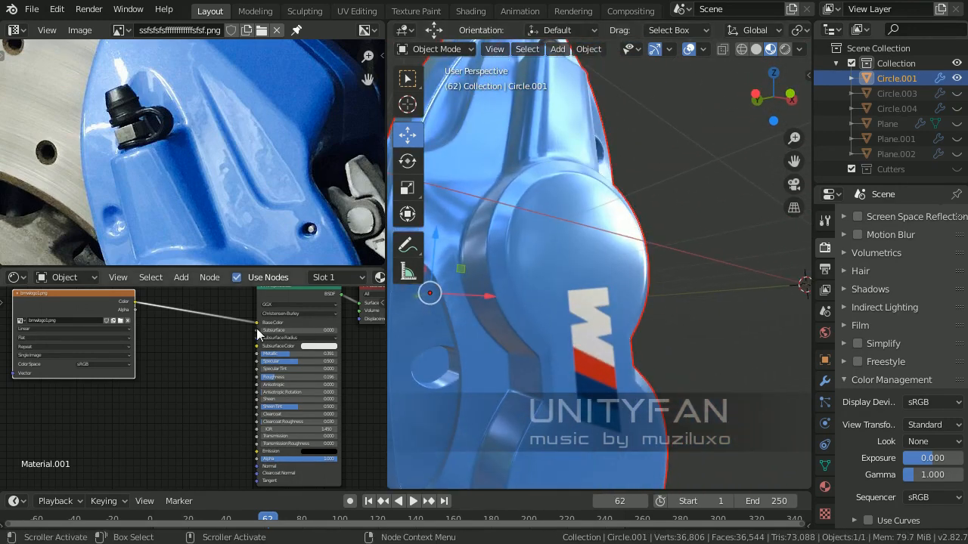
shift+middle_drag(177, 327, 214, 311)
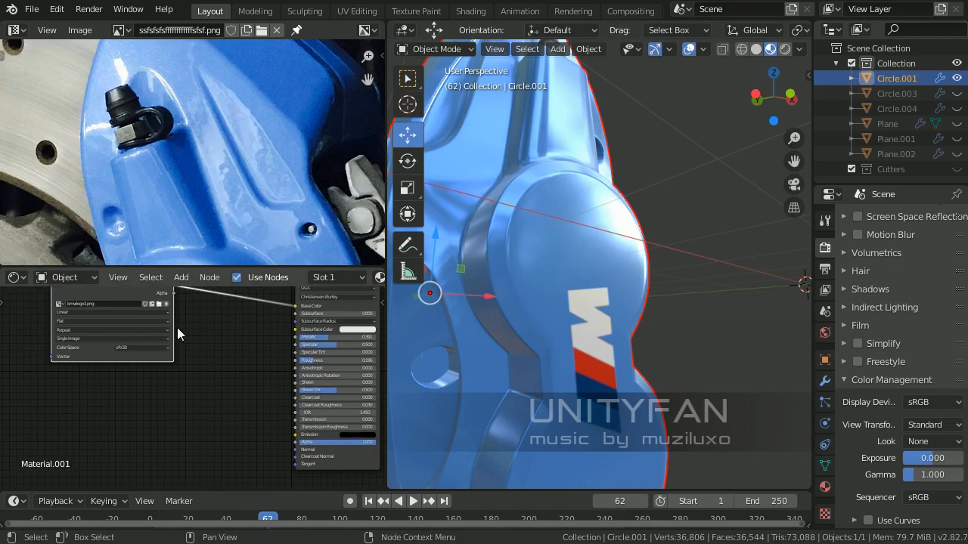
scroll(177, 327, up, 2)
shift+middle_drag(168, 345, 230, 406)
key(shift+d)
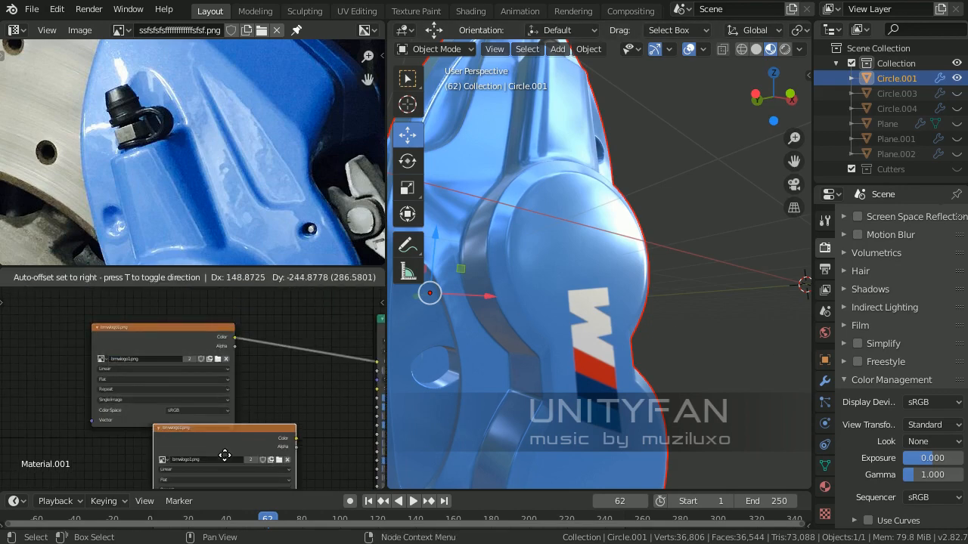
click(231, 467)
- Load orangebump1.jpg into the duplicated image texture node
shift+middle_drag(230, 467, 218, 316)
scroll(258, 356, up, 3)
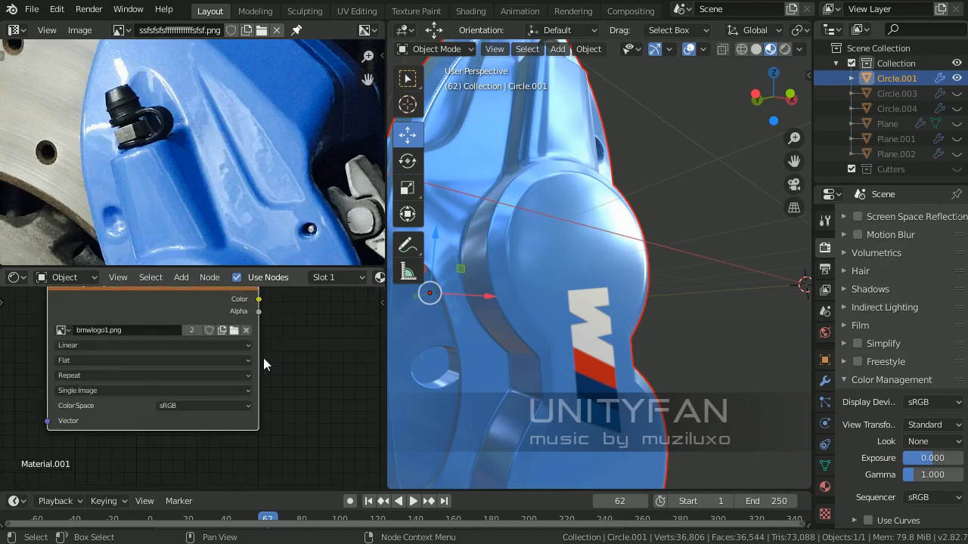
middle_drag(206, 369, 135, 408)
scroll(189, 392, up, 2)
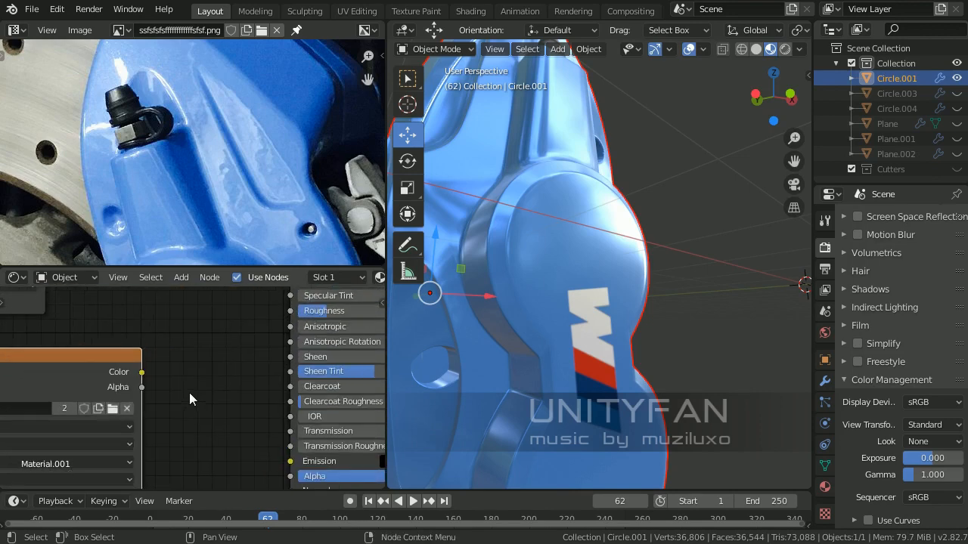
middle_drag(189, 393, 288, 371)
click(213, 388)
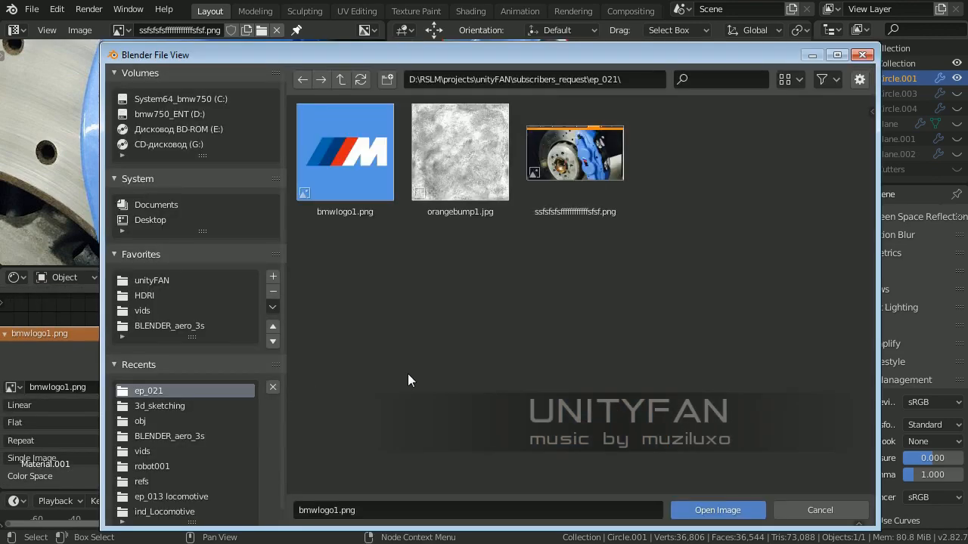
click(459, 170)
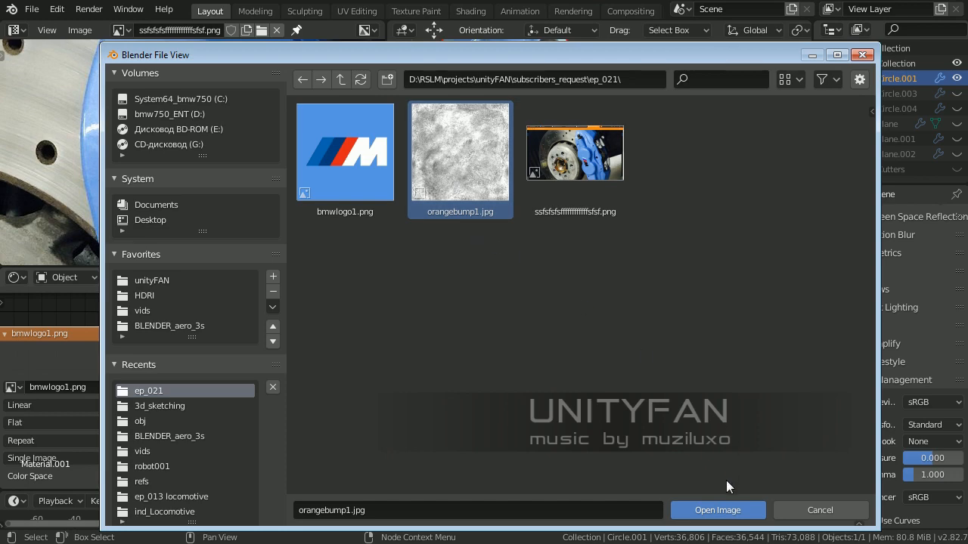
click(716, 510)
- Open orangebump1.jpg in the image editor in place of the reference photo and inspect its grain up close
middle_drag(253, 9, 253, 52)
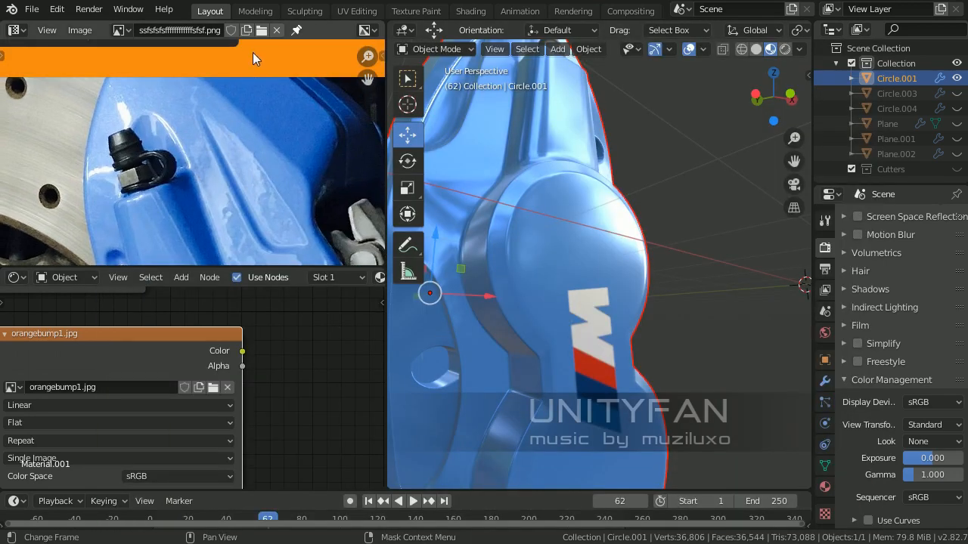
click(261, 31)
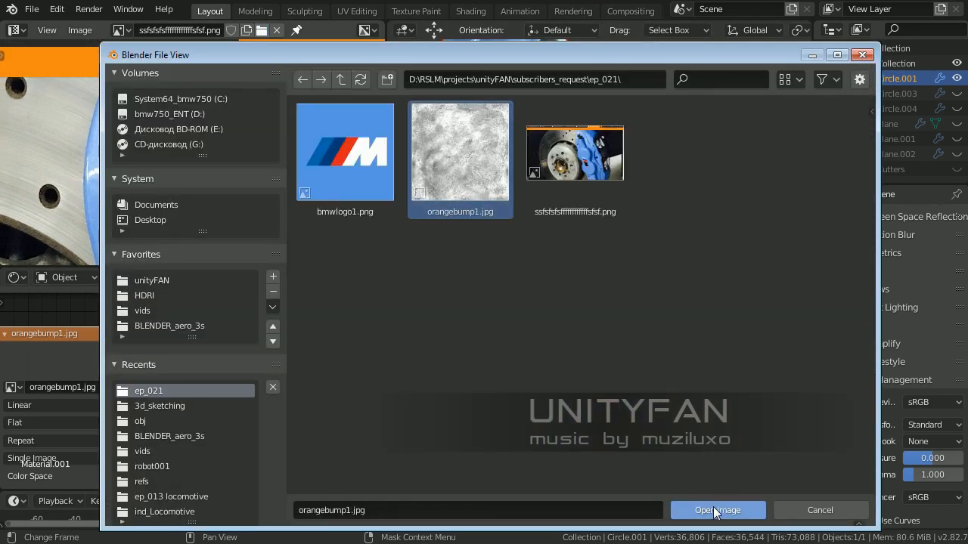
click(717, 511)
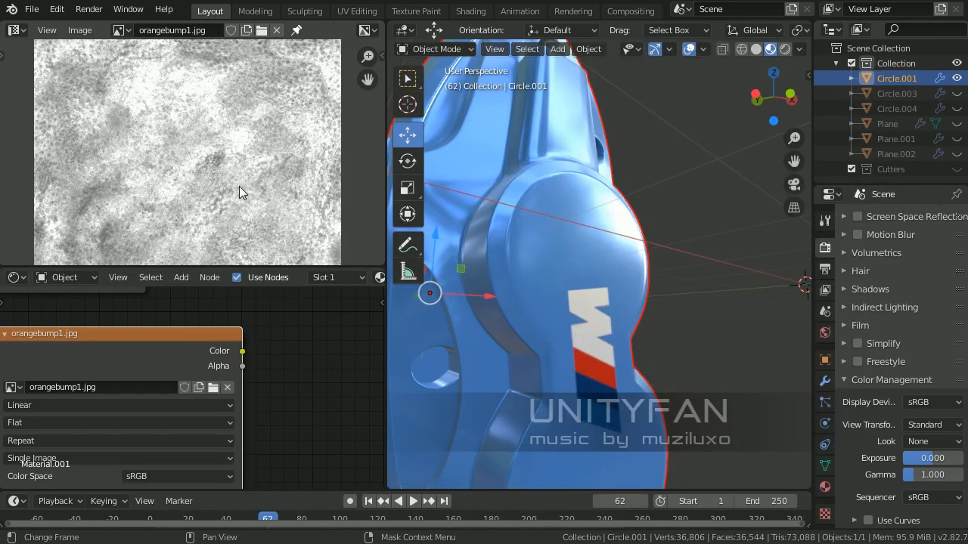
middle_drag(239, 192, 185, 190)
scroll(184, 190, up, 4)
- Connect the orangebump1.jpg texture's Color output to the Principled BSDF's Specular input and check the effect on the caliper
middle_drag(257, 380, 120, 373)
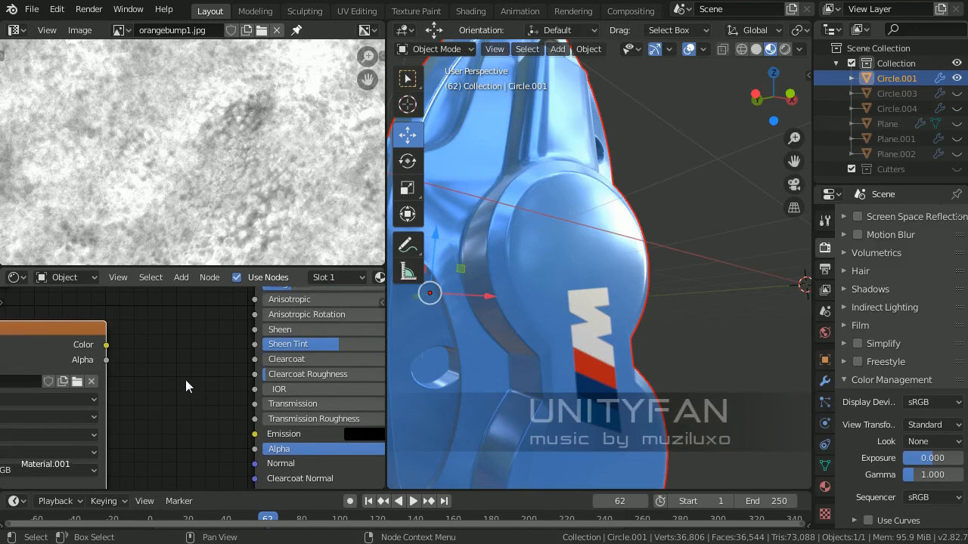
middle_drag(185, 379, 227, 357)
middle_drag(131, 359, 92, 450)
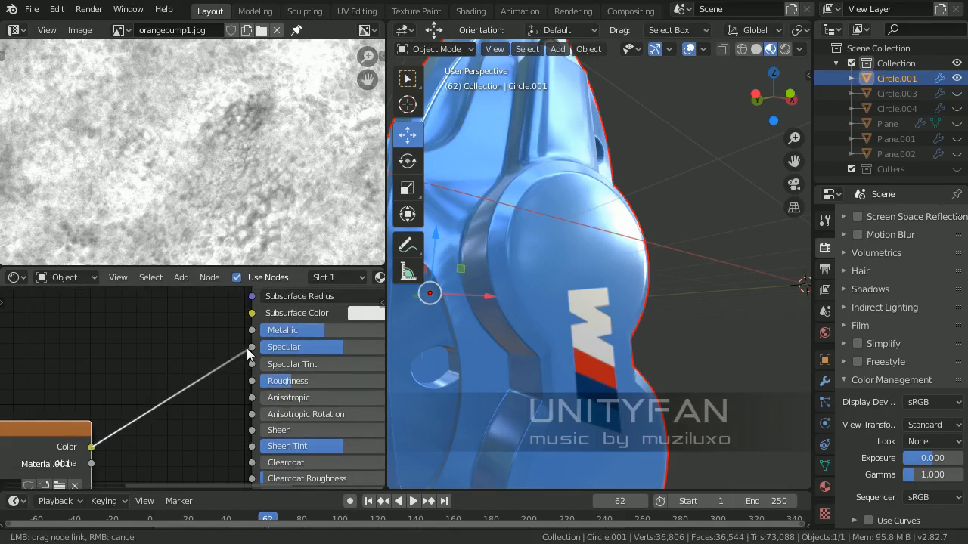
drag(247, 348, 251, 347)
mouse_move(543, 282)
middle_down()
mouse_move(539, 245)
mouse_move(564, 274)
mouse_move(579, 321)
mouse_move(561, 285)
mouse_move(561, 297)
mouse_move(580, 324)
mouse_move(630, 328)
mouse_move(549, 278)
mouse_move(652, 304)
mouse_move(600, 283)
mouse_move(568, 292)
mouse_move(615, 288)
middle_up()
- Make room beside the orangebump1.jpg texture node and insert an RGB Curves node into its Specular link
middle_drag(89, 377, 215, 345)
scroll(215, 345, down, 3)
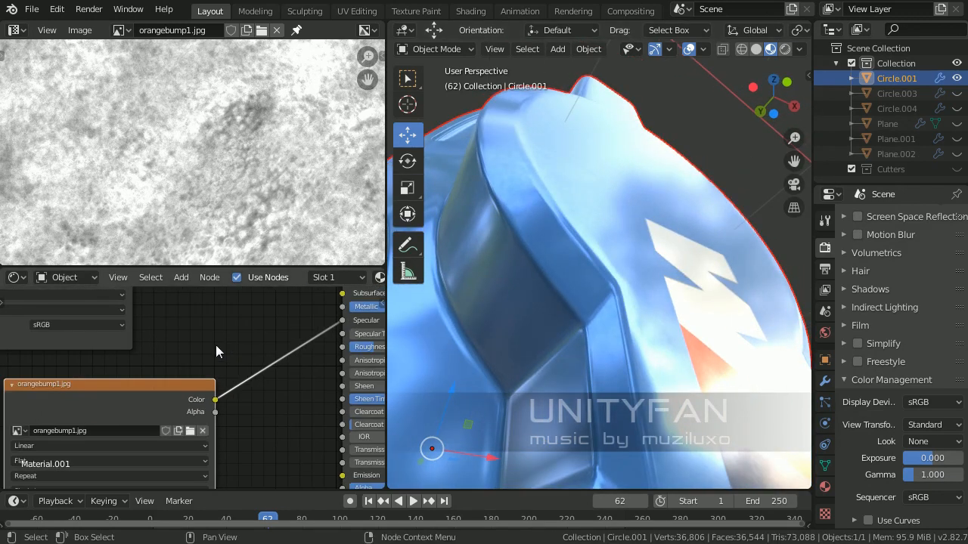
drag(136, 389, 40, 396)
key(shift+a)
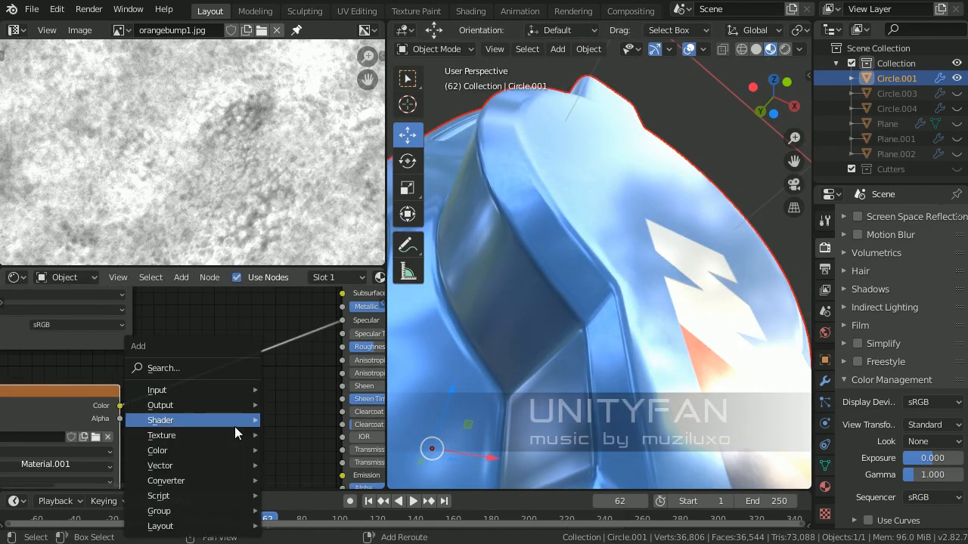
mouse_move(209, 447)
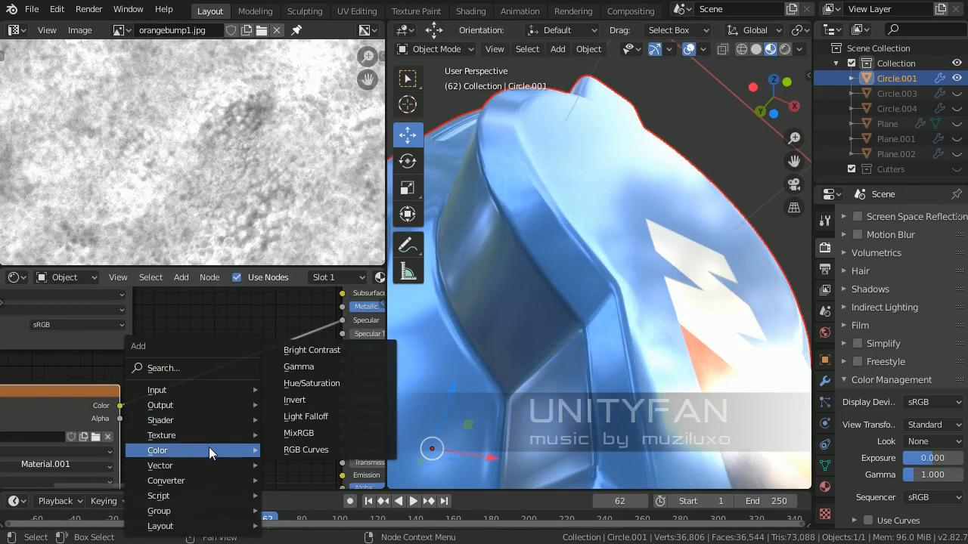
click(316, 451)
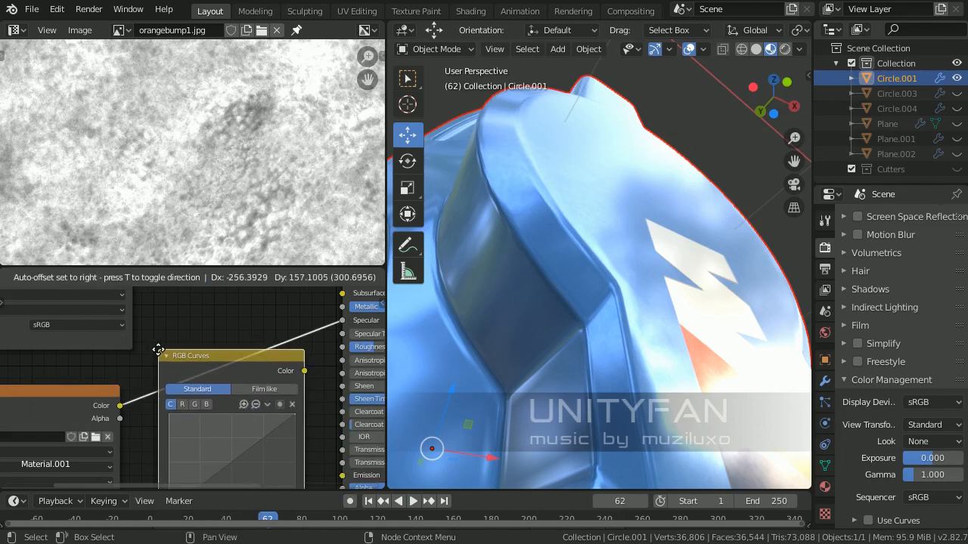
click(158, 349)
- Add a point to the RGB Curves curve and pull it down to about X 0.74, Y 0.29 to darken the specular texture
shift+scroll(162, 333, down, 3)
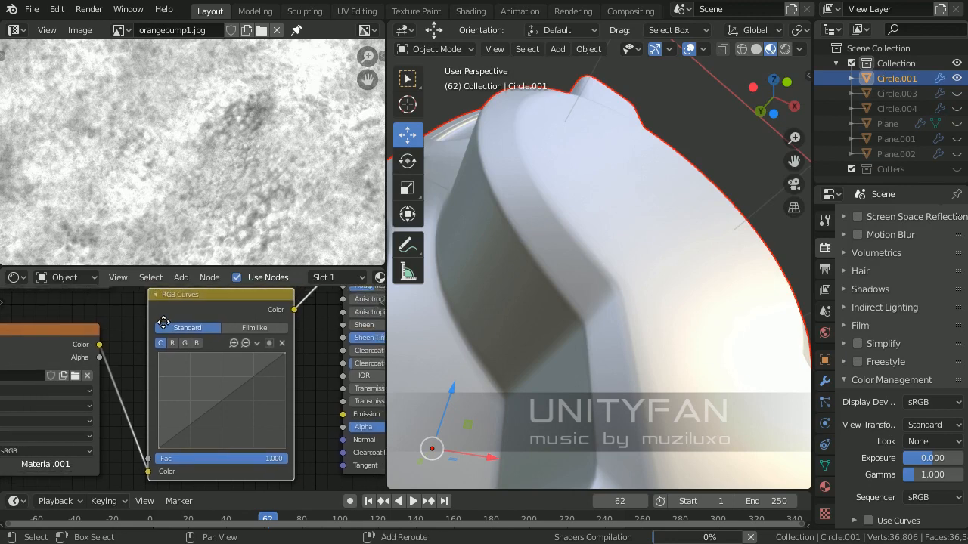
middle_drag(164, 323, 154, 338)
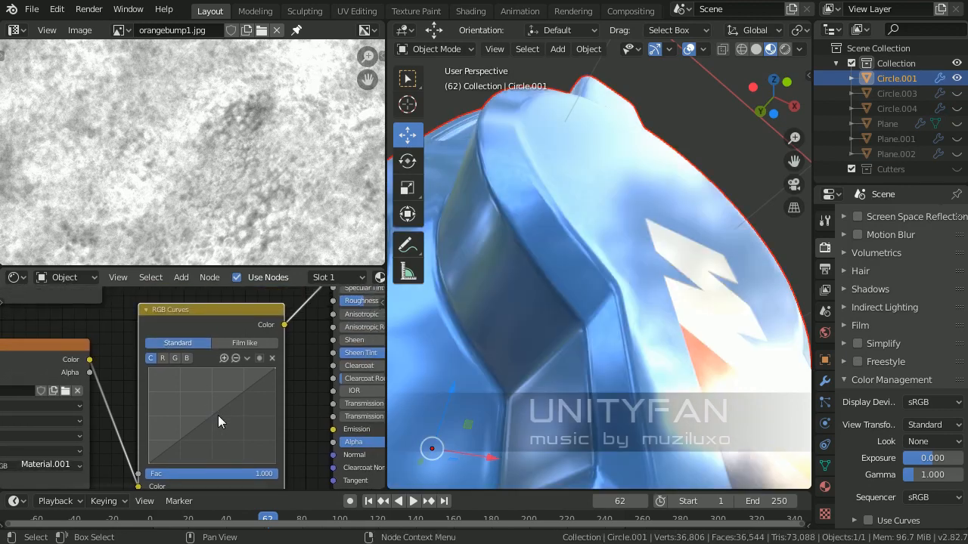
drag(217, 416, 203, 398)
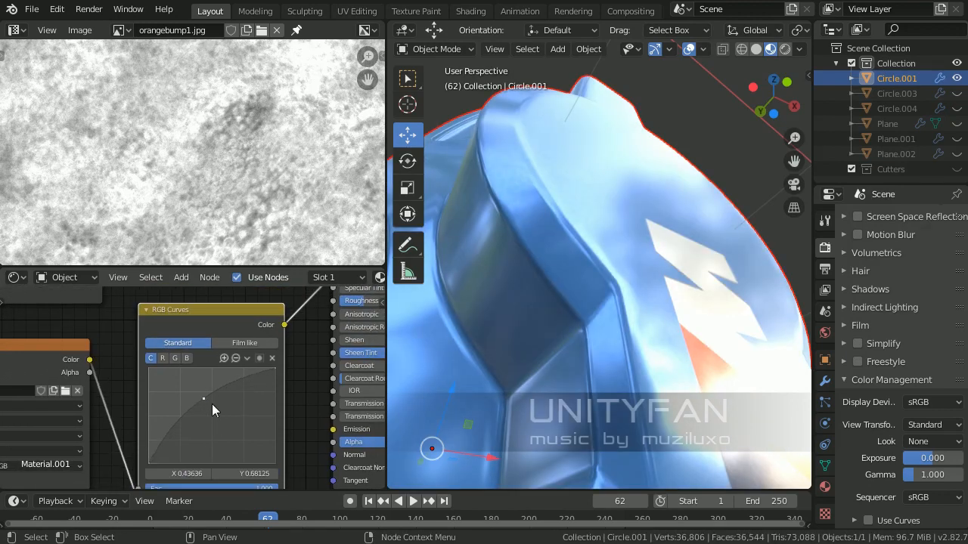
middle_drag(578, 365, 592, 336)
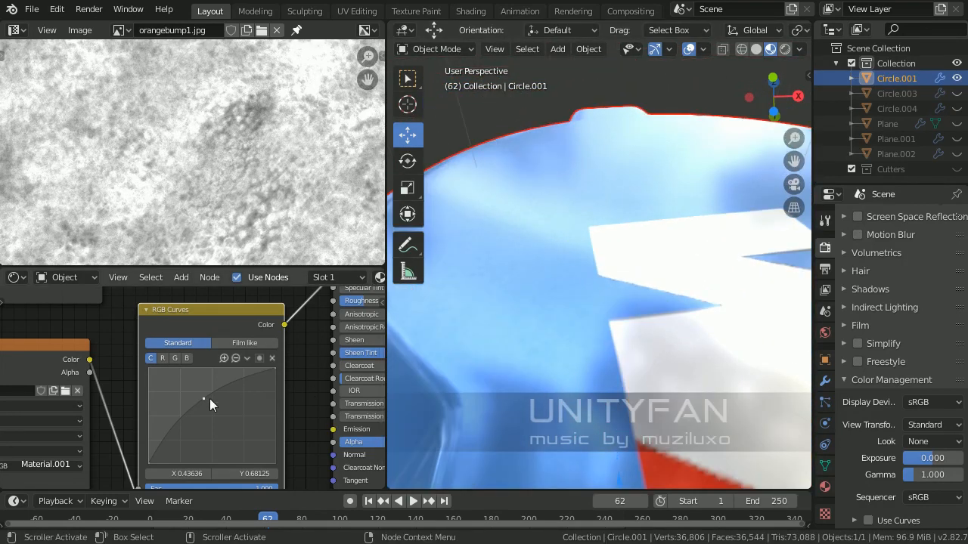
drag(209, 398, 243, 437)
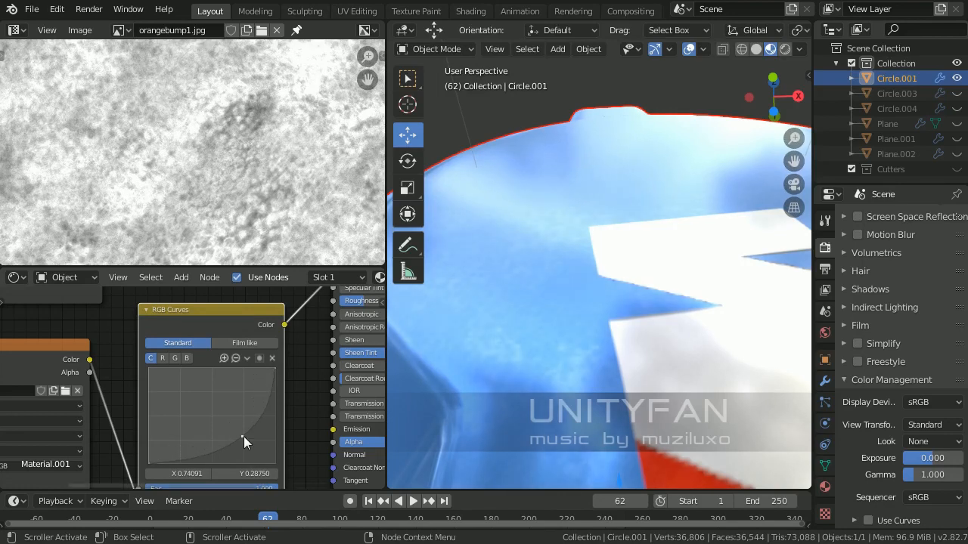
- Reshape the RGB Curves curve into a wave with a raised point in the darker range and a low point at about X 0.87, Y 0.26
middle_drag(461, 372, 394, 323)
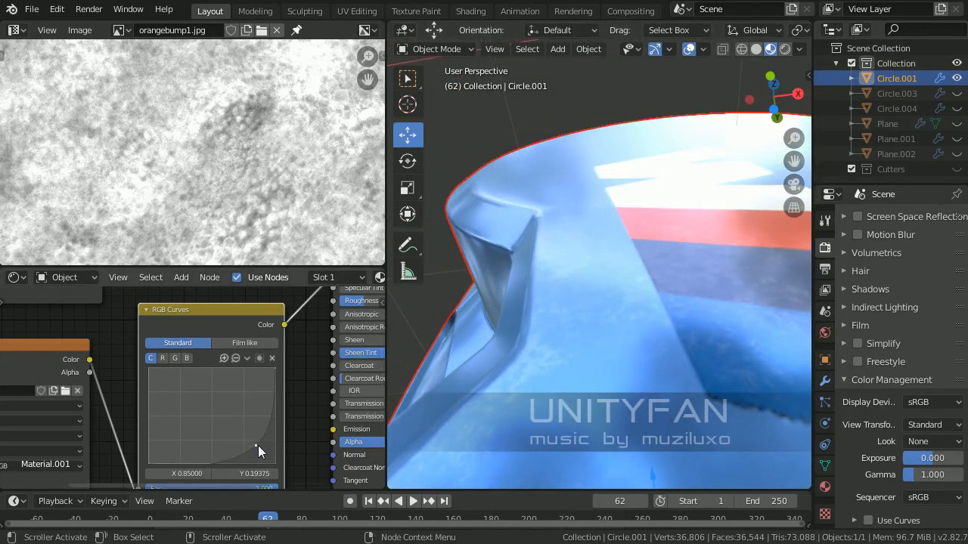
drag(258, 445, 191, 422)
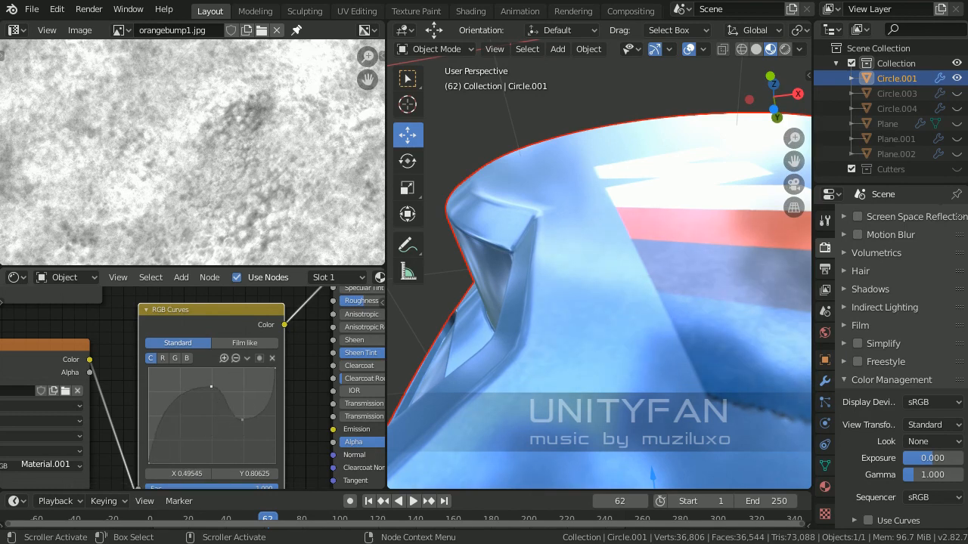
drag(221, 446, 222, 449)
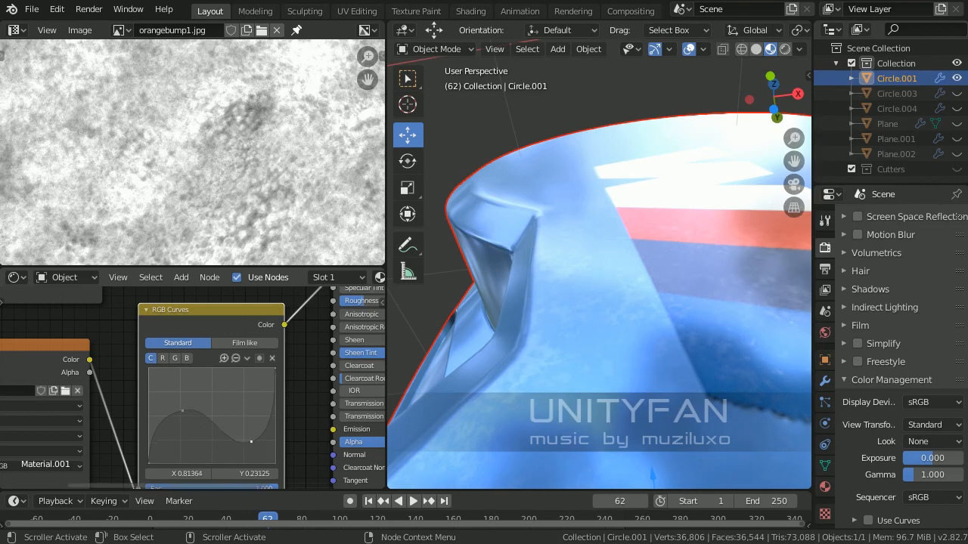
- Inspect the specular grain on the caliper's rounded faces and recesses up close from several angles
middle_drag(558, 359, 592, 330)
middle_drag(568, 250, 658, 315)
scroll(628, 296, up, 3)
scroll(657, 315, up, 2)
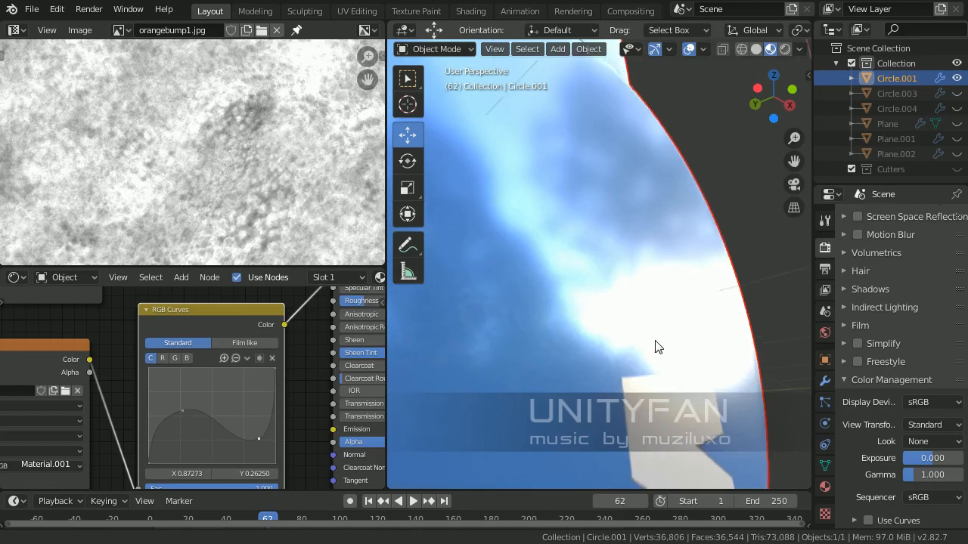
middle_drag(672, 349, 643, 306)
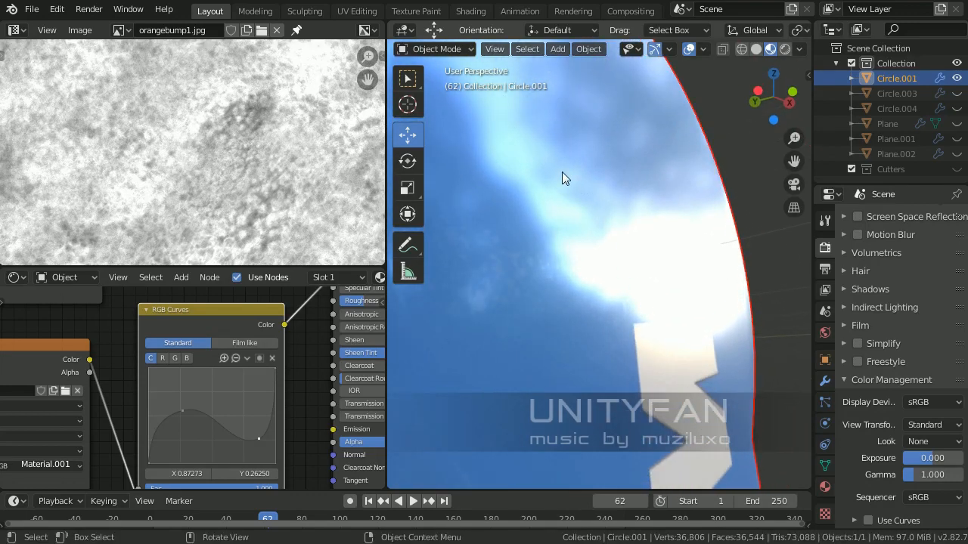
shift+middle_drag(562, 173, 575, 239)
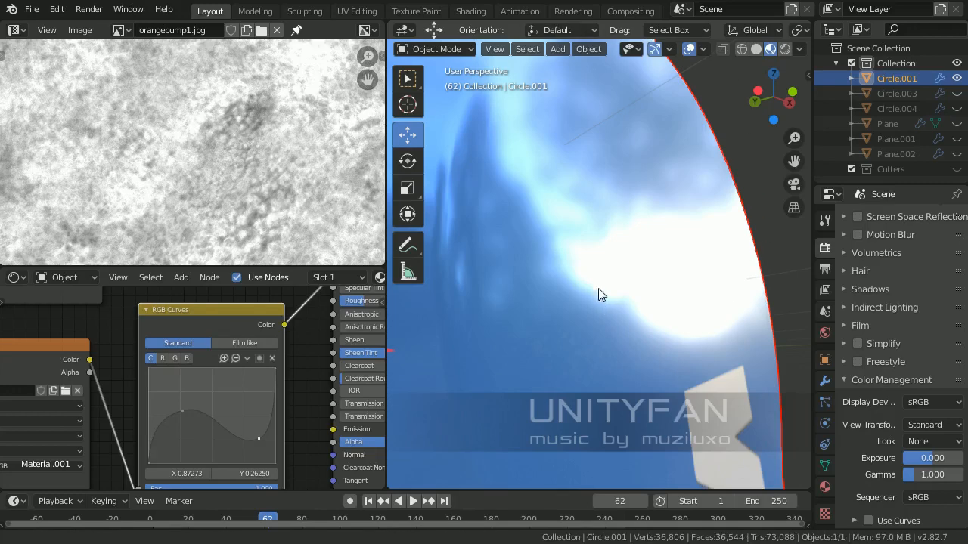
shift+middle_drag(613, 320, 602, 277)
middle_drag(662, 287, 627, 288)
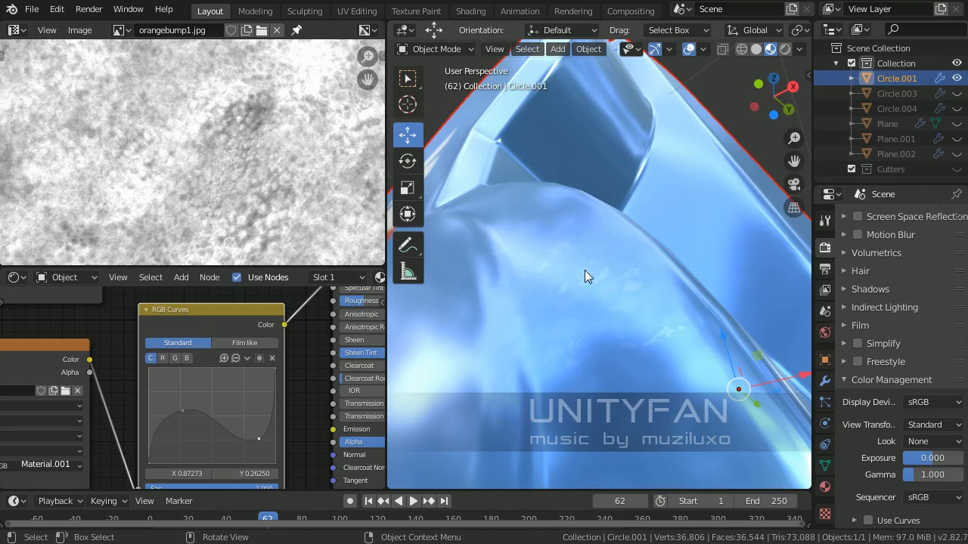
middle_drag(584, 270, 629, 313)
scroll(645, 284, up, 2)
- Select the caliper's whole mesh in Edit Mode and unwrap it with Smart UV Project, angle limit 66 and island margin 0
key(Tab)
key(a)
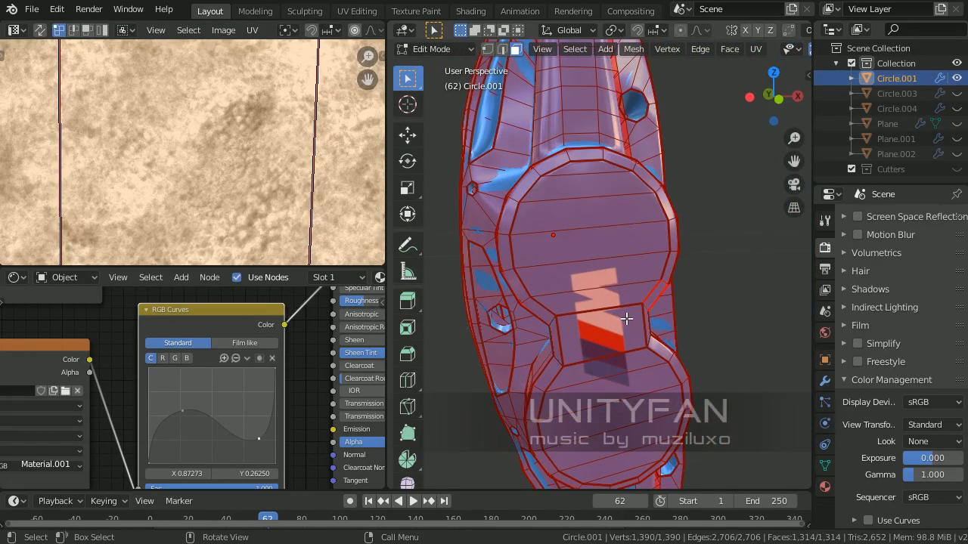
scroll(611, 321, down, 1)
middle_drag(617, 316, 499, 291)
scroll(245, 211, down, 3)
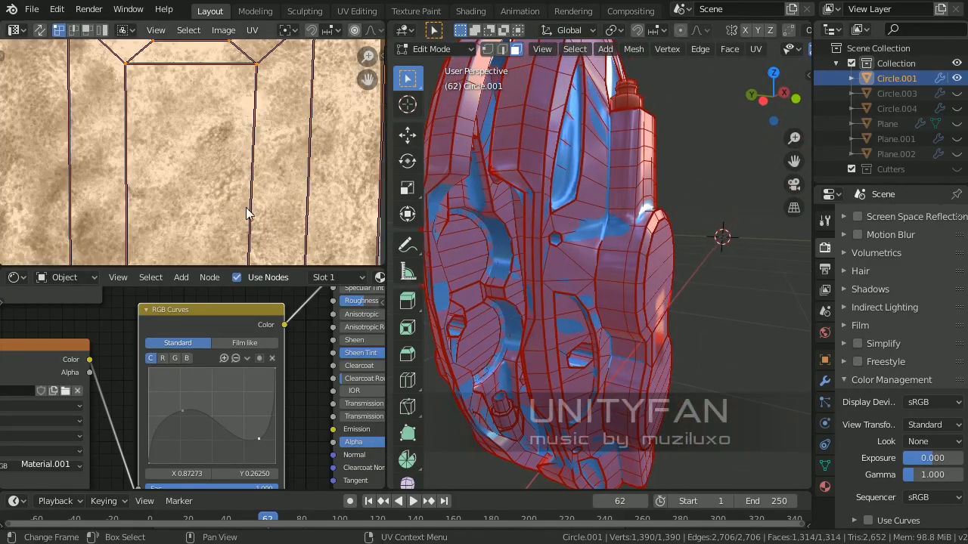
middle_drag(722, 346, 711, 314)
mouse_move(615, 305)
middle_down()
mouse_move(603, 287)
mouse_move(685, 325)
mouse_move(627, 335)
mouse_move(542, 317)
mouse_move(629, 283)
mouse_move(695, 324)
mouse_move(744, 326)
mouse_move(624, 329)
mouse_move(550, 318)
mouse_move(726, 318)
mouse_move(650, 325)
mouse_move(658, 325)
mouse_move(584, 310)
mouse_move(597, 309)
middle_up()
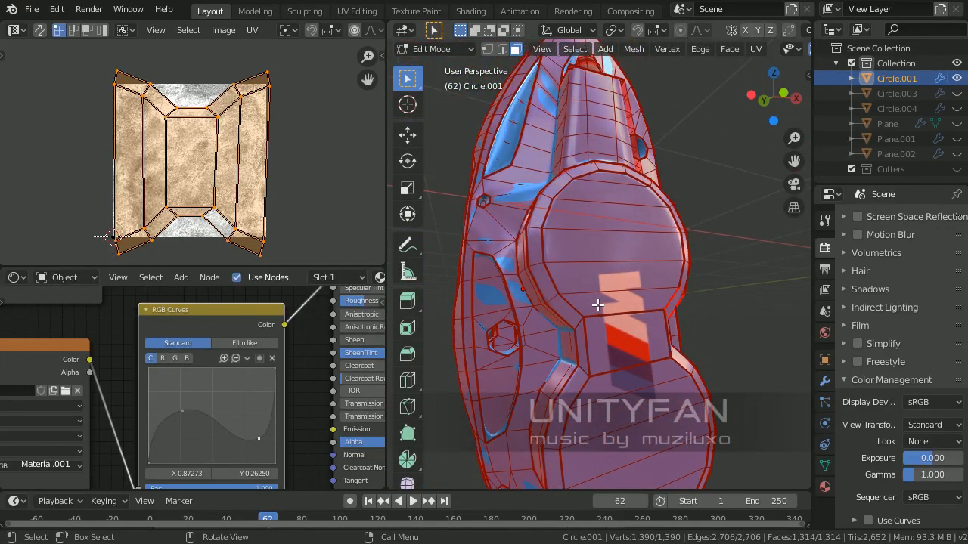
key(u)
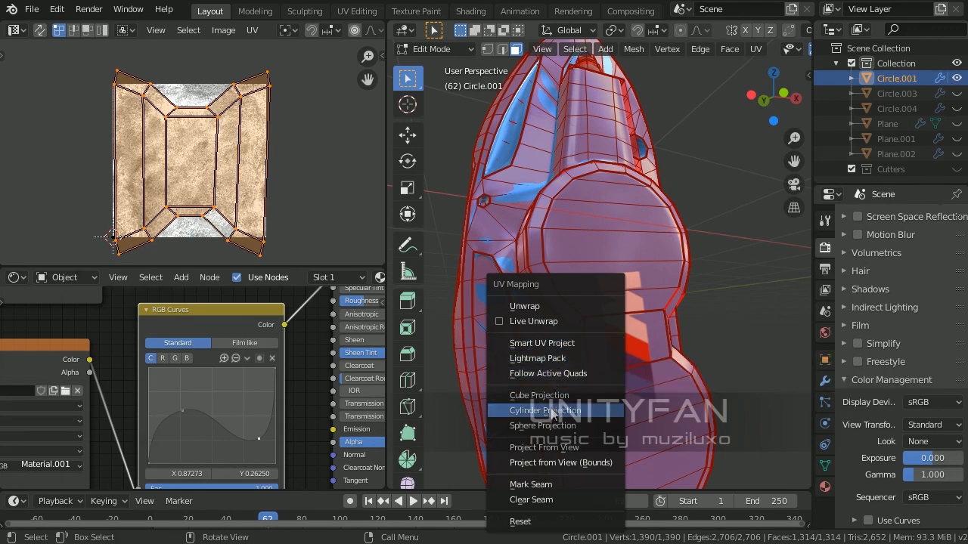
click(560, 346)
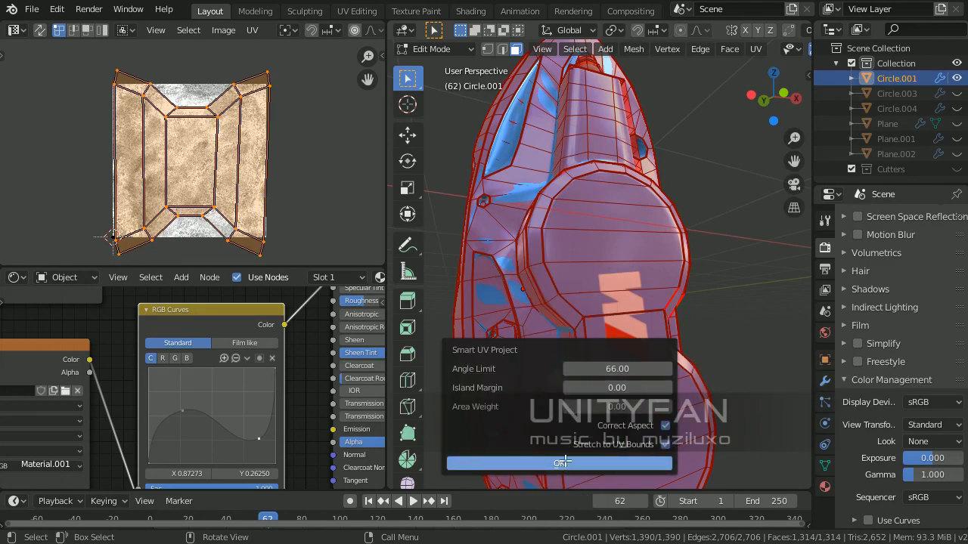
key(Return)
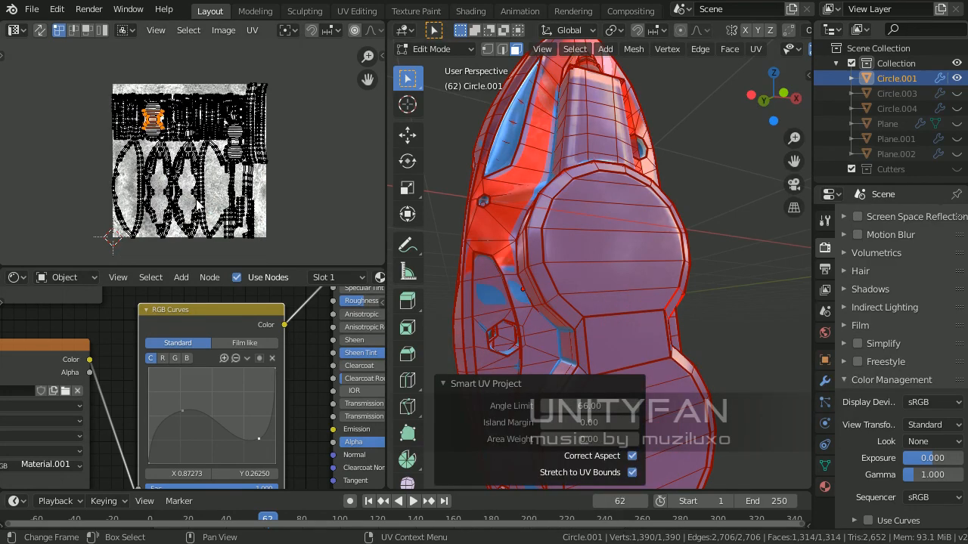
- Examine the new UV islands up close over the orangebump1.jpg texture and compare them with the mesh
scroll(170, 130, up, 3)
middle_drag(170, 132, 193, 198)
scroll(198, 176, up, 2)
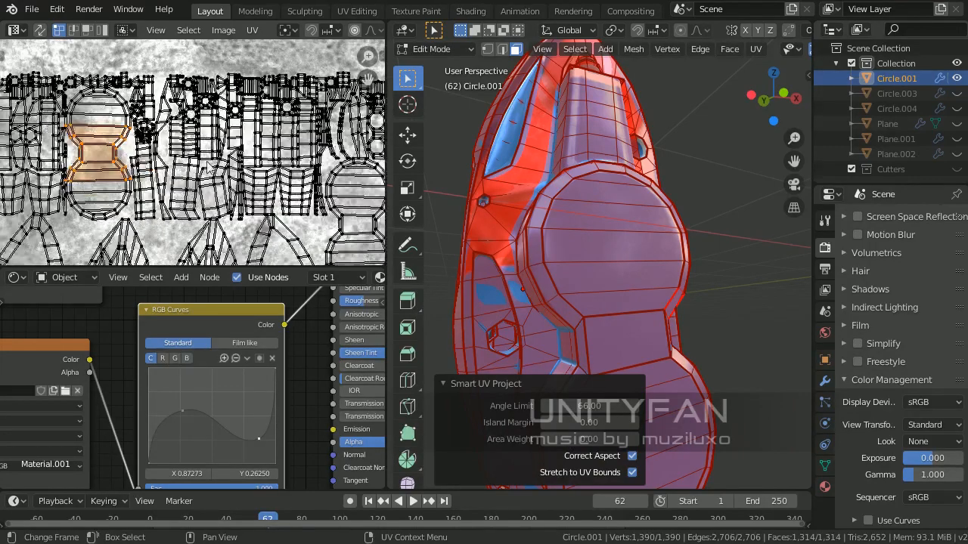
middle_drag(634, 194, 564, 224)
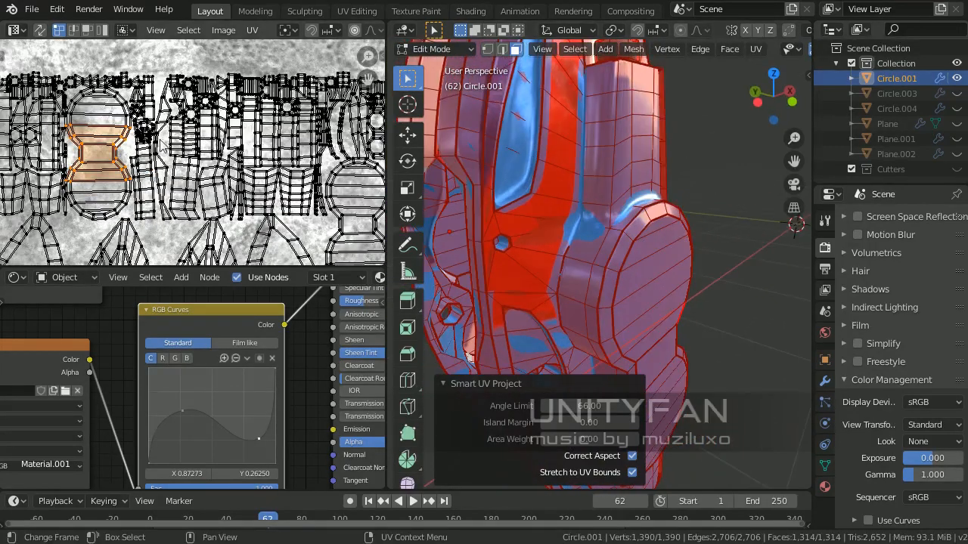
middle_drag(162, 145, 197, 114)
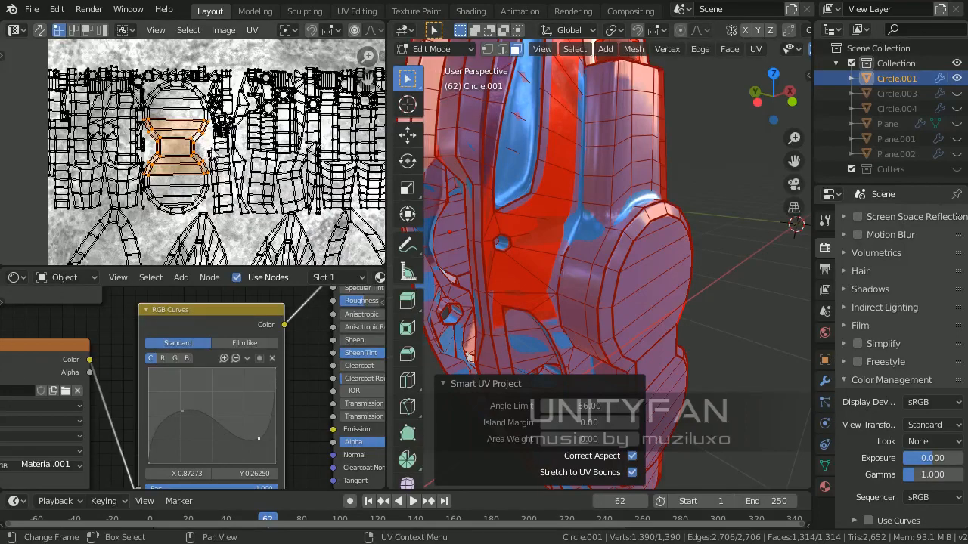
scroll(214, 151, up, 5)
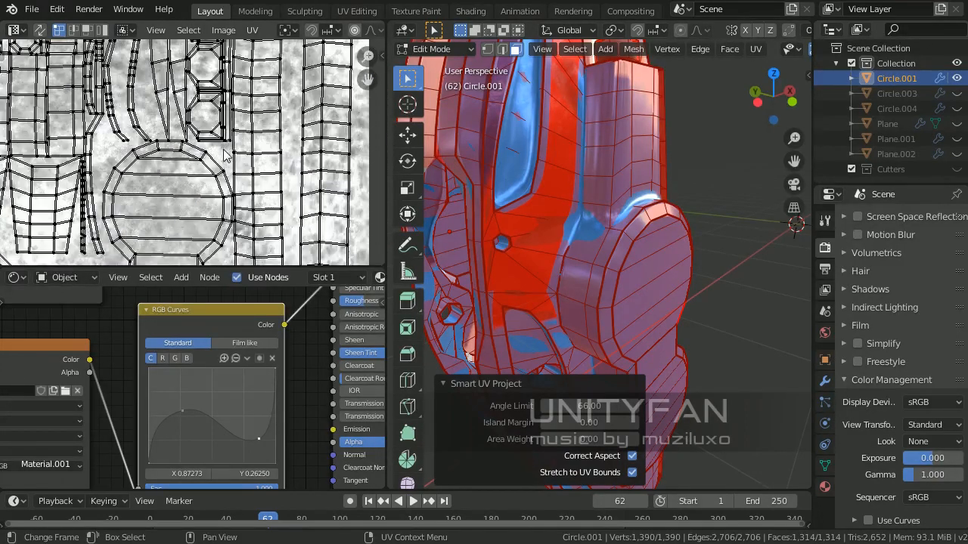
middle_drag(224, 155, 244, 214)
middle_drag(550, 212, 553, 220)
- Return to Object Mode, deselect the caliper and inspect how the grunge texture covers its surfaces with the new UVs
key(Tab)
middle_drag(568, 255, 450, 293)
scroll(642, 218, up, 7)
scroll(643, 223, down, 4)
click(707, 264)
scroll(616, 219, down, 2)
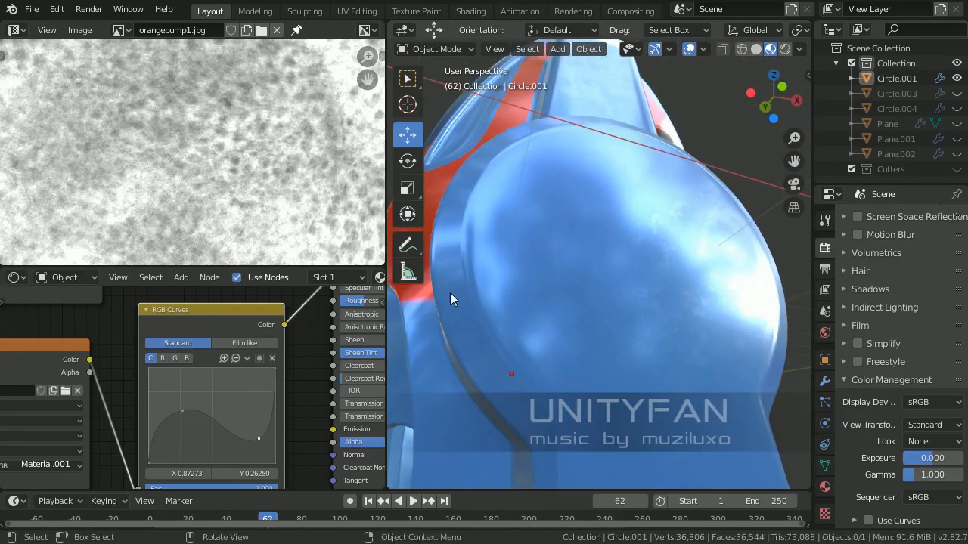
mouse_move(271, 333)
middle_down()
mouse_move(277, 300)
mouse_move(275, 341)
middle_up()
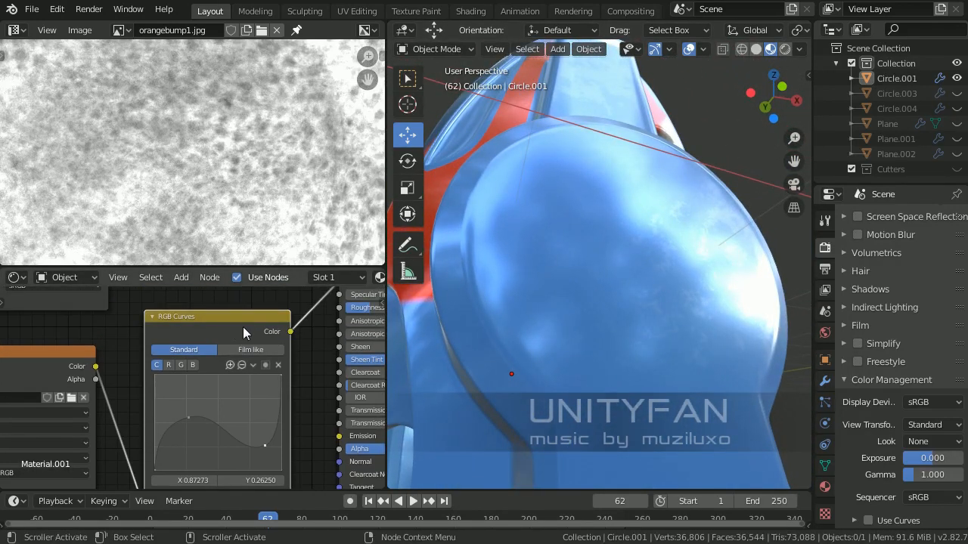
middle_drag(628, 261, 654, 232)
key(Tab)
key(Tab)
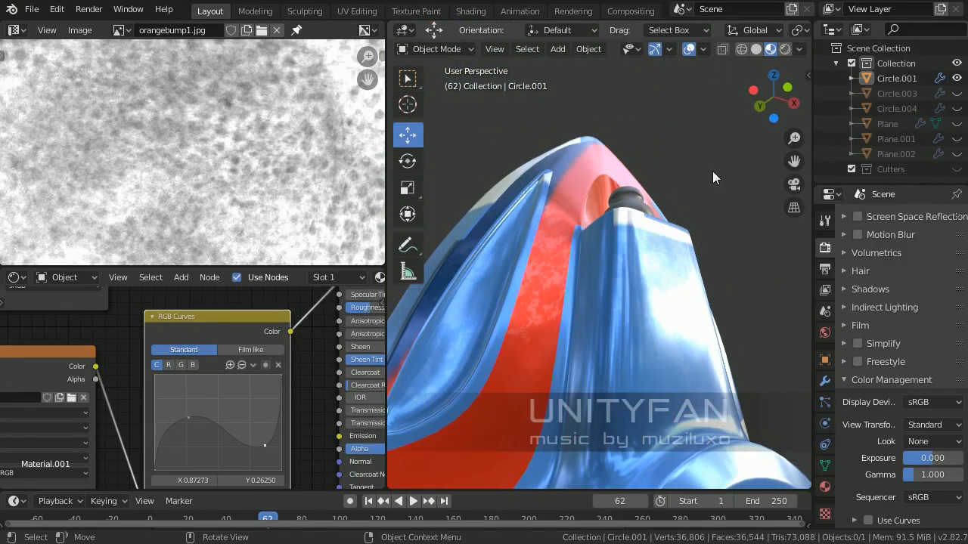
middle_drag(645, 266, 605, 226)
scroll(603, 226, up, 2)
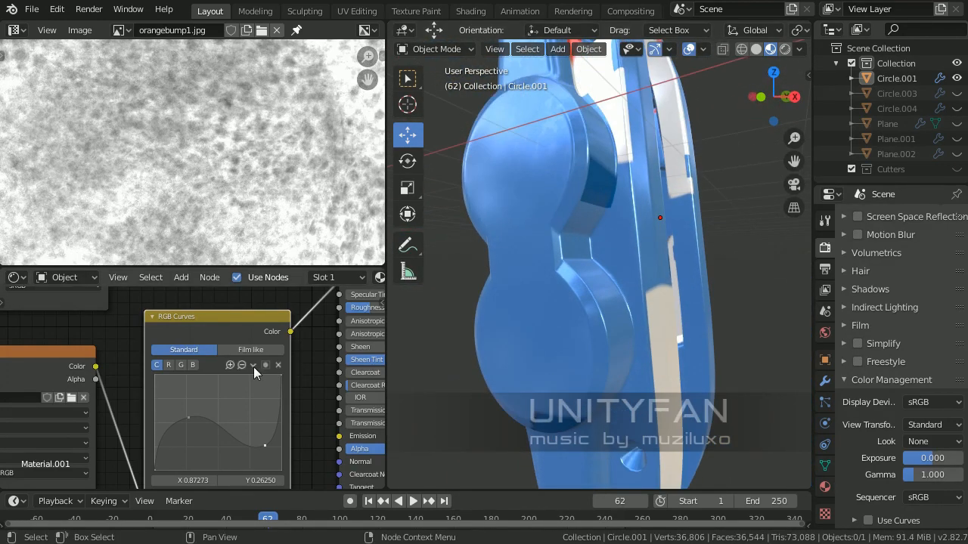
- Enlarge the shader node editor at the expense of the image editor above it
middle_drag(253, 367, 285, 421)
middle_drag(311, 379, 246, 355)
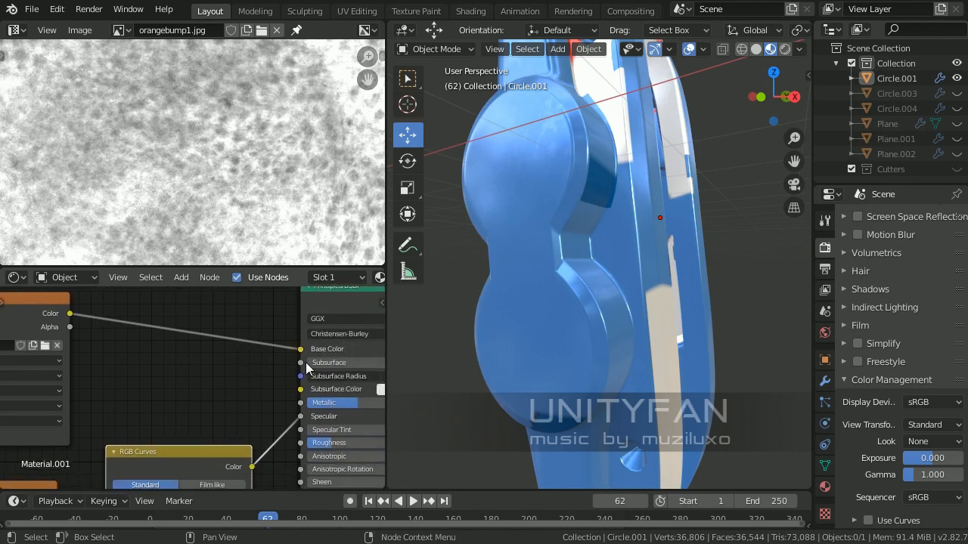
scroll(306, 362, up, 1)
middle_drag(306, 362, 215, 390)
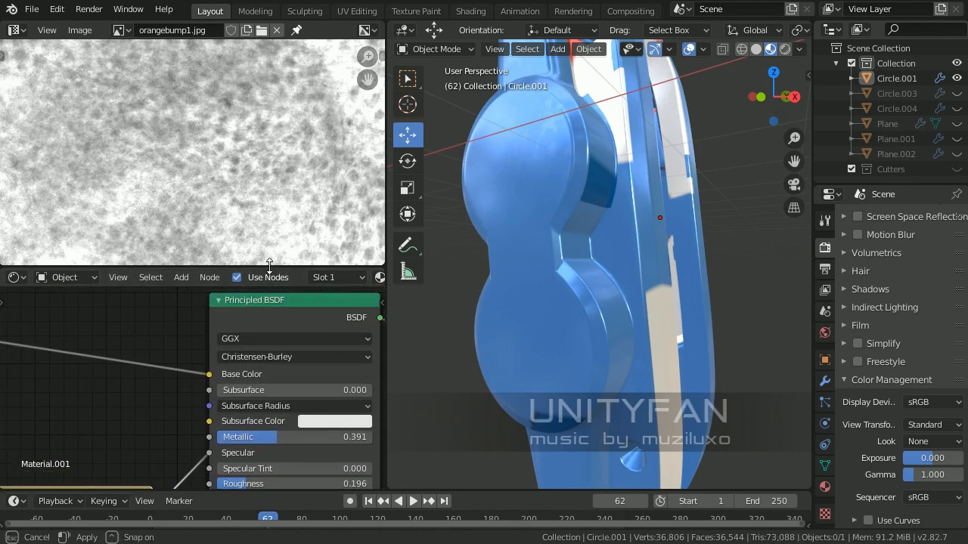
drag(269, 267, 273, 170)
middle_drag(190, 304, 341, 262)
middle_drag(177, 269, 304, 255)
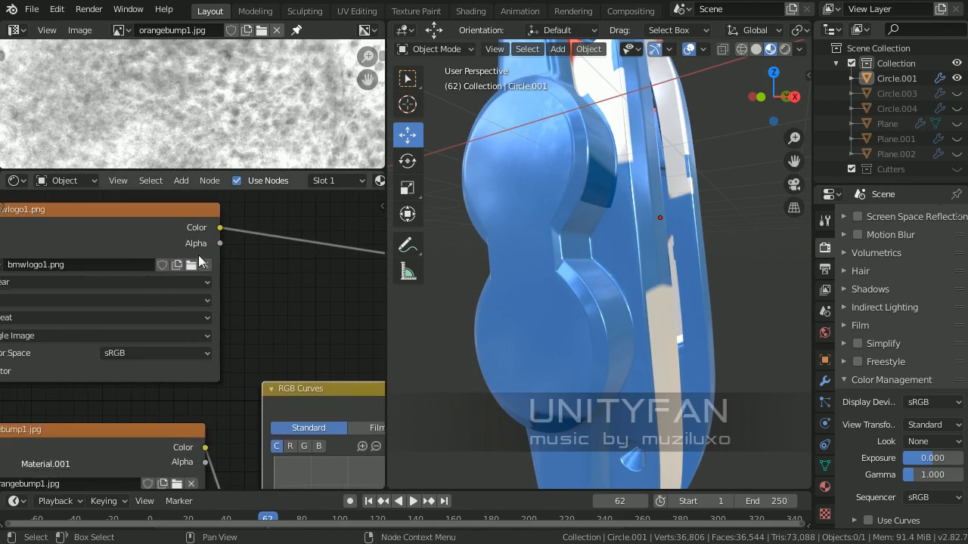
- Shift the bmwlogo1.png texture node slightly and disconnect its Color output from the Principled BSDF's Base Color
scroll(199, 256, down, 2)
drag(111, 239, 169, 229)
middle_drag(151, 272, 85, 278)
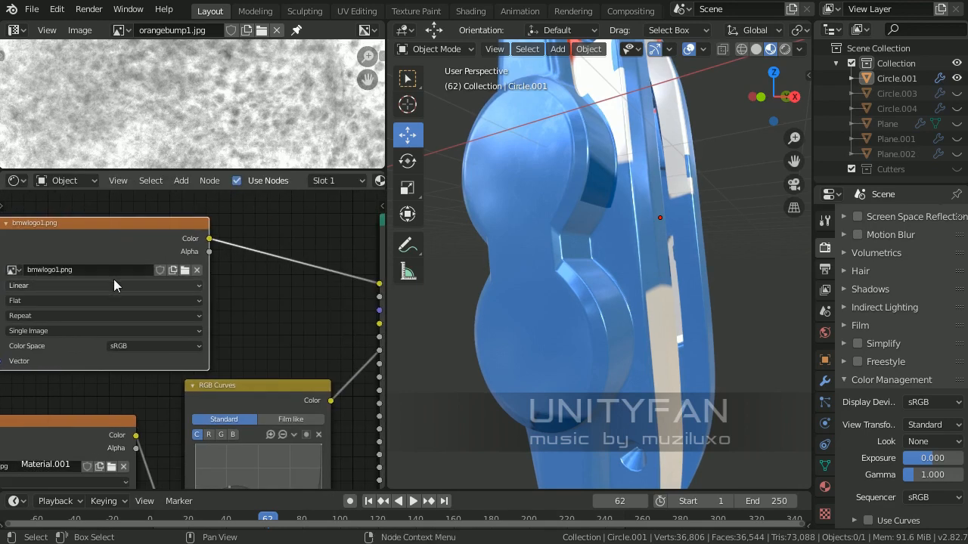
middle_drag(344, 299, 277, 300)
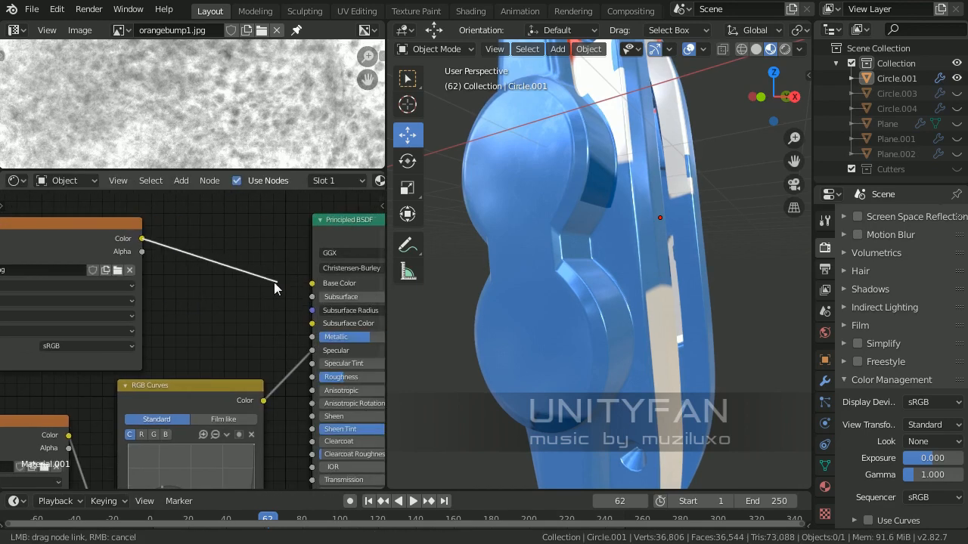
drag(273, 282, 272, 319)
middle_drag(562, 282, 609, 237)
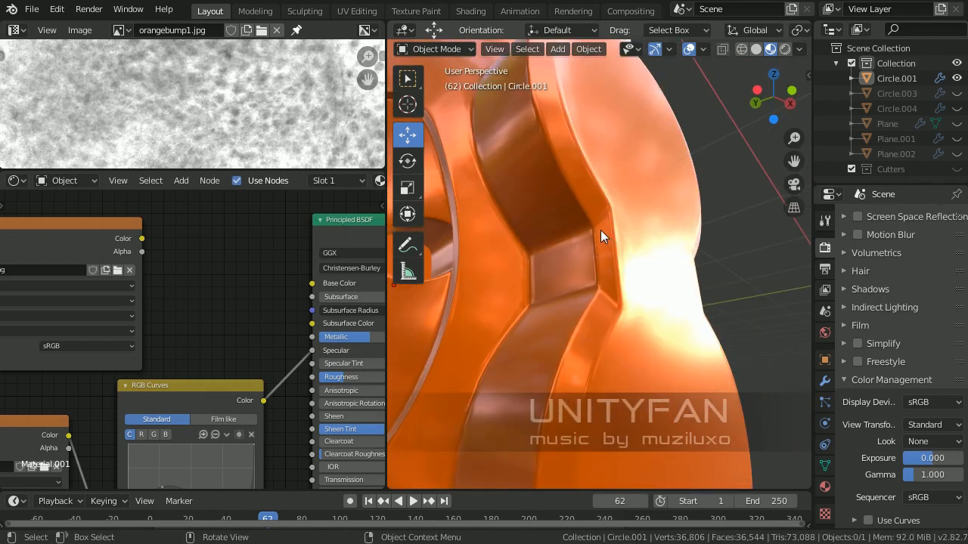
middle_drag(558, 297, 619, 301)
- Change the Principled BSDF's Base Color to a bright blue
middle_drag(242, 274, 141, 273)
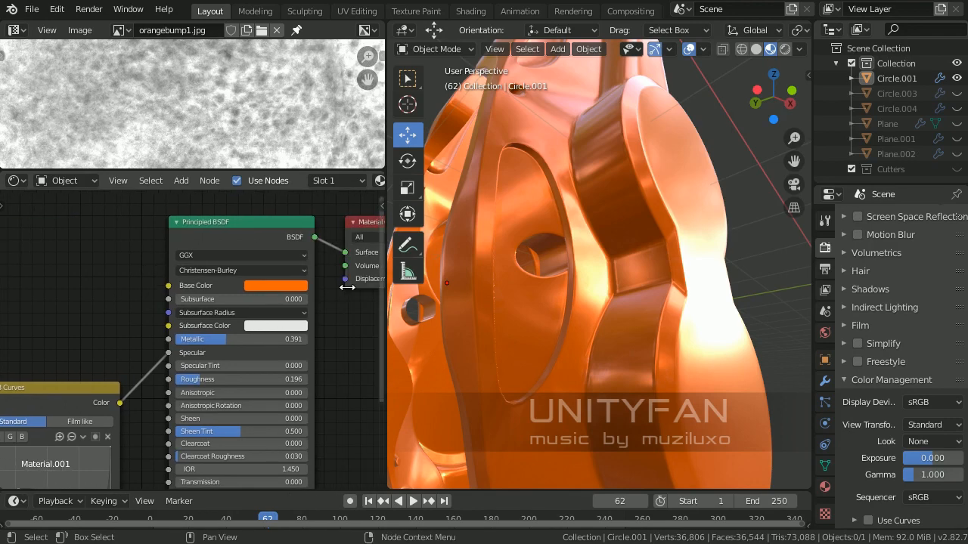
middle_drag(620, 282, 479, 277)
scroll(237, 272, up, 1)
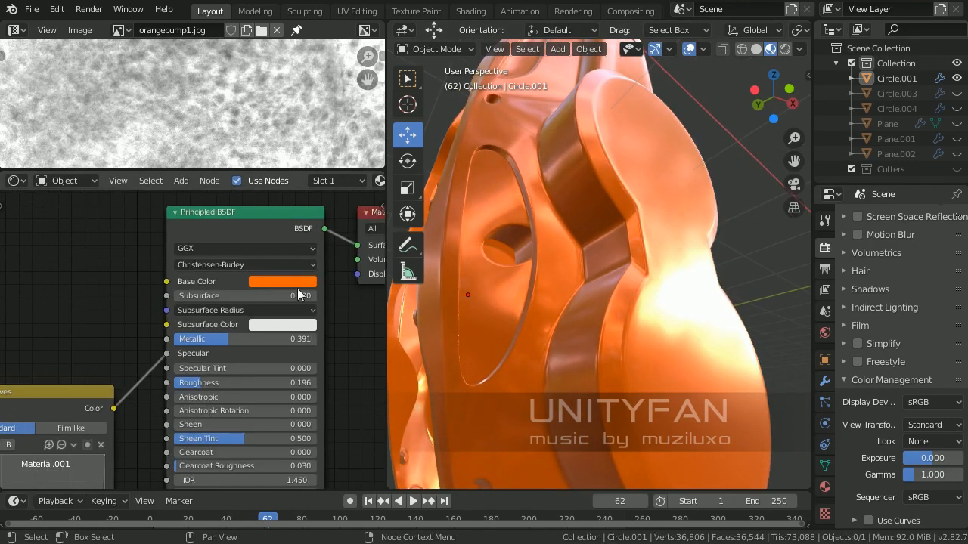
middle_drag(92, 270, 56, 263)
scroll(239, 286, up, 2)
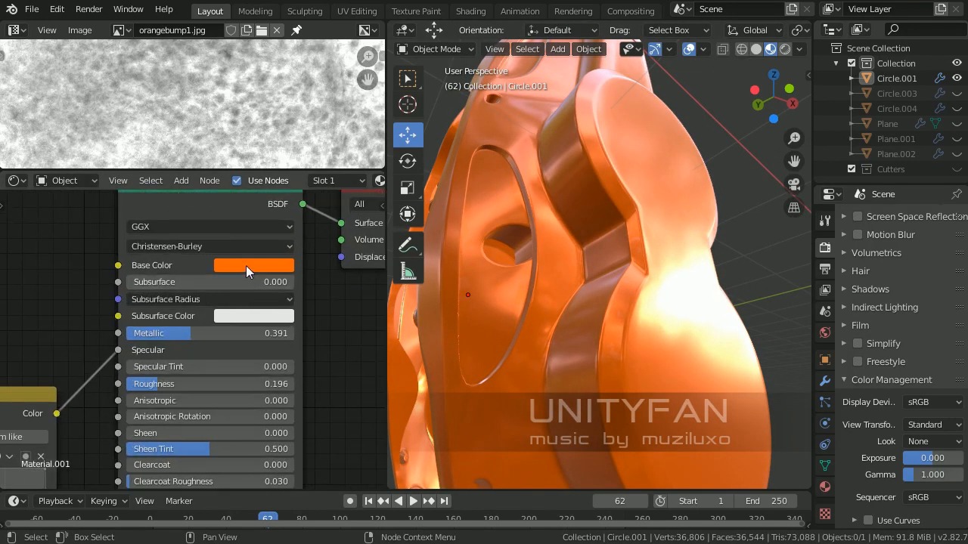
click(246, 265)
mouse_move(307, 76)
mouse_down()
mouse_move(316, 56)
mouse_move(306, 50)
mouse_up()
mouse_move(634, 292)
middle_down()
mouse_move(601, 258)
mouse_move(652, 269)
mouse_move(642, 290)
middle_up()
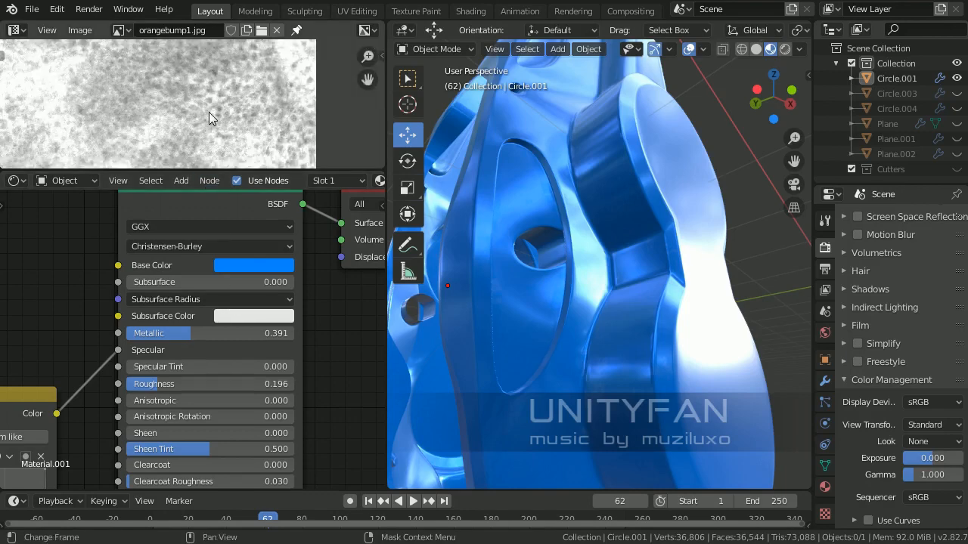
- Select the whole mesh in Edit Mode and examine its UV layout over the orangebump1.jpg texture
key(Tab)
scroll(176, 117, down, 3)
middle_drag(168, 119, 163, 41)
scroll(163, 42, up, 1)
key(a)
scroll(190, 57, down, 2)
scroll(217, 79, down, 1)
middle_drag(218, 80, 219, 129)
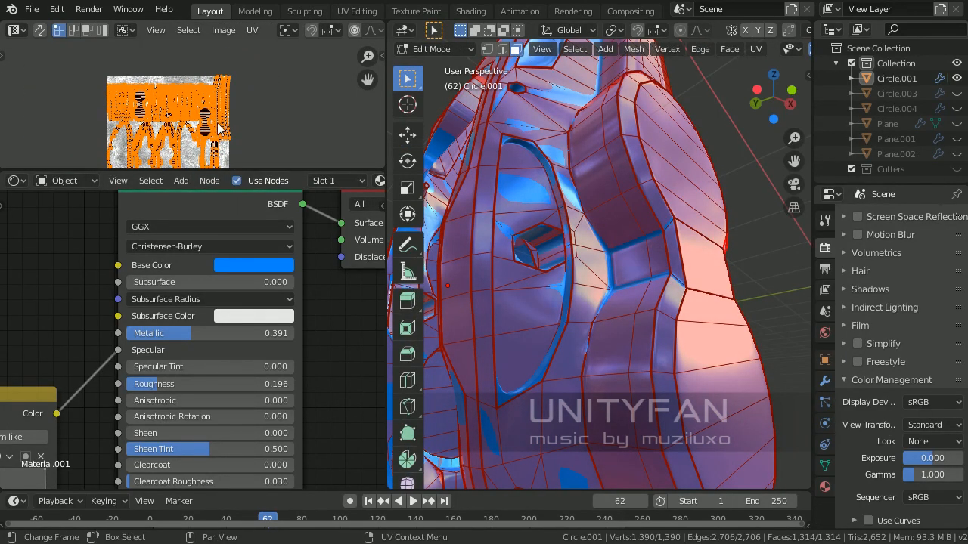
scroll(217, 129, up, 6)
scroll(198, 128, up, 2)
scroll(210, 134, down, 6)
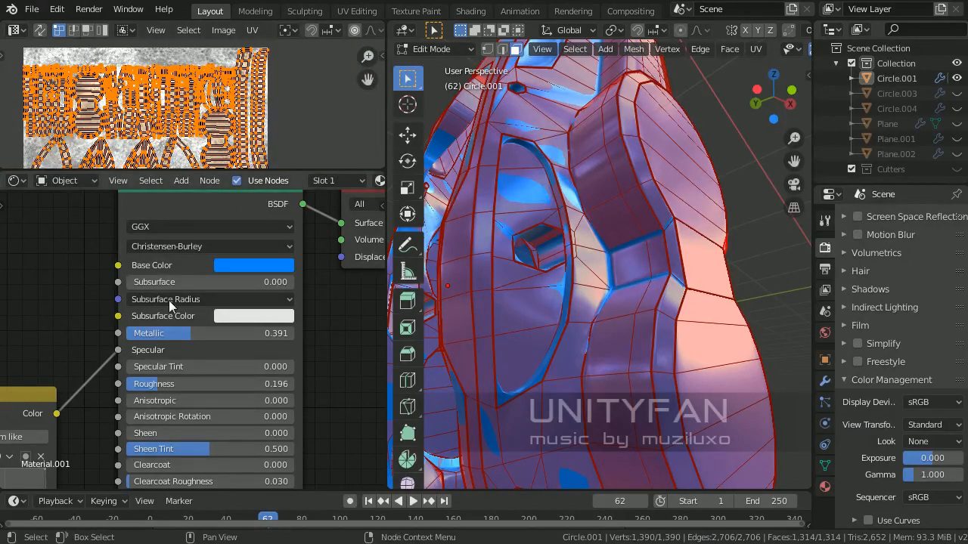
- Select the RGB Curves node, return to Object Mode and inspect the specular grain on the caliper's rounded face
middle_drag(324, 361, 376, 315)
middle_drag(126, 308, 287, 264)
scroll(194, 291, down, 2)
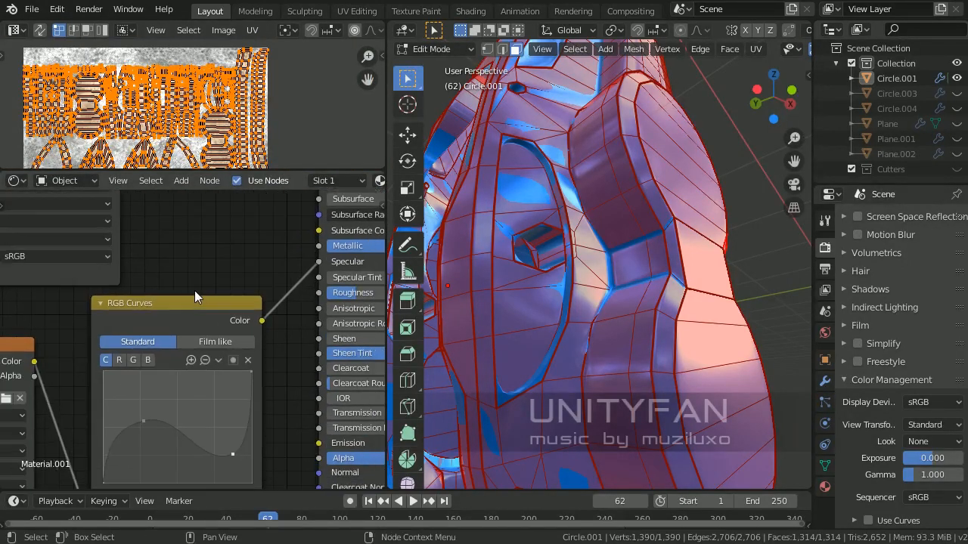
click(164, 307)
key(Tab)
middle_drag(676, 272, 618, 235)
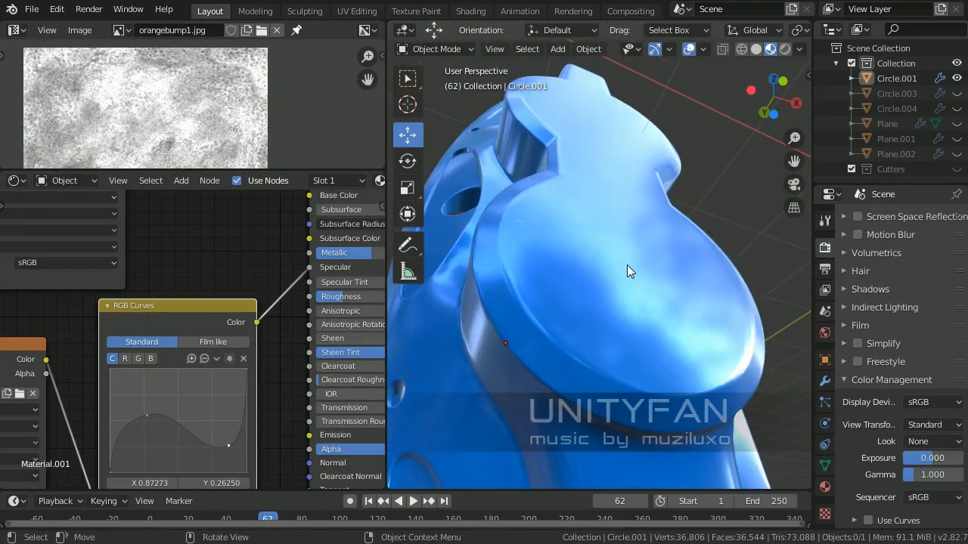
- Reshape the RGB curve into an S with control points at X 0.37273, Y 0.23125 and X 0.62273, Y 0.82500
scroll(624, 265, up, 4)
scroll(635, 276, down, 4)
middle_drag(620, 274, 647, 276)
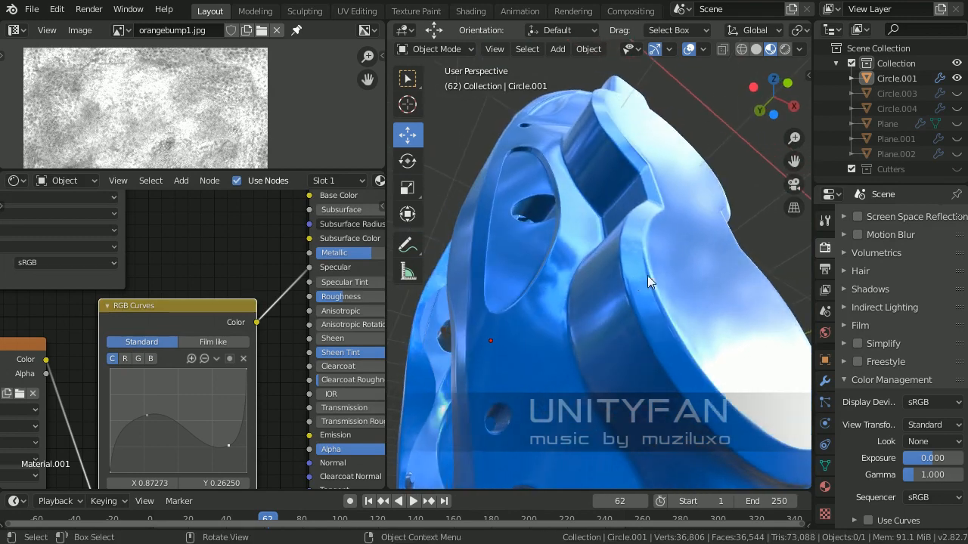
middle_drag(169, 341, 183, 265)
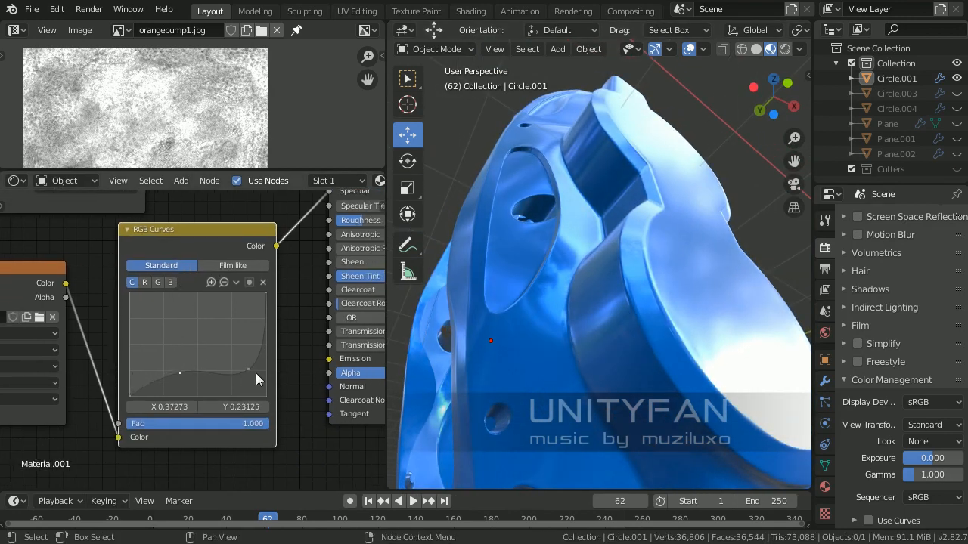
middle_drag(579, 299, 542, 269)
middle_drag(197, 281, 210, 318)
scroll(210, 318, down, 3)
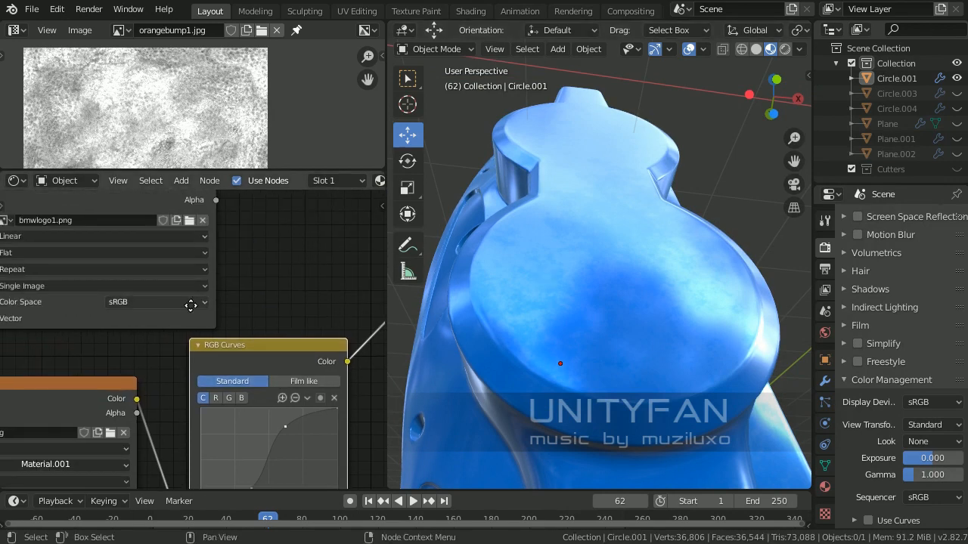
- Shift the bmwlogo1.png texture node clear of the RGB Curves node and bring the RGB Curves node closer to the textures
drag(156, 235, 103, 223)
middle_drag(264, 311, 224, 242)
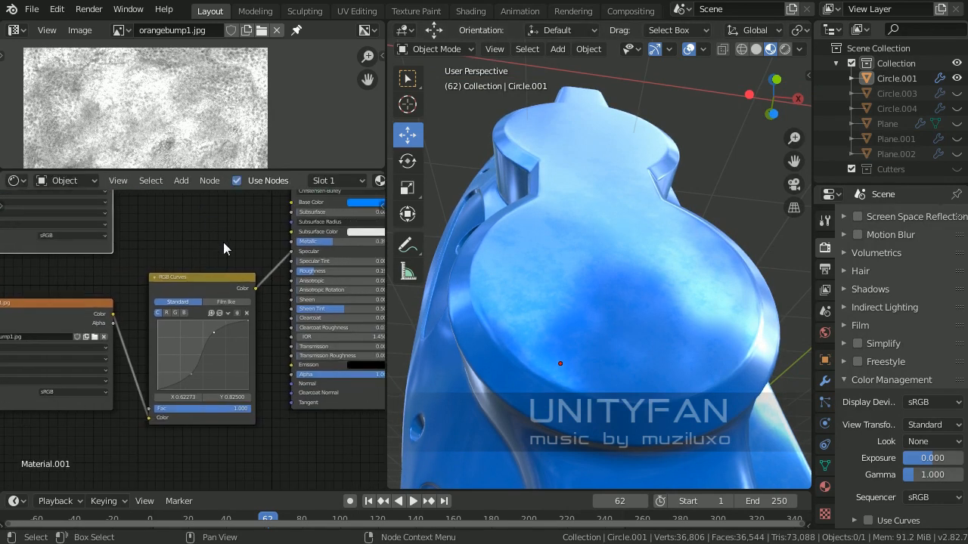
scroll(223, 242, up, 3)
drag(206, 264, 175, 260)
- Connect the RGB Curves node's Color output to the Principled BSDF's Roughness as well and inspect the caliper's surface
scroll(217, 262, up, 3)
scroll(170, 310, up, 2)
middle_drag(263, 280, 140, 325)
drag(215, 276, 226, 277)
scroll(624, 308, up, 3)
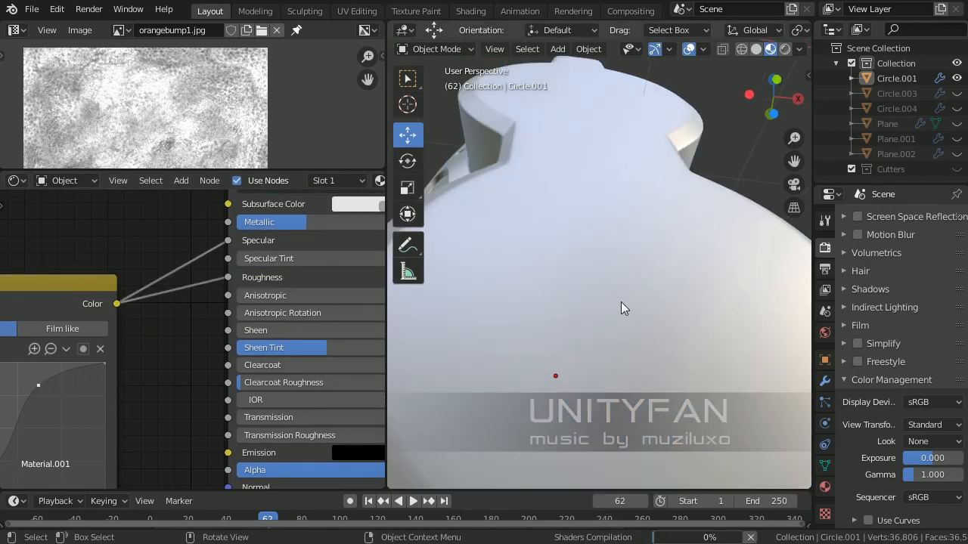
middle_drag(612, 303, 522, 288)
middle_drag(143, 321, 262, 317)
scroll(249, 332, down, 3)
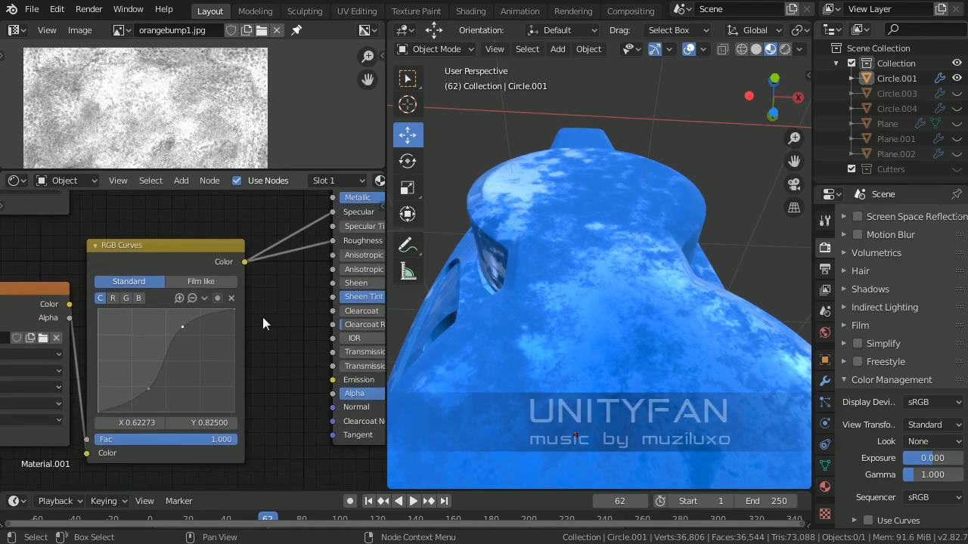
- Adjust and delete both control points of the RGB curve to make it a straight diagonal, and inspect the caliper
scroll(189, 333, up, 1)
drag(182, 335, 184, 341)
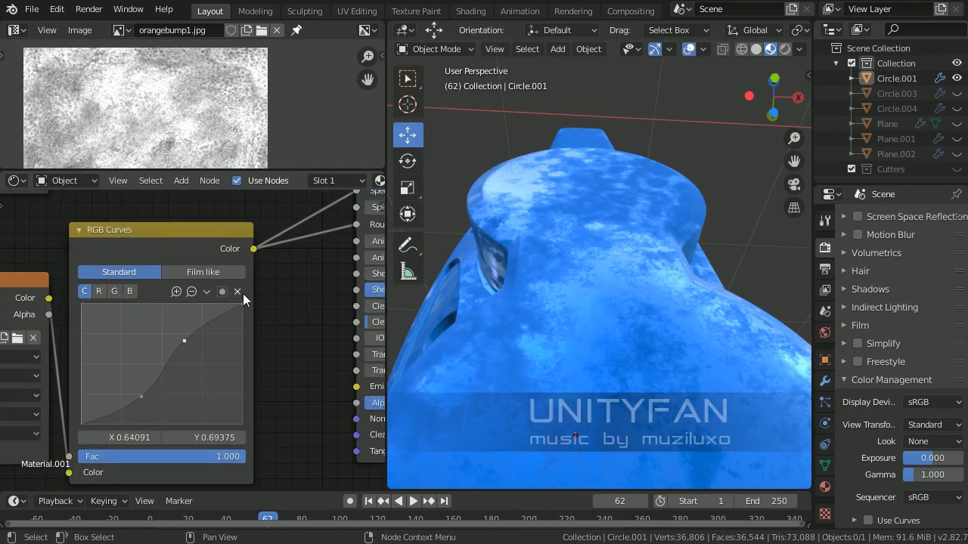
click(238, 292)
click(157, 397)
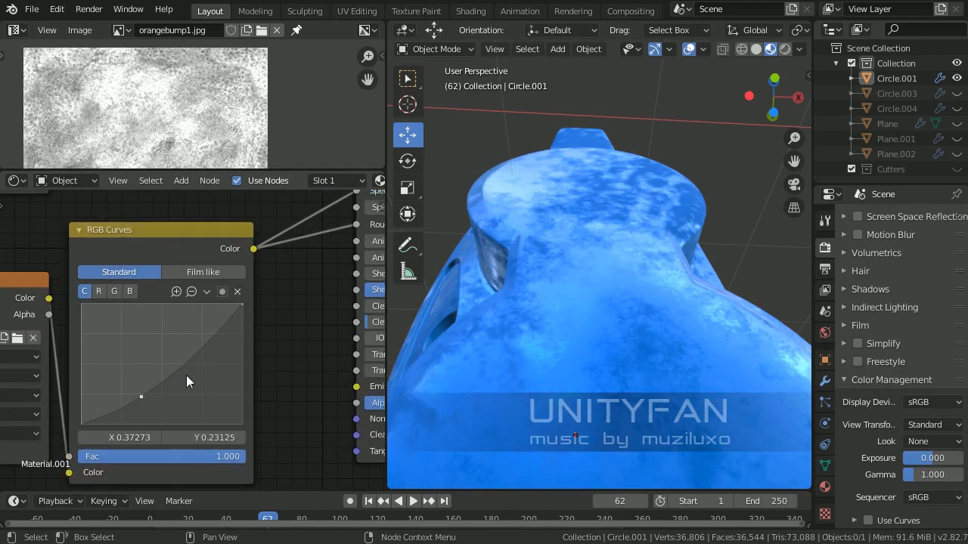
drag(141, 401, 162, 367)
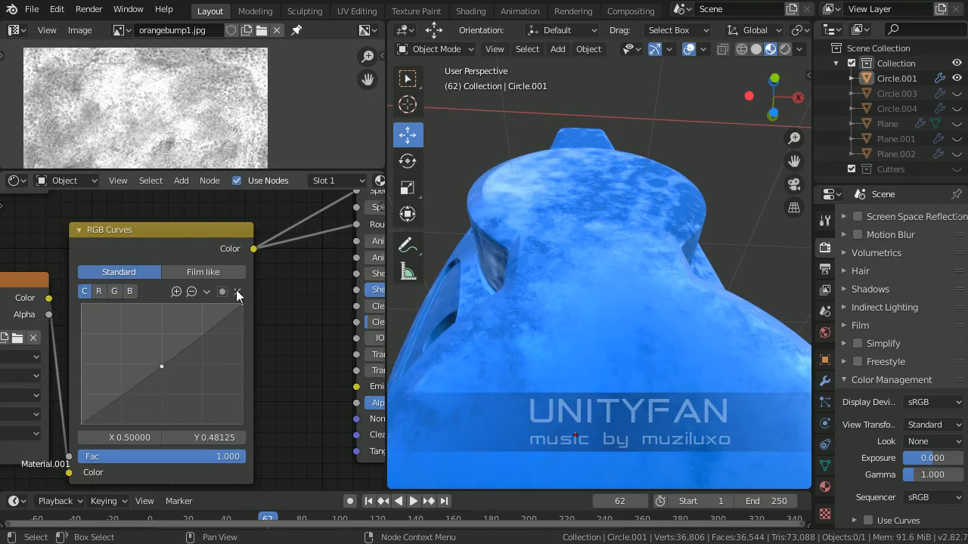
click(237, 292)
middle_drag(507, 285, 666, 281)
middle_drag(235, 310, 260, 313)
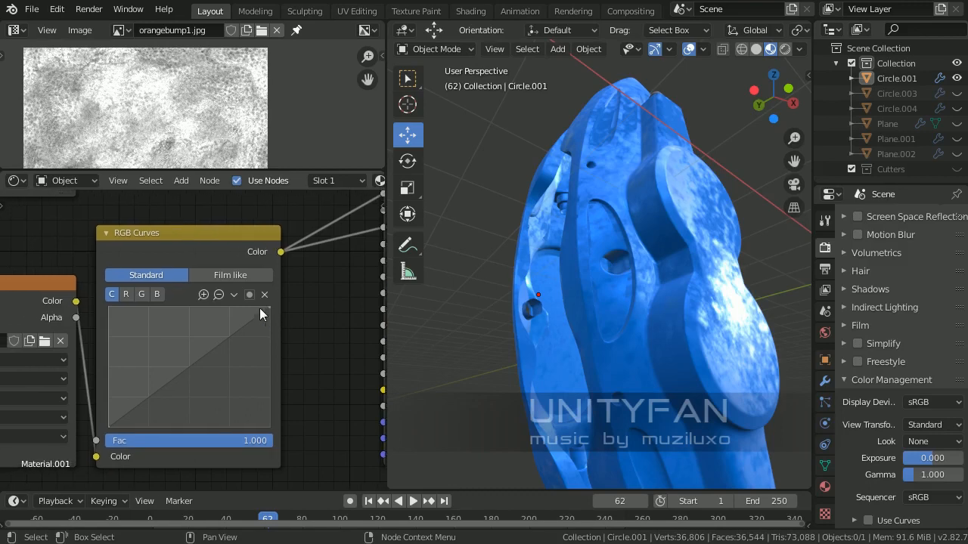
- Add a control point to the RGB curve at X 0.53636, Y 0.74375 and check the effect on the caliper
scroll(209, 350, down, 1)
click(209, 356)
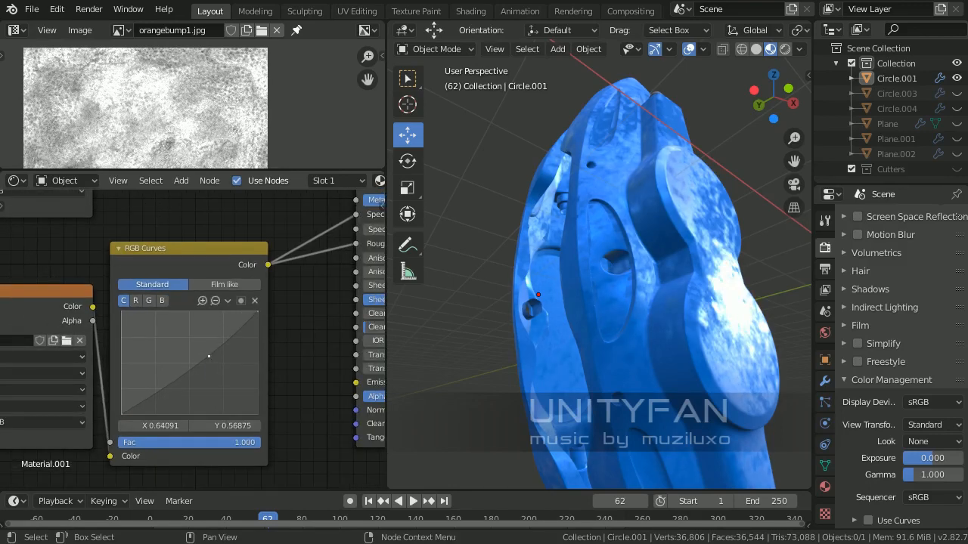
drag(209, 357, 195, 338)
middle_drag(685, 294, 582, 276)
scroll(255, 316, up, 2)
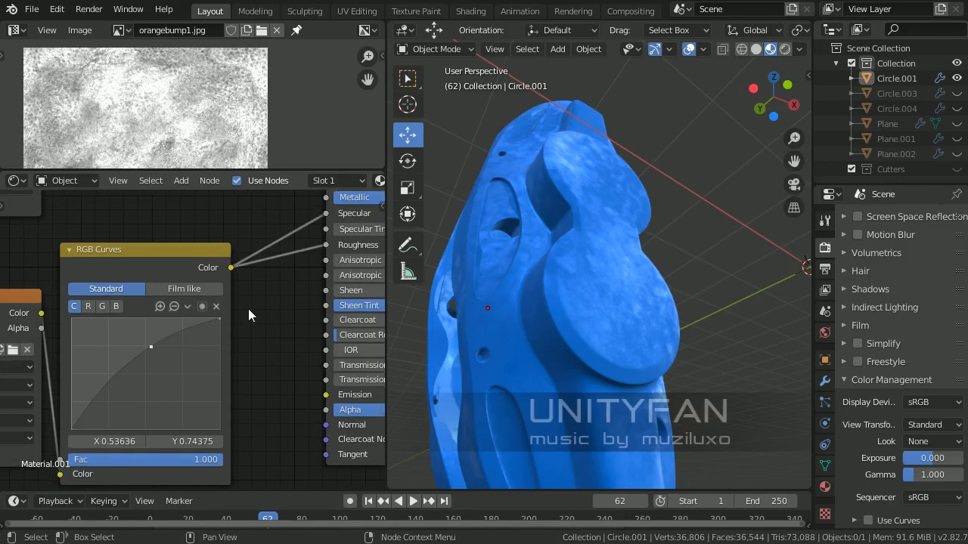
- Disconnect the RGB Curves node from the Principled BSDF's Roughness and delete the RGB Curves node
scroll(297, 298, down, 1)
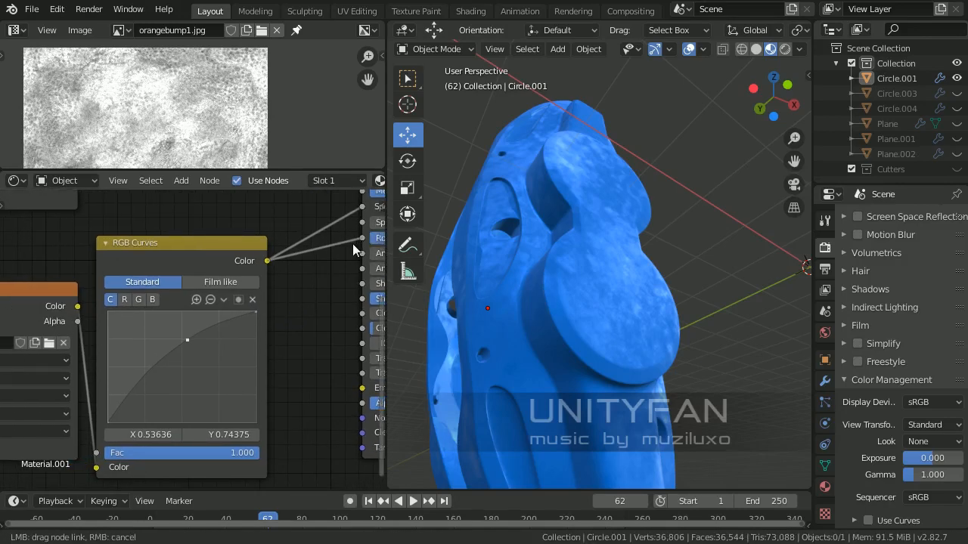
drag(352, 244, 342, 252)
middle_drag(593, 301, 645, 314)
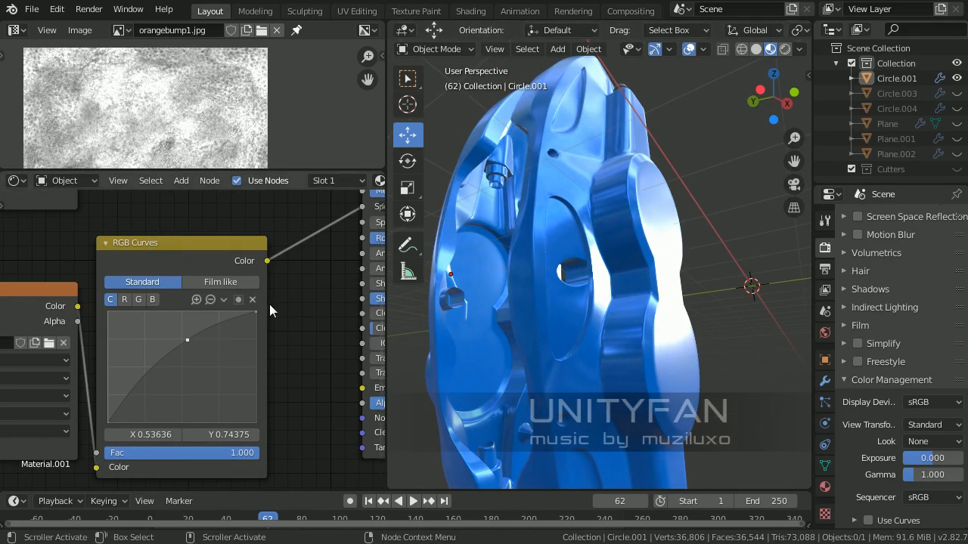
middle_drag(250, 267, 326, 274)
click(252, 254)
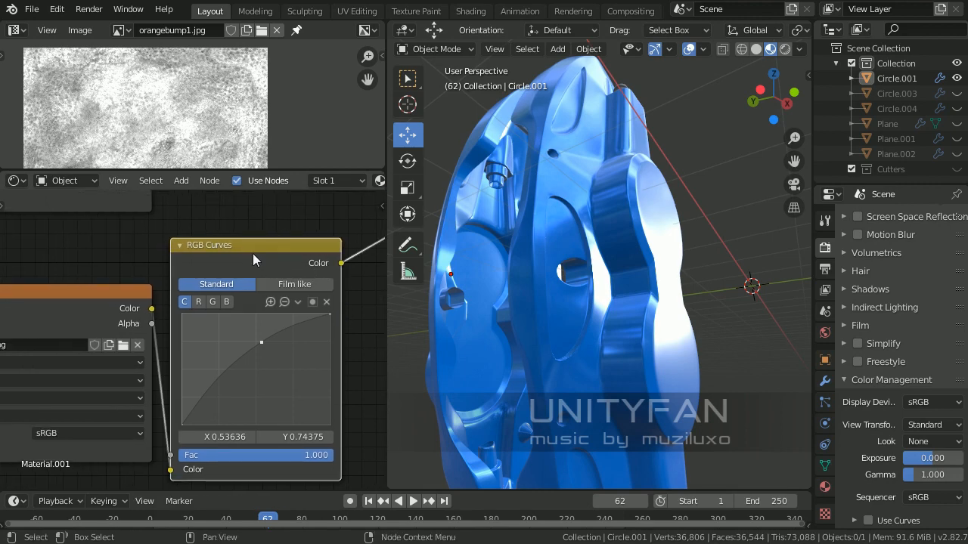
key(x)
- Add a Bright/Contrast node beside the Principled BSDF and connect the orangebump1.jpg texture's Color output to its Color input
middle_drag(248, 276, 156, 309)
key(shift+a)
mouse_move(150, 310)
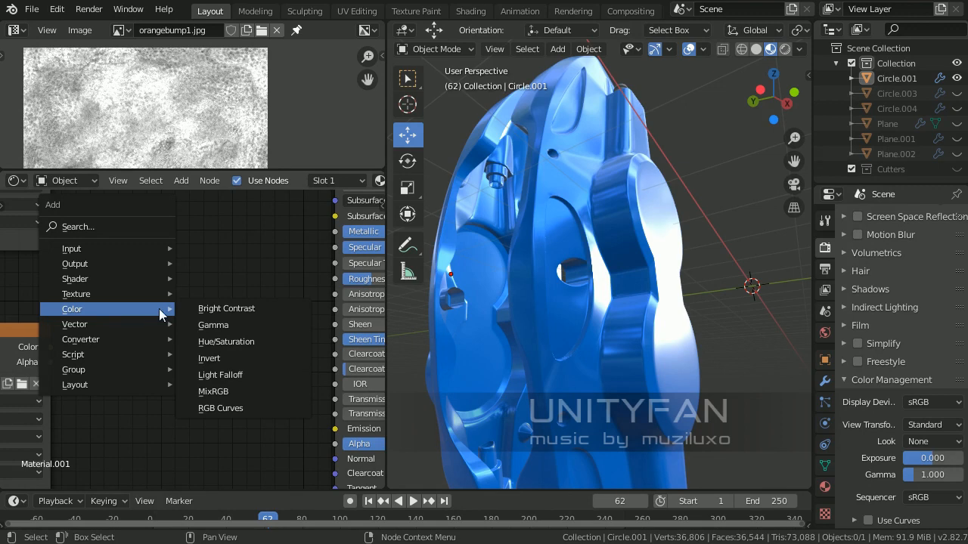
click(210, 315)
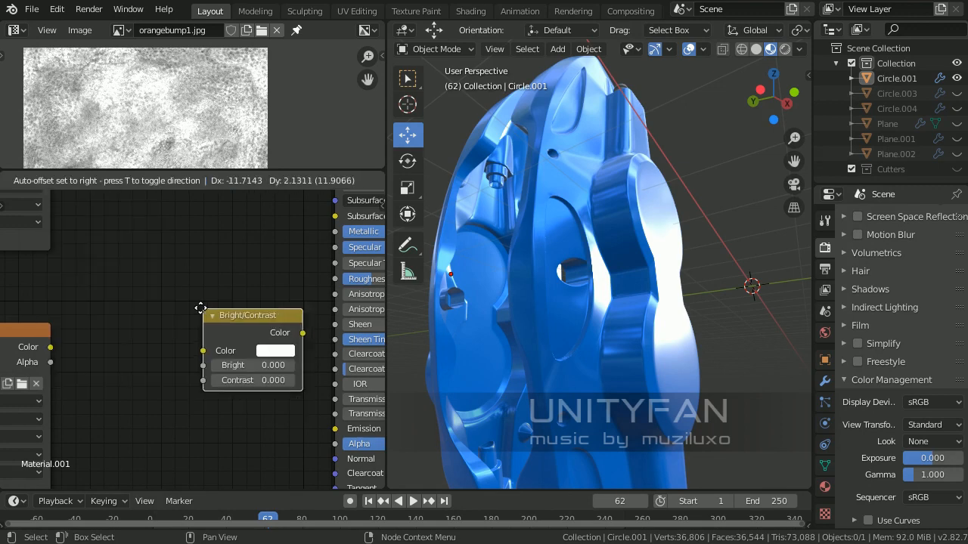
click(130, 293)
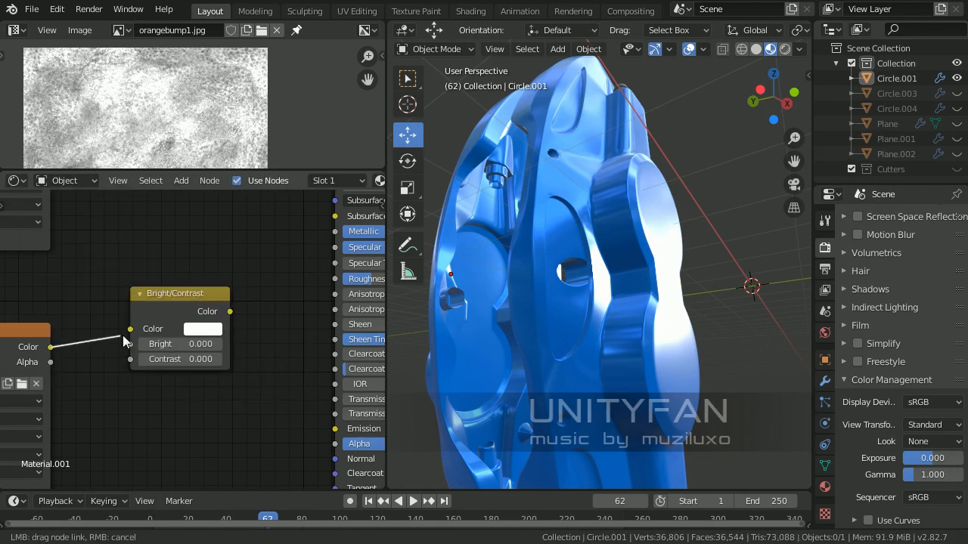
scroll(260, 312, up, 1)
middle_drag(259, 312, 195, 348)
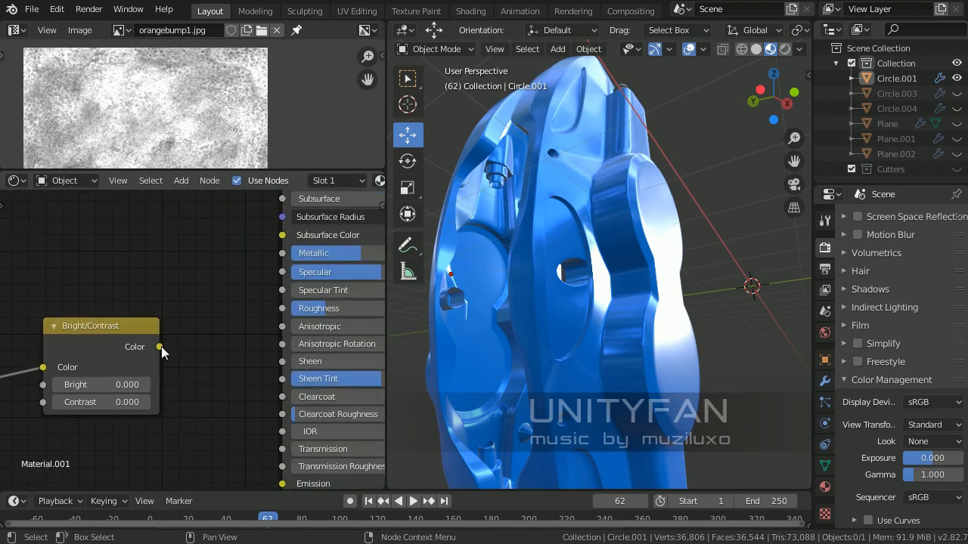
- Connect the Bright/Contrast node's Color output to the shader's Specular input and inspect the caliper's surface
drag(284, 272, 284, 270)
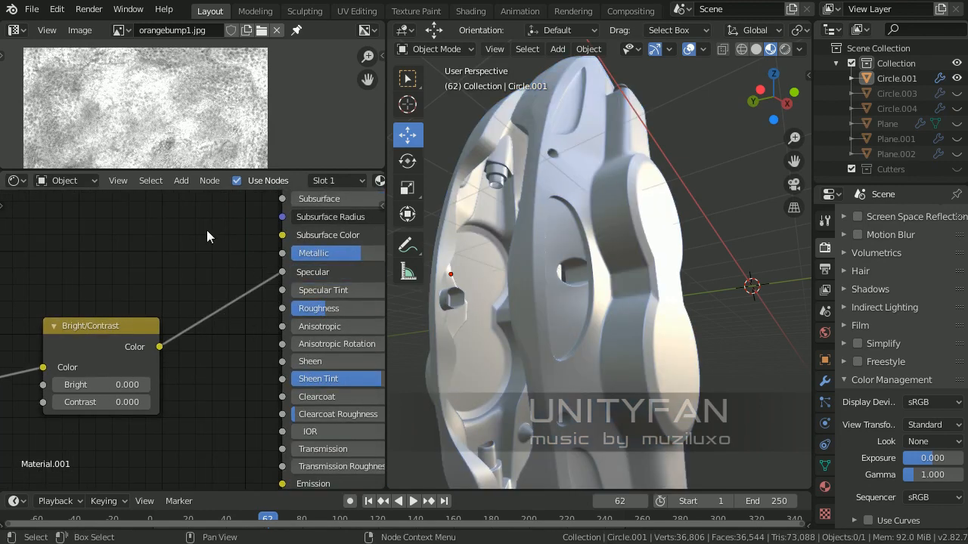
mouse_move(106, 88)
middle_down()
mouse_move(162, 86)
mouse_move(137, 77)
mouse_move(159, 102)
mouse_move(198, 103)
mouse_move(218, 124)
mouse_move(196, 124)
middle_up()
scroll(161, 97, up, 3)
scroll(242, 120, down, 3)
middle_drag(648, 249, 575, 280)
scroll(608, 225, up, 5)
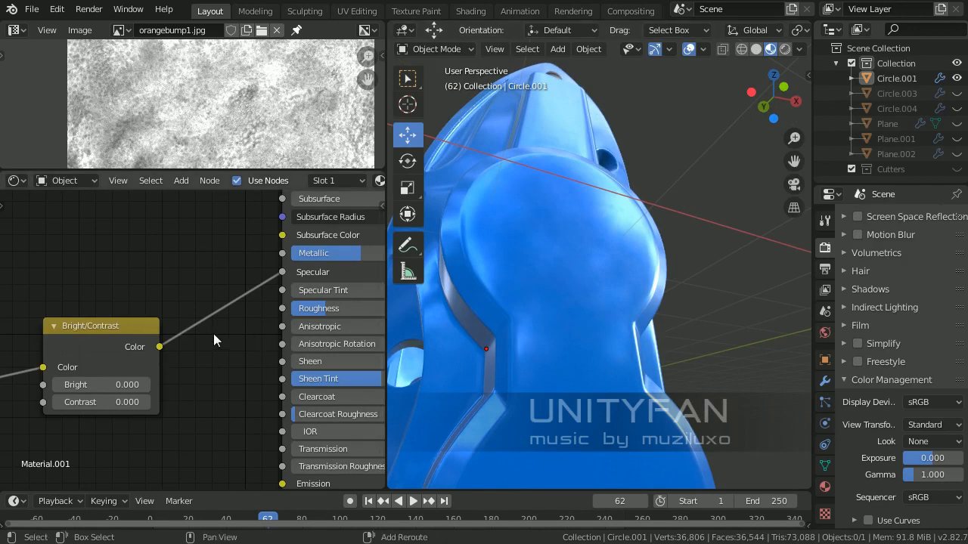
- Raise the Bright/Contrast node's contrast and settle it at 4.9 while checking the caliper's highlights
middle_drag(94, 363, 152, 288)
scroll(171, 316, up, 1)
drag(171, 323, 198, 323)
middle_drag(665, 305, 620, 284)
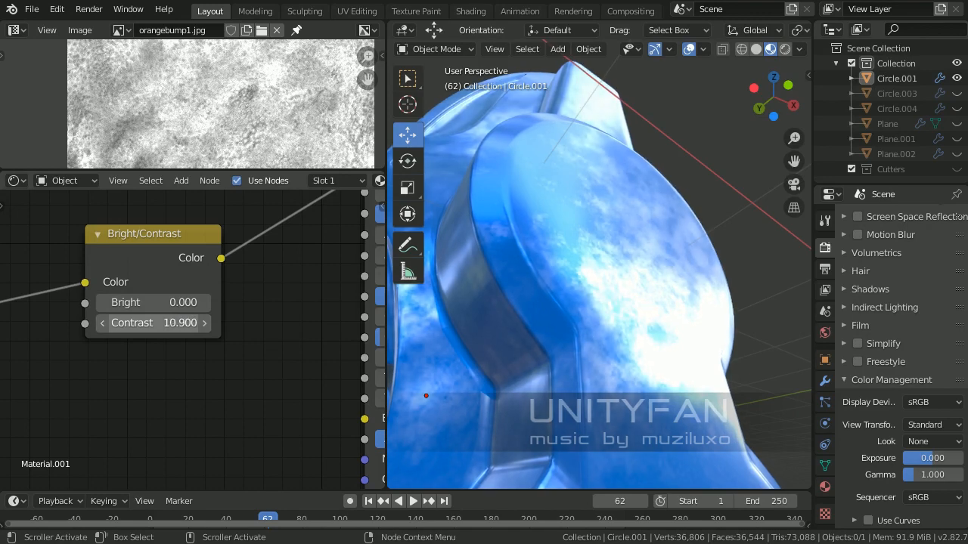
drag(180, 323, 186, 323)
middle_drag(573, 256, 575, 303)
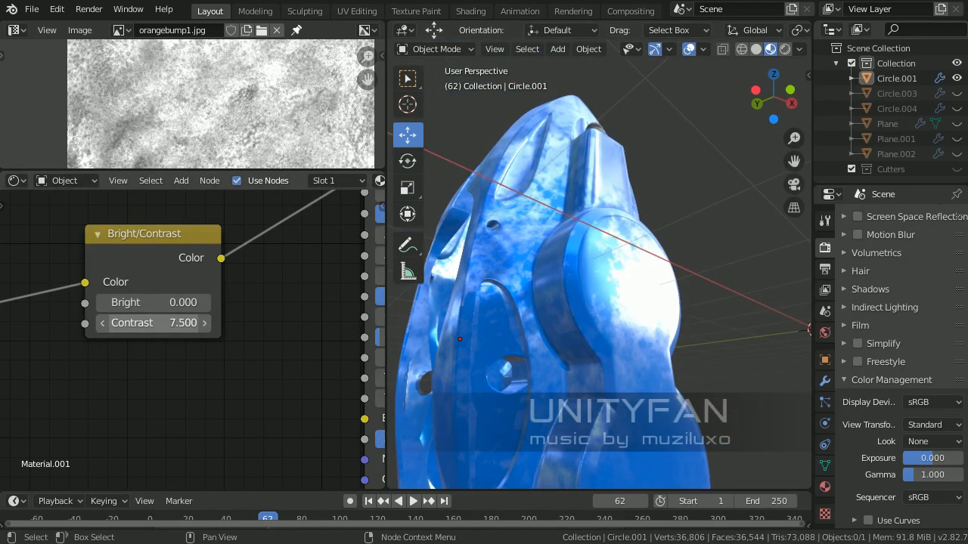
drag(168, 323, 151, 323)
middle_drag(697, 317, 507, 247)
scroll(245, 118, down, 3)
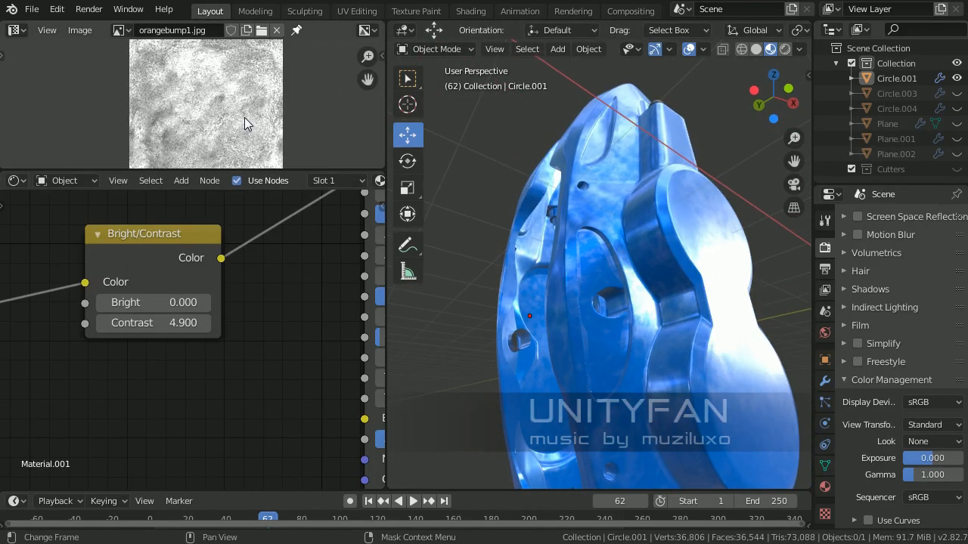
- Scale the caliper's entire UV layout down over the orangebump1.jpg texture in Edit Mode, then return to Object Mode
scroll(616, 219, up, 8)
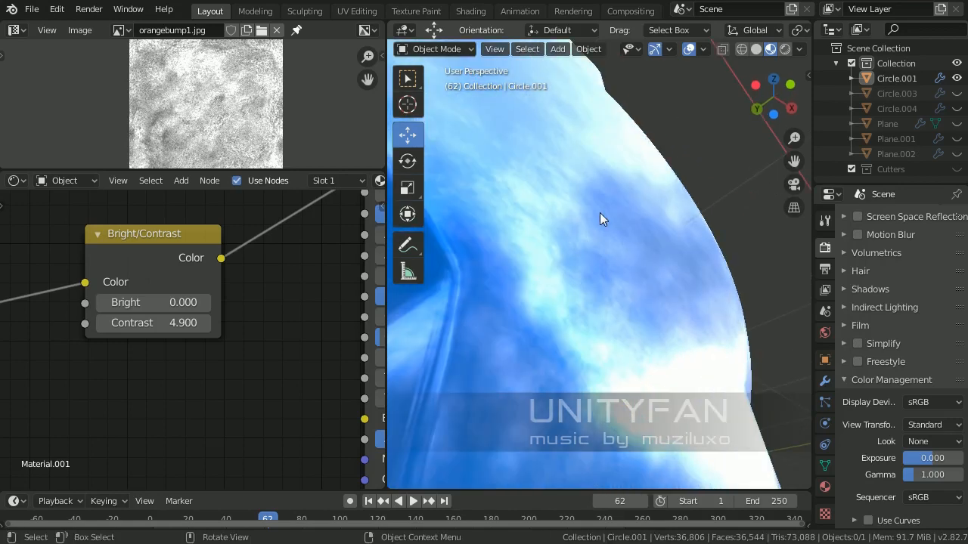
key(Tab)
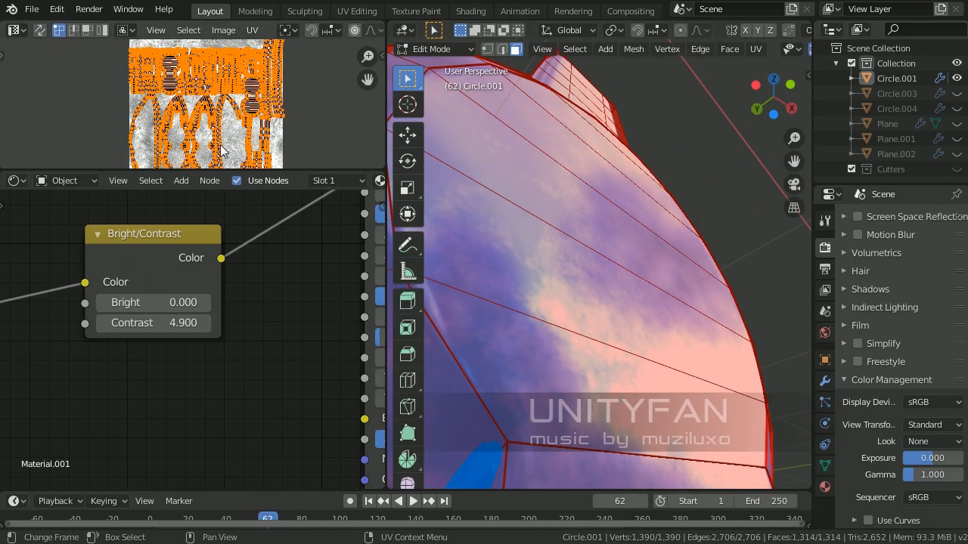
scroll(237, 115, down, 2)
middle_drag(237, 115, 198, 112)
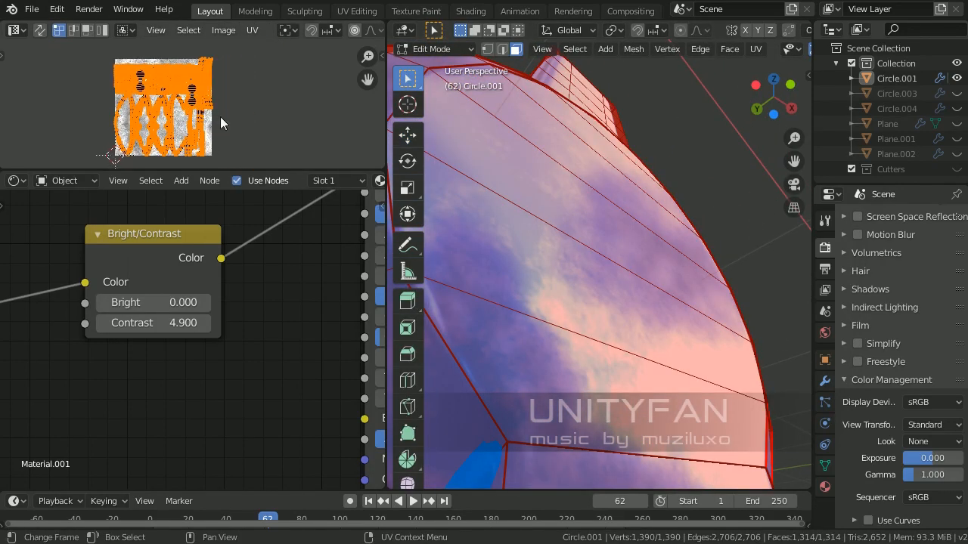
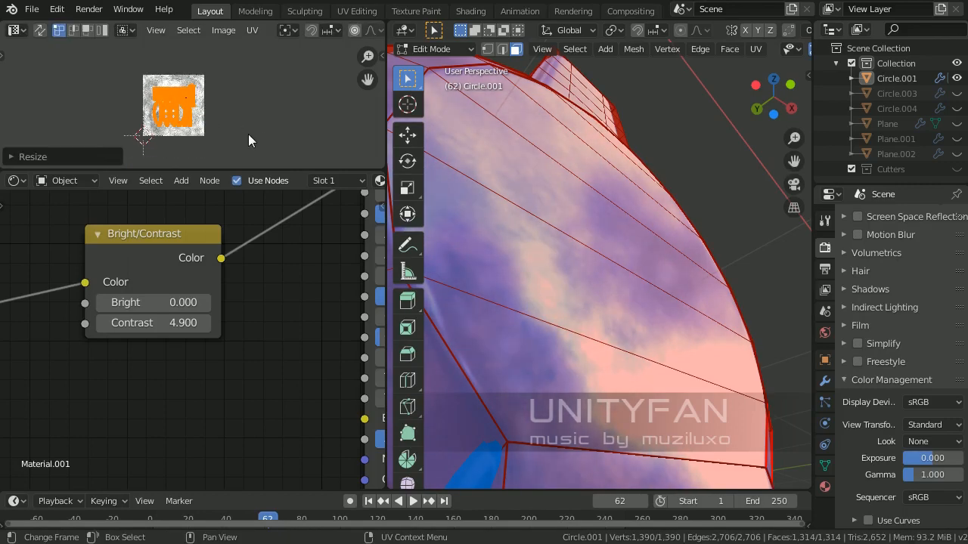
scroll(248, 134, up, 6)
key(s)
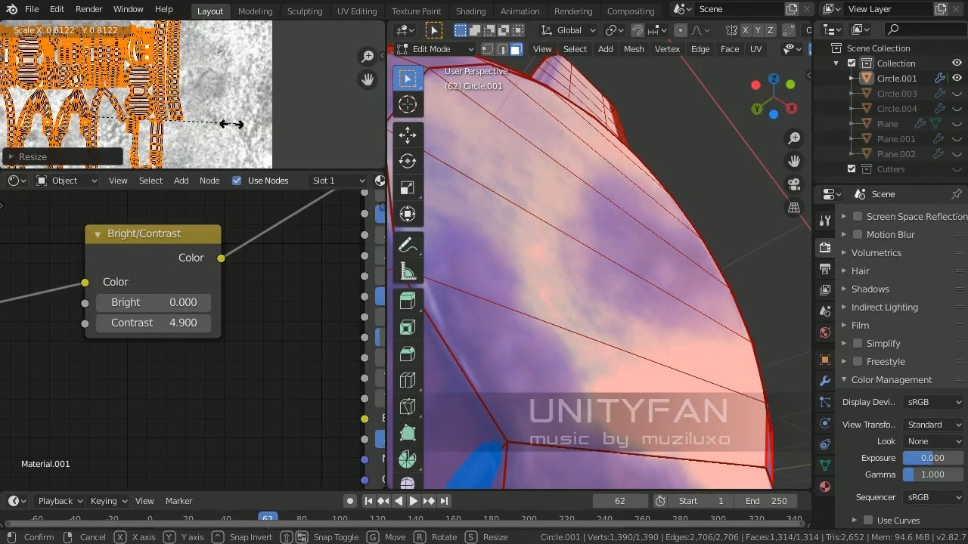
click(216, 125)
key(Tab)
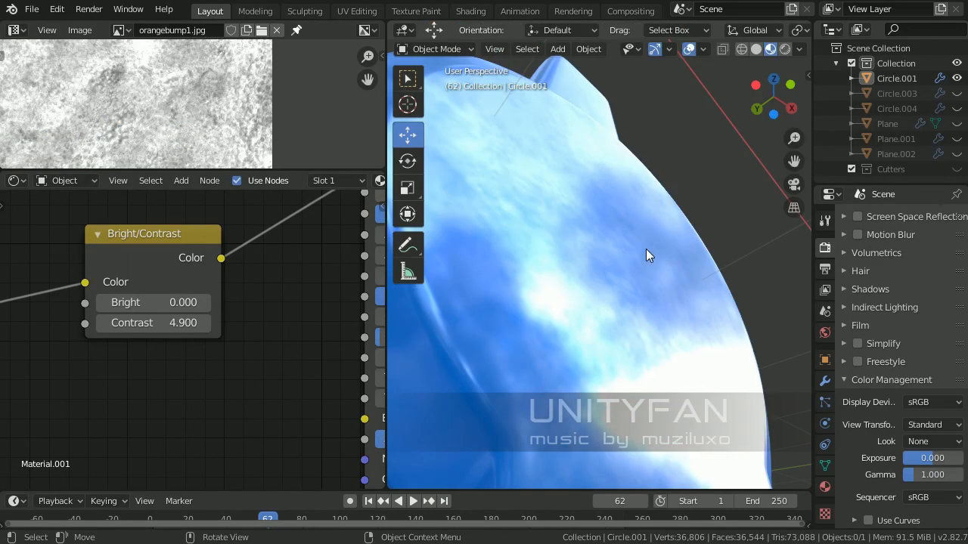
middle_drag(647, 254, 627, 303)
scroll(648, 202, down, 5)
- Shrink the caliper's UV layout a bit further and check the texture on the model in Object Mode
key(Tab)
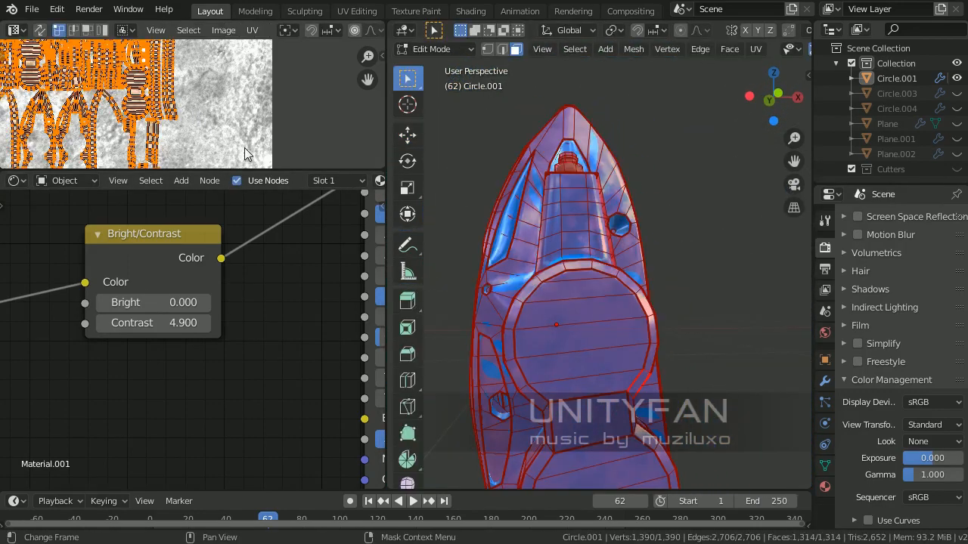
key(s)
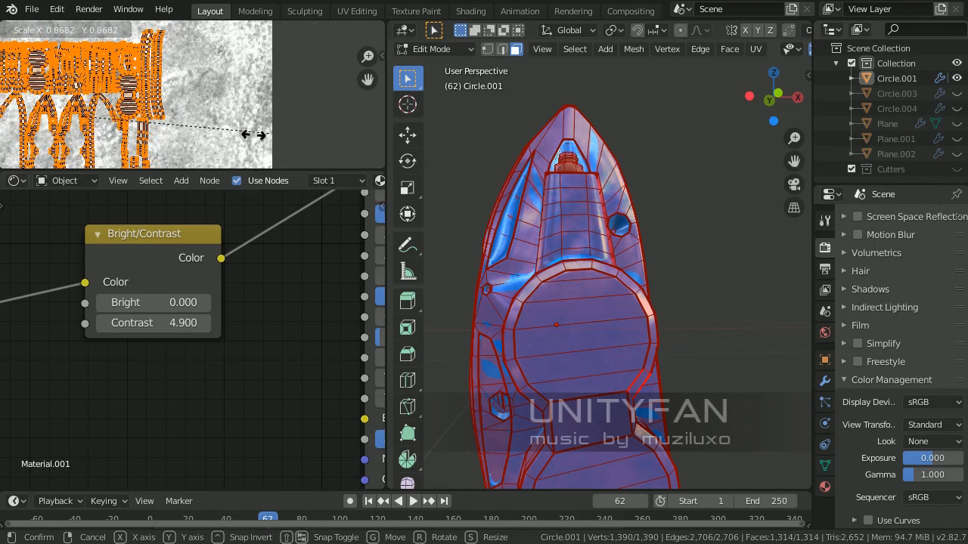
click(257, 146)
middle_drag(566, 311, 544, 326)
key(Tab)
scroll(155, 117, up, 2)
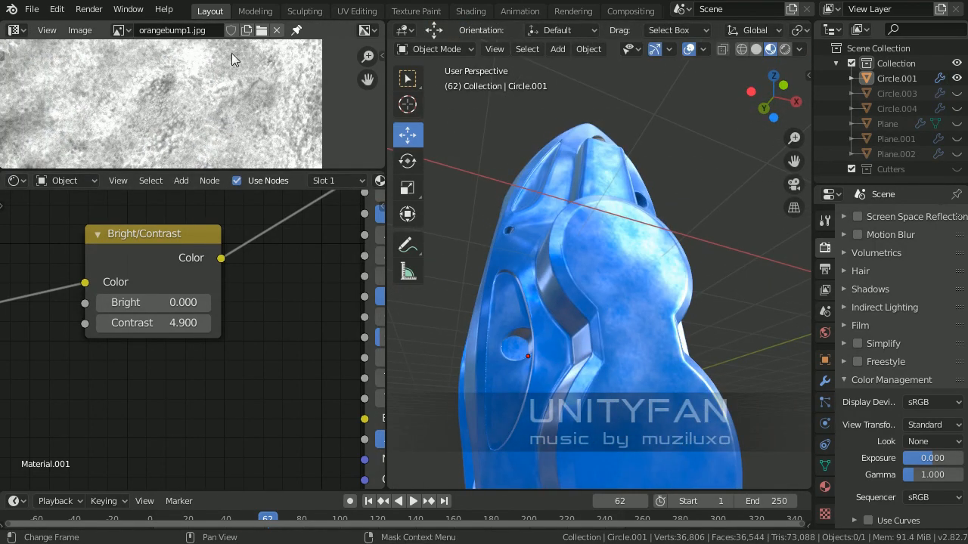
- Load the blue brake caliper reference photo from the ep_021 folder into the image editor
click(261, 30)
click(575, 155)
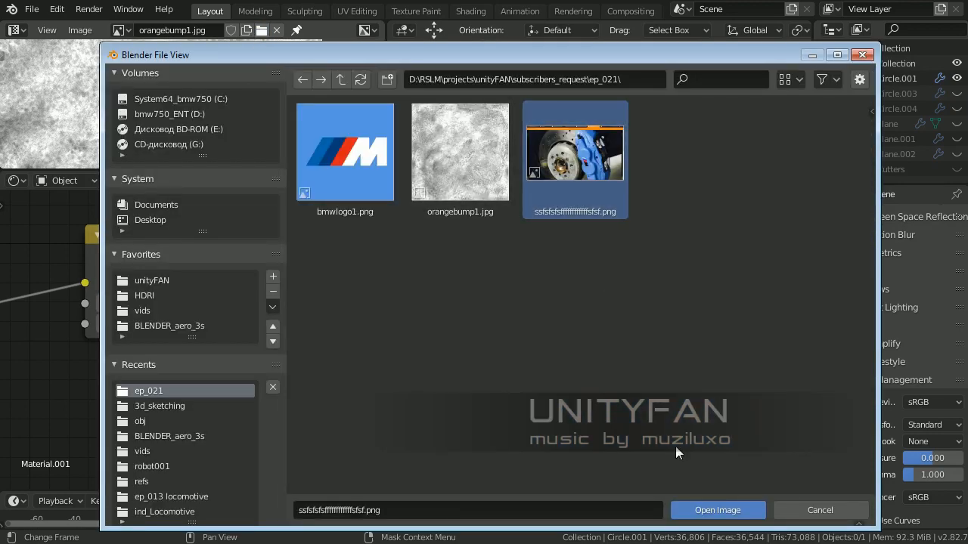
click(716, 508)
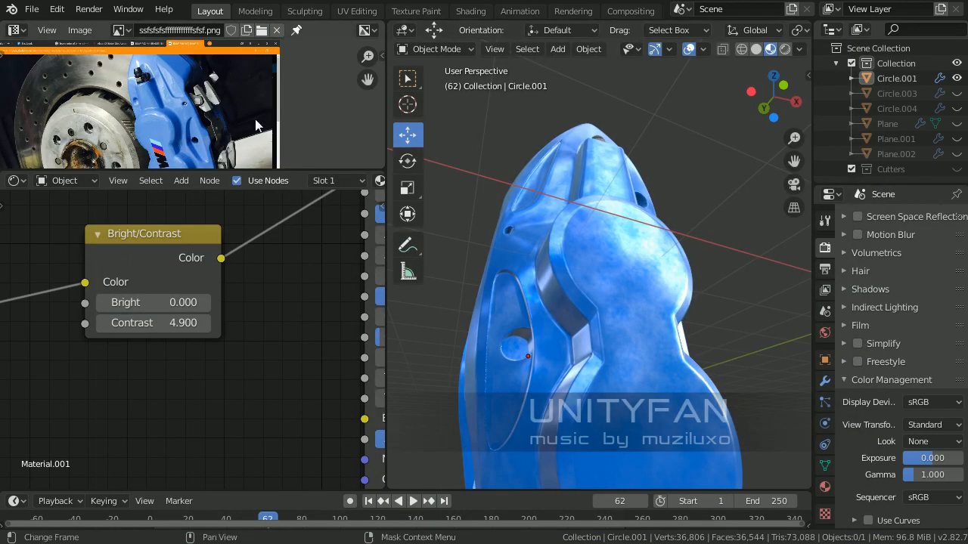
scroll(201, 112, up, 6)
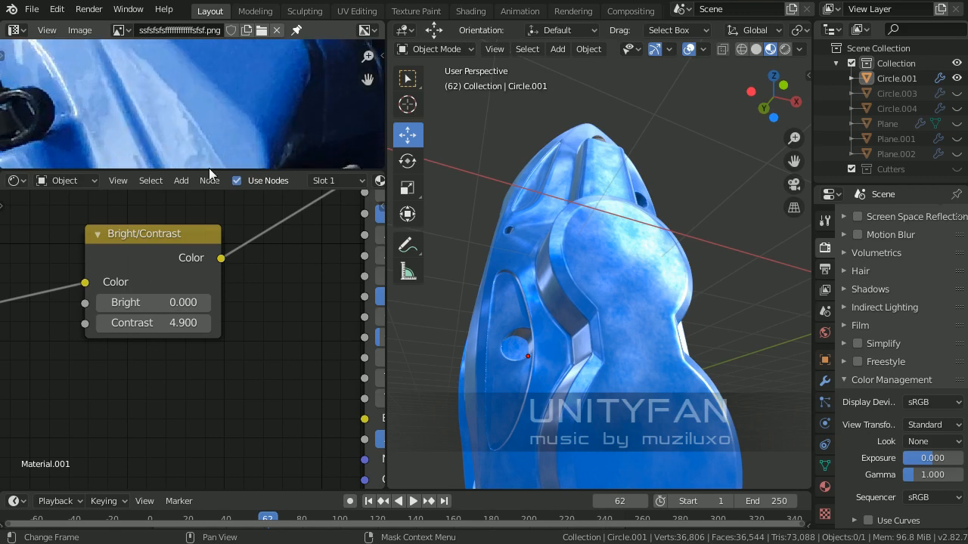
- Enlarge the image editor and examine the painted caliper's surface reflections in the reference photo
drag(226, 171, 226, 388)
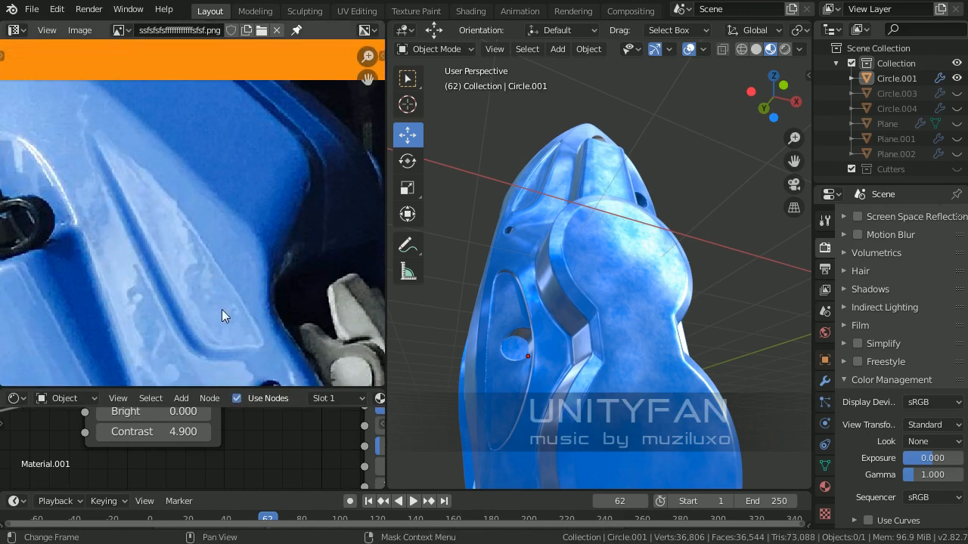
scroll(244, 257, down, 2)
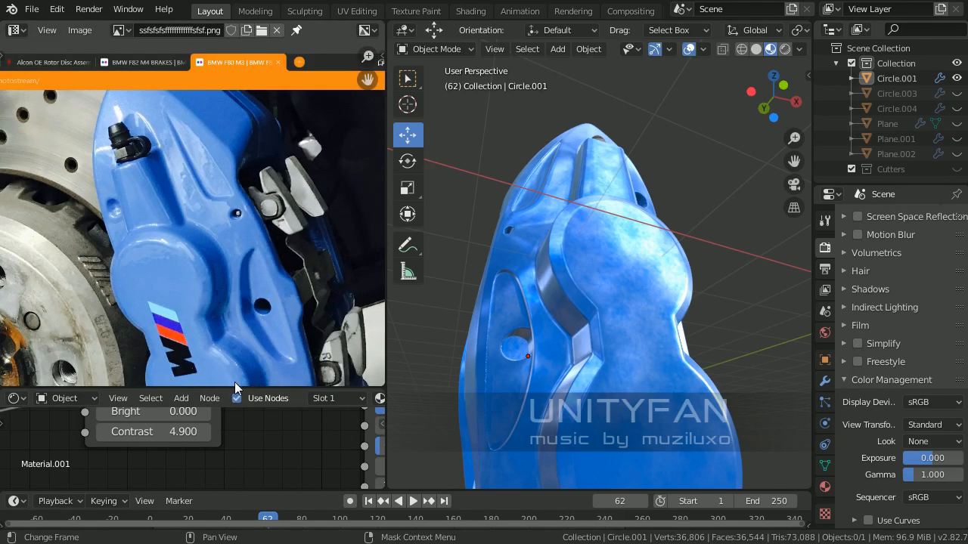
drag(235, 384, 219, 226)
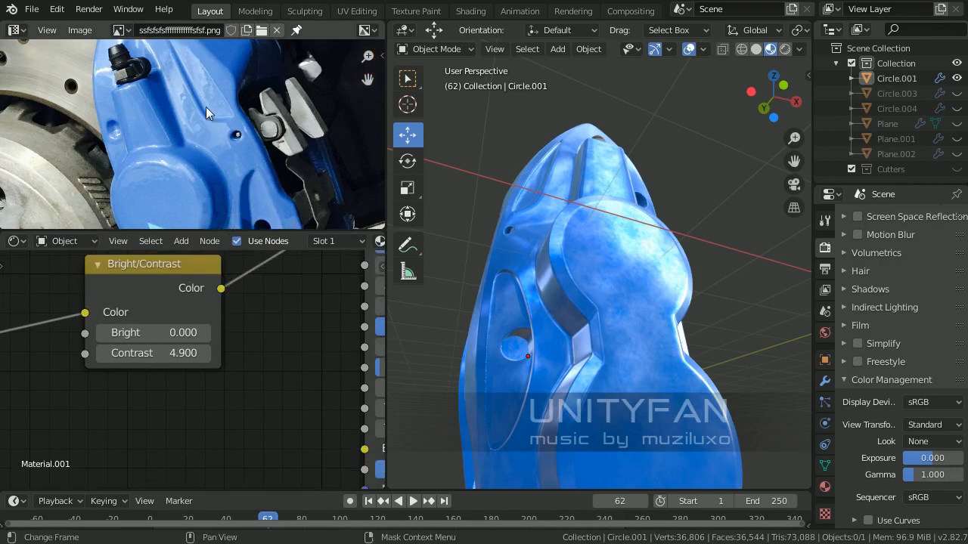
scroll(206, 107, up, 2)
middle_drag(199, 134, 213, 207)
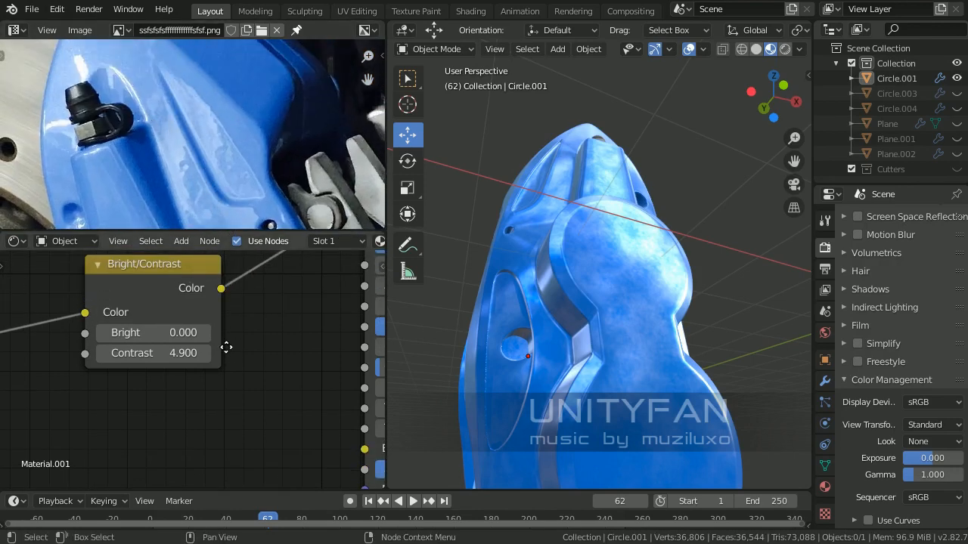
- Set the Bright/Contrast node's contrast to 2
middle_drag(185, 352, 188, 412)
middle_drag(574, 325, 609, 314)
click(182, 413)
text(4.9)
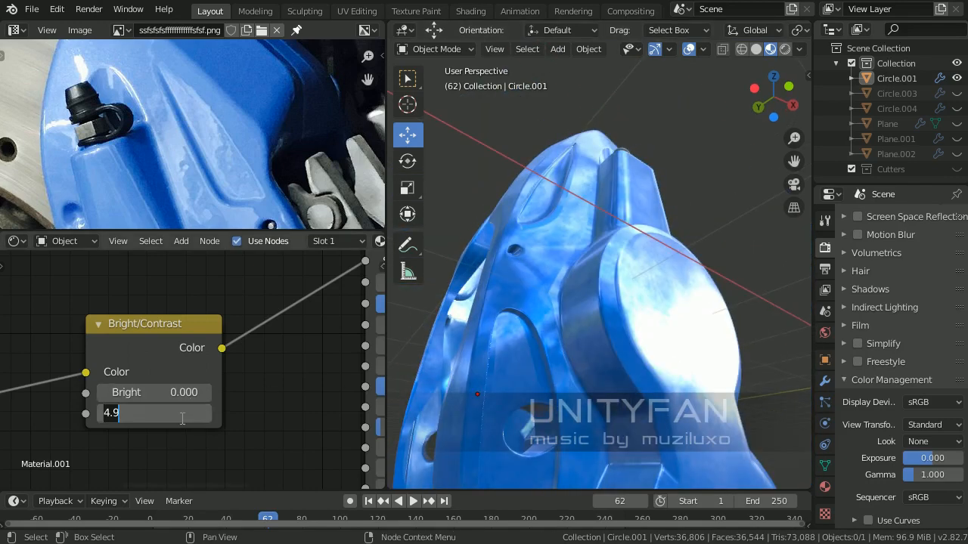
key(Escape)
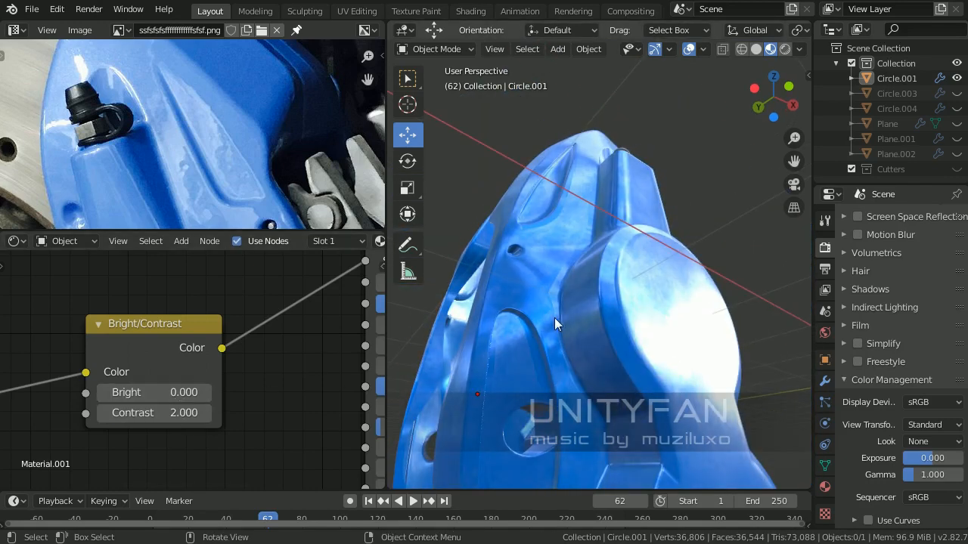
- Examine the caliper's surface finish from several angles and compare the model and its UV layout with the reference photo
middle_drag(554, 318, 711, 264)
scroll(681, 261, up, 5)
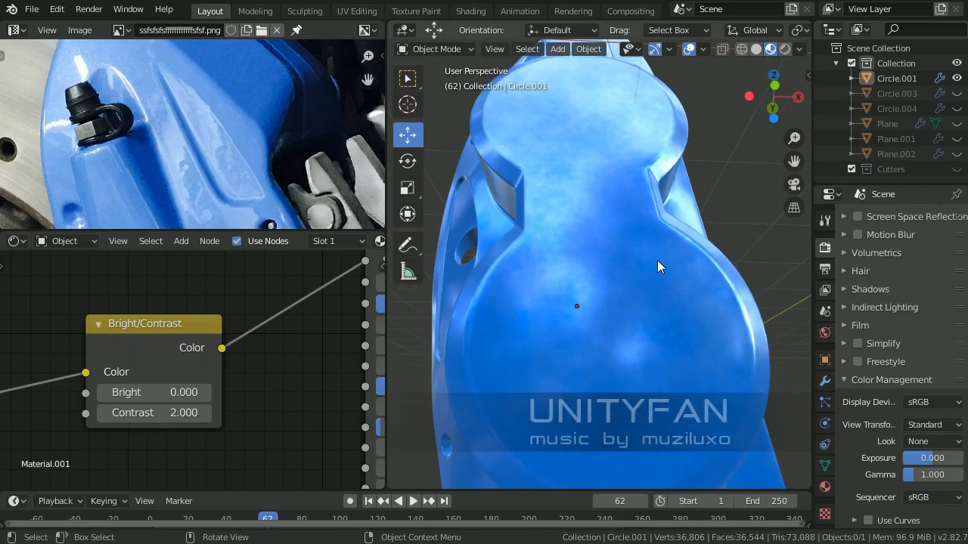
click(645, 265)
key(Tab)
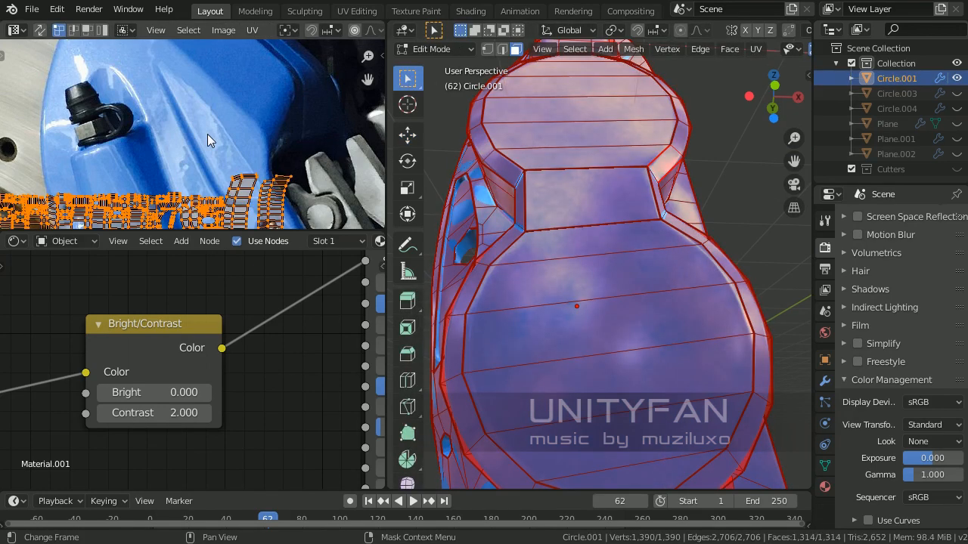
scroll(207, 134, down, 3)
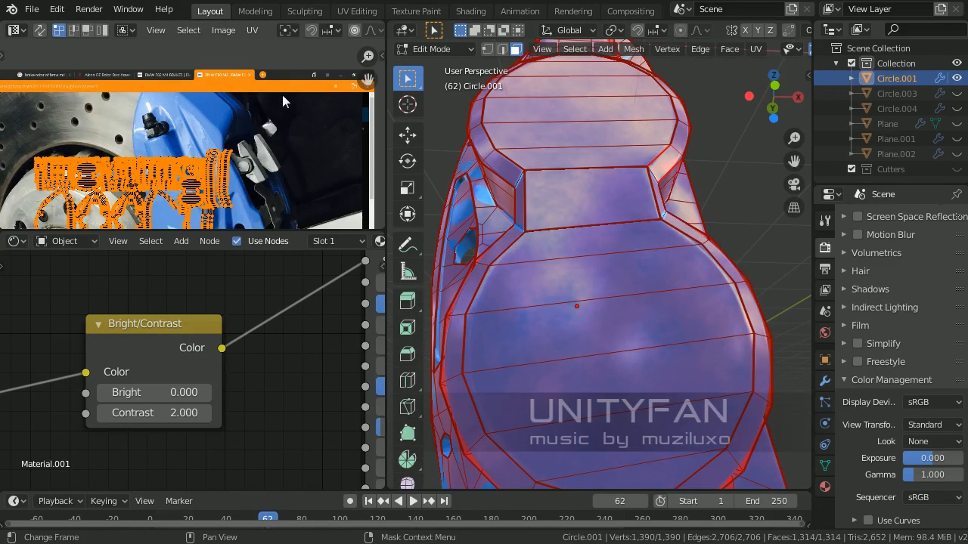
key(Tab)
middle_drag(587, 243, 571, 256)
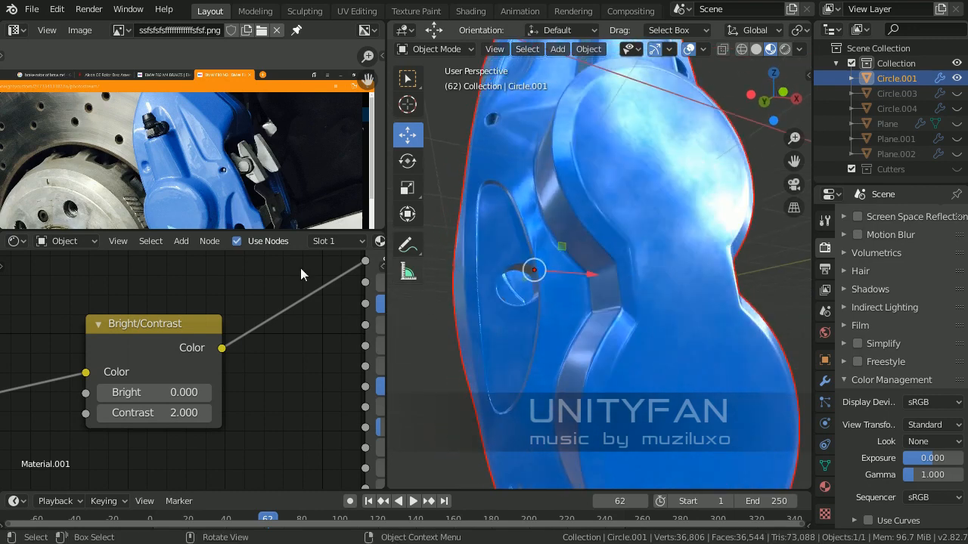
scroll(608, 250, down, 5)
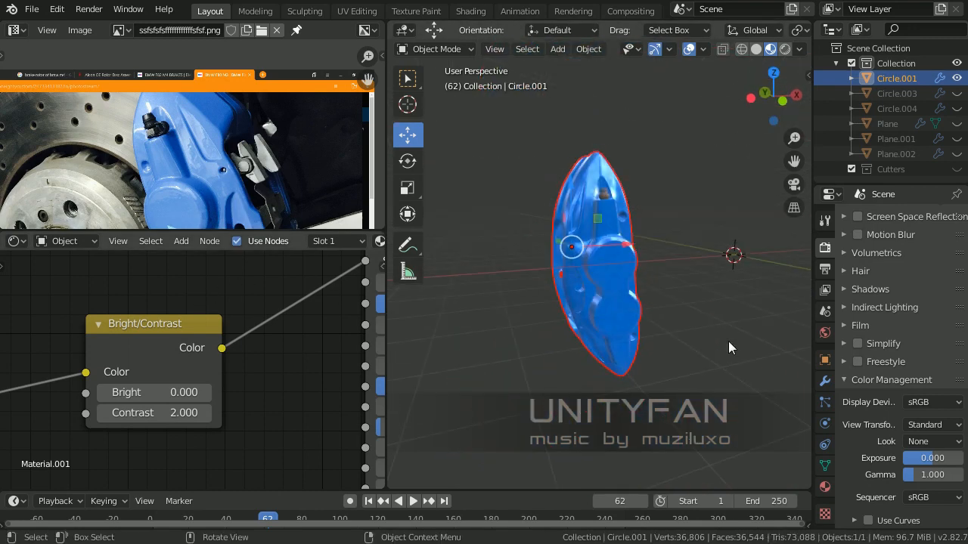
middle_drag(728, 341, 651, 325)
- Join the image editor and shader editor areas so the shader editor takes over the full combined space
right_click(225, 231)
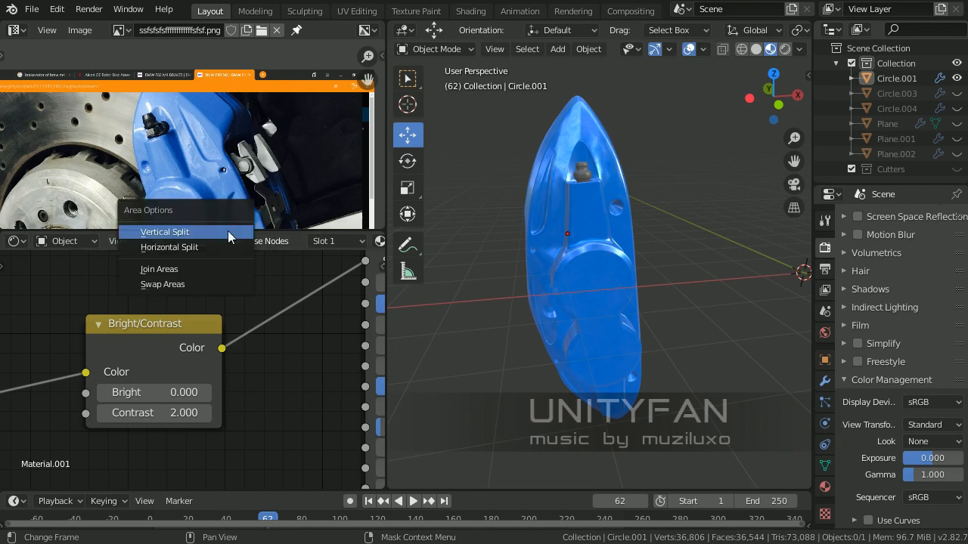
click(160, 269)
click(192, 207)
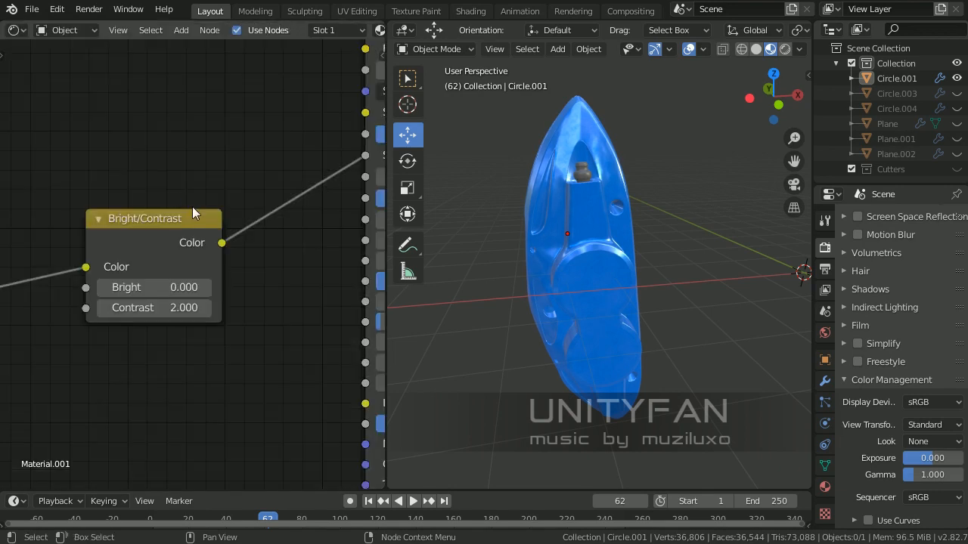
- Add a 2 m plane at the world origin and collapse its creation settings
scroll(217, 243, up, 1)
middle_drag(577, 273, 609, 239)
scroll(655, 309, up, 2)
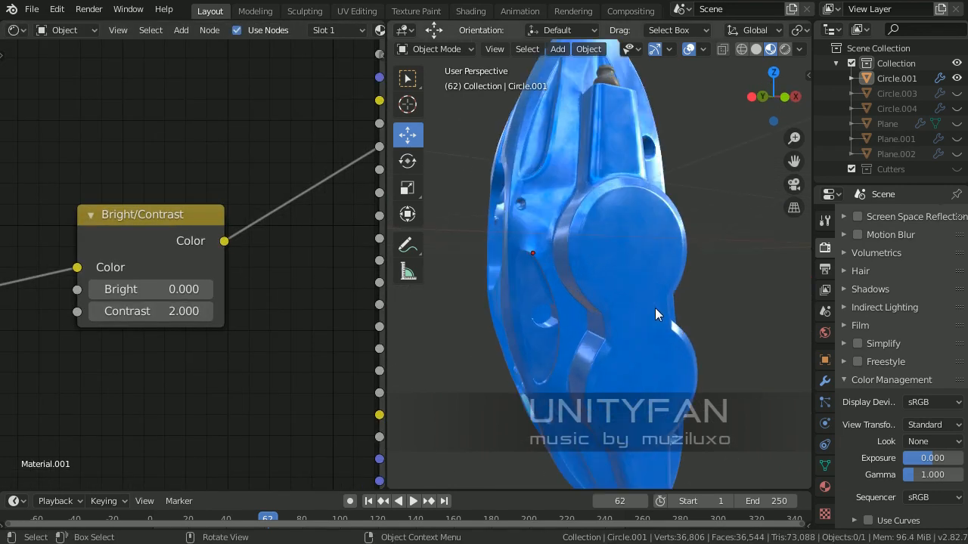
shift+middle_drag(655, 310, 633, 306)
scroll(617, 264, down, 5)
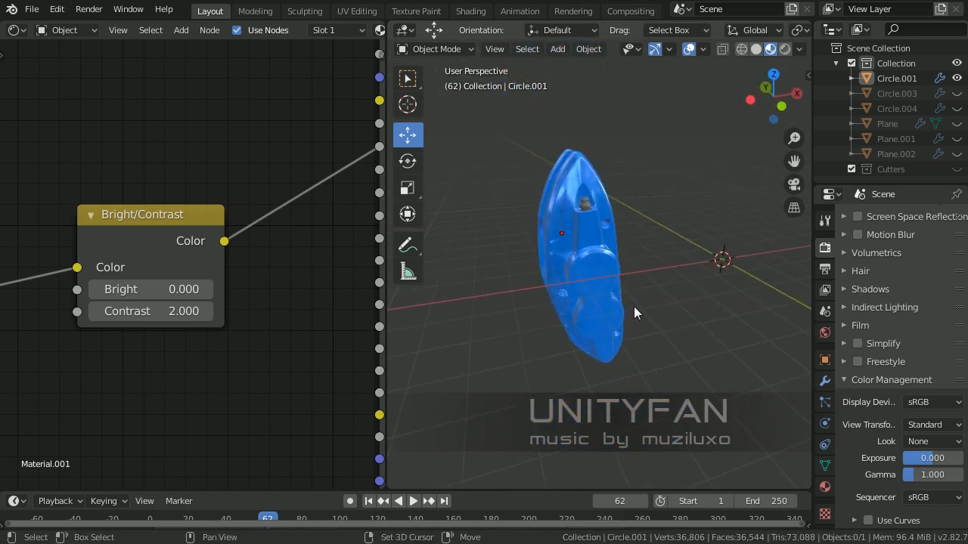
key(shift+a)
mouse_move(580, 252)
click(690, 249)
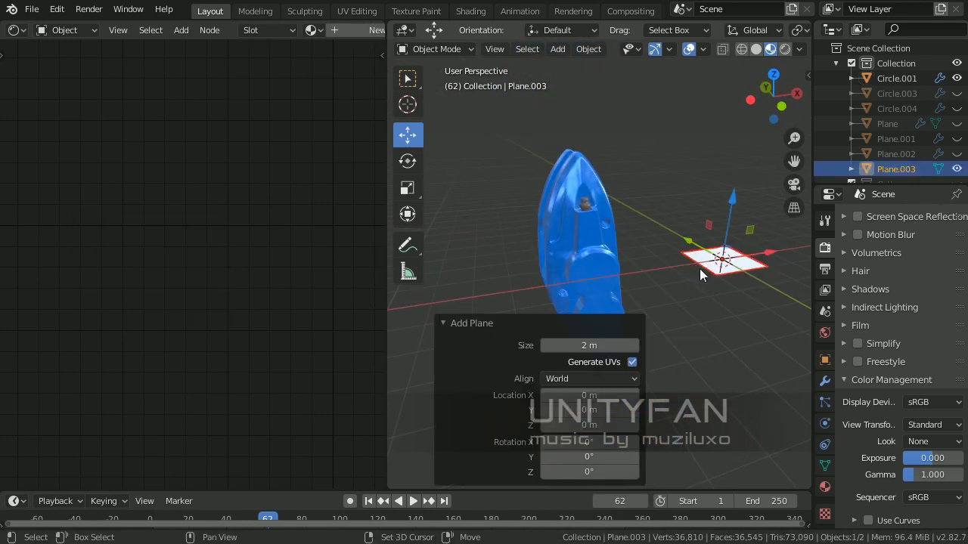
scroll(617, 275, up, 2)
click(447, 322)
scroll(655, 284, up, 5)
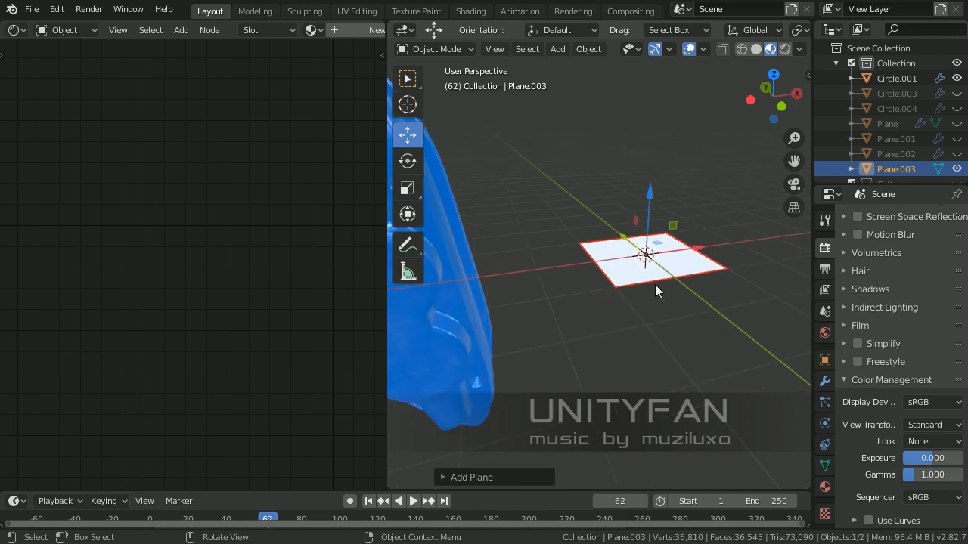
middle_drag(672, 296, 663, 320)
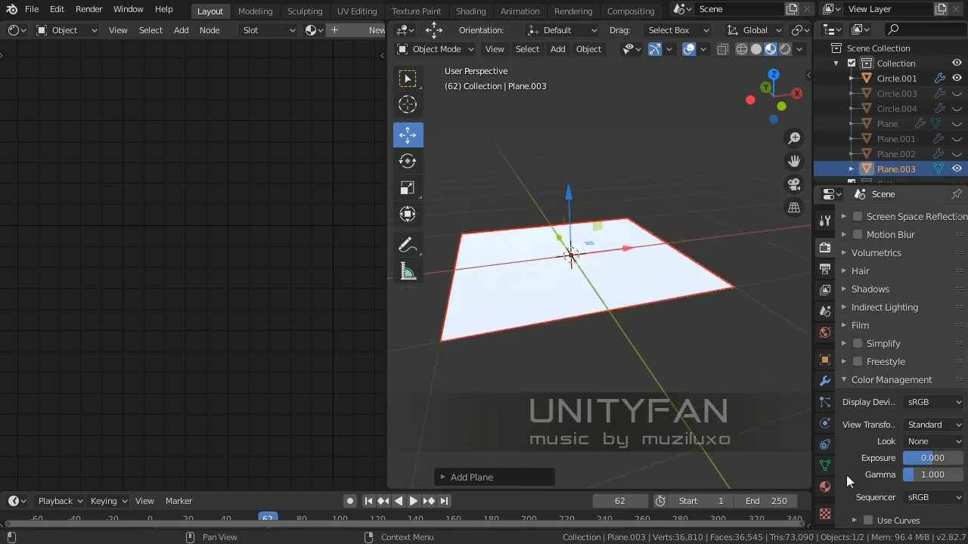
- Create a new material on the plane and add an Image Texture node to it that loads bmwlogo1.png
click(824, 486)
click(897, 286)
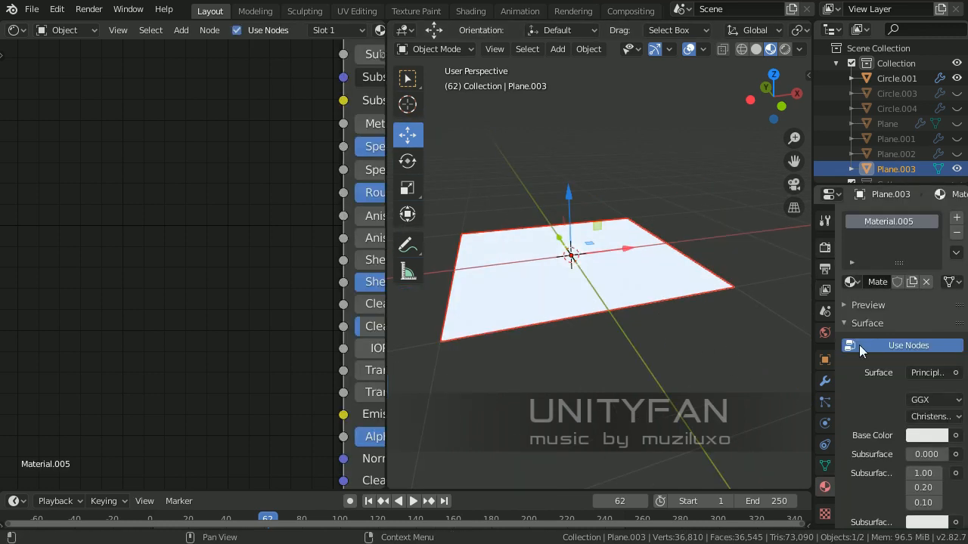
scroll(190, 235, down, 2)
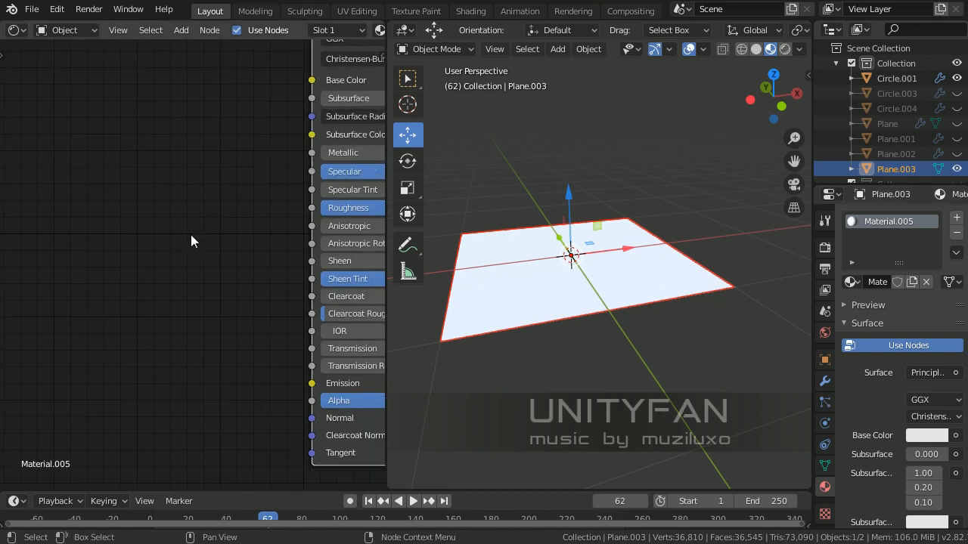
key(shift+a)
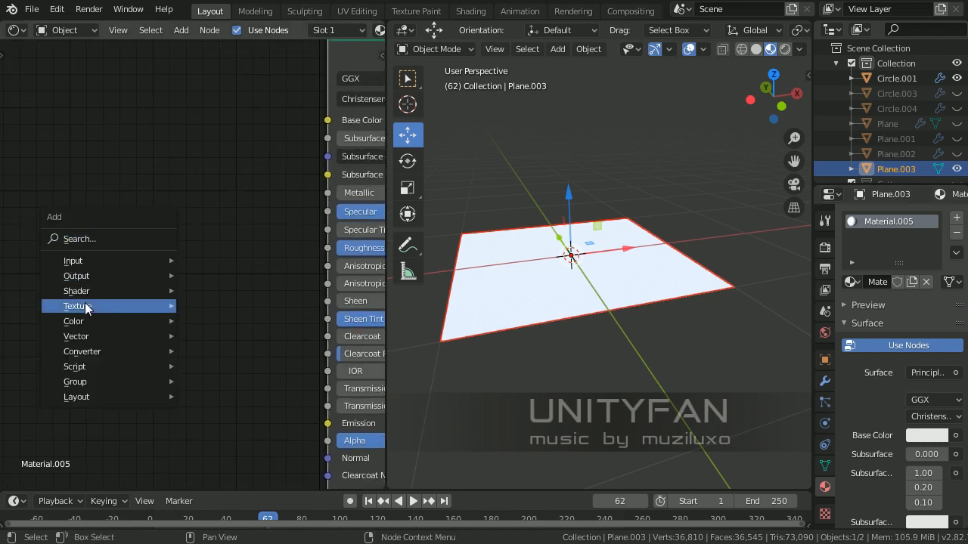
mouse_move(113, 306)
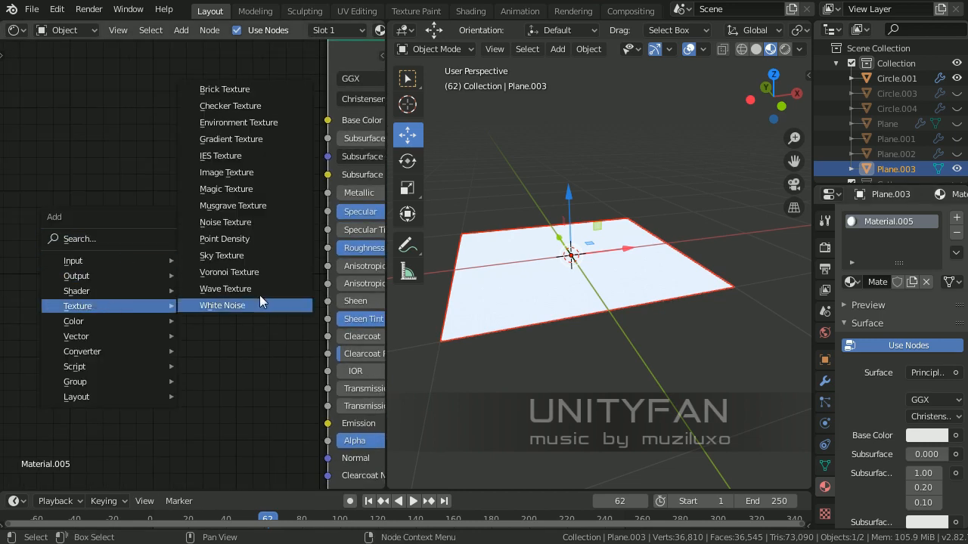
click(234, 171)
click(189, 191)
click(187, 176)
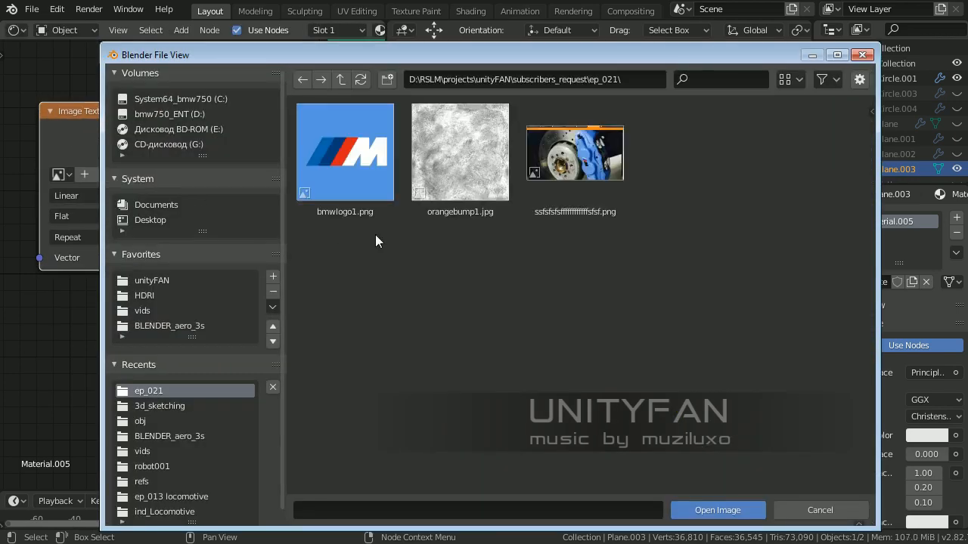
click(718, 511)
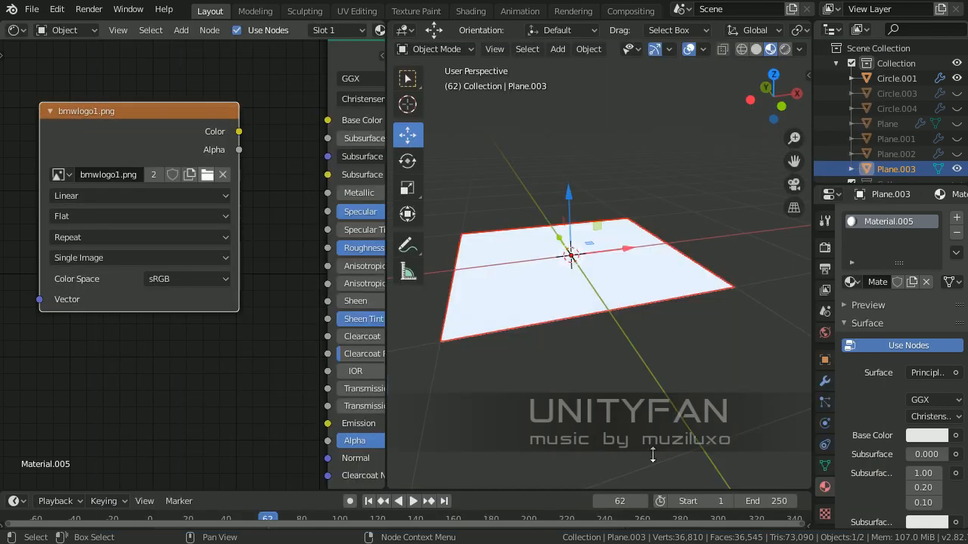
- Connect the logo image's Color output to the Base Color of the Principled BSDF and check the logo on the plane
middle_drag(264, 189, 218, 215)
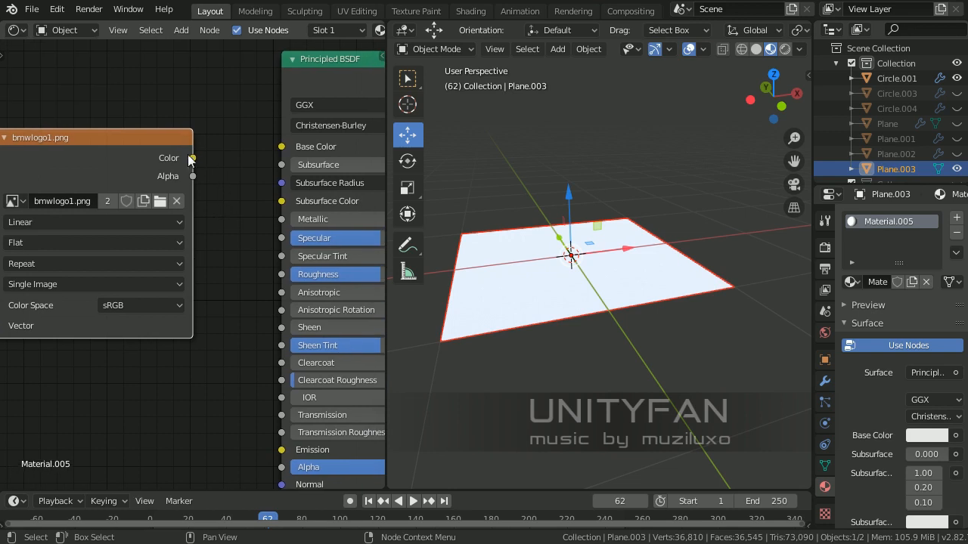
drag(192, 158, 280, 151)
middle_drag(579, 281, 609, 298)
scroll(609, 298, up, 2)
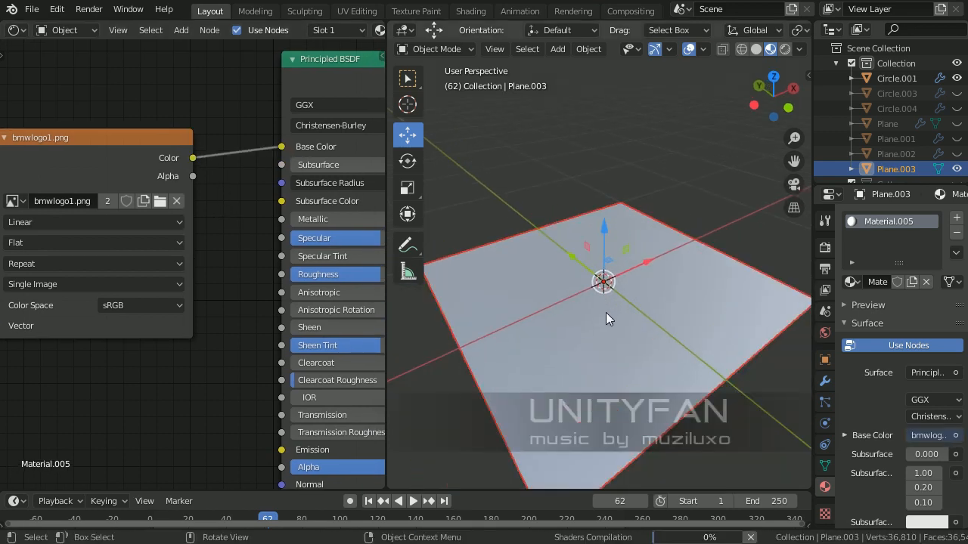
scroll(606, 312, up, 6)
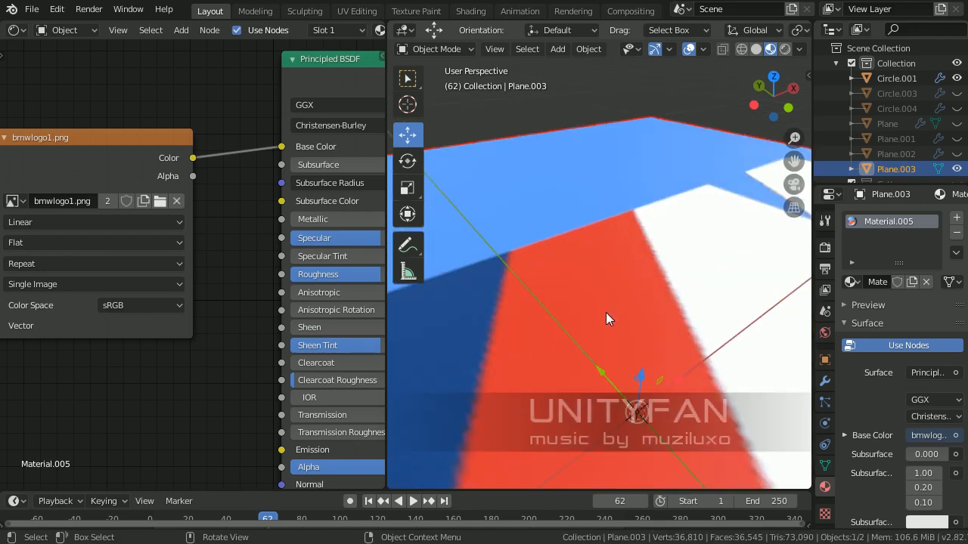
scroll(608, 311, down, 6)
middle_drag(607, 310, 546, 325)
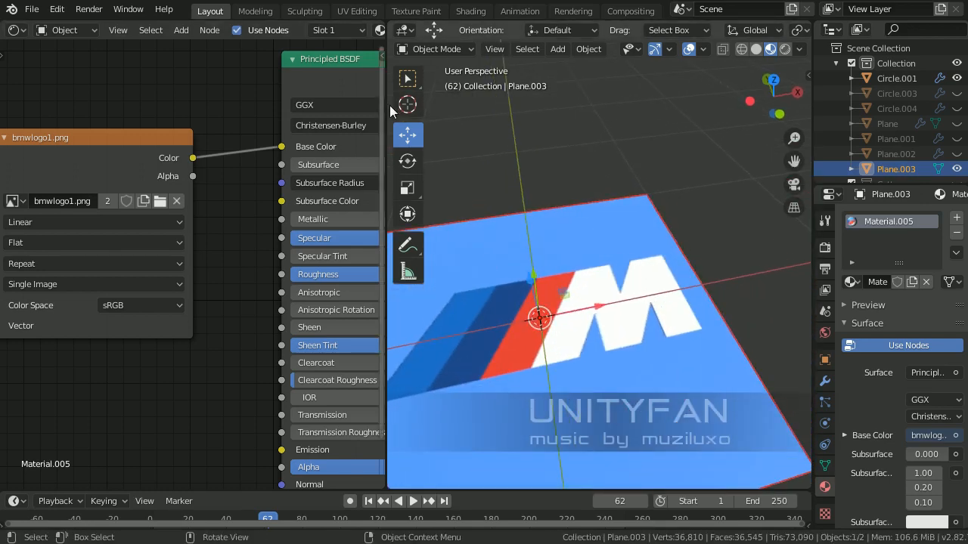
- Widen the 3D viewport at the shader editor's expense and open the plane in Edit Mode in top orthographic view
drag(388, 105, 290, 117)
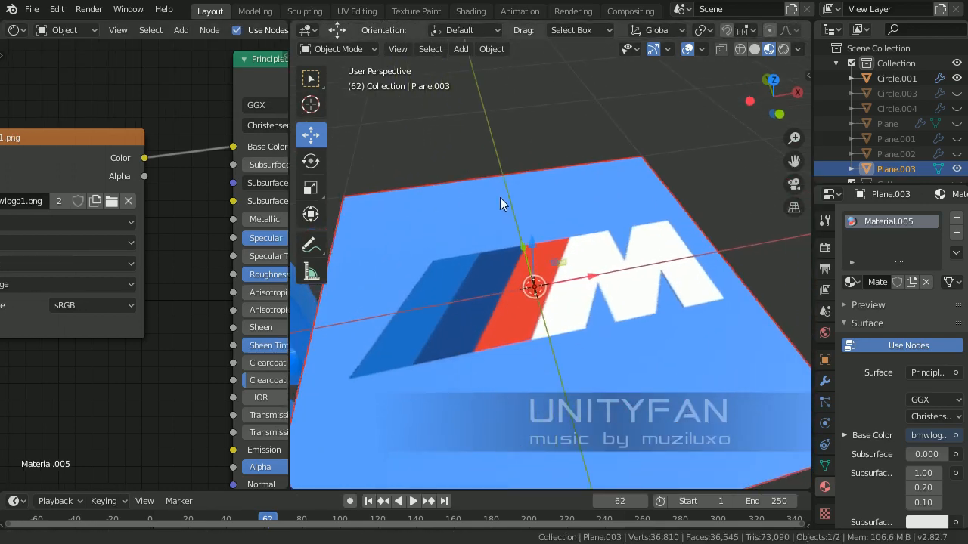
middle_drag(500, 198, 498, 299)
key(Tab)
key(KP_7)
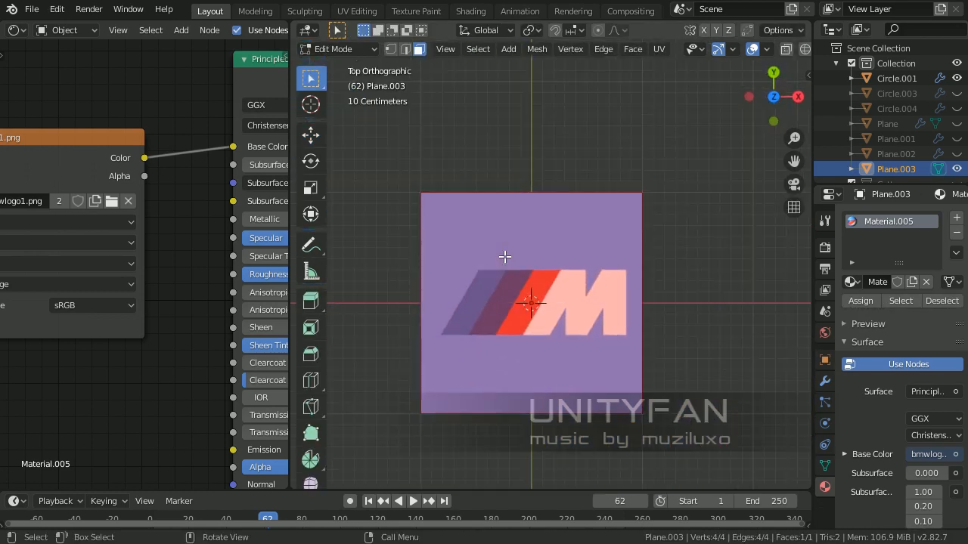
scroll(504, 258, up, 2)
shift+middle_drag(544, 343, 533, 292)
scroll(532, 292, up, 3)
shift+middle_drag(462, 293, 499, 259)
scroll(582, 262, down, 2)
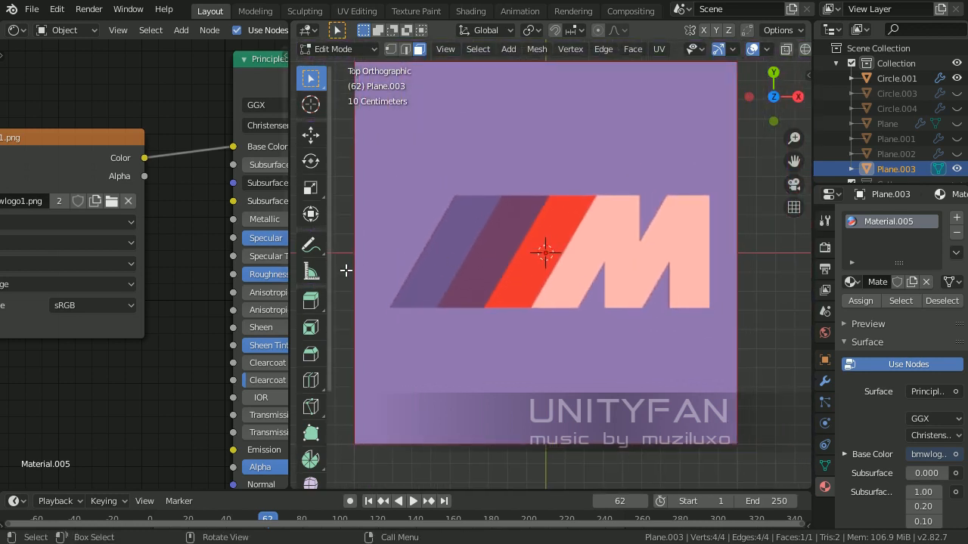
drag(292, 280, 99, 283)
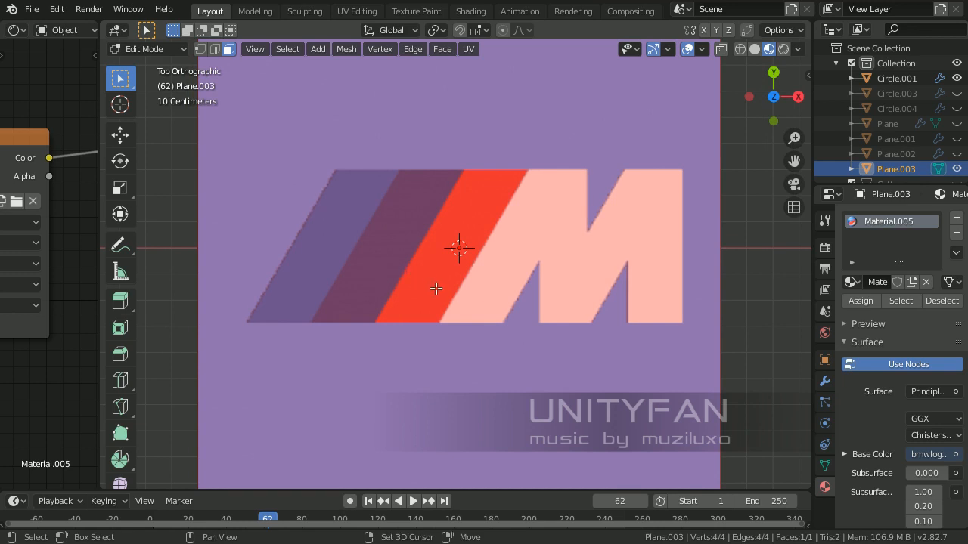
shift+middle_drag(436, 288, 452, 282)
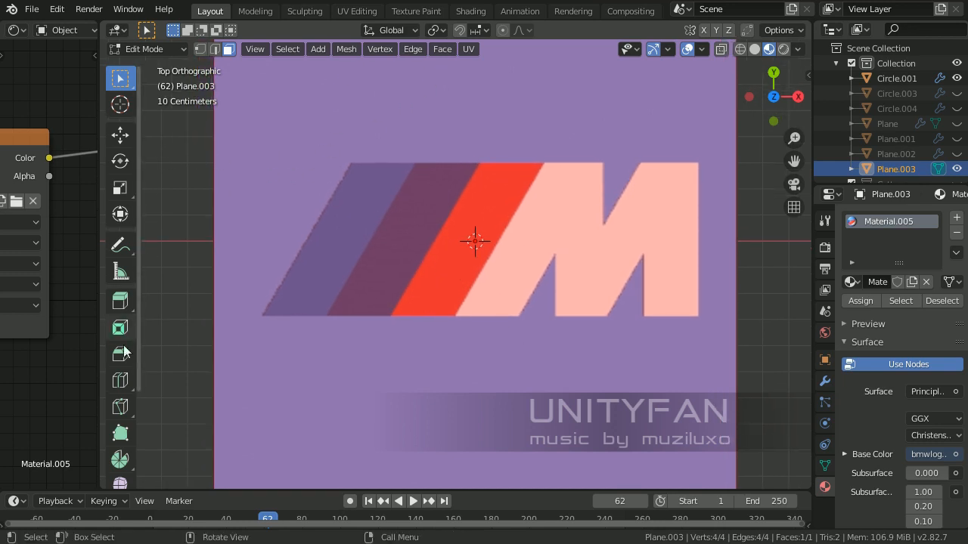
- Add a horizontal loop cut across the plane along the logo's lower edge, at an edge slide of about 0.28
click(118, 381)
scroll(436, 225, down, 4)
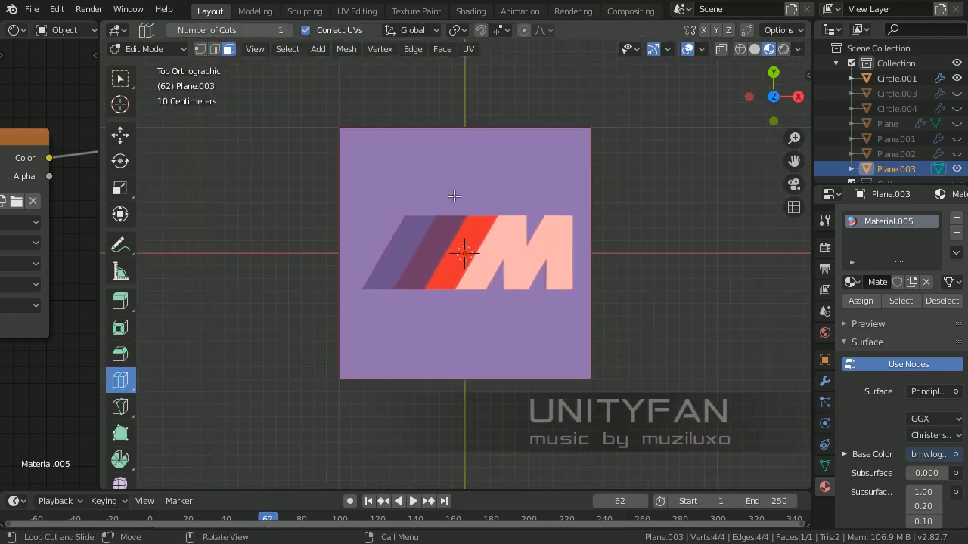
scroll(359, 265, up, 4)
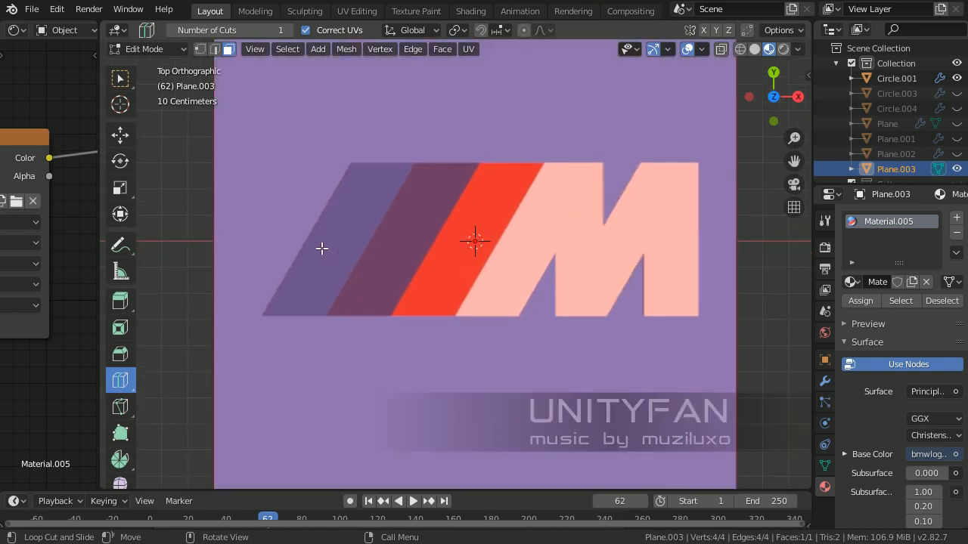
click(223, 237)
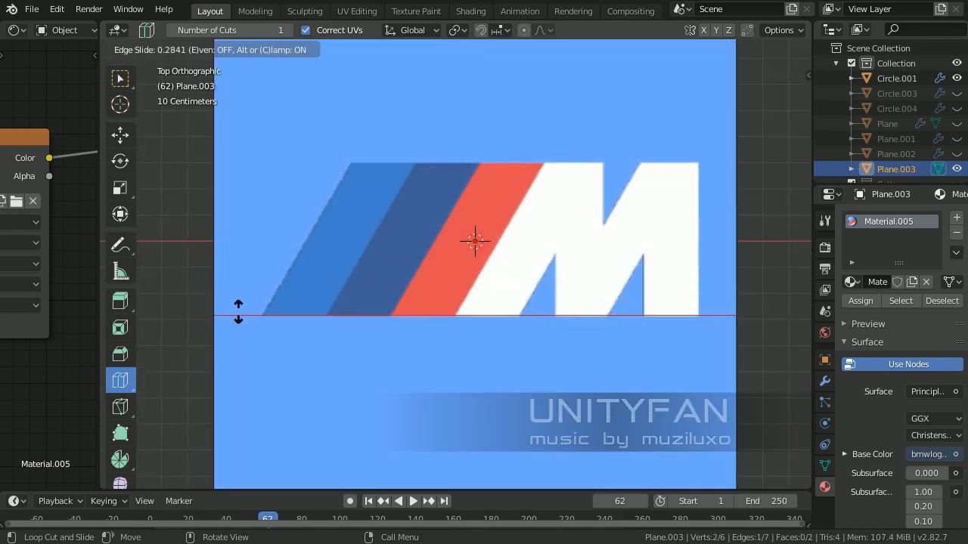
drag(237, 312, 237, 312)
- Add a second horizontal loop cut along the logo's upper edge, at an edge slide of about 0.086
shift+middle_drag(408, 142, 409, 230)
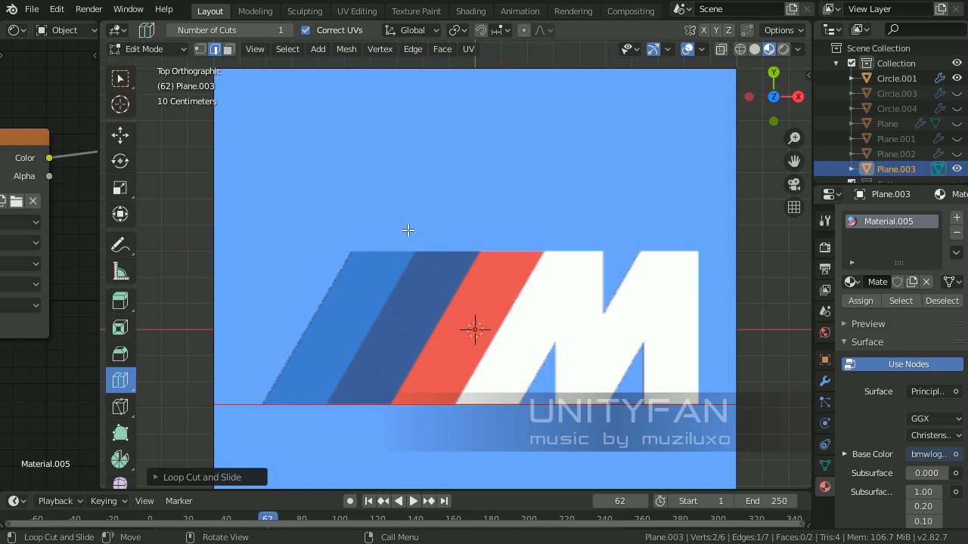
click(224, 238)
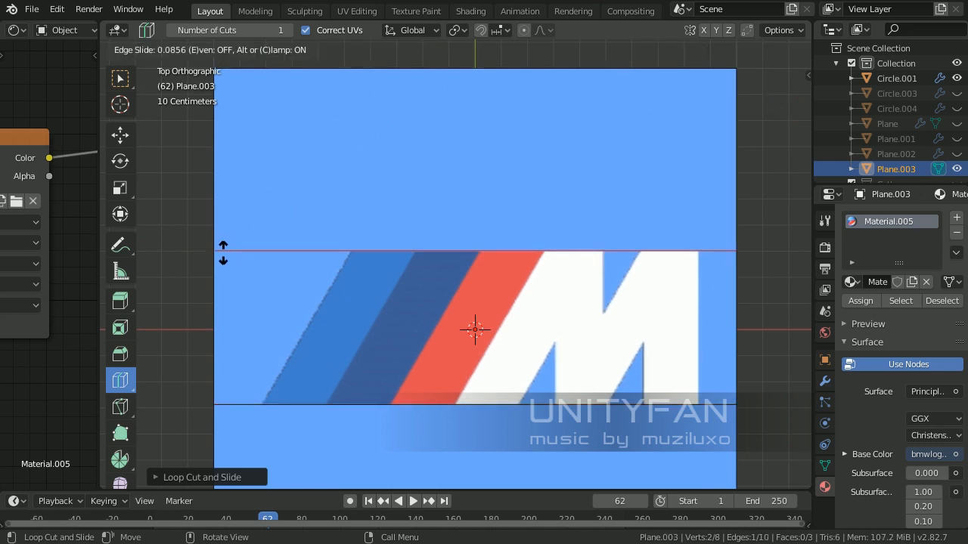
click(473, 329)
scroll(464, 254, up, 3)
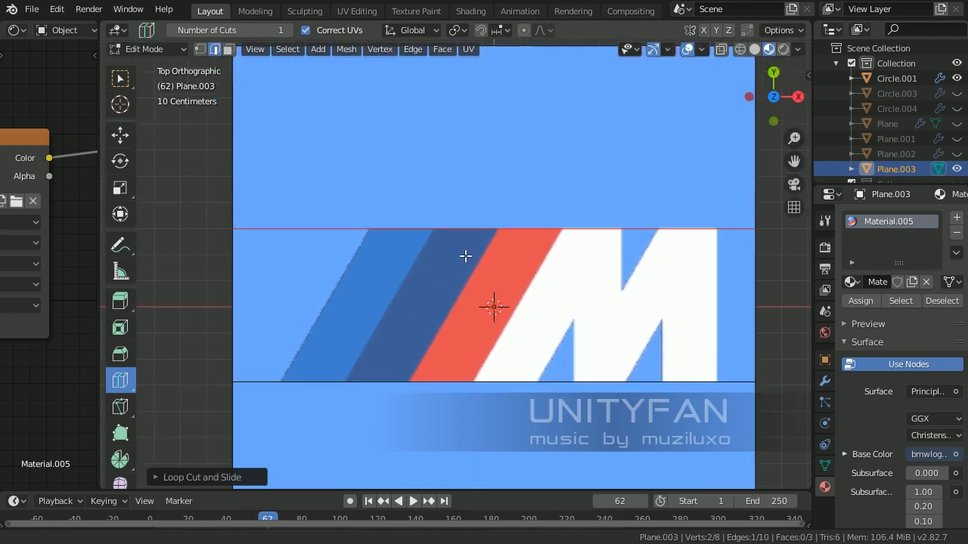
- Delete the plane's faces above and below the logo, keeping only the strip that contains it
scroll(374, 285, down, 5)
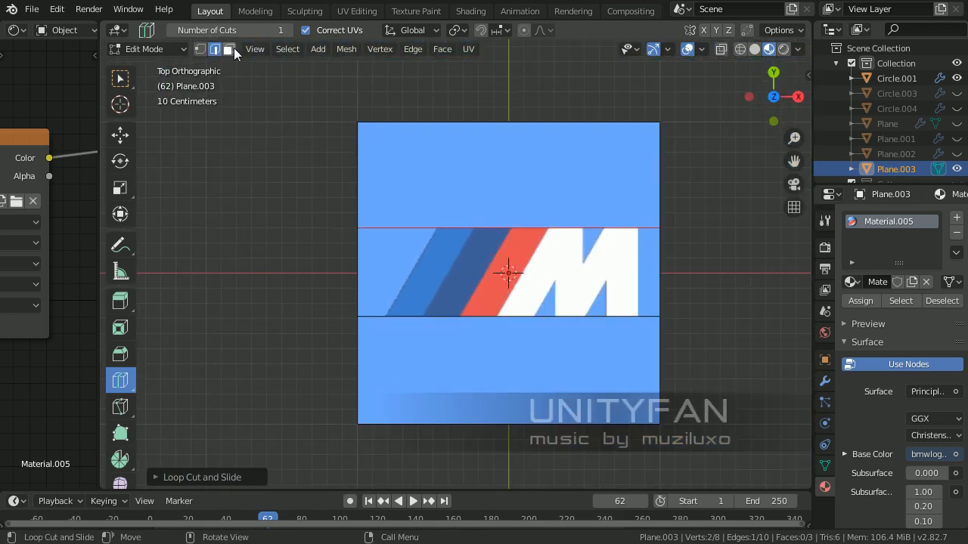
click(230, 48)
click(119, 78)
click(505, 373)
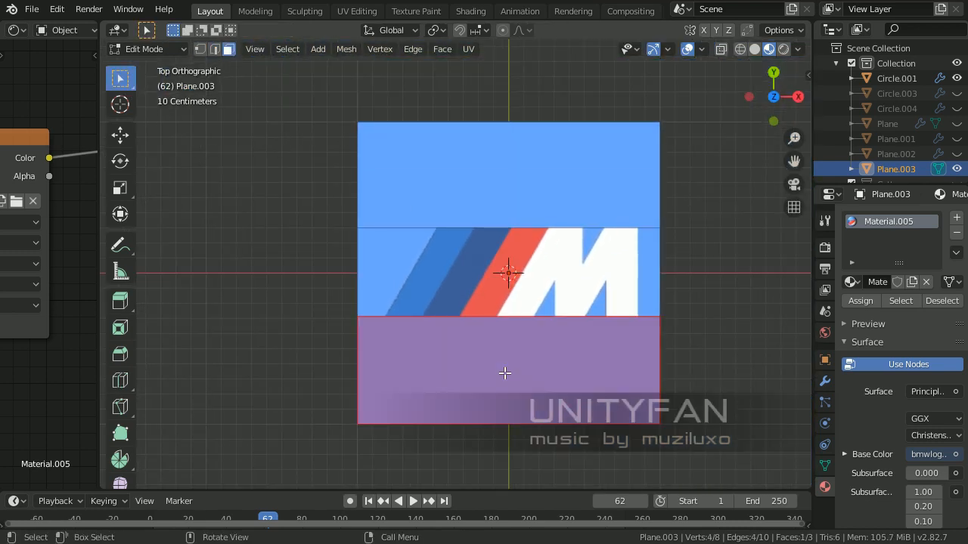
shift+click(502, 194)
key(x)
click(468, 226)
- Try a knife cut through the strip along the outer slanted edge of the logo's lighter blue stripe
scroll(454, 284, up, 7)
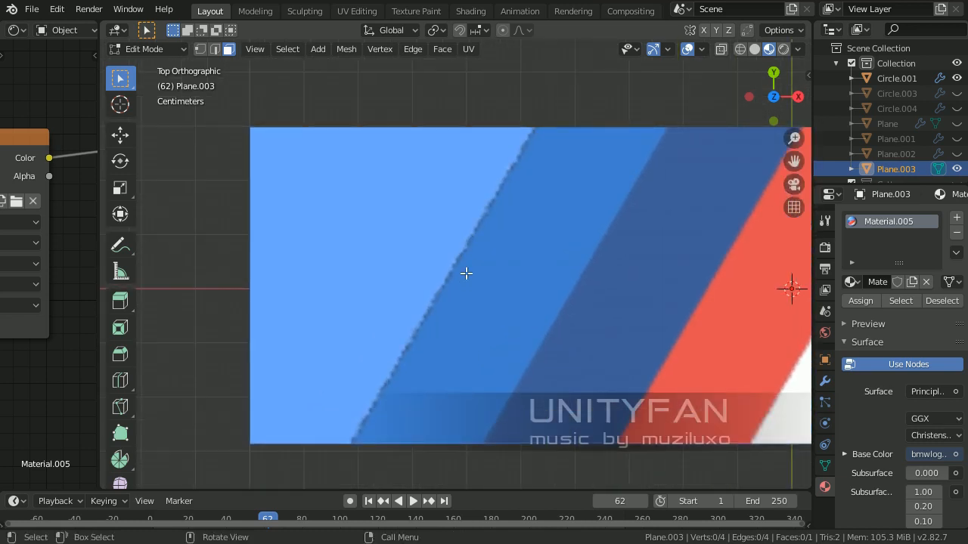
key(k)
shift+middle_drag(410, 341, 425, 287)
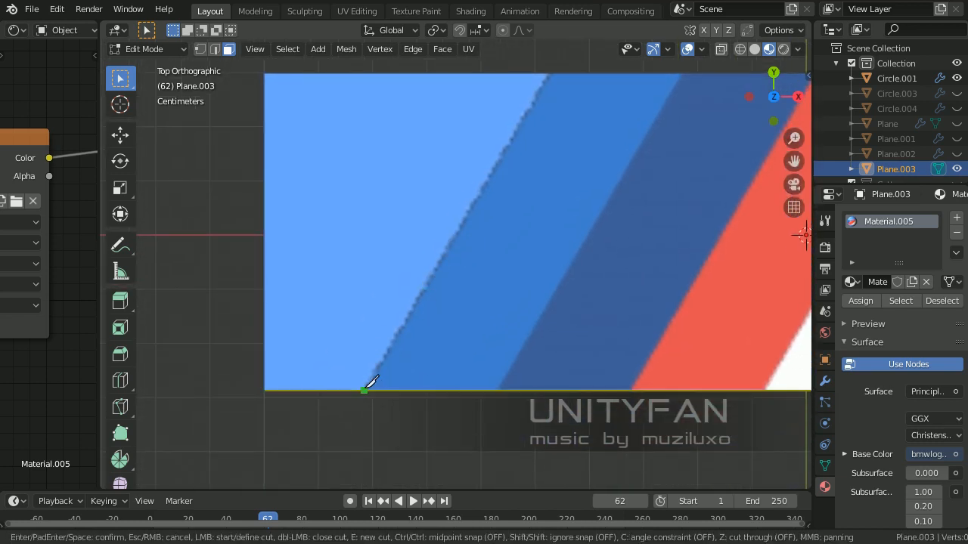
click(364, 389)
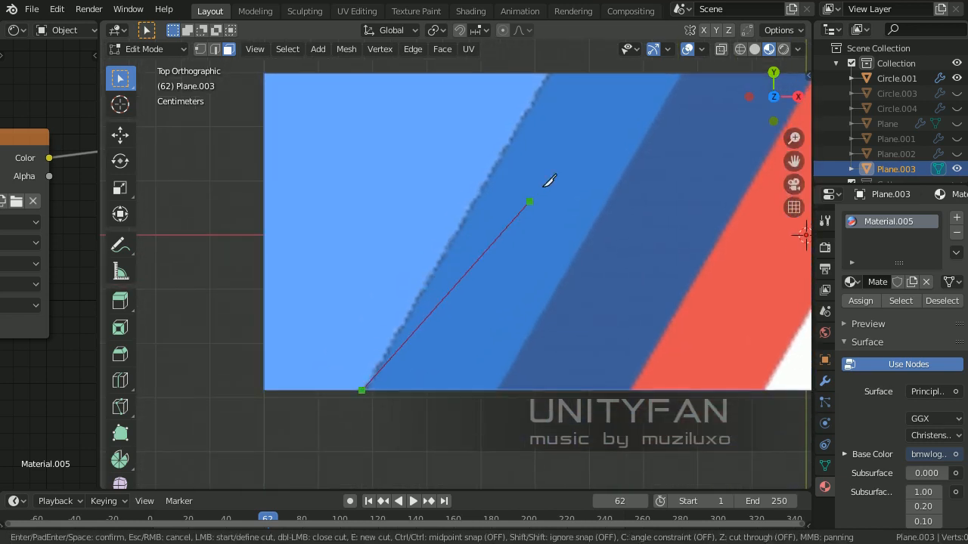
click(551, 72)
key(Return)
- Examine the outer slanted edge of the logo's lighter blue stripe up close
scroll(465, 227, up, 3)
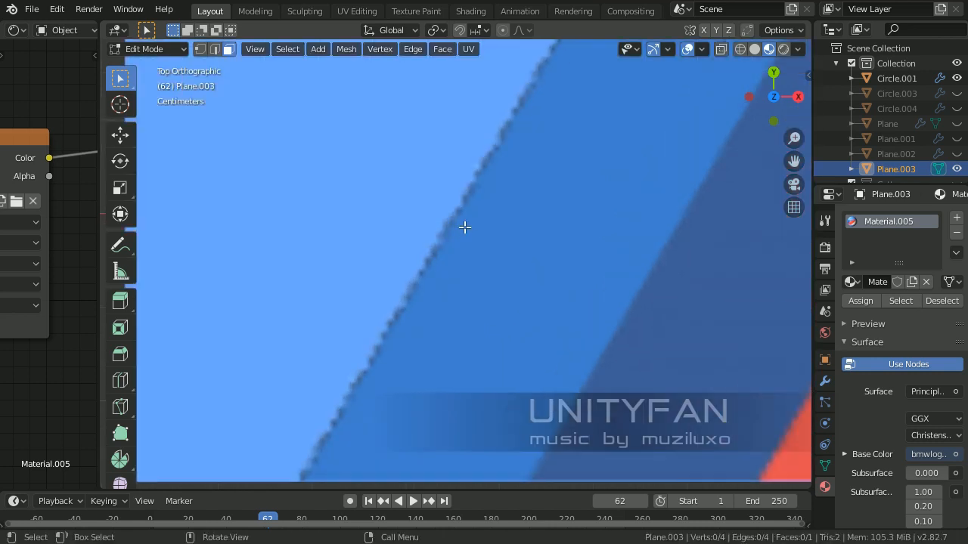
scroll(521, 240, down, 3)
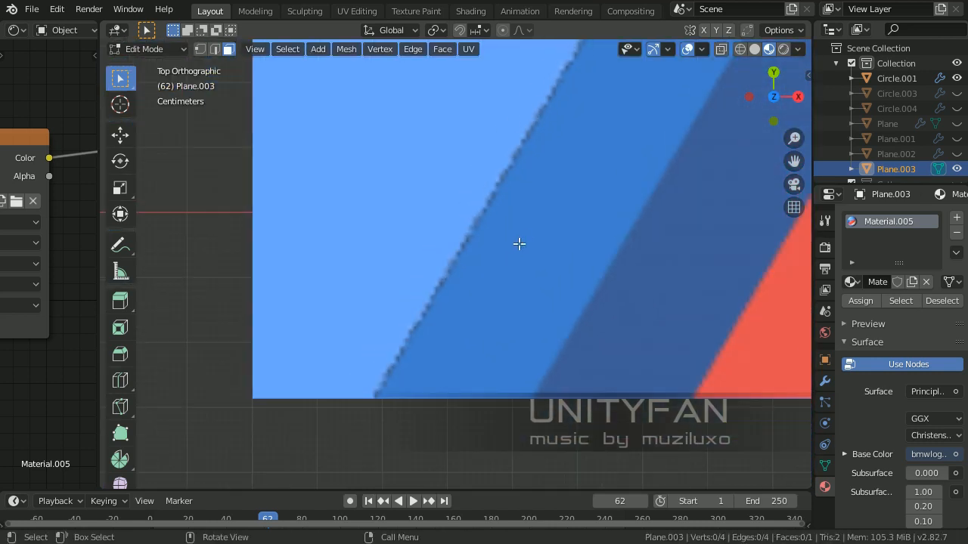
scroll(420, 296, up, 4)
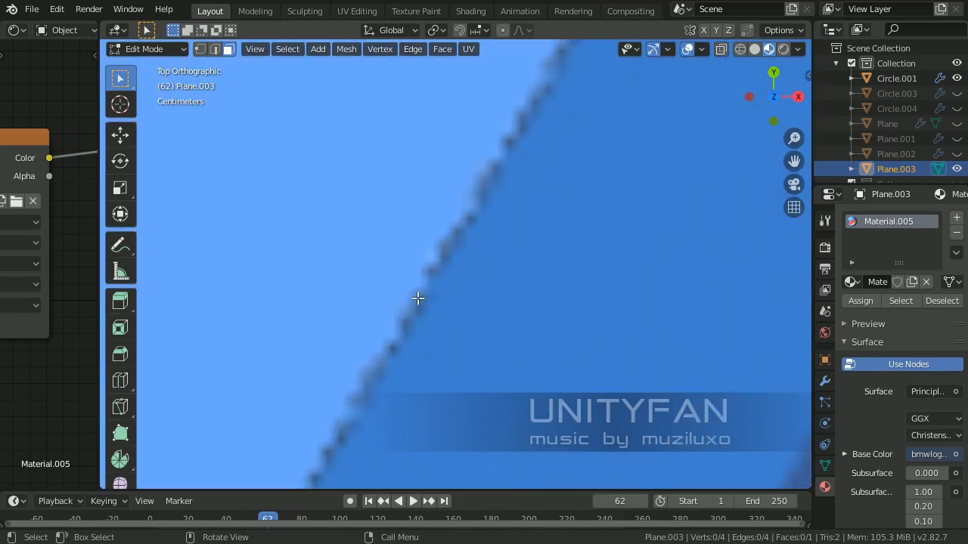
scroll(425, 295, up, 1)
scroll(428, 296, down, 4)
shift+middle_drag(428, 303, 467, 288)
scroll(468, 288, up, 1)
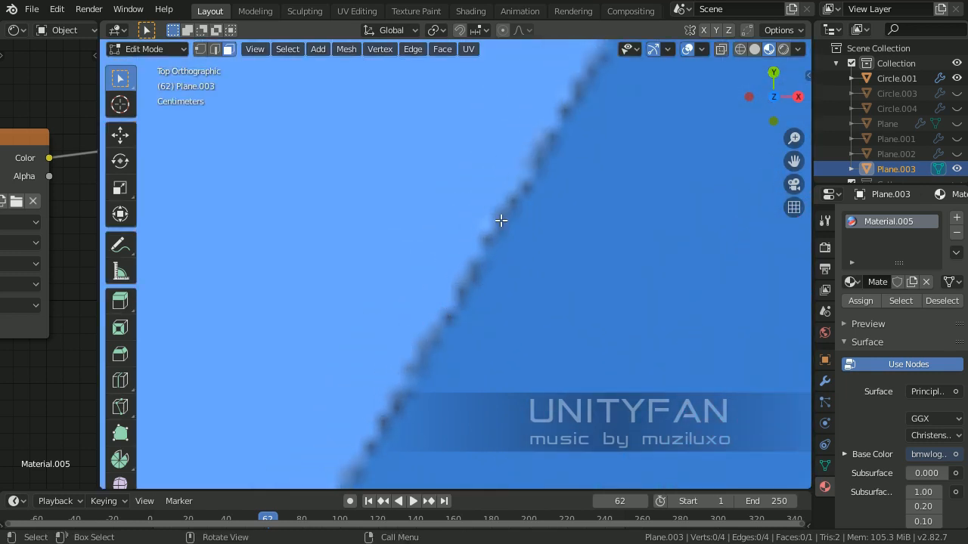
scroll(428, 332, down, 4)
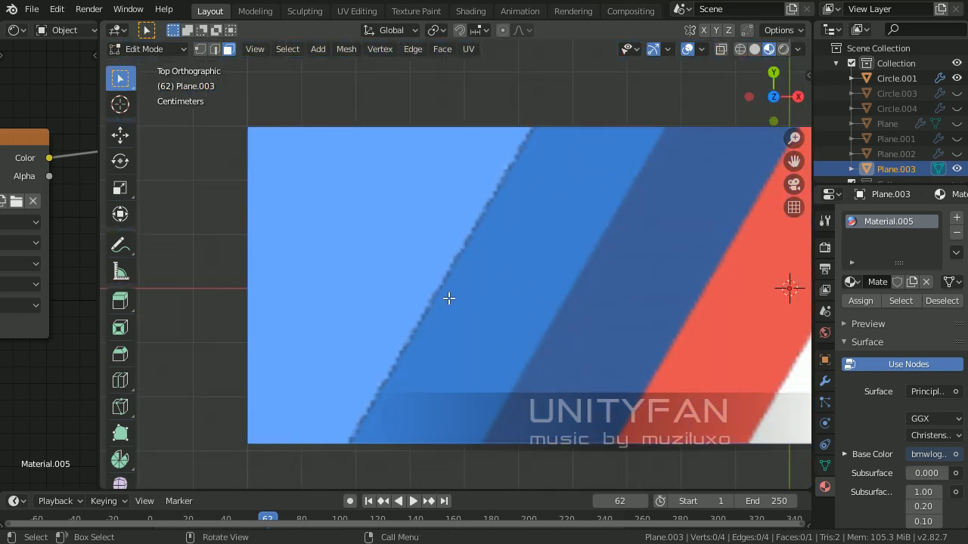
- Try the knife cut again along the lighter blue stripe's outer slant, from the strip's lower border to its upper border
key(k)
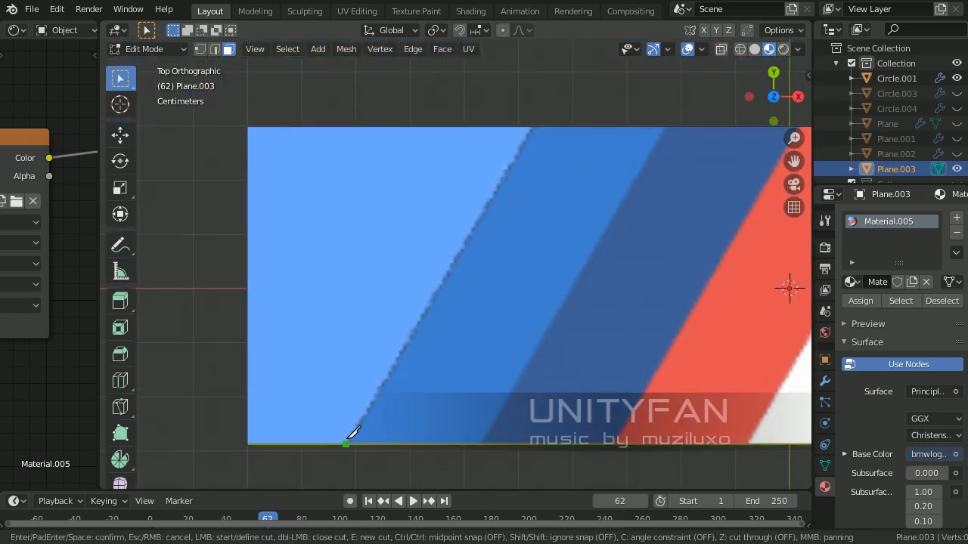
click(348, 441)
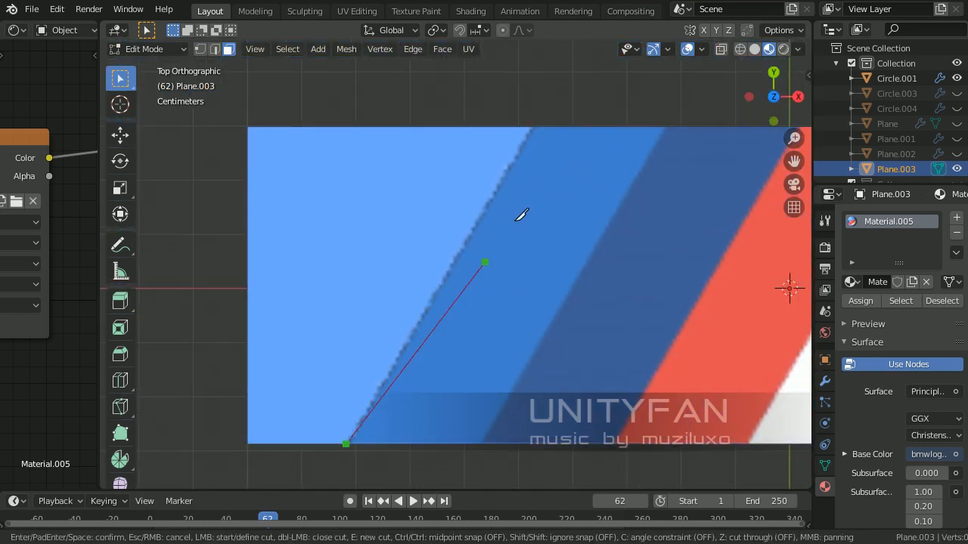
click(534, 126)
key(Return)
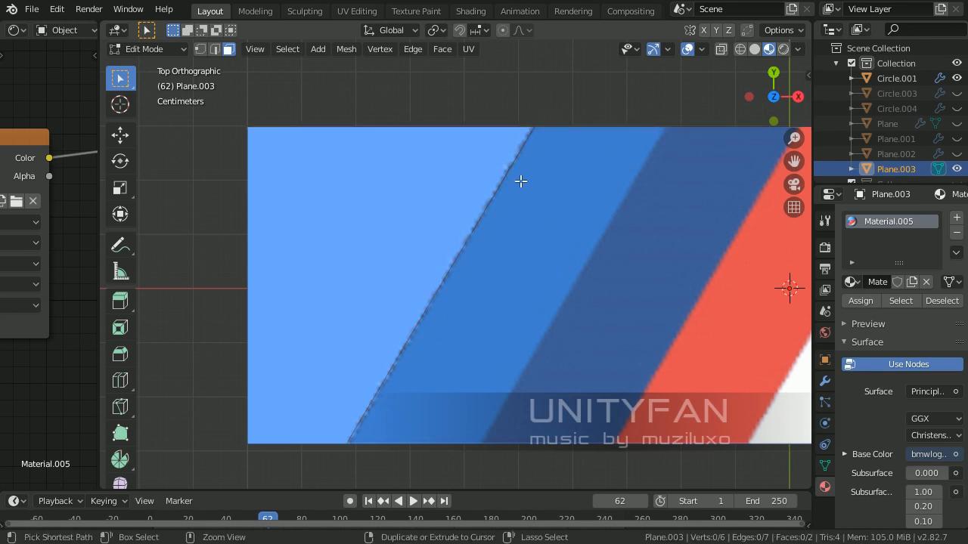
- Knife-cut the strip along the lighter blue stripe's outer slant and delete the background face outside it
key(k)
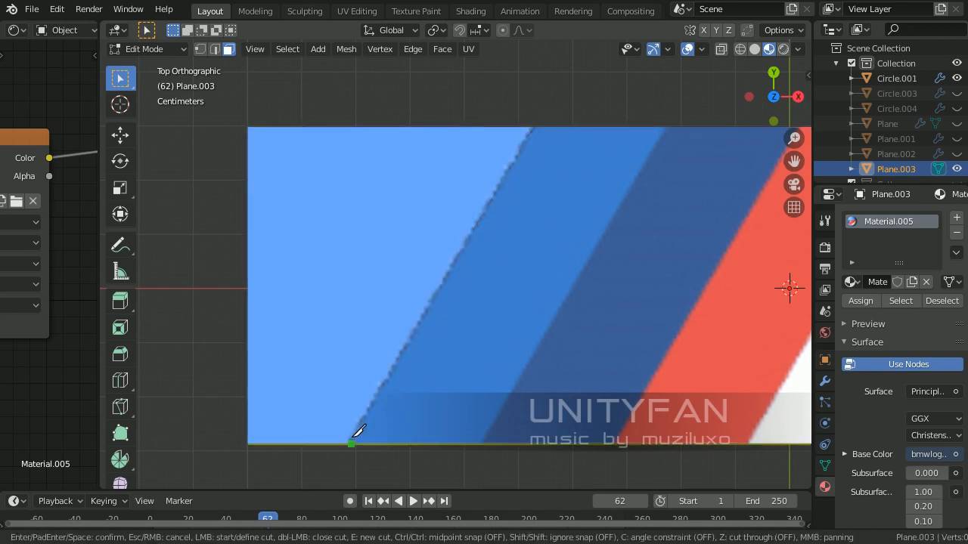
click(351, 444)
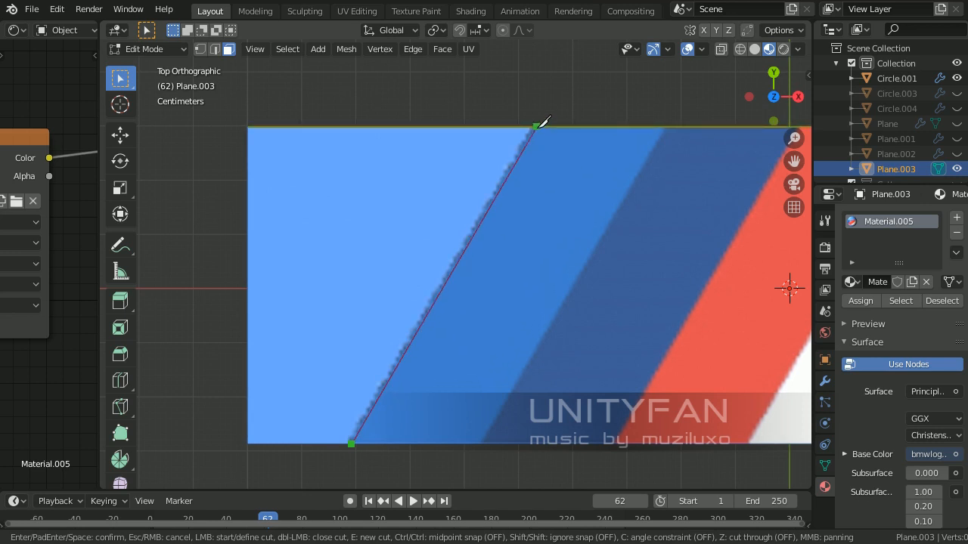
click(535, 126)
key(Return)
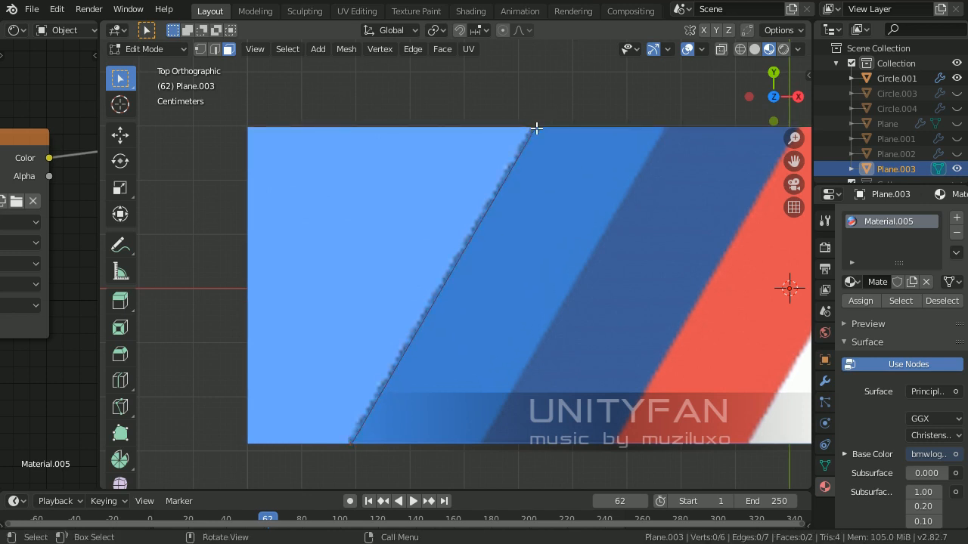
click(397, 235)
key(x)
click(391, 235)
- Knife-cut the strip along the M's outer vertical edge and delete the background face beyond it
scroll(457, 318, up, 5)
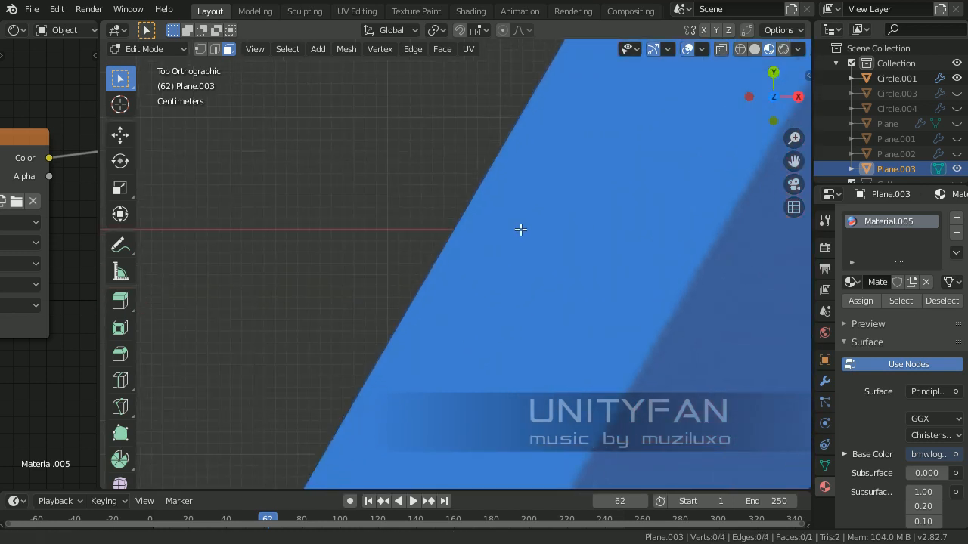
scroll(418, 231, up, 6)
scroll(302, 248, down, 10)
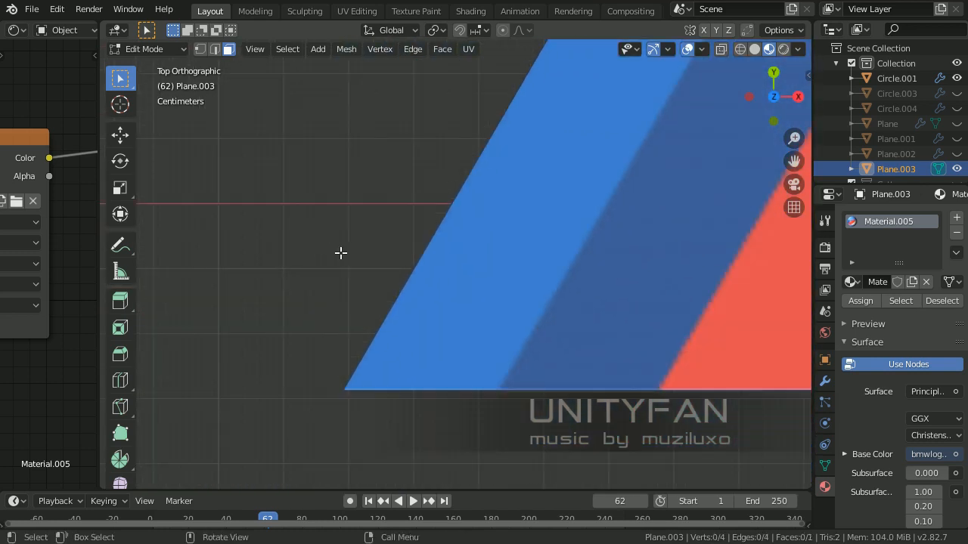
shift+middle_drag(579, 293, 475, 293)
scroll(474, 297, up, 3)
scroll(495, 302, down, 6)
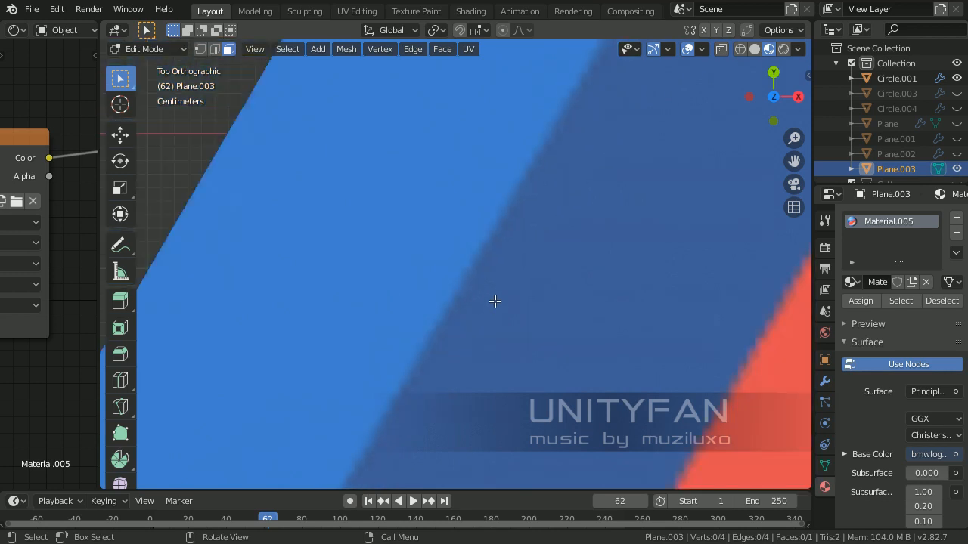
shift+middle_drag(550, 297, 401, 300)
scroll(545, 272, up, 6)
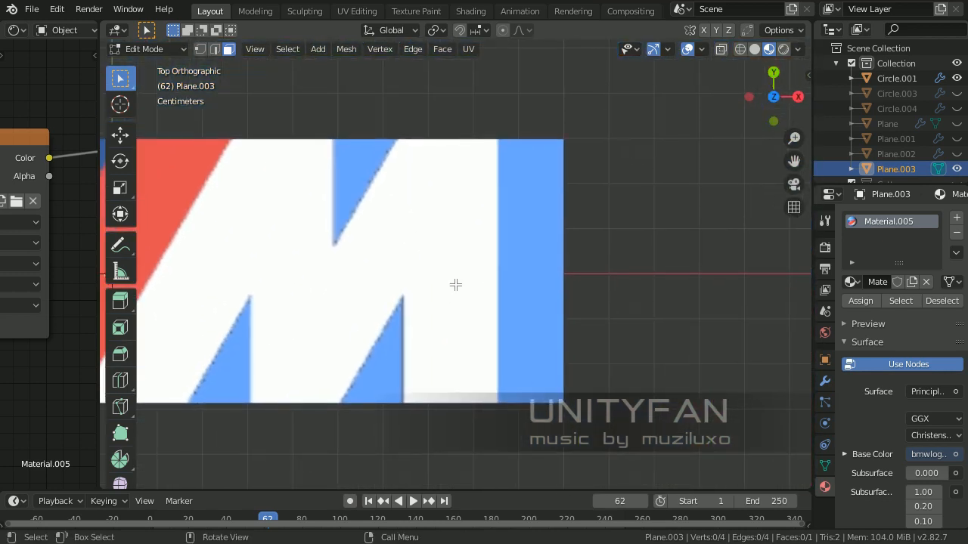
shift+middle_drag(472, 299, 453, 267)
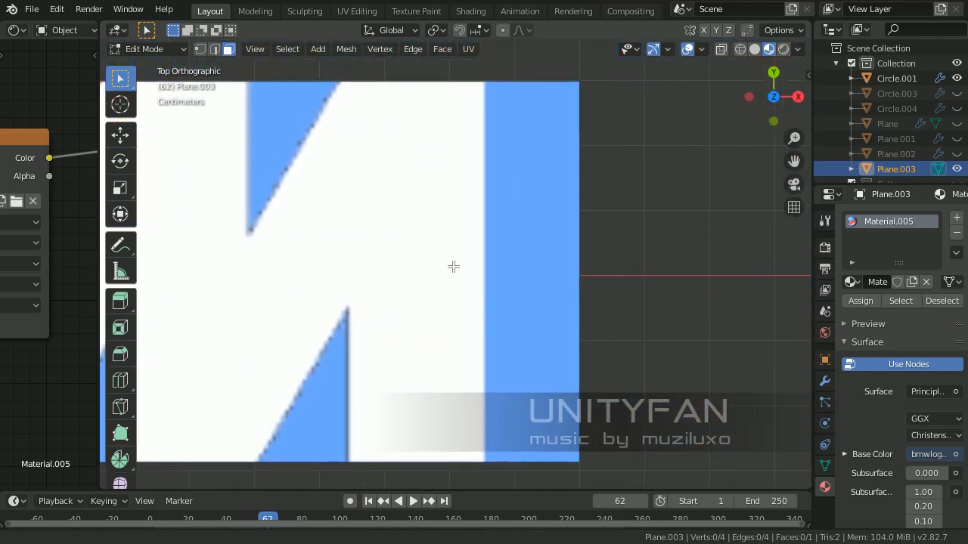
key(k)
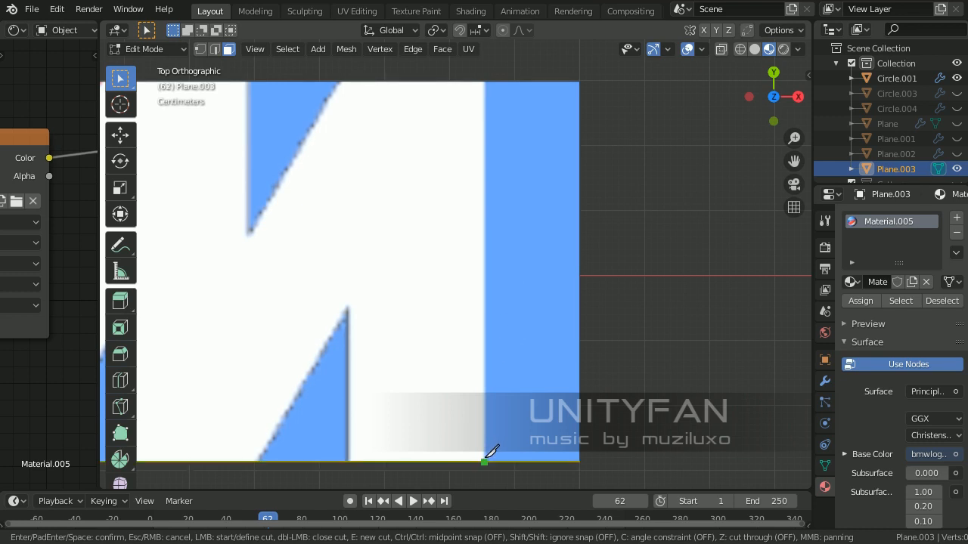
click(484, 81)
key(Return)
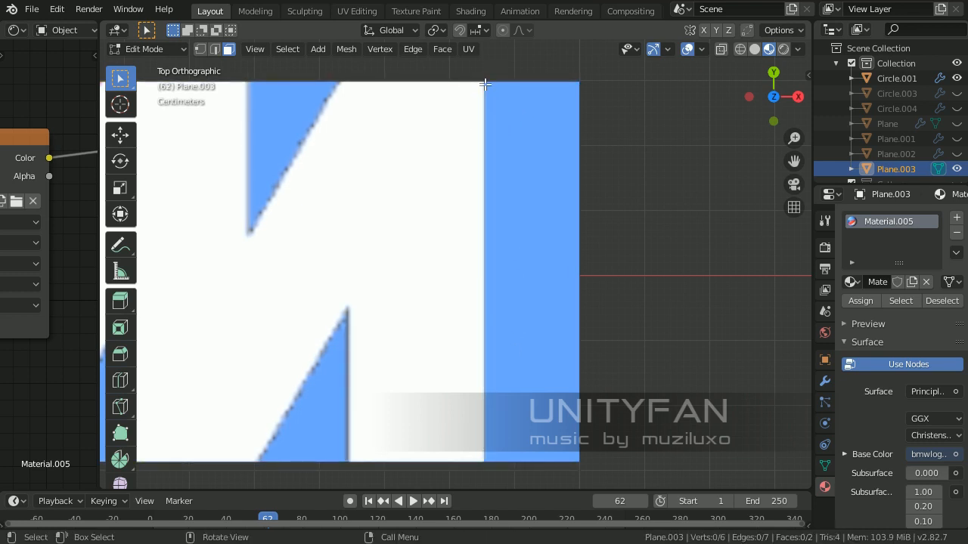
click(497, 207)
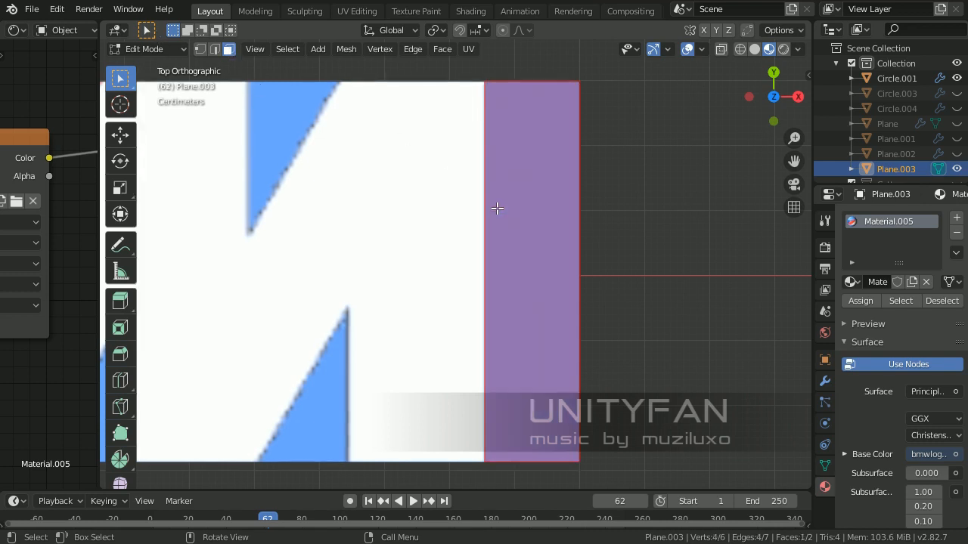
key(x)
click(497, 208)
- Knife-cut around the triangular notch in the M's upper edge and delete that face
scroll(557, 168, up, 5)
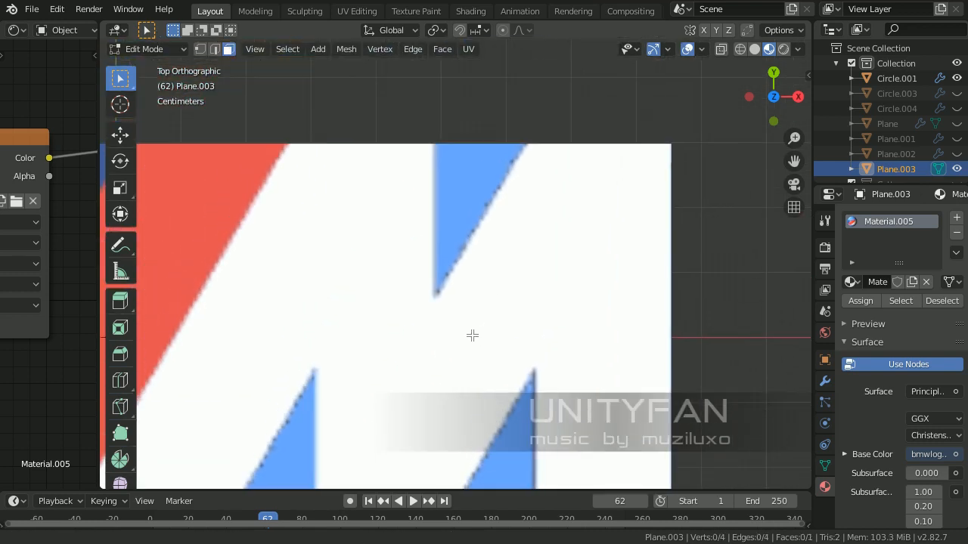
key(k)
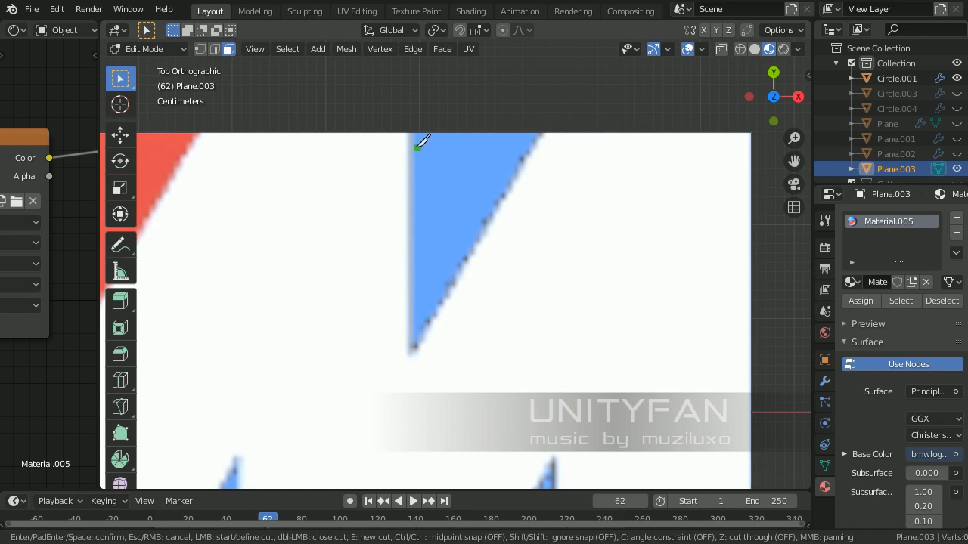
click(410, 133)
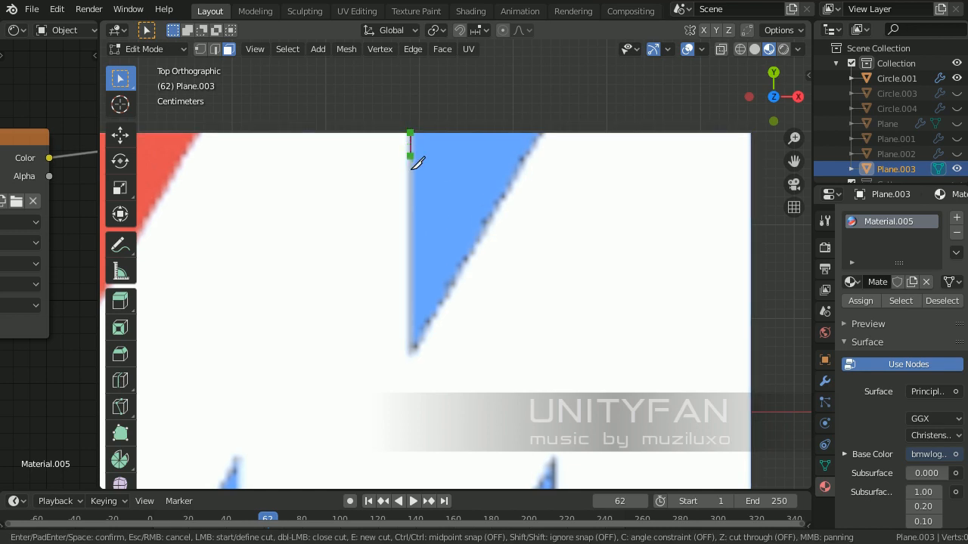
click(411, 351)
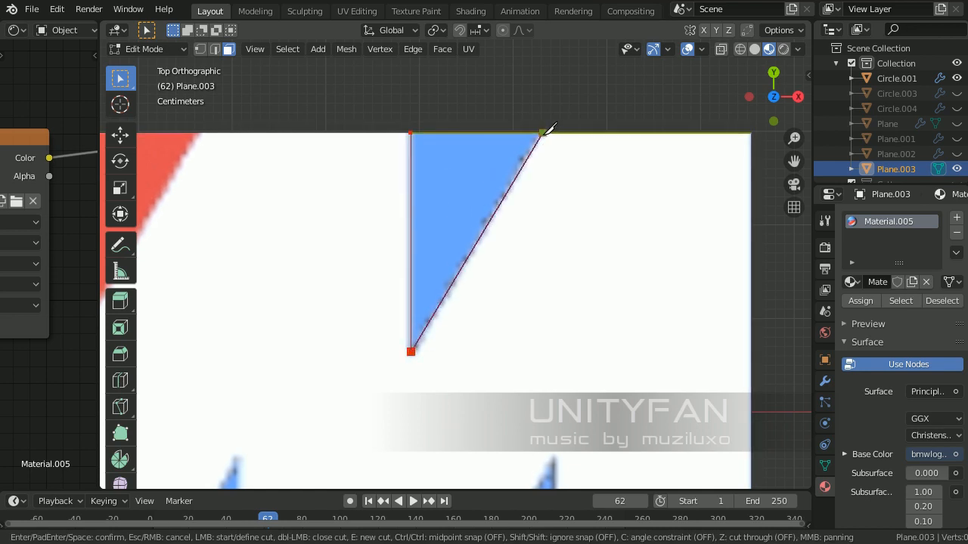
key(Return)
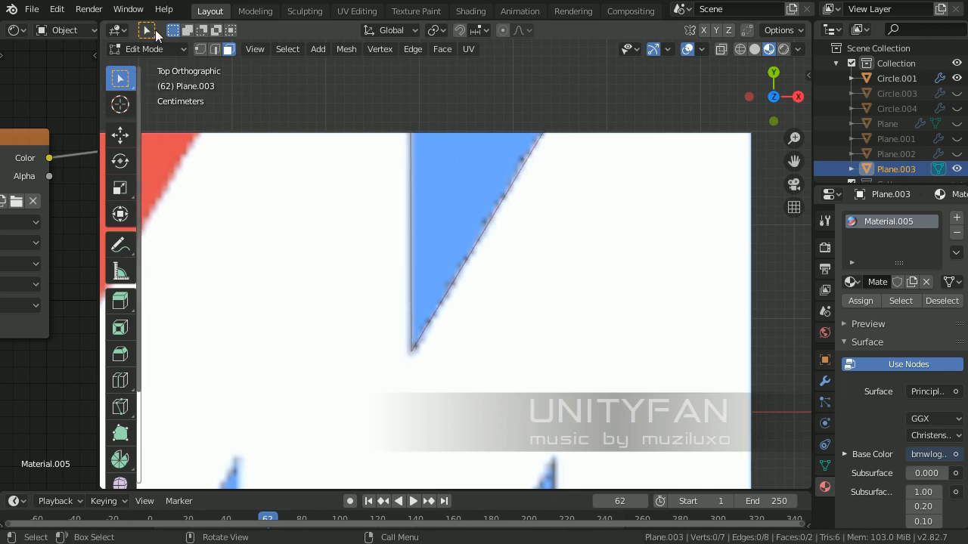
click(480, 188)
key(x)
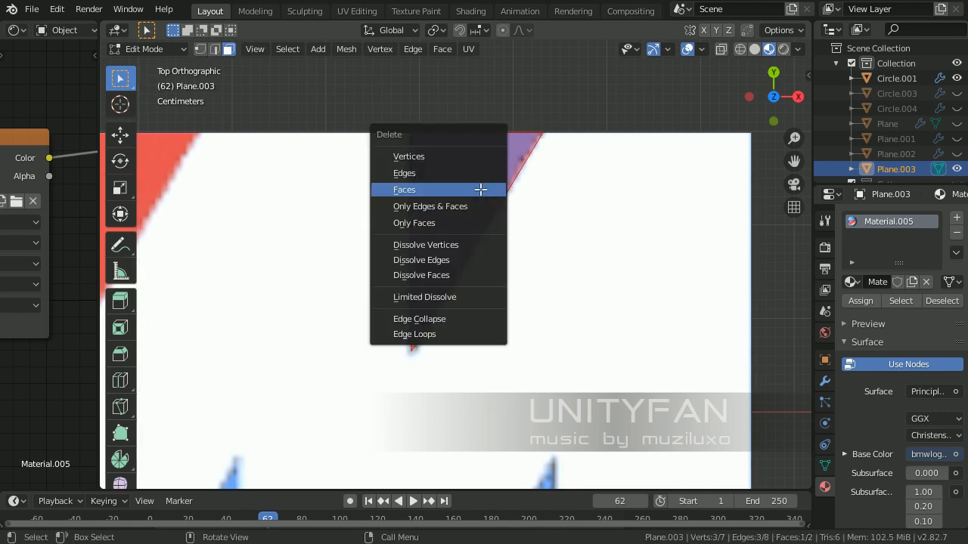
click(477, 190)
- Knife-cut around the M's lower triangular notch nearest the red stripe and delete that face
shift+scroll(426, 288, down, 5)
ctrl+scroll(418, 287, left, 5)
shift+middle_drag(417, 286, 377, 266)
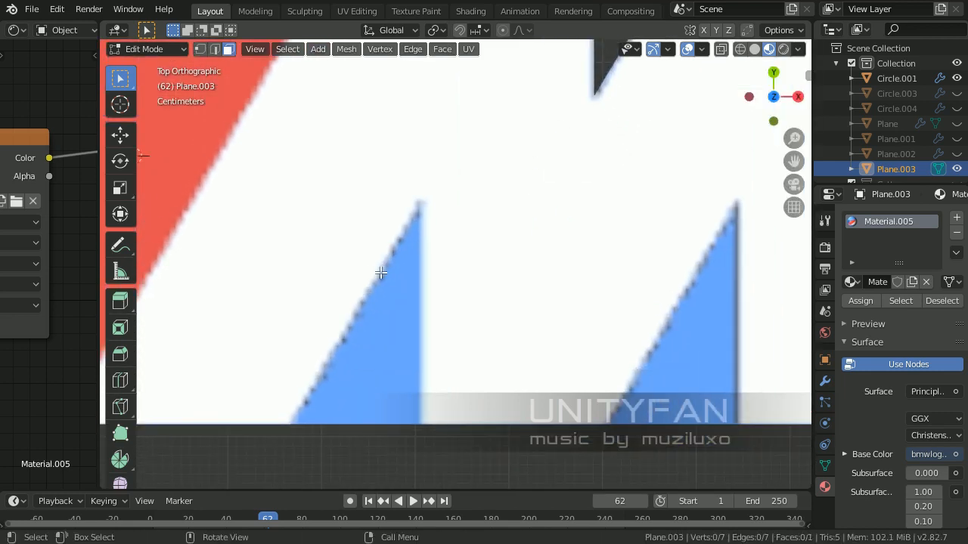
key(k)
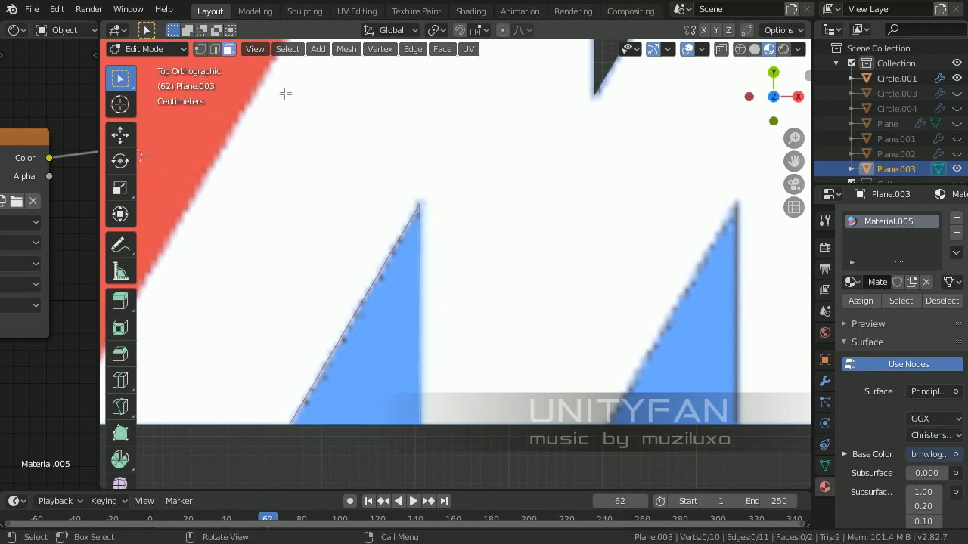
click(384, 307)
key(x)
click(387, 312)
- Knife-cut around the M's remaining lower notch, delete that face and return to Object Mode
shift+middle_drag(523, 335, 394, 342)
scroll(393, 342, down, 1)
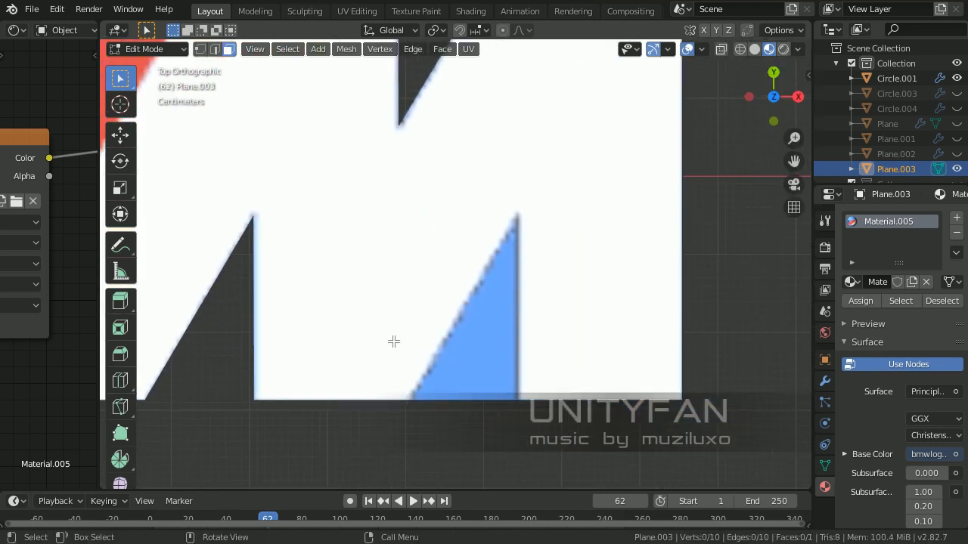
scroll(404, 342, up, 1)
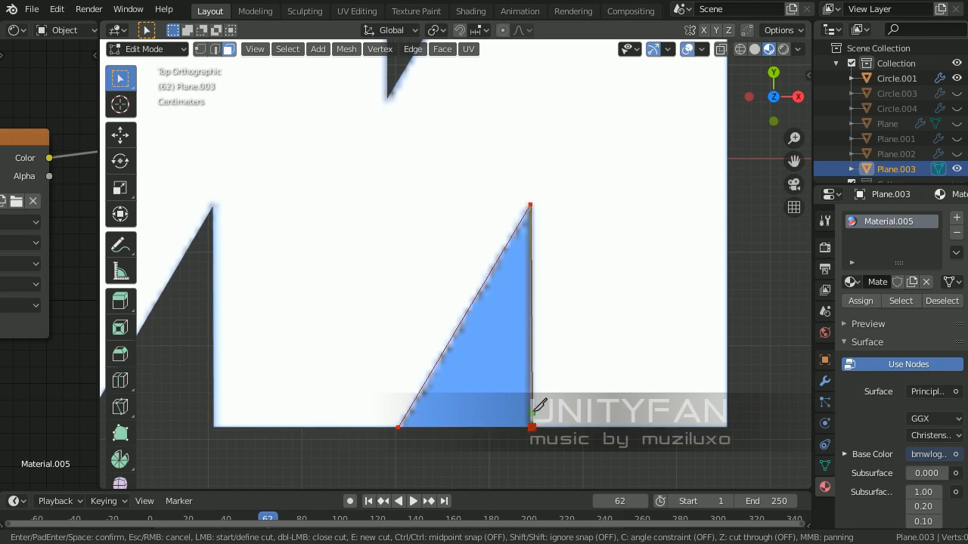
key(x)
click(498, 297)
scroll(498, 298, down, 5)
key(Tab)
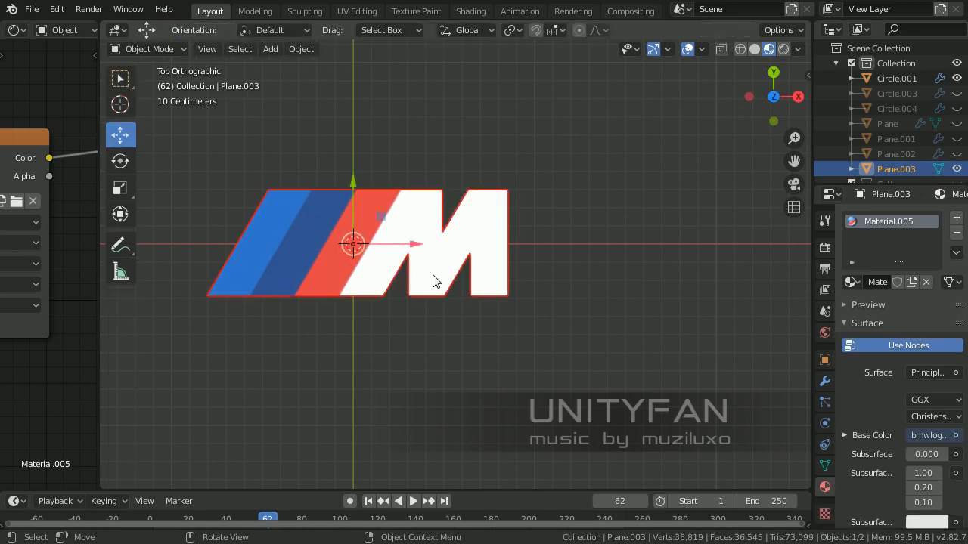
- Snap the 3D cursor to the caliper's flat face between the two round bosses, then return to Object Mode
key(KP_5)
middle_drag(413, 318, 560, 279)
middle_drag(476, 281, 443, 267)
click(443, 266)
middle_drag(479, 322, 369, 327)
scroll(484, 320, down, 5)
click(369, 335)
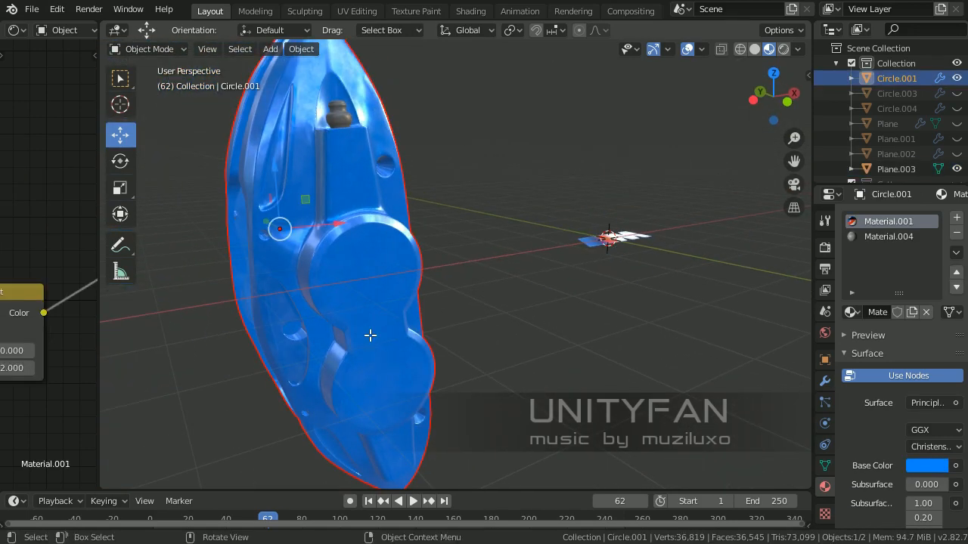
key(Tab)
scroll(475, 278, up, 5)
click(488, 275)
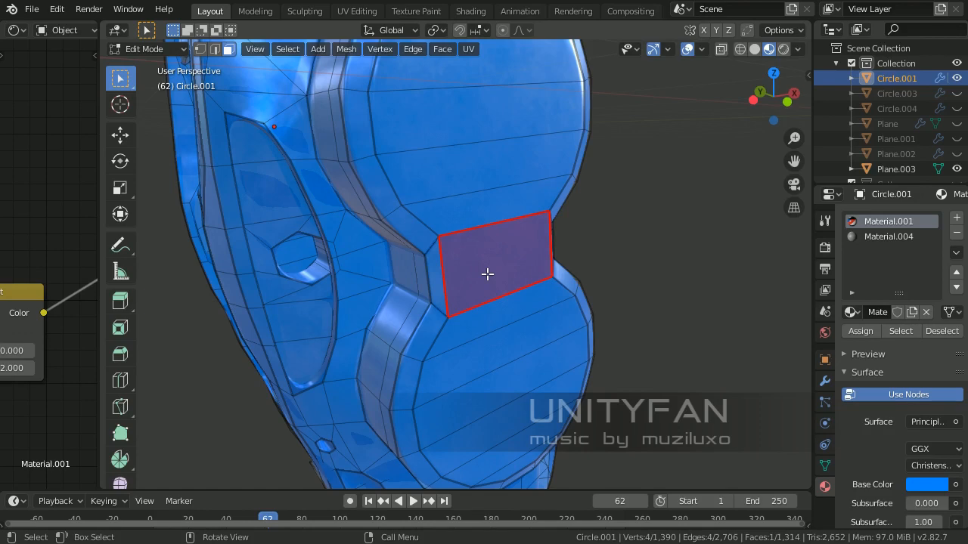
key(shift+s)
click(478, 361)
key(Tab)
- Snap the logo plane to the 3D cursor on the caliper
scroll(529, 306, down, 6)
shift+middle_drag(563, 282, 486, 328)
click(570, 239)
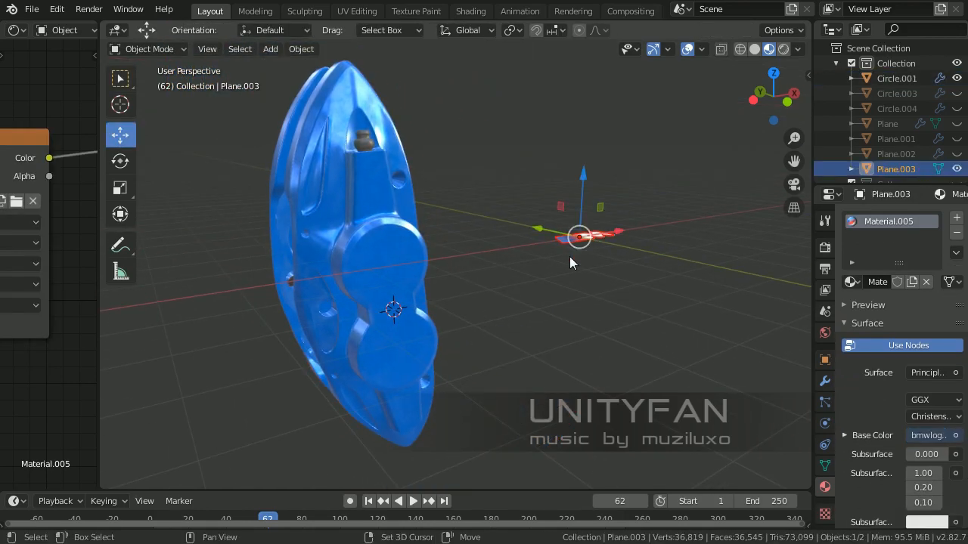
key(shift+s)
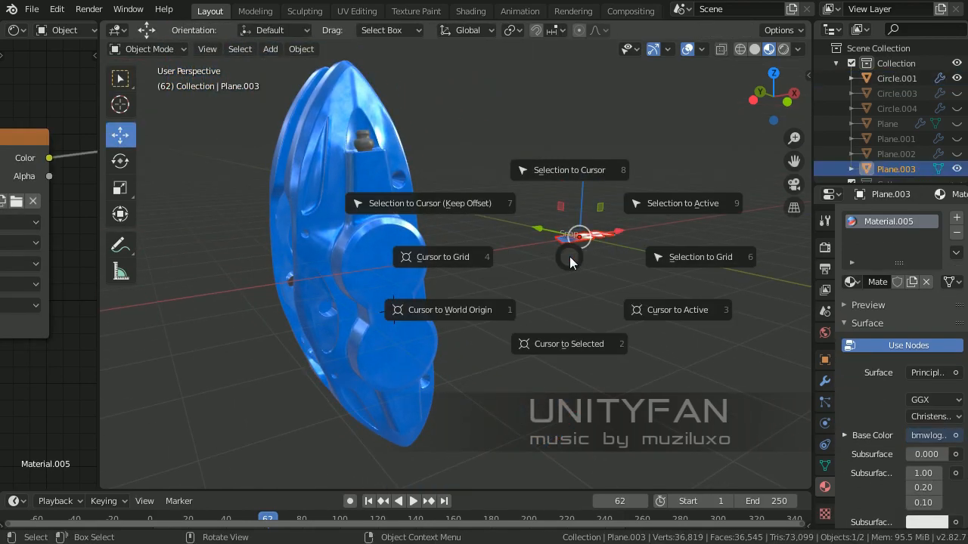
click(546, 171)
- Rotate the logo about the X and Y axes so it runs vertically along the caliper's face, M uppermost
scroll(399, 321, up, 8)
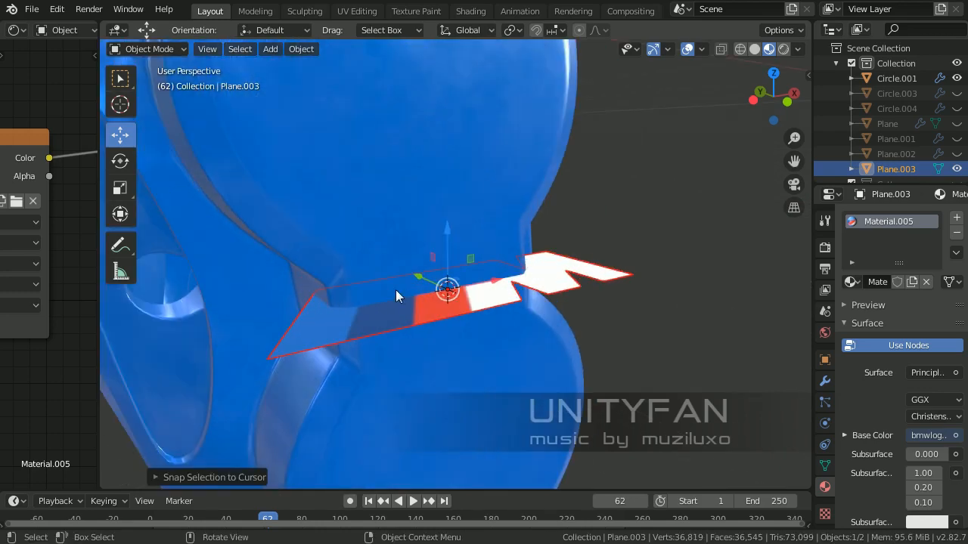
middle_drag(399, 296, 116, 183)
scroll(583, 281, up, 3)
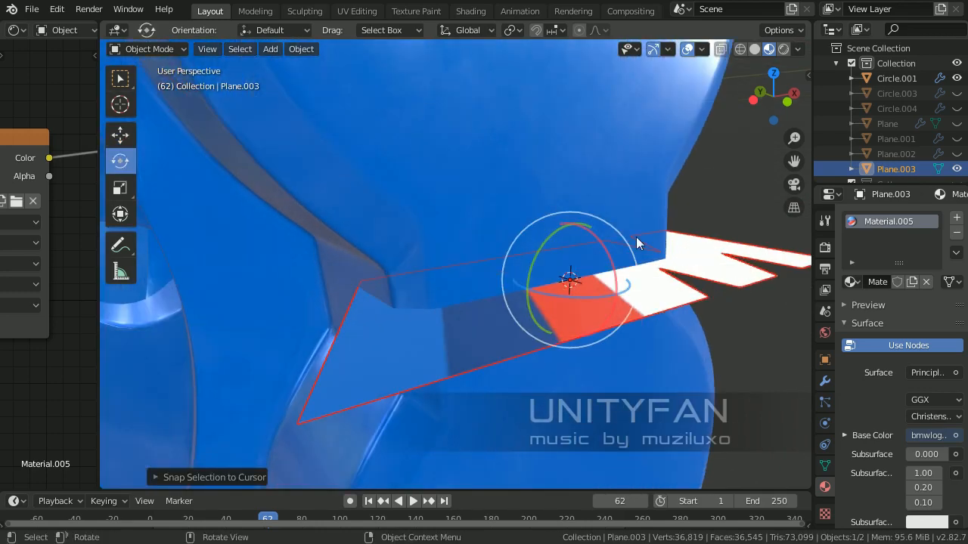
drag(608, 261, 622, 397)
ctrl+drag(543, 250, 549, 314)
scroll(573, 320, down, 5)
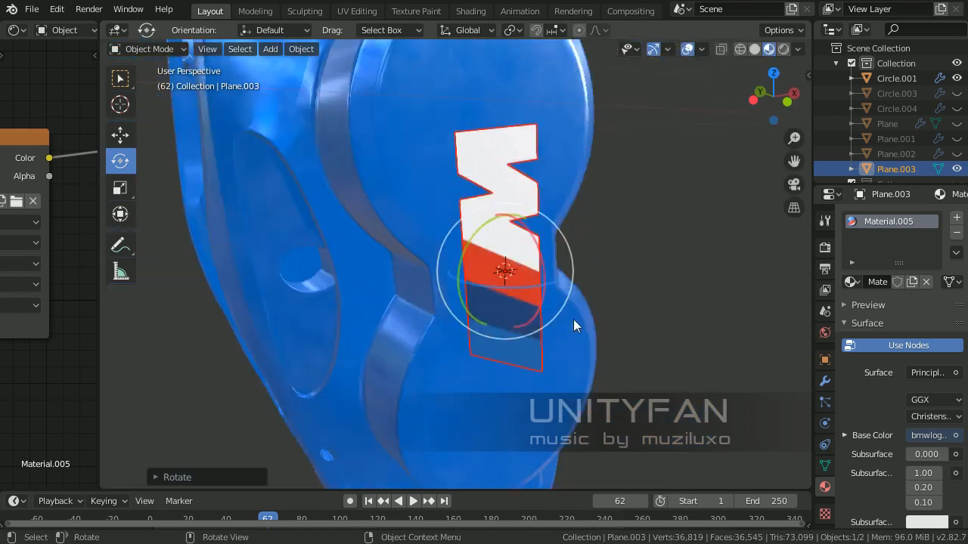
- Scale the logo down to fit between the caliper's two round bosses
middle_drag(573, 319, 602, 171)
key(s)
click(641, 325)
- Move the logo slightly along the Y axis, outward from the caliper's face
middle_drag(610, 263, 177, 153)
middle_drag(424, 280, 543, 257)
scroll(543, 258, up, 4)
middle_drag(490, 270, 311, 263)
click(311, 263)
middle_drag(500, 217, 467, 212)
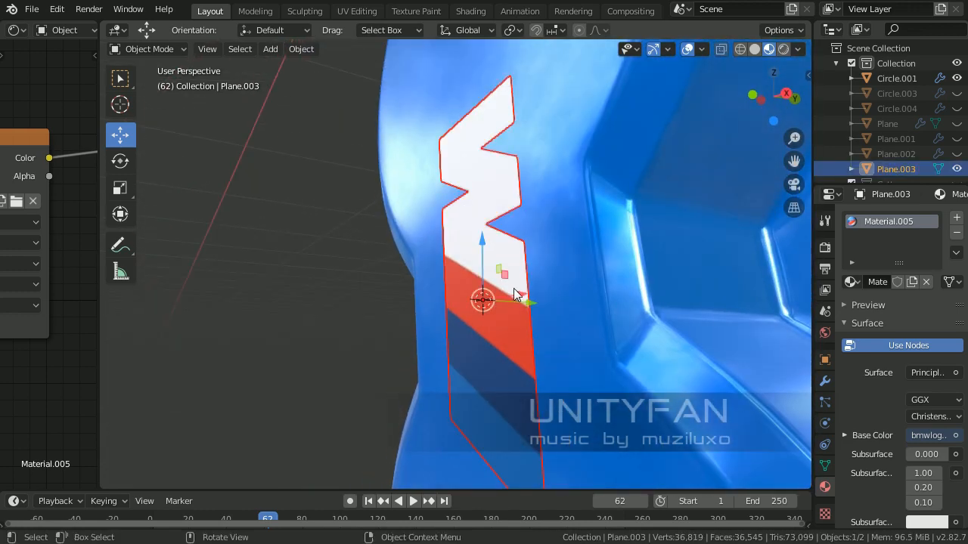
mouse_move(516, 293)
middle_down()
mouse_move(517, 283)
mouse_move(533, 299)
mouse_move(512, 301)
middle_up()
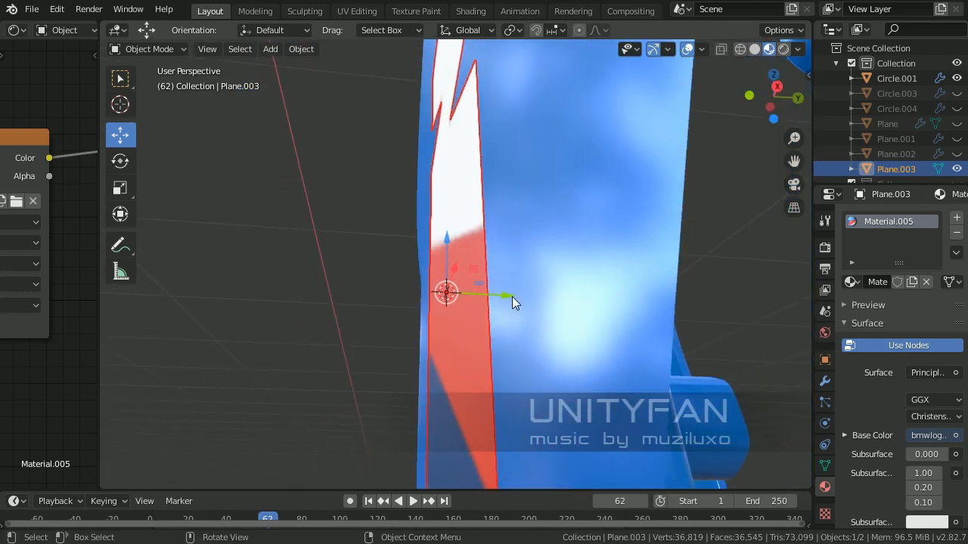
drag(511, 297, 498, 300)
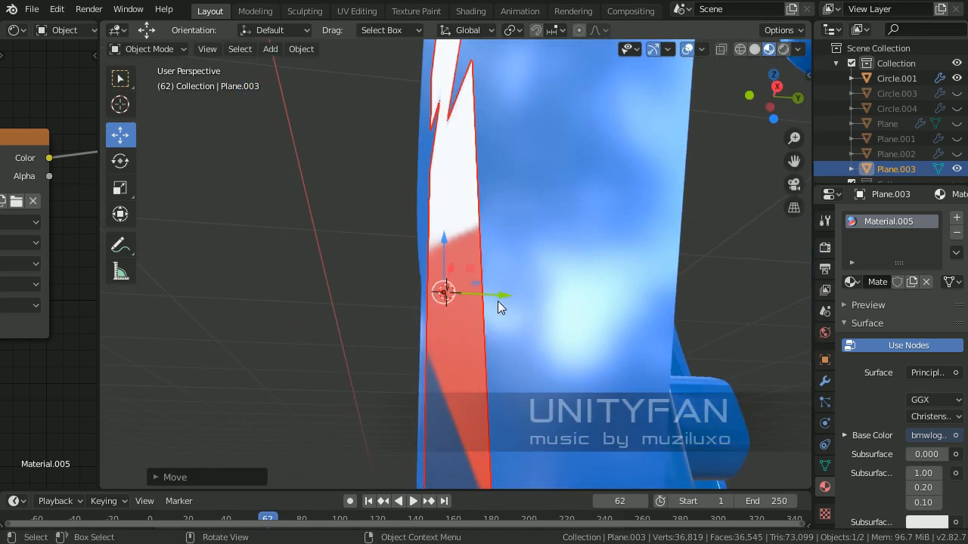
- Examine the logo's size and placement on the caliper's face from several angles
middle_drag(498, 301, 489, 319)
middle_drag(462, 268, 581, 297)
click(447, 218)
click(670, 318)
click(508, 310)
scroll(507, 293, up, 3)
middle_drag(512, 312, 388, 300)
scroll(387, 300, up, 1)
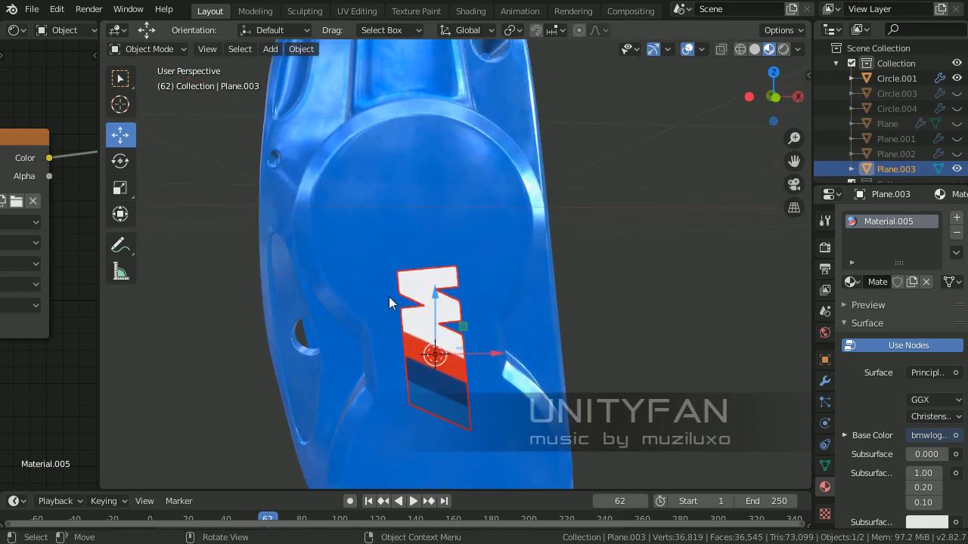
- Widen the shader editor to show the bmwlogo1.png texture node and the Principled shader node
scroll(449, 295, down, 4)
middle_drag(449, 294, 475, 294)
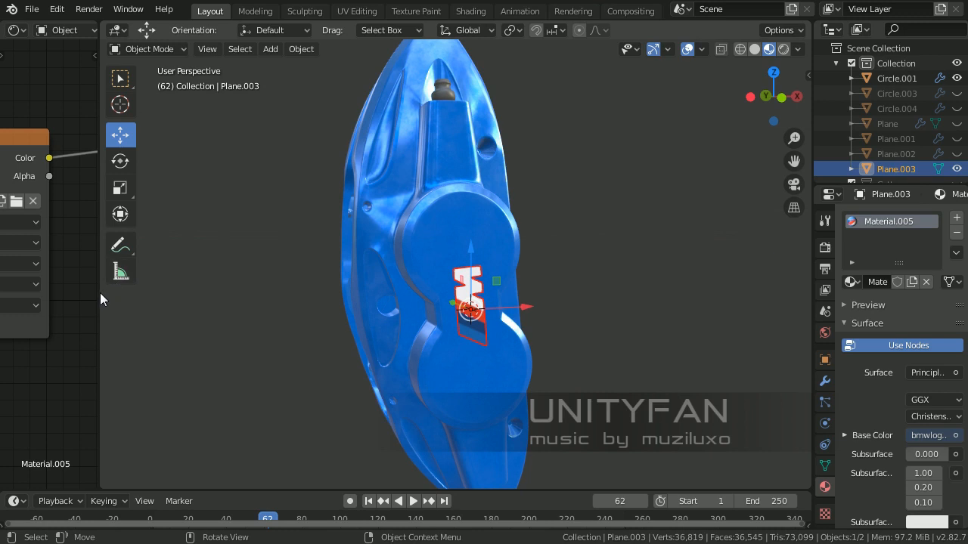
drag(99, 299, 301, 292)
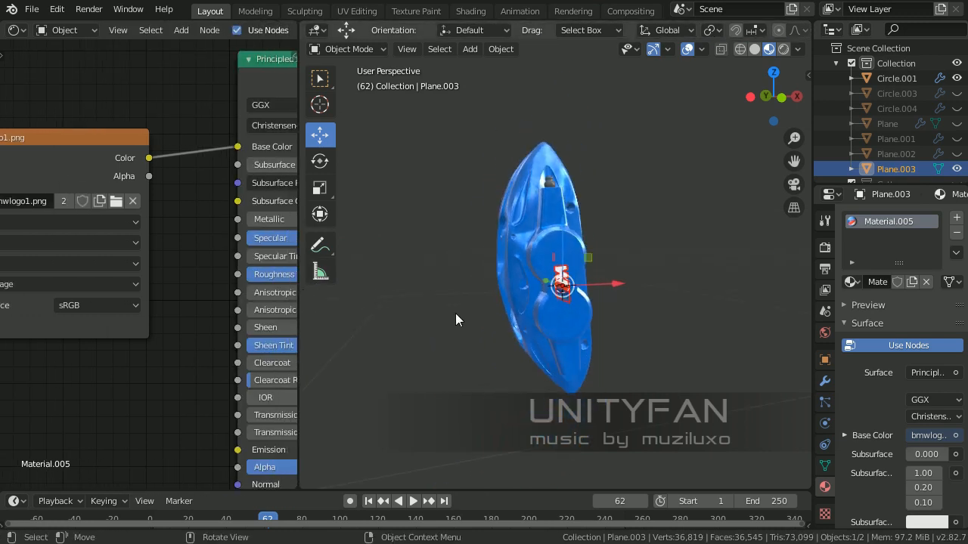
- Change the base color of the caliper's Material.001 from blue to a pure red with hue 0.017
scroll(455, 313, down, 1)
click(489, 258)
click(518, 255)
scroll(626, 285, up, 3)
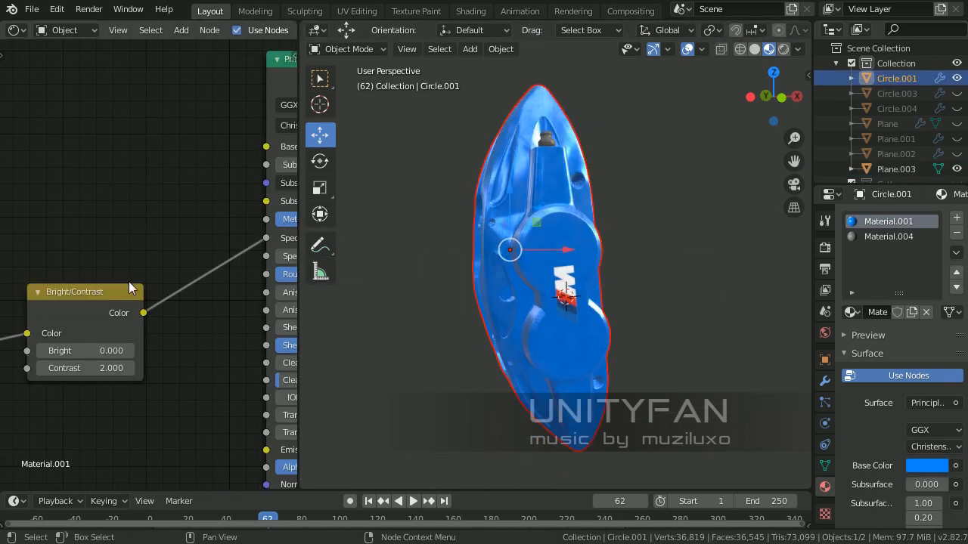
middle_drag(129, 281, 49, 289)
middle_drag(111, 228, 22, 288)
middle_drag(582, 289, 660, 267)
scroll(659, 267, up, 3)
click(232, 214)
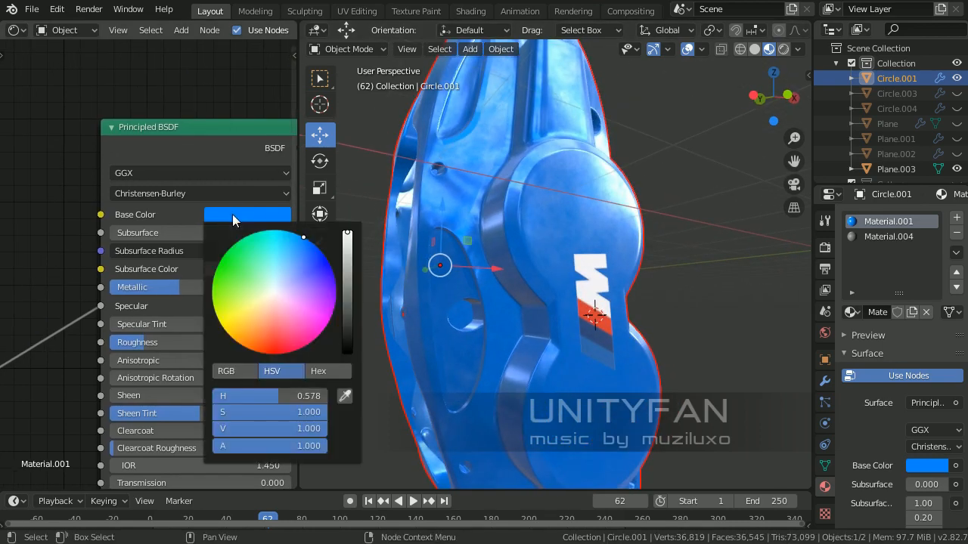
drag(333, 277, 271, 354)
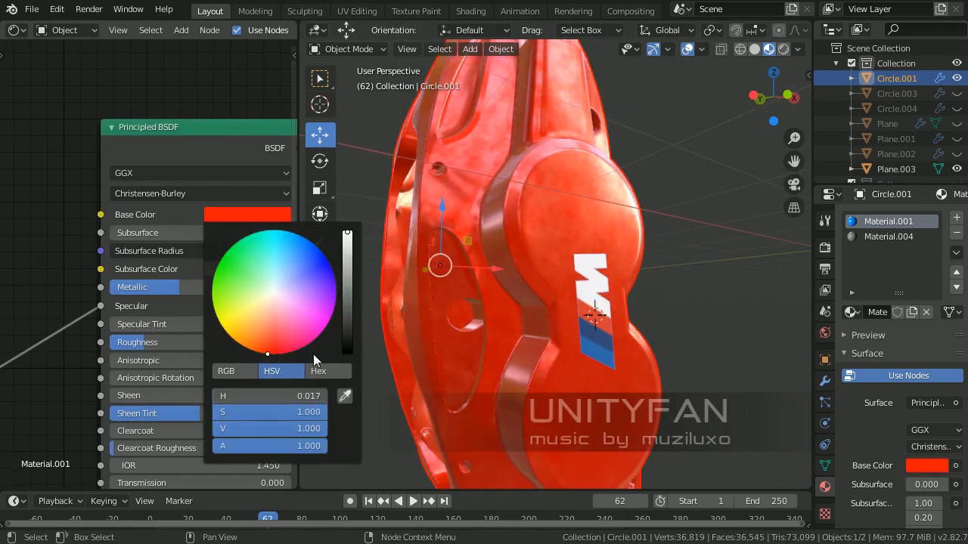
click(708, 269)
- Replace the shader editor with the UV Editor and display the caliper's entire UV layout with all faces selected
scroll(591, 282, down, 3)
scroll(632, 248, up, 3)
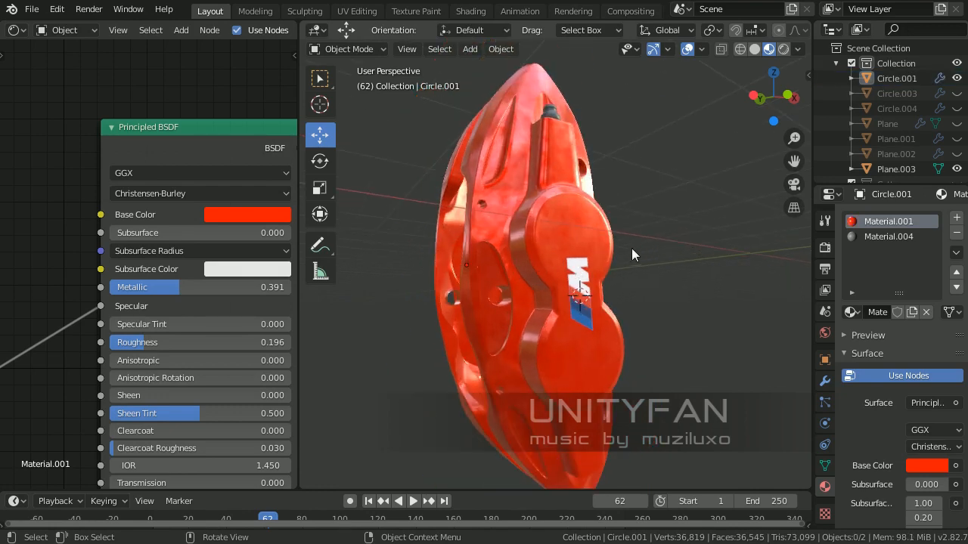
middle_drag(631, 248, 547, 224)
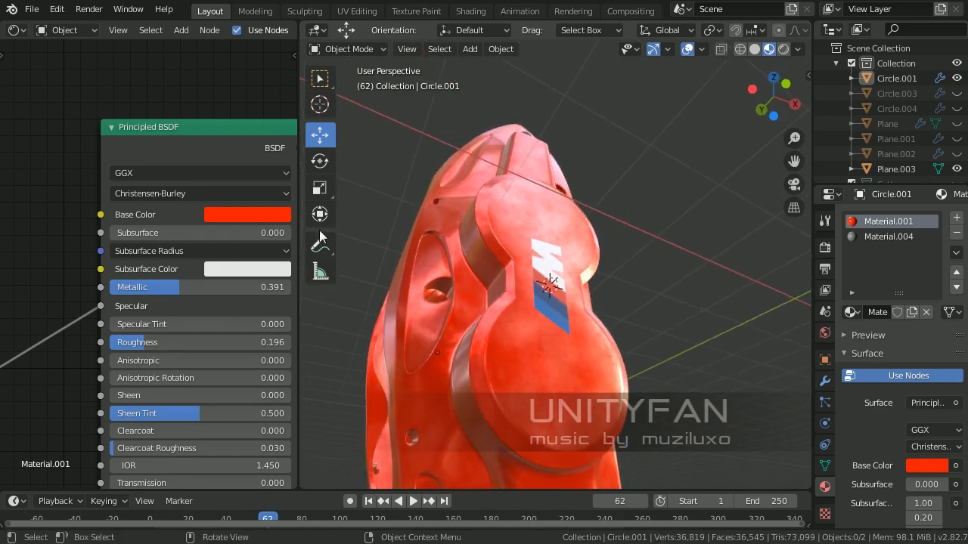
scroll(508, 174, up, 4)
middle_drag(507, 175, 570, 204)
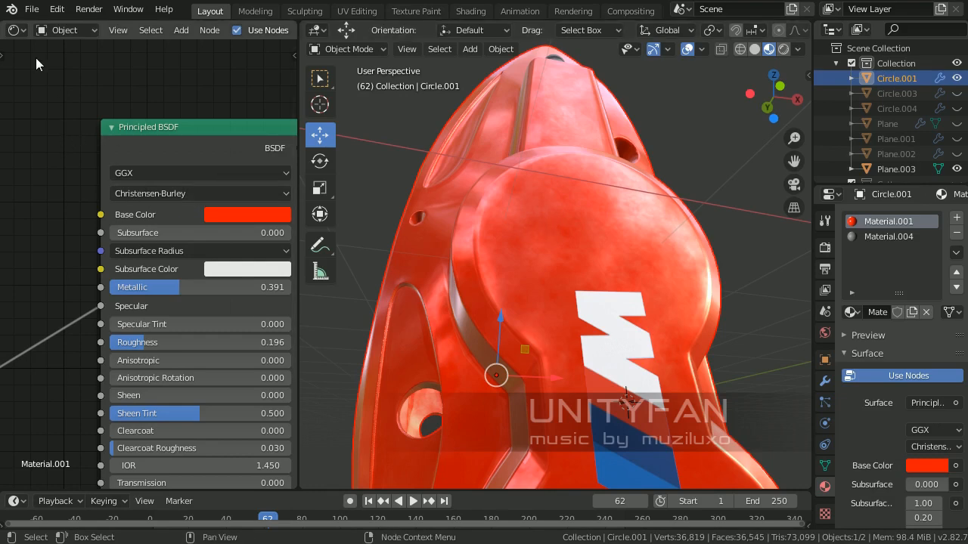
click(16, 30)
click(34, 119)
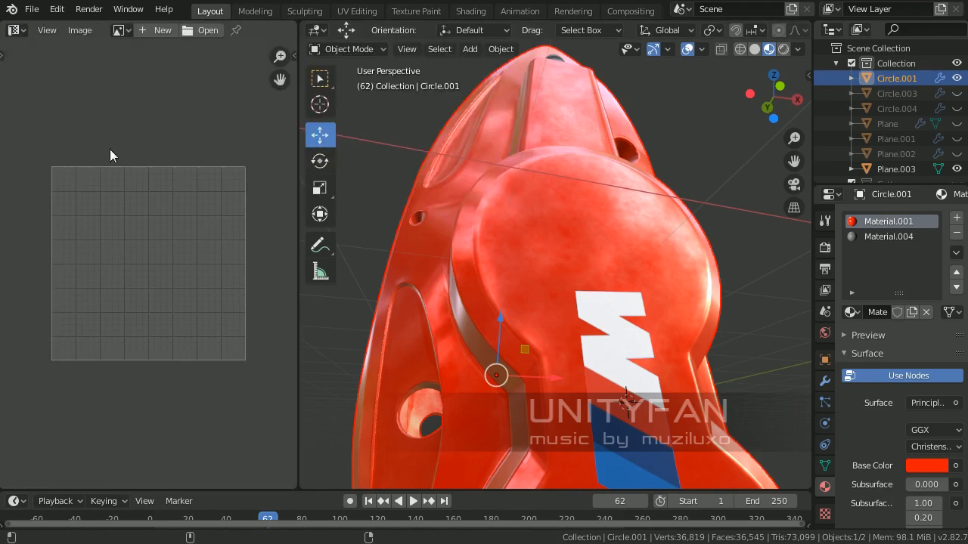
key(Tab)
scroll(179, 225, down, 1)
scroll(115, 269, up, 1)
scroll(115, 268, up, 1)
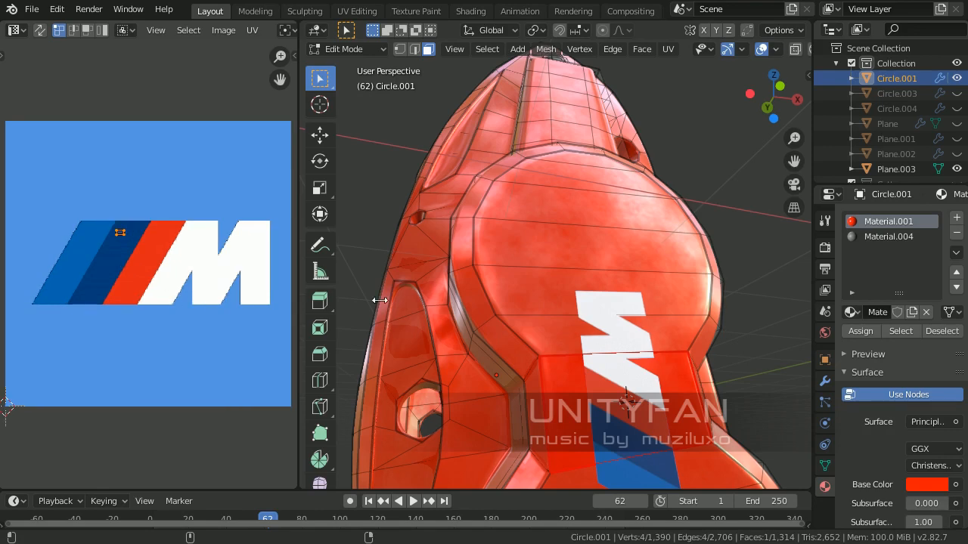
key(a)
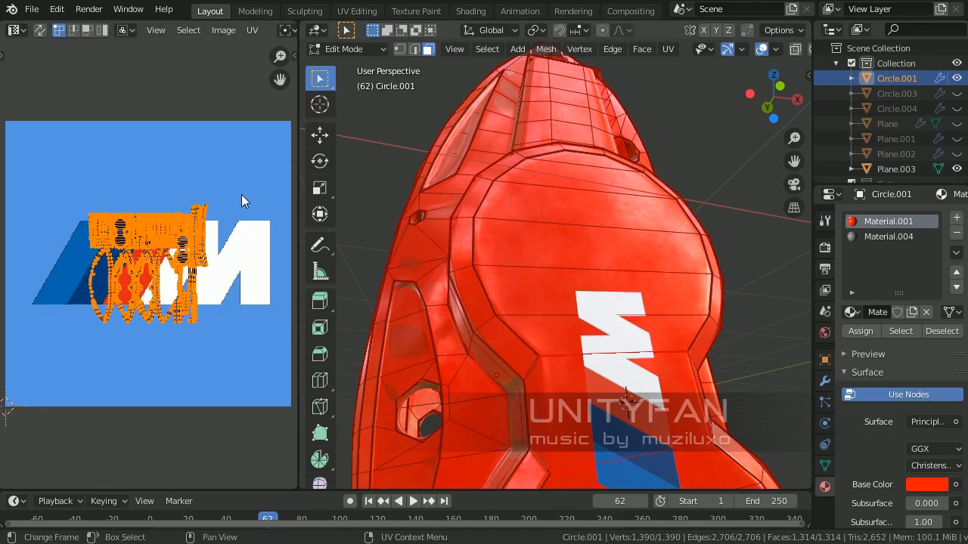
- Widen the UV Editor and load orangebump1.jpg as its background image
middle_drag(241, 194, 186, 201)
drag(298, 172, 370, 182)
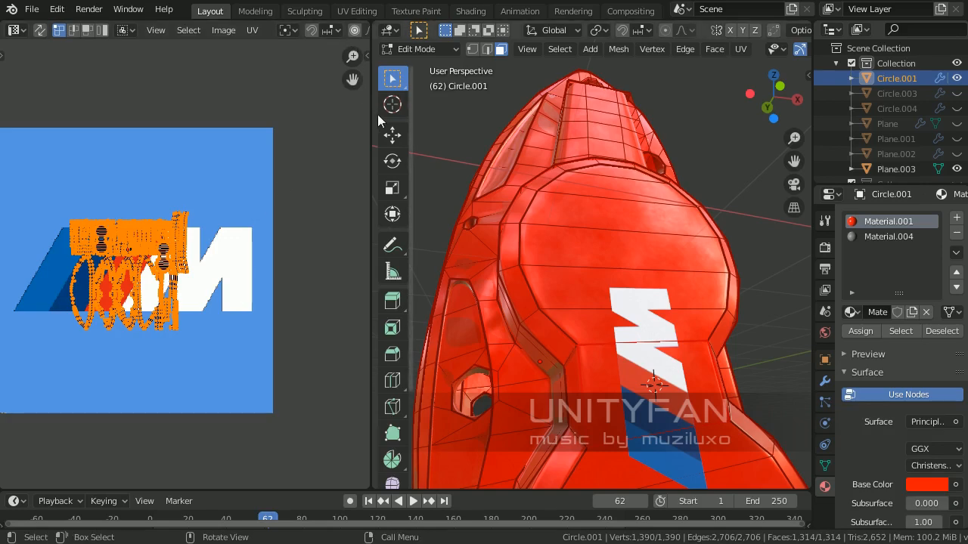
drag(374, 115, 503, 100)
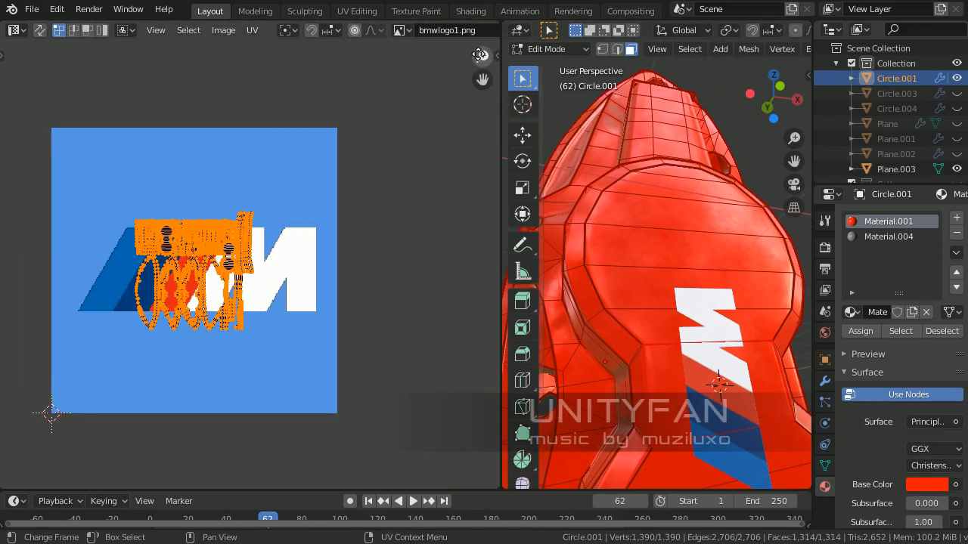
middle_drag(410, 123, 254, 140)
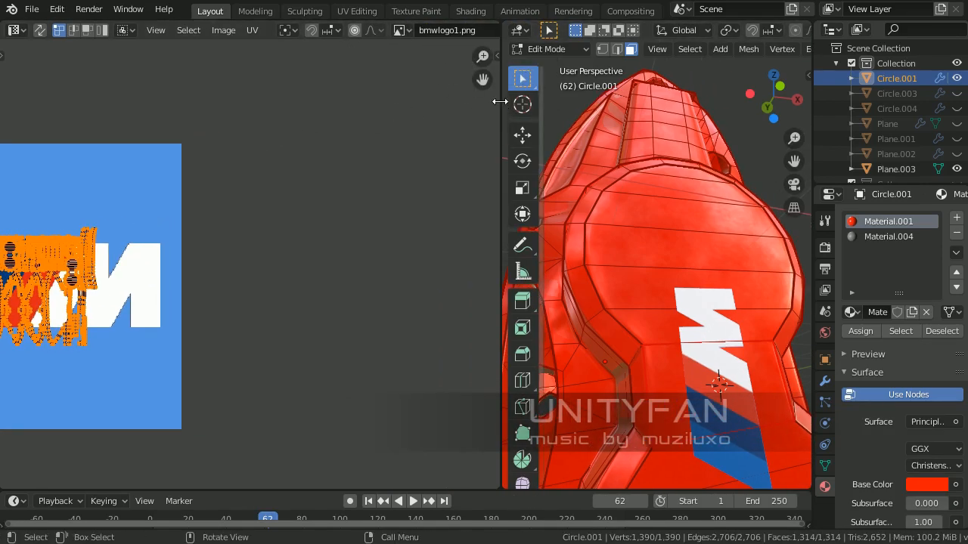
drag(499, 102, 579, 94)
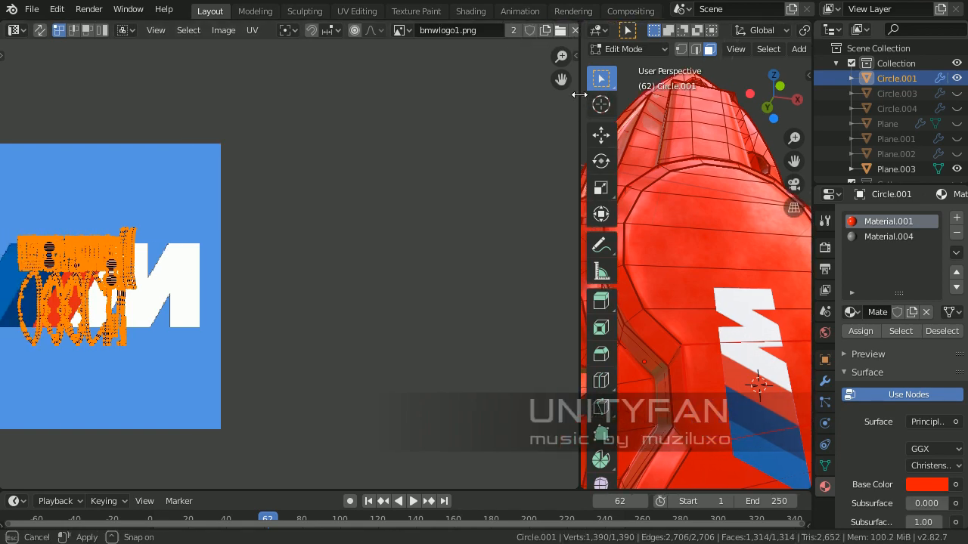
click(560, 30)
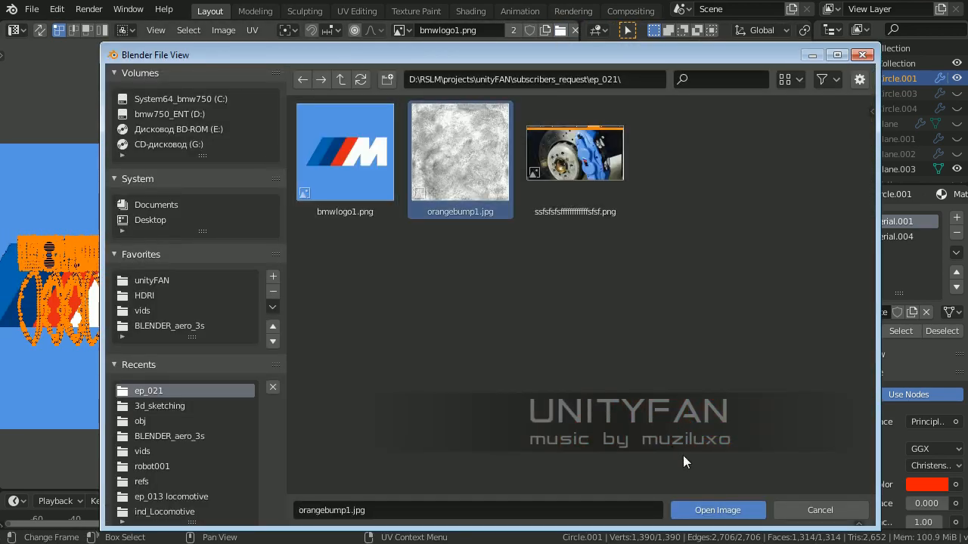
click(716, 511)
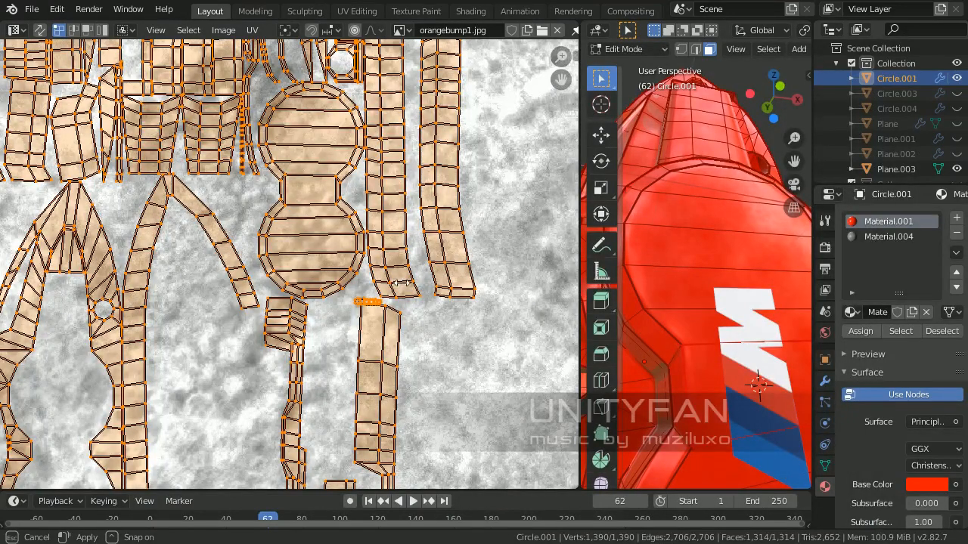
- Narrow the UV Editor and scale the caliper's whole UV layout down to roughly two thirds of its size
drag(400, 283, 350, 285)
scroll(684, 265, down, 5)
scroll(685, 265, up, 2)
mouse_move(685, 264)
middle_down()
mouse_move(670, 281)
mouse_move(688, 274)
middle_up()
scroll(276, 272, down, 5)
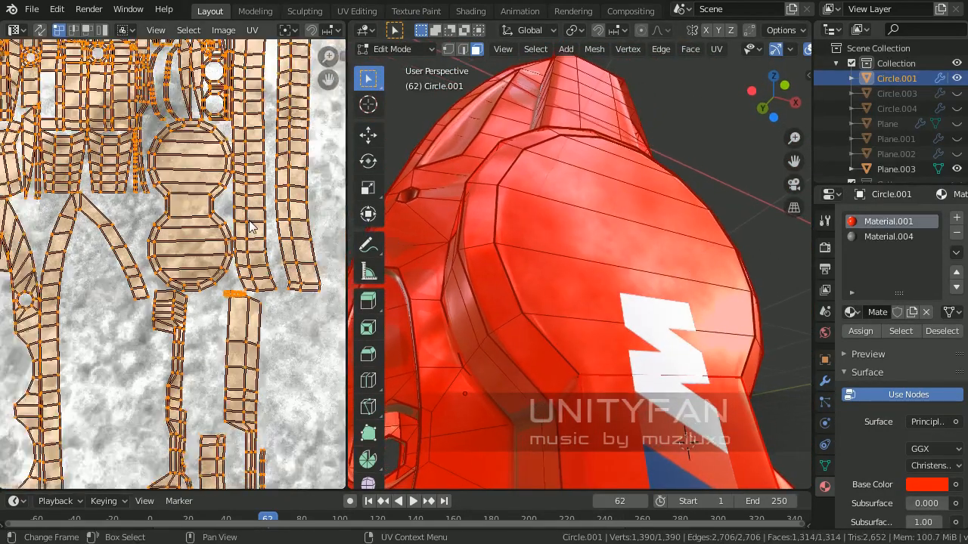
key(s)
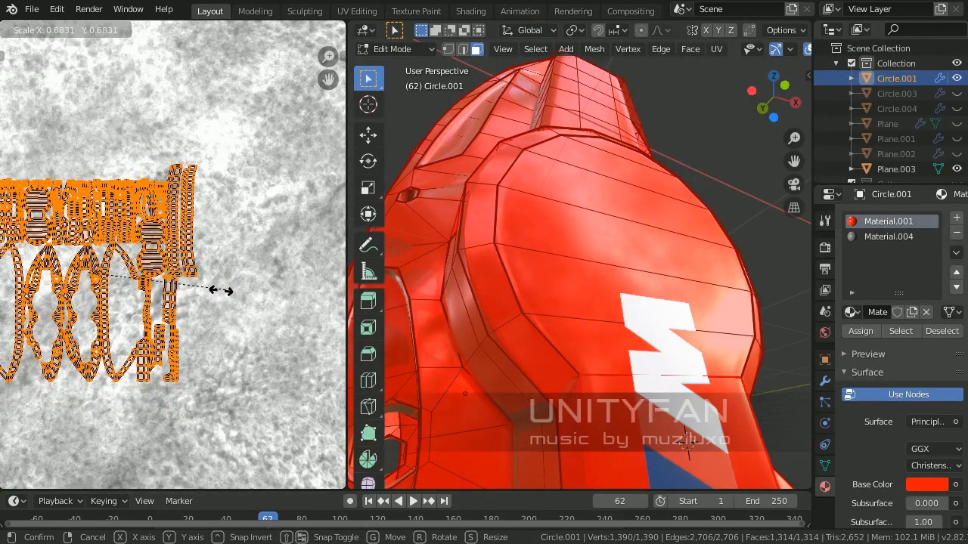
click(210, 287)
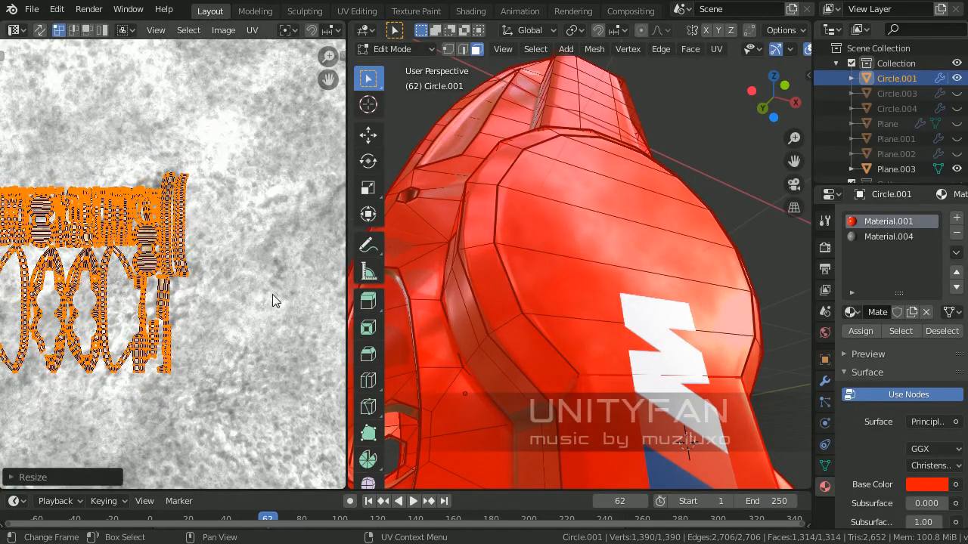
- Inspect the caliper's texture in Object Mode, and scale its UVs down again by a factor of about 0.77
key(Tab)
middle_drag(741, 189, 597, 236)
scroll(644, 217, up, 3)
scroll(645, 218, down, 4)
key(Tab)
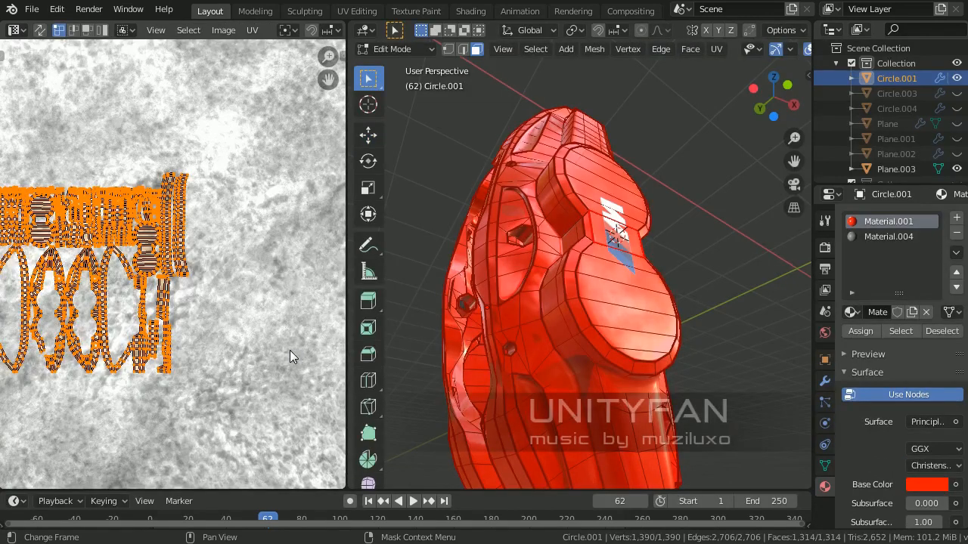
key(s)
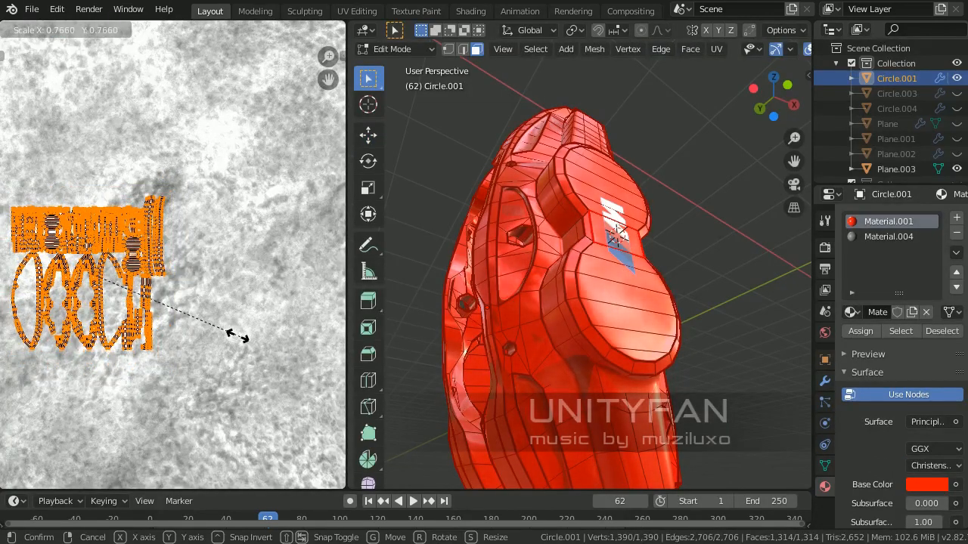
click(244, 337)
key(Tab)
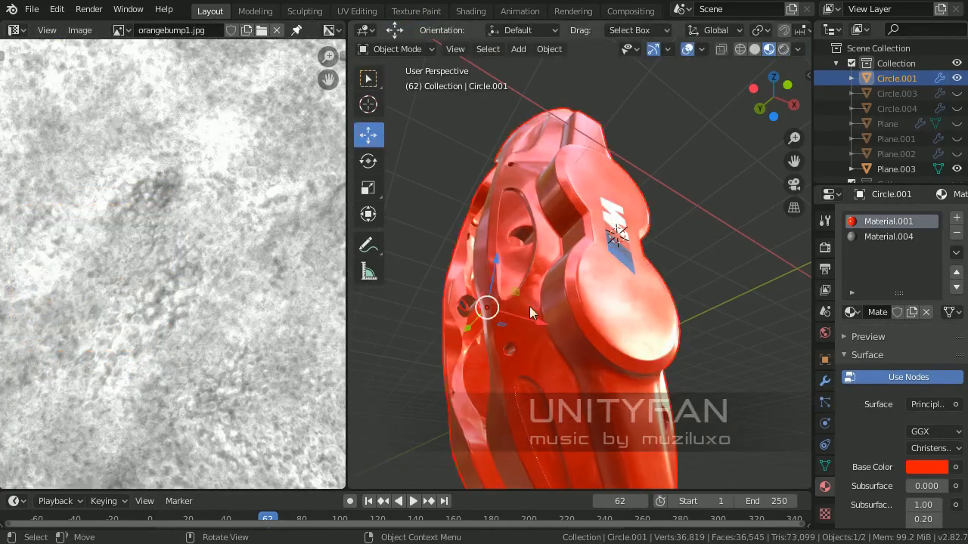
- Switch the UV Editor back to the Shader Editor and bring up the caliper material's Bright/Contrast node
middle_drag(529, 306, 565, 262)
scroll(574, 257, up, 4)
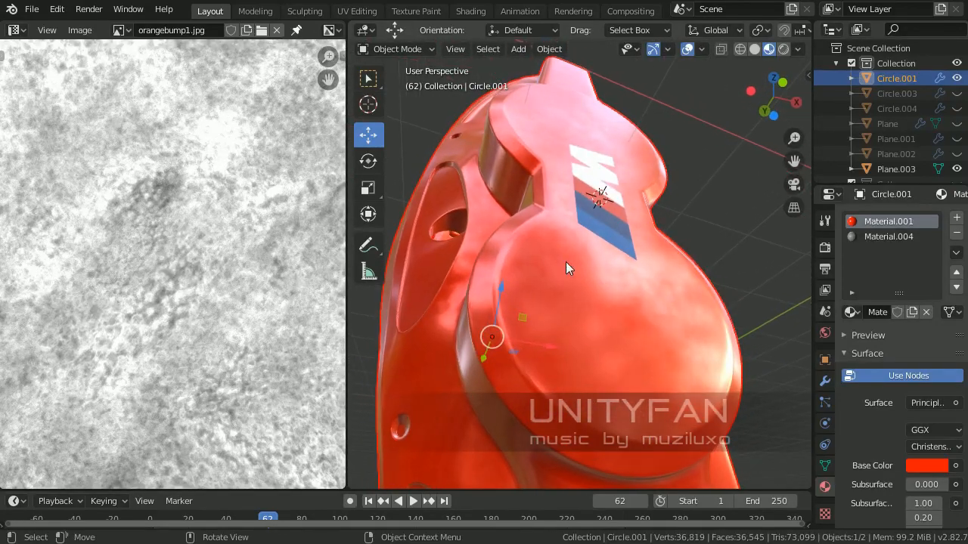
click(16, 30)
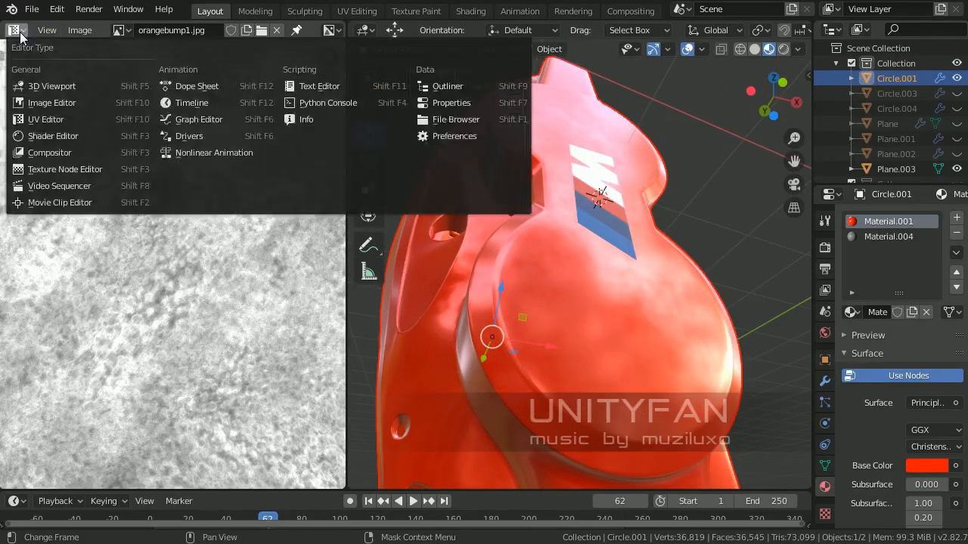
click(47, 136)
scroll(264, 182, up, 2)
middle_drag(120, 268, 222, 231)
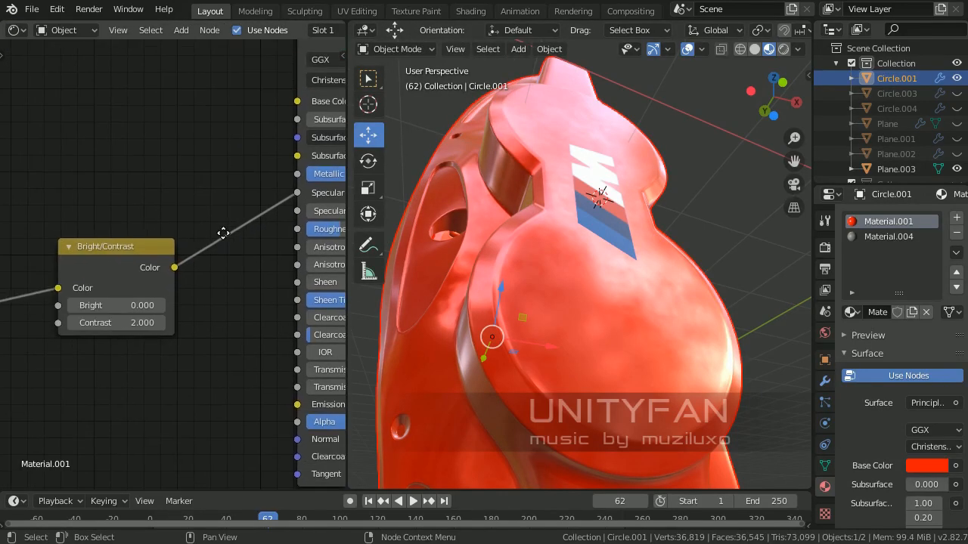
- Set the Bright/Contrast node's Bright to 1.000 and Contrast to 1.500
scroll(168, 266, up, 2)
mouse_move(681, 250)
middle_down()
mouse_move(692, 247)
mouse_move(650, 248)
mouse_move(668, 245)
middle_up()
drag(109, 311, 202, 310)
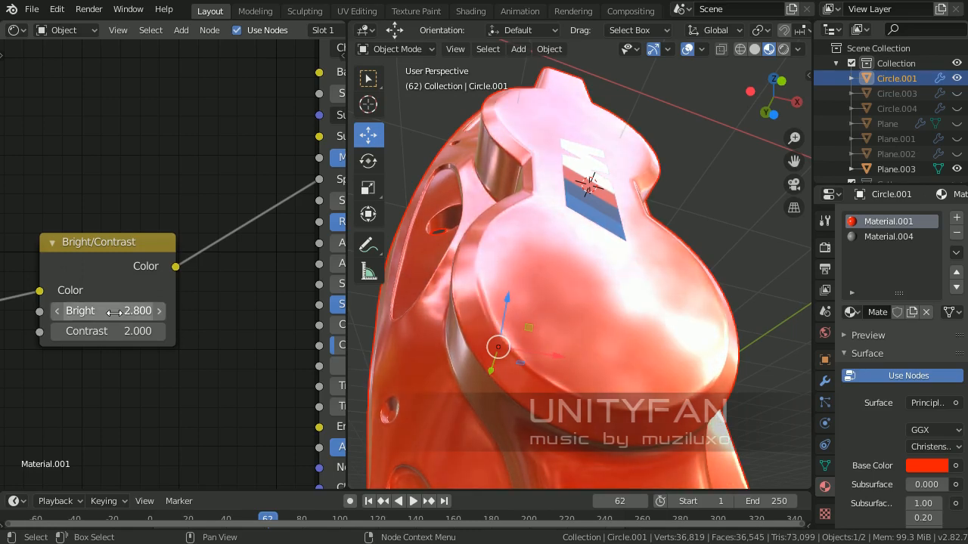
key(Return)
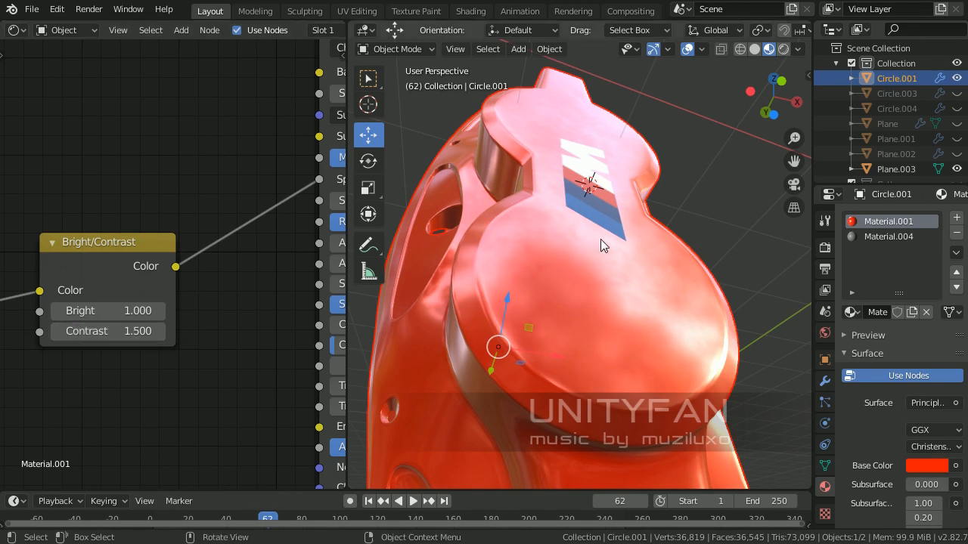
- Disconnect the Bright/Contrast output from the Specular input to compare the caliper's surface without it, and reconnect it
middle_drag(601, 245, 613, 291)
click(696, 275)
middle_drag(260, 225, 195, 264)
middle_drag(247, 238, 218, 243)
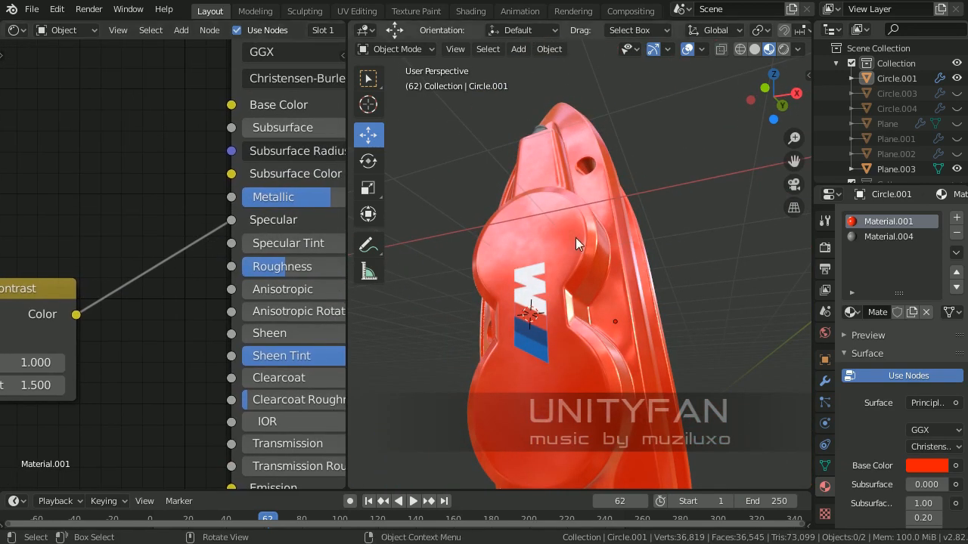
middle_drag(575, 237, 529, 238)
scroll(575, 215, up, 3)
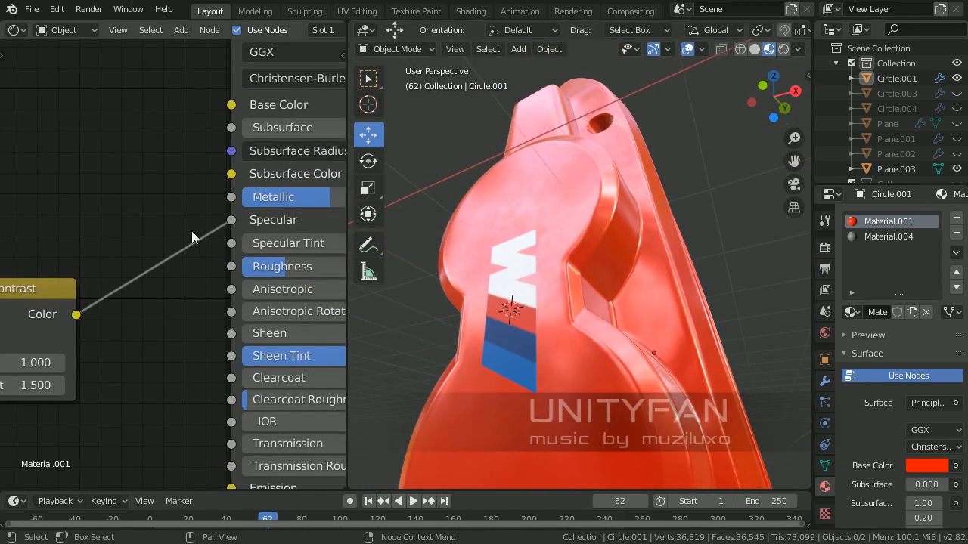
drag(232, 220, 227, 221)
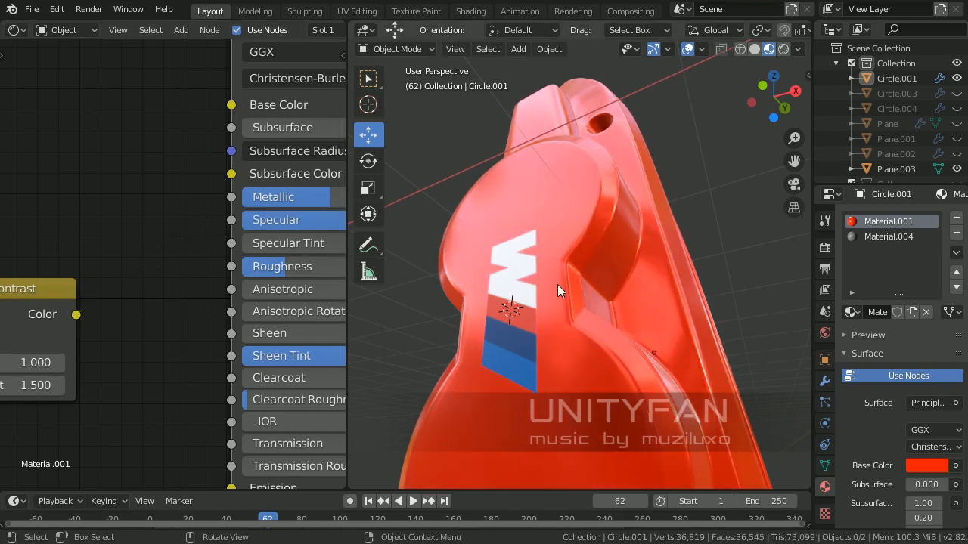
middle_drag(557, 284, 636, 250)
drag(75, 314, 232, 231)
middle_drag(566, 292, 672, 334)
- Select the caliper, merge the node area into the 3D viewport, split the viewport again and make one half a Shader Editor
click(597, 262)
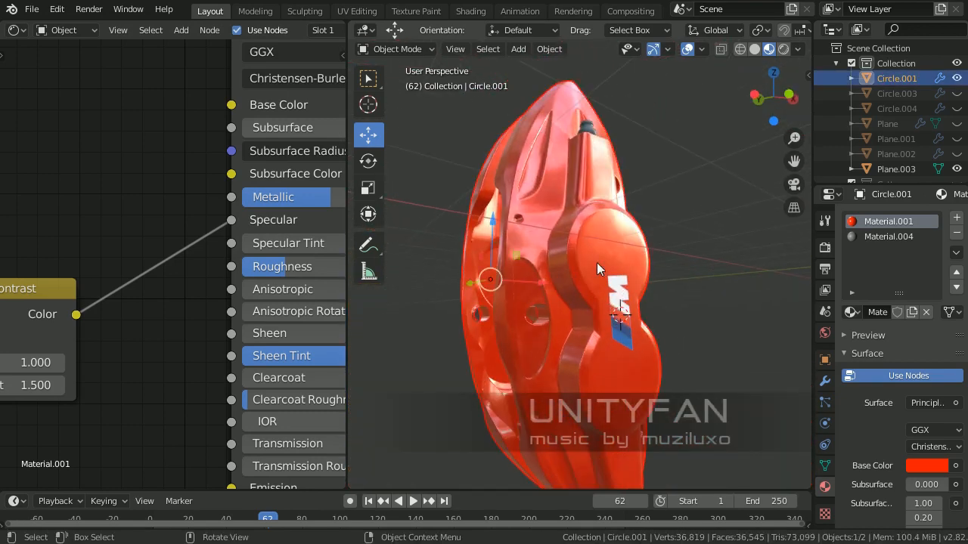
middle_drag(253, 202, 135, 267)
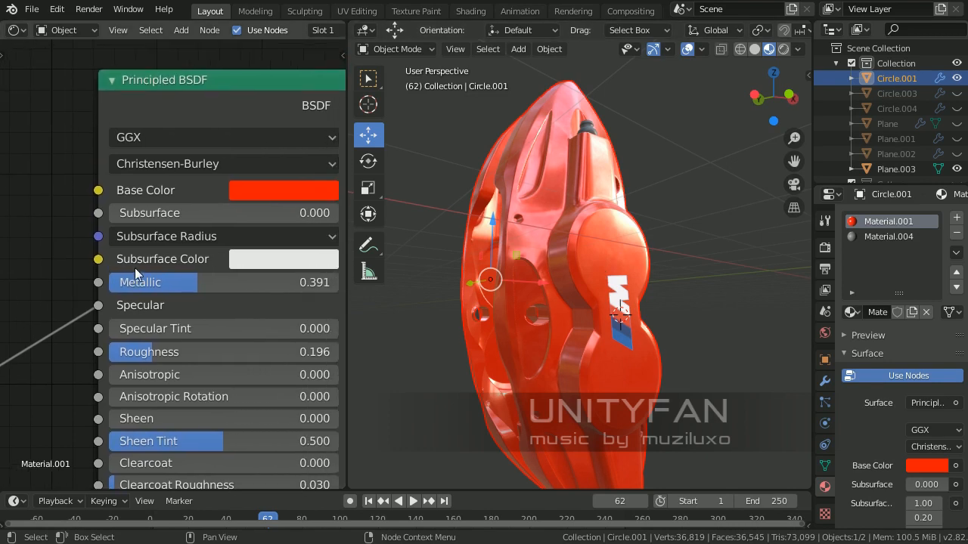
middle_drag(221, 82, 306, 238)
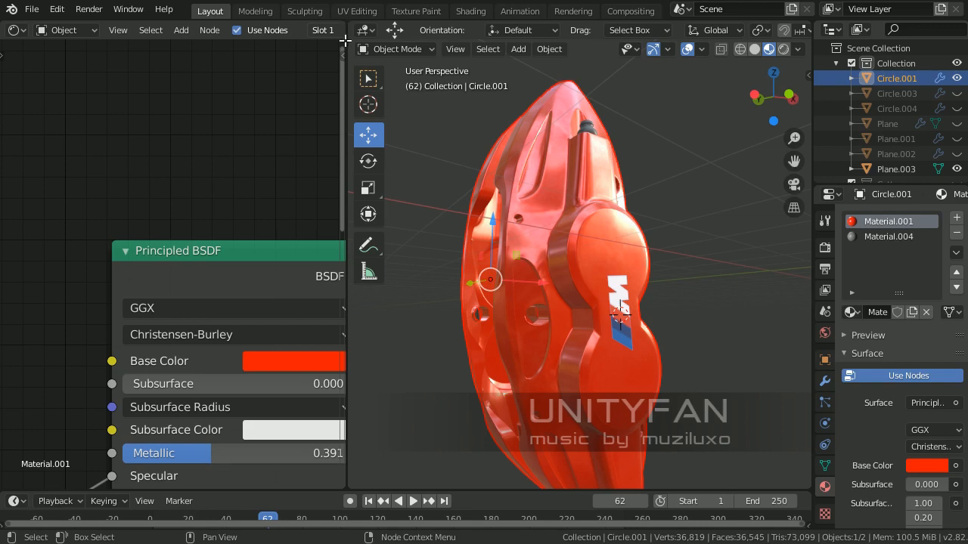
drag(345, 40, 314, 88)
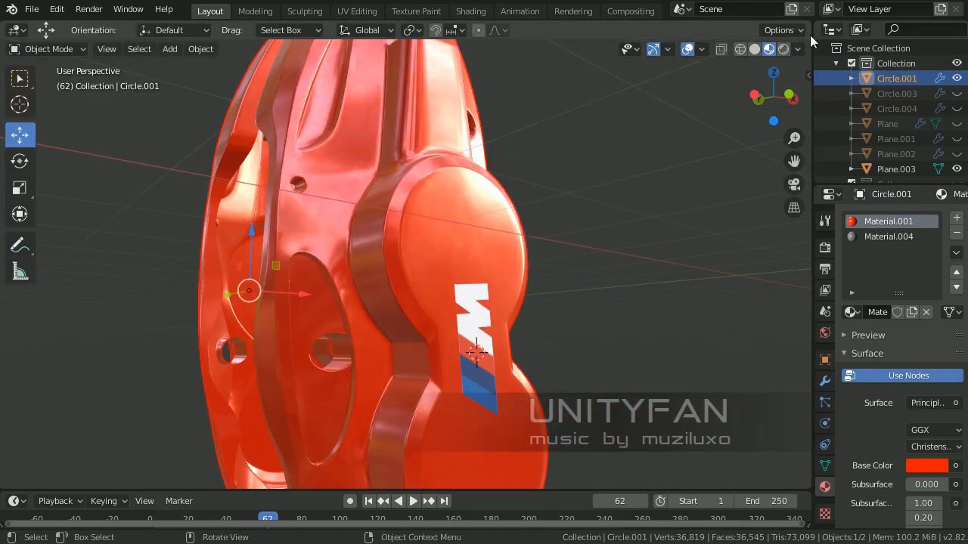
drag(810, 34, 458, 60)
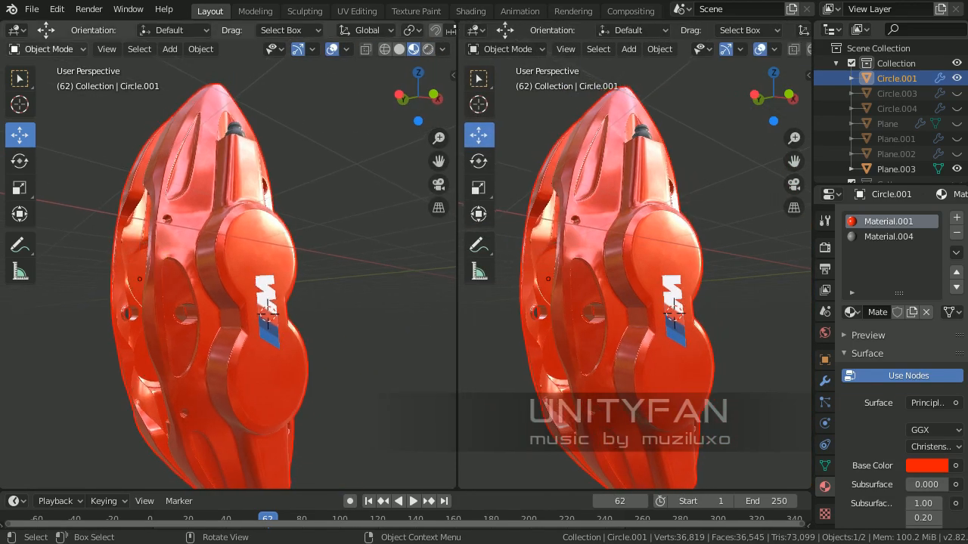
click(17, 29)
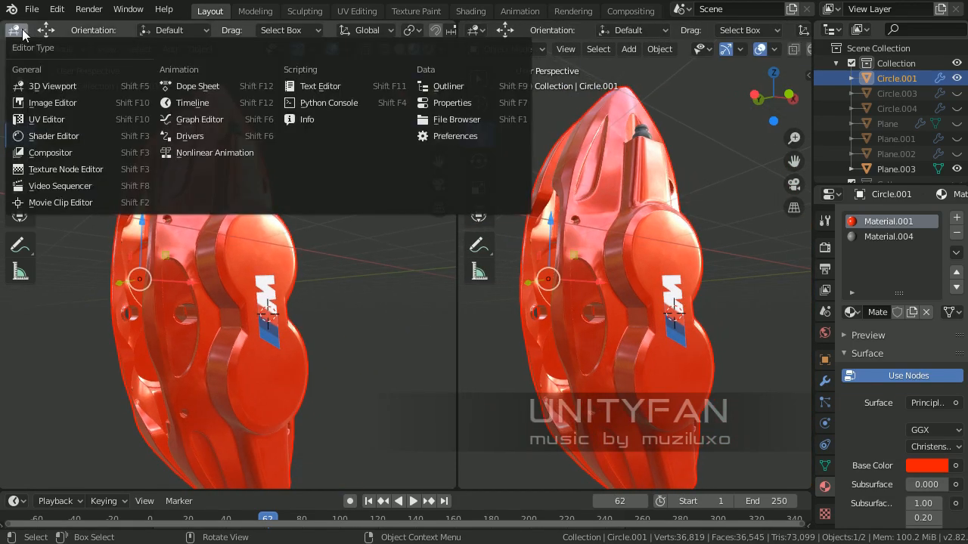
click(51, 139)
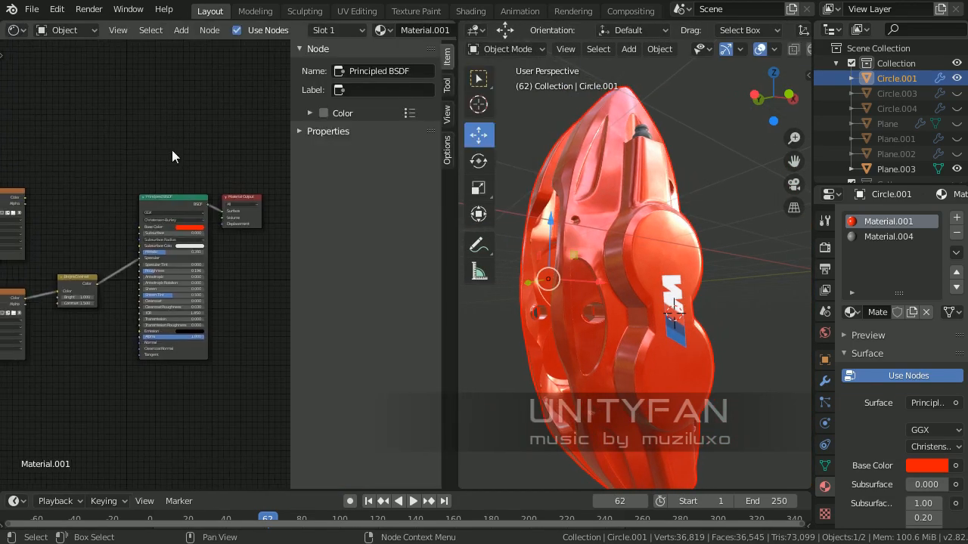
- Split the Shader Editor horizontally and turn the upper half into an Image Editor
drag(454, 25, 401, 201)
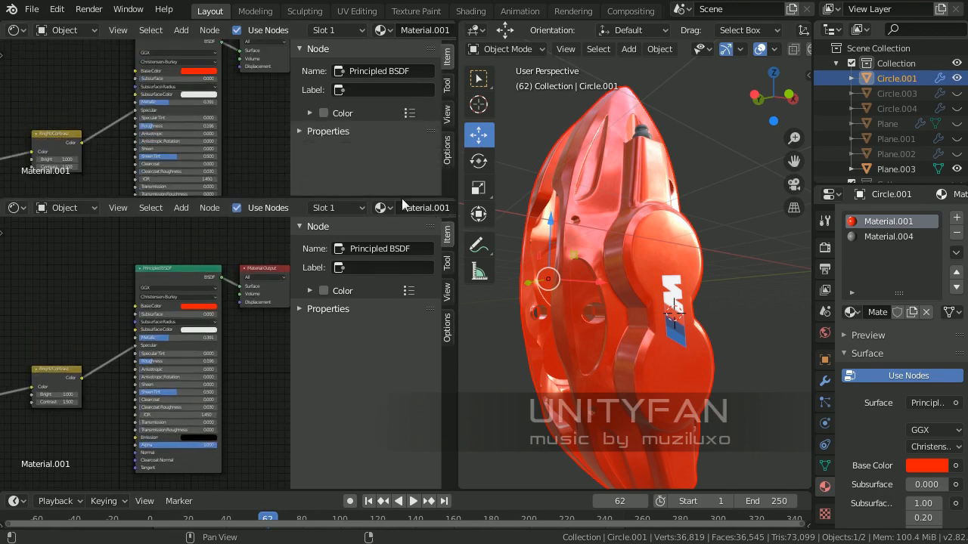
click(16, 30)
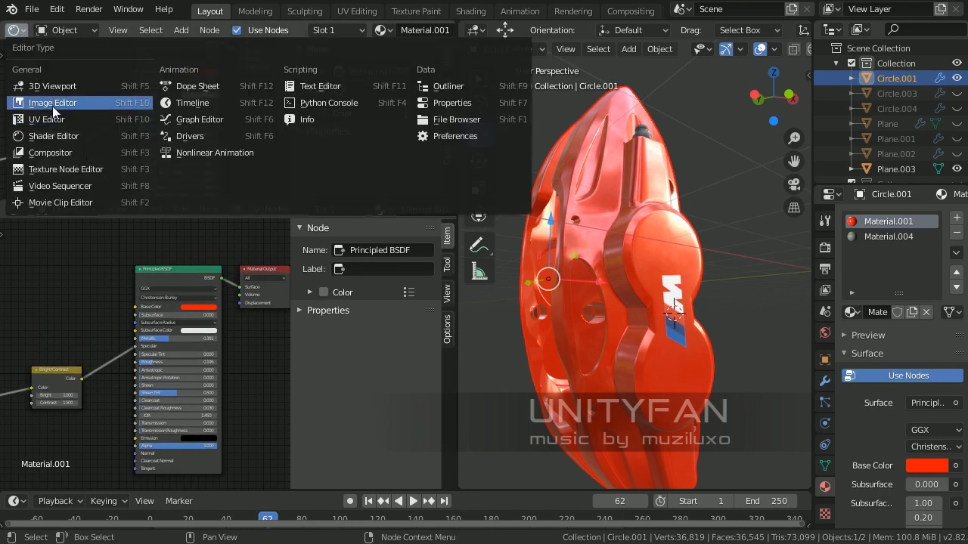
click(38, 99)
- Open the blue brake caliper reference photo from the ep_021 folder in the Image Editor and widen the 3D viewport beside it
click(261, 29)
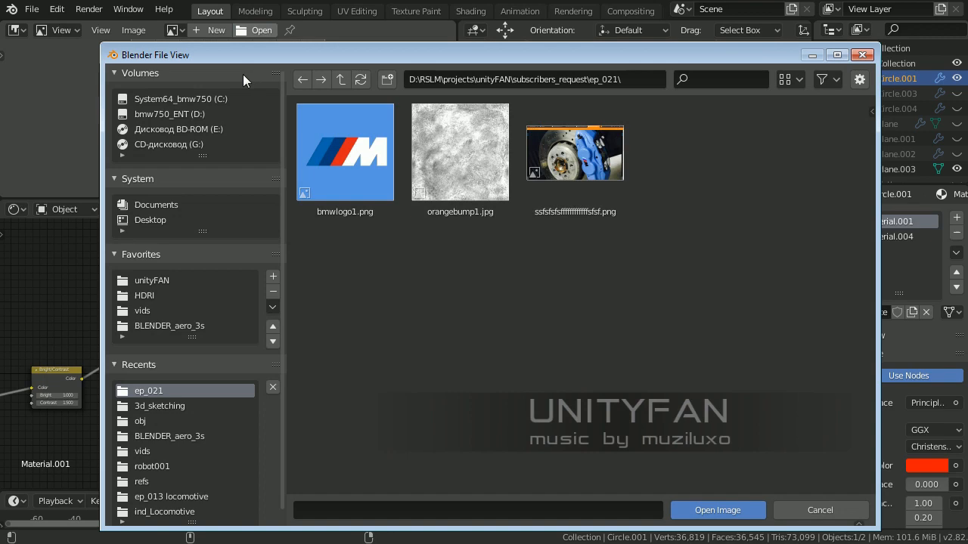
click(575, 155)
click(717, 509)
scroll(290, 173, up, 2)
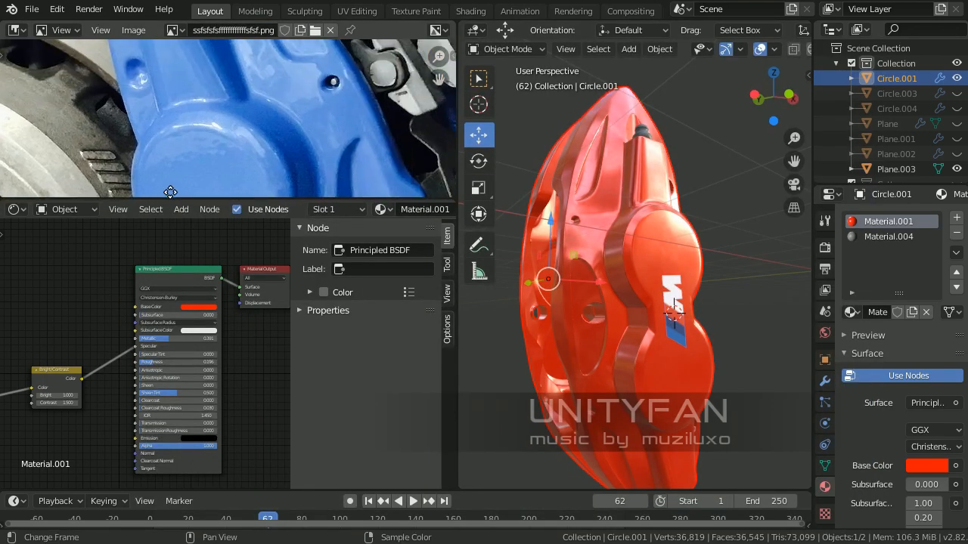
middle_drag(684, 294, 659, 298)
scroll(659, 299, up, 2)
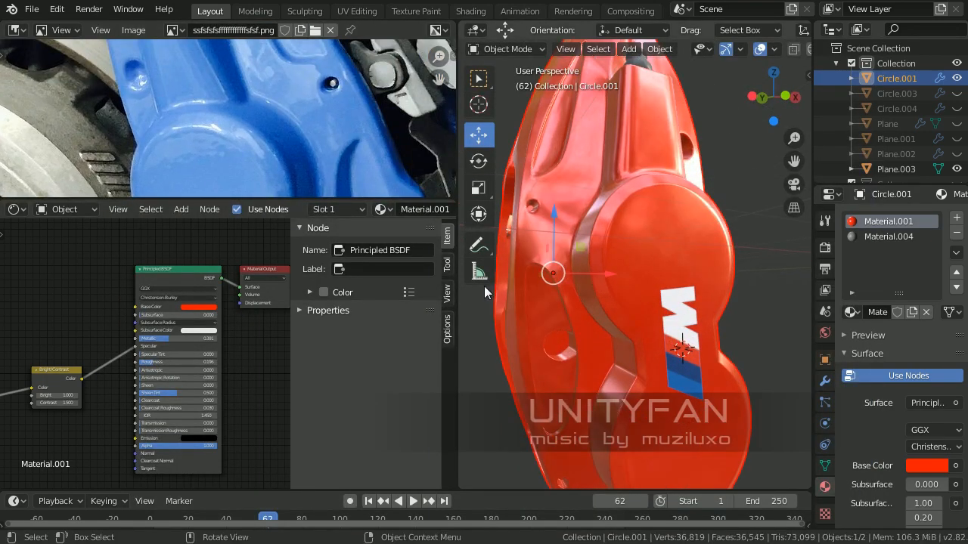
drag(458, 292, 400, 293)
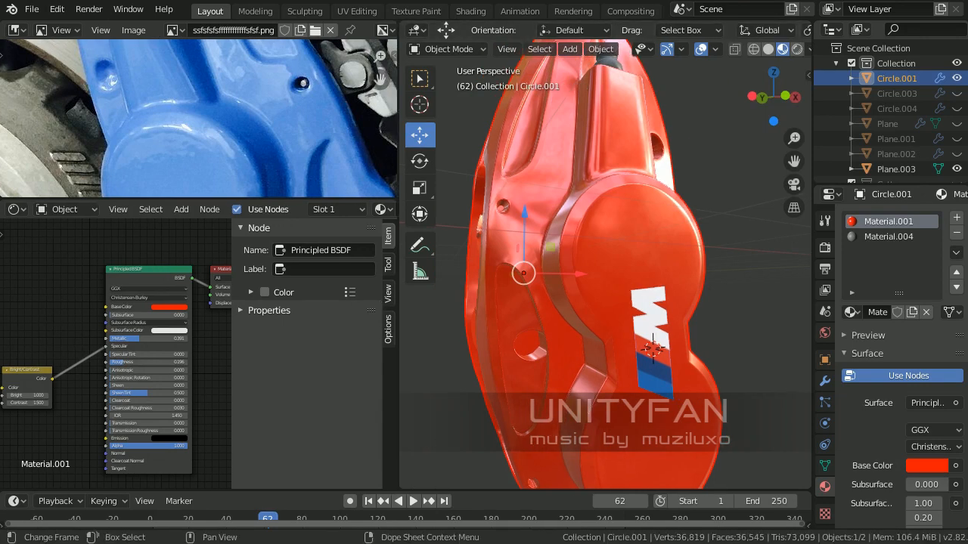
key(alt+Tab)
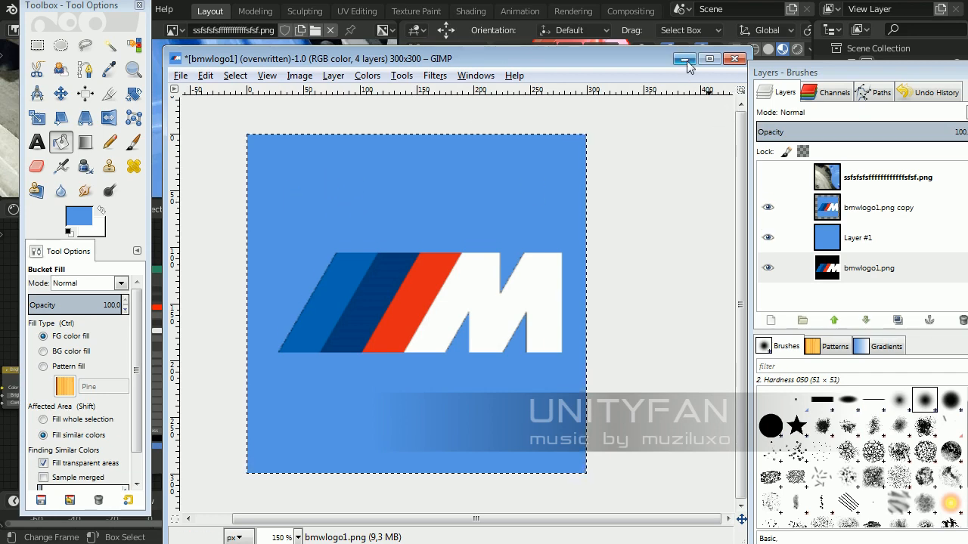
click(156, 165)
- Enlarge the Image Editor slightly and set the caliper material's Base Color to blue with hue 0.574, saturation 0.902 and value 1.000
middle_drag(250, 148, 251, 127)
drag(218, 200, 217, 225)
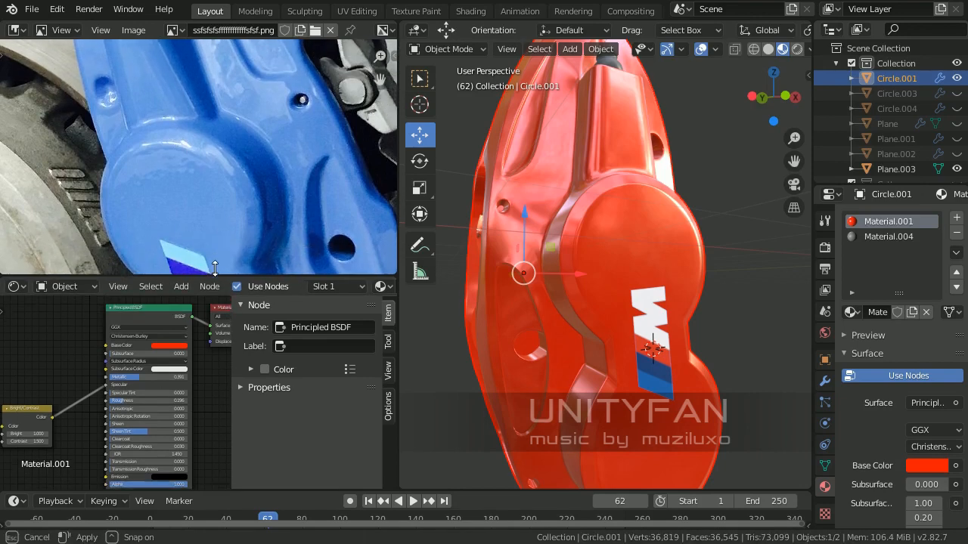
scroll(196, 239, up, 3)
middle_drag(106, 312, 54, 354)
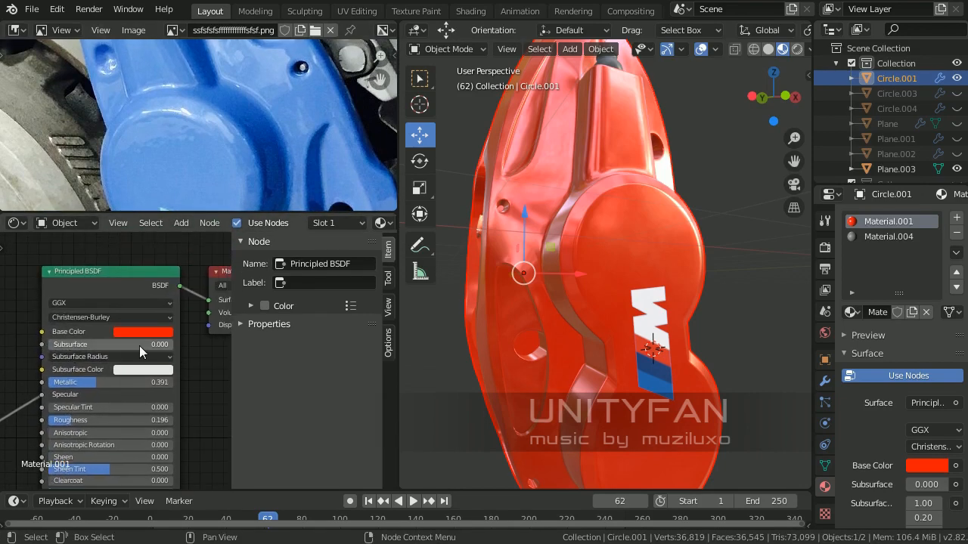
click(140, 333)
click(139, 333)
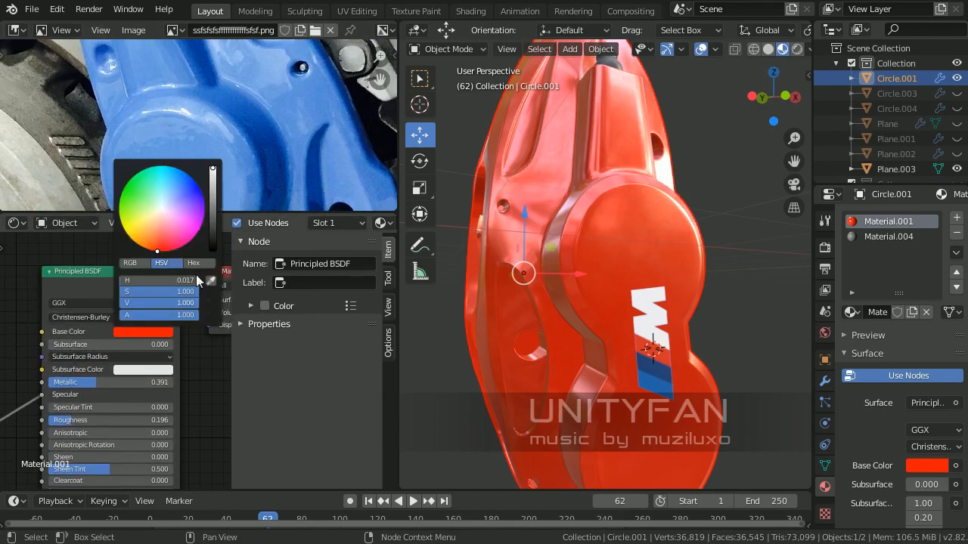
click(179, 175)
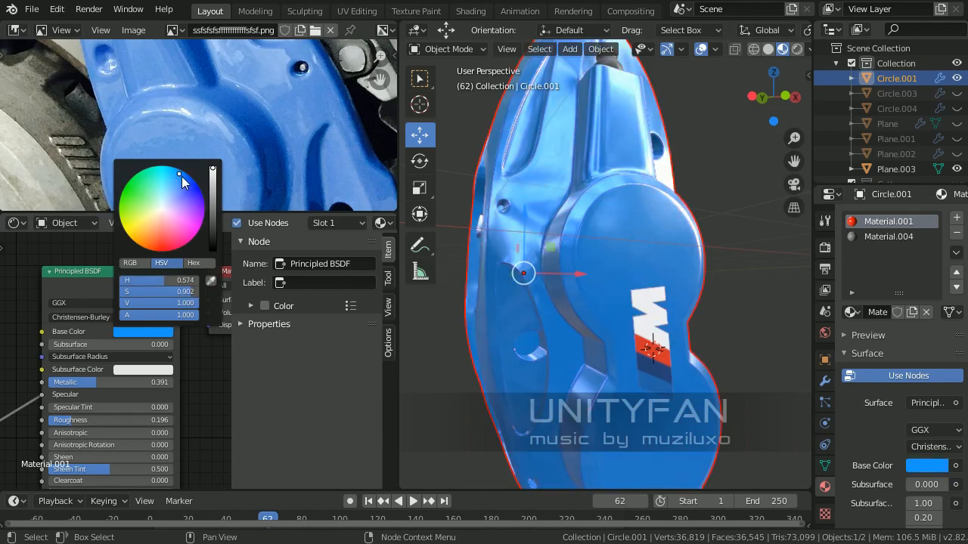
- Widen the 3D viewport by narrowing the Outliner and Properties areas, and inspect the blue caliper's round cap up close
middle_drag(527, 193, 666, 181)
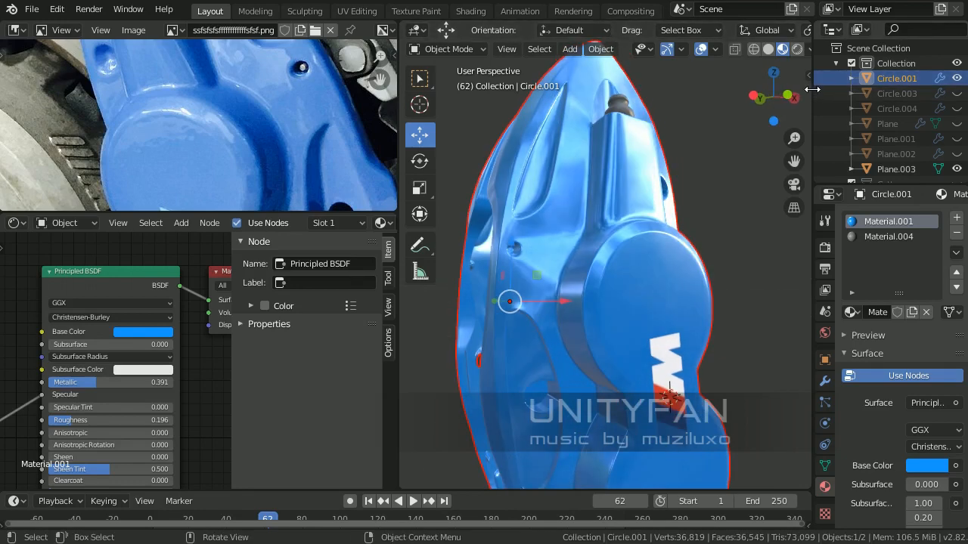
drag(812, 88, 851, 89)
scroll(665, 184, down, 2)
middle_drag(660, 189, 651, 215)
scroll(627, 227, up, 4)
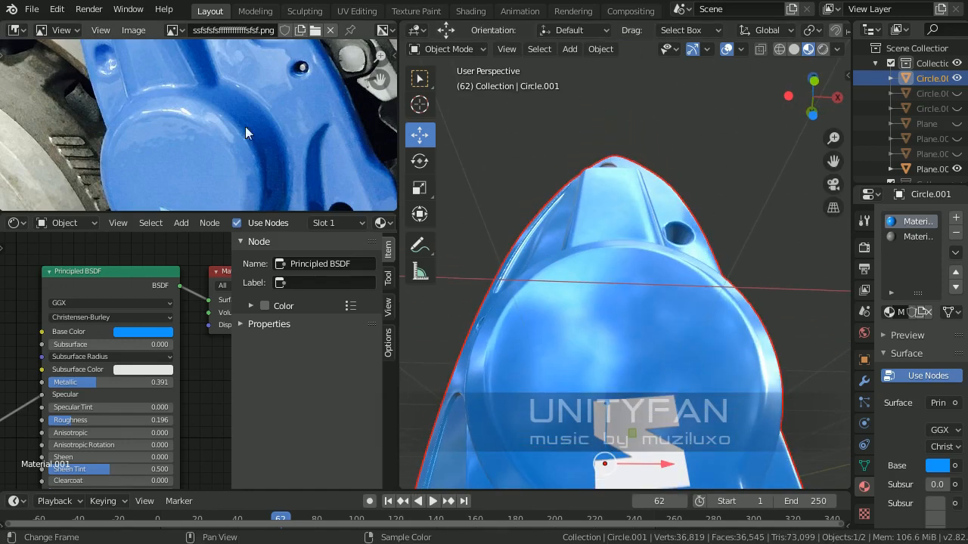
- Examine the paint texture and highlights in the reference photo up close and compare them with the modelled caliper's surface
middle_drag(210, 117, 214, 177)
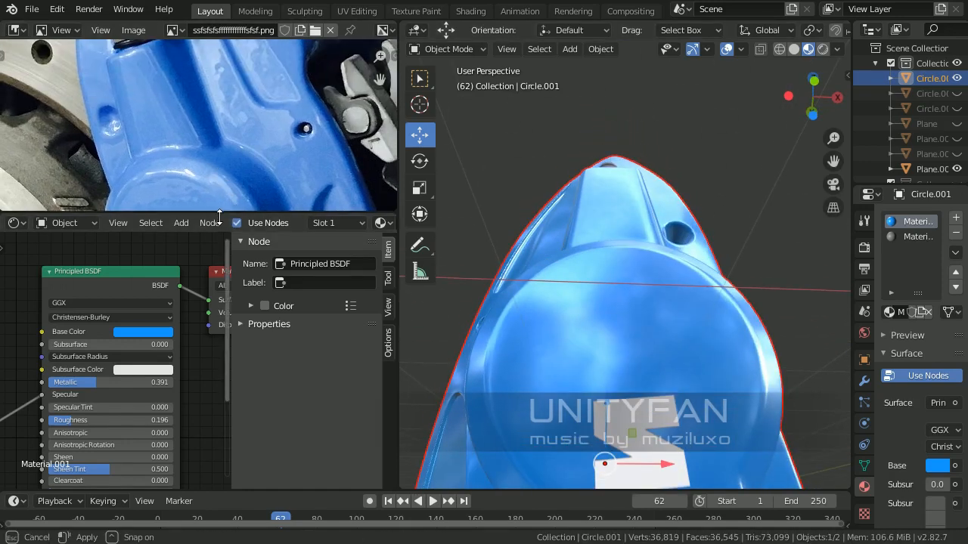
drag(219, 214, 215, 226)
middle_drag(215, 317, 170, 327)
middle_drag(228, 131, 194, 187)
scroll(252, 119, up, 3)
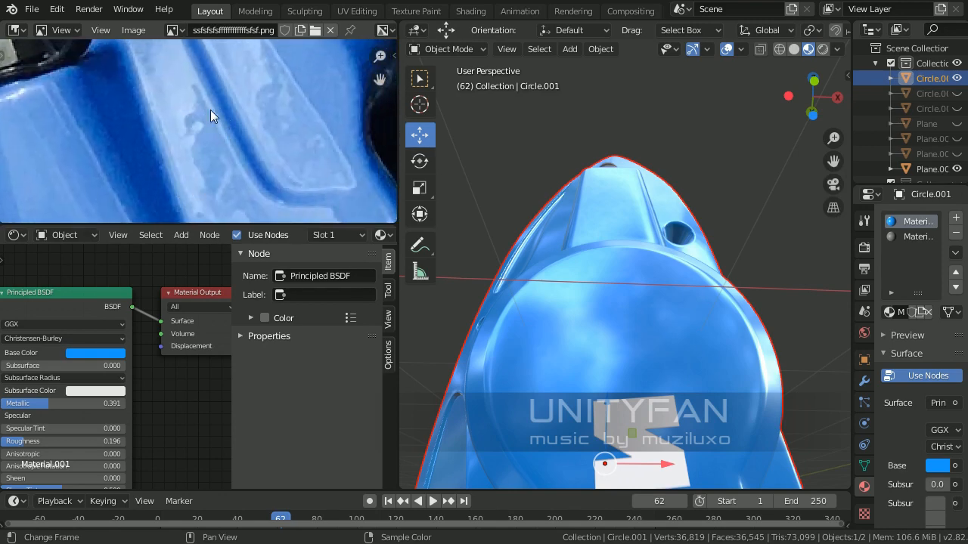
scroll(277, 131, down, 3)
middle_drag(267, 137, 266, 50)
middle_drag(224, 166, 257, 113)
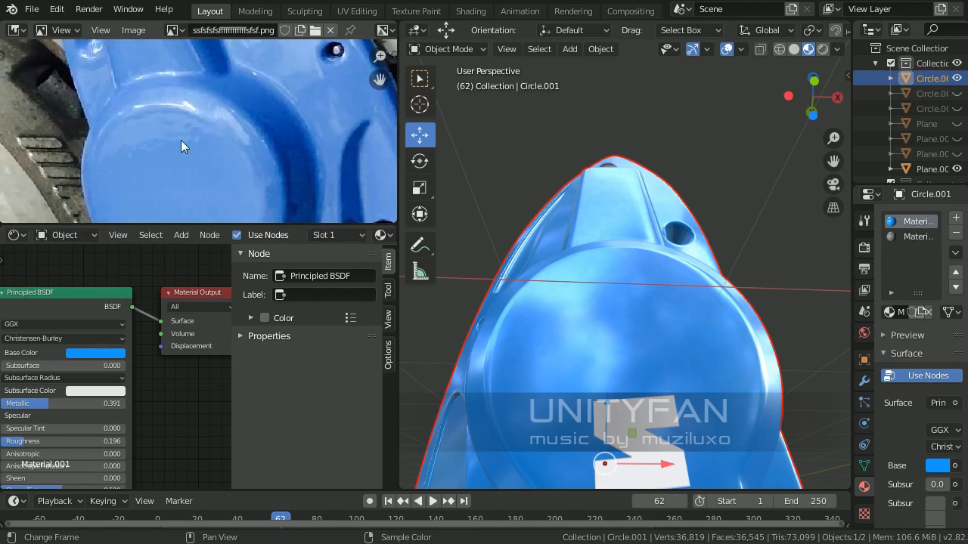
scroll(182, 139, up, 3)
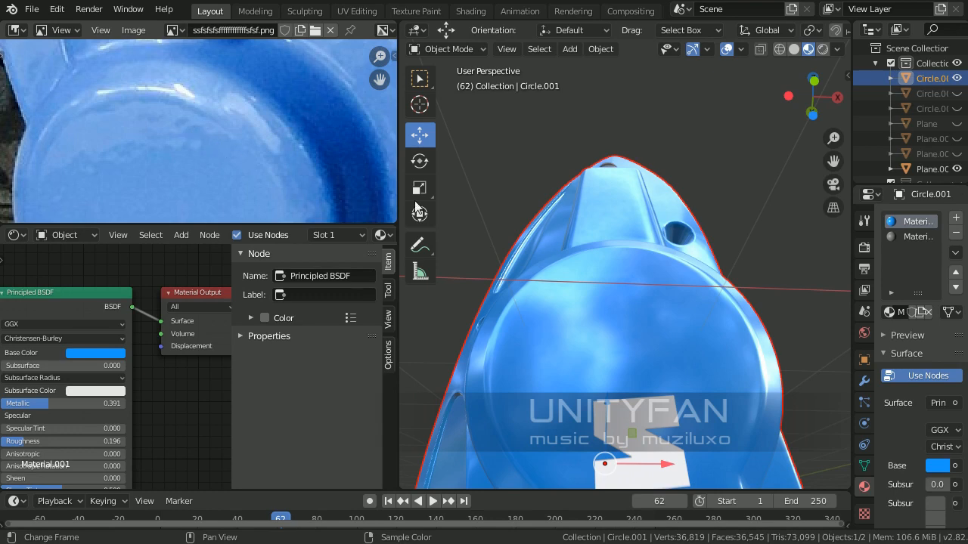
middle_drag(608, 272, 482, 137)
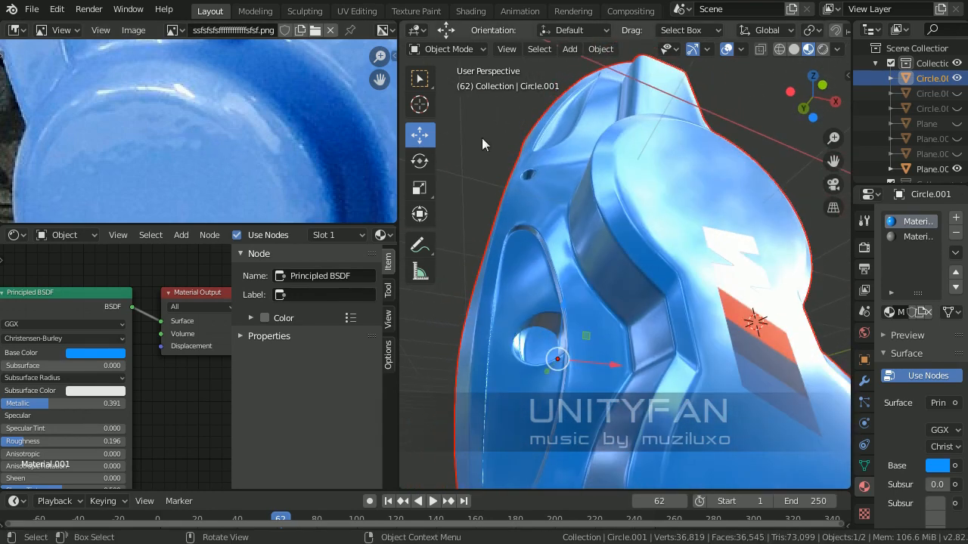
middle_drag(165, 114, 187, 119)
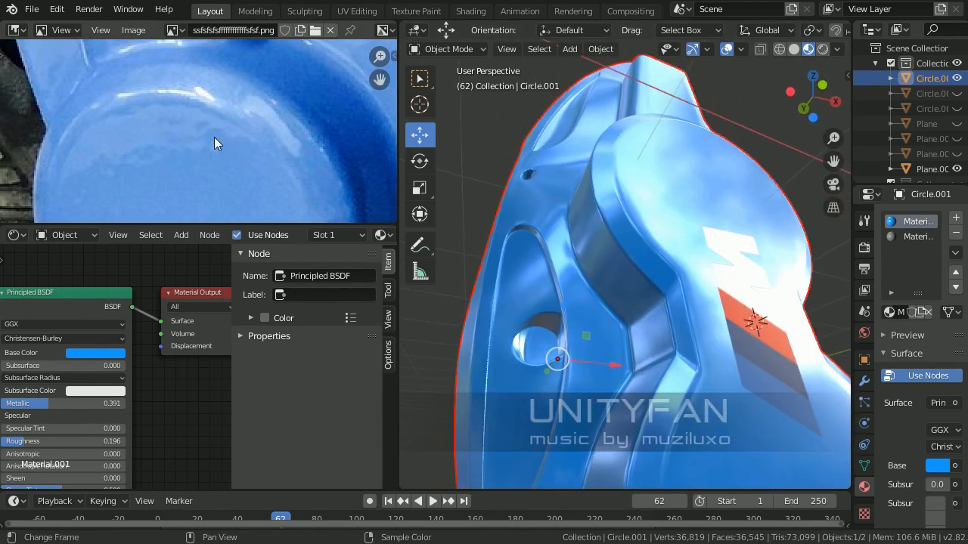
scroll(214, 137, up, 3)
scroll(186, 386, up, 2)
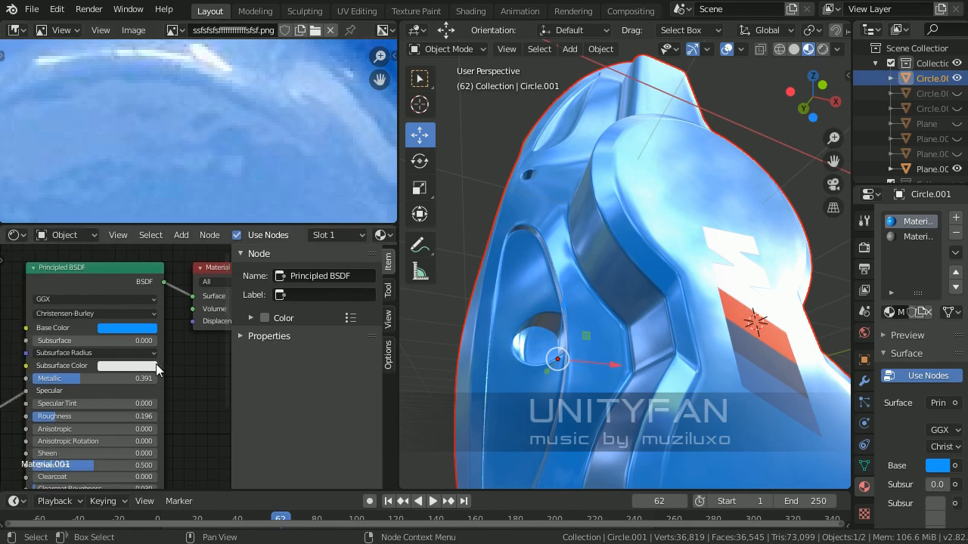
- Shift the caliper material's Base Color to a slightly deeper, more saturated blue to match the reference photo
click(136, 327)
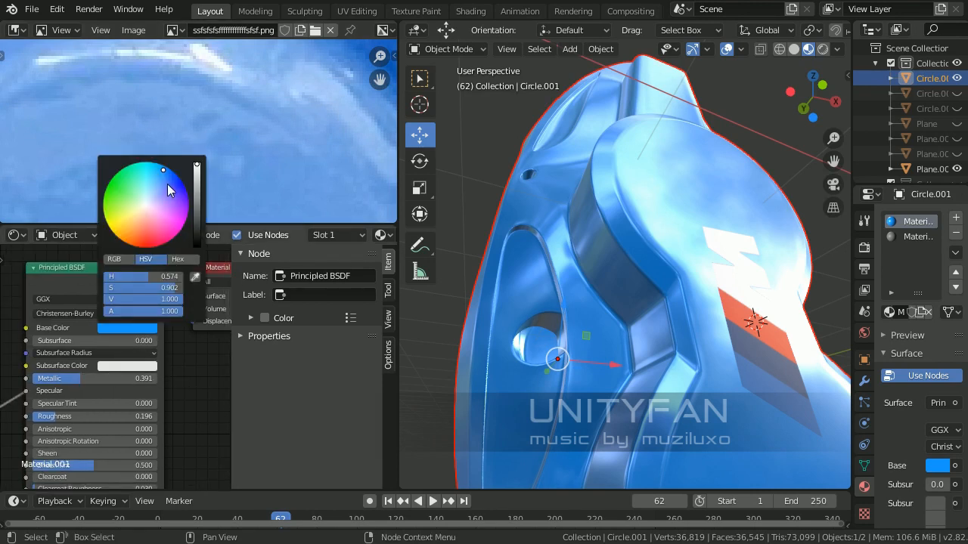
drag(169, 186, 164, 166)
middle_drag(289, 173, 296, 178)
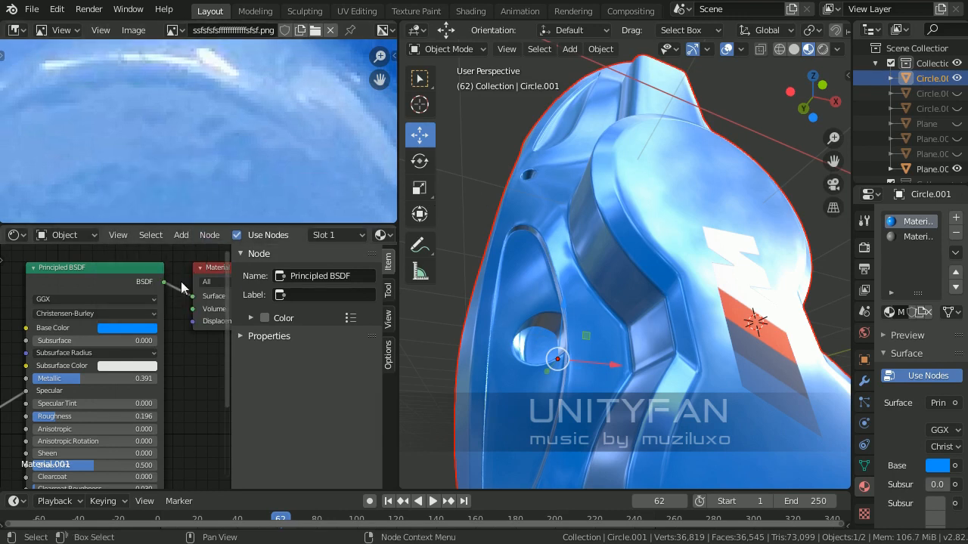
- Collapse the Shader Editor's sidebar to give the Bright/Contrast and Principled BSDF nodes more room
middle_drag(178, 382, 62, 300)
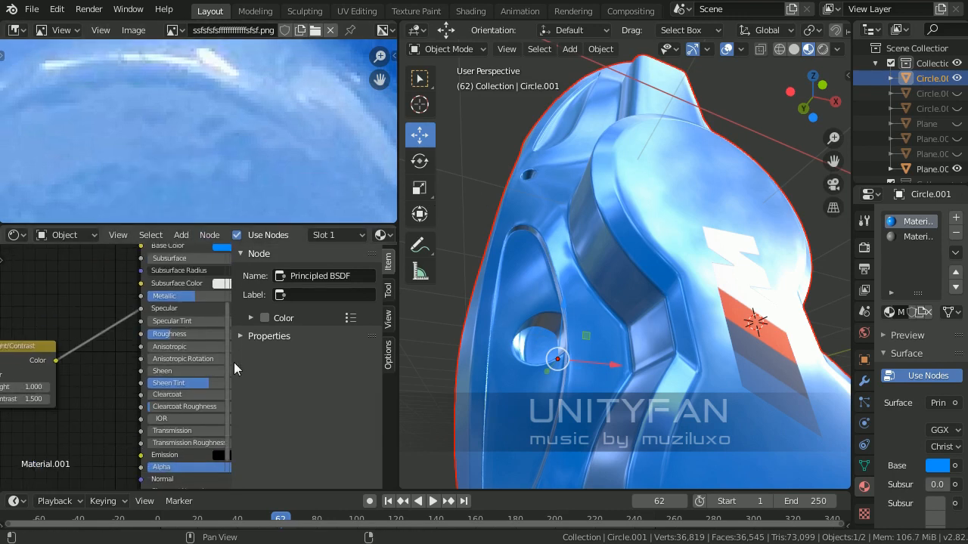
drag(231, 365, 439, 353)
middle_drag(162, 414, 251, 311)
middle_drag(205, 345, 138, 411)
scroll(192, 339, down, 1)
scroll(182, 399, up, 1)
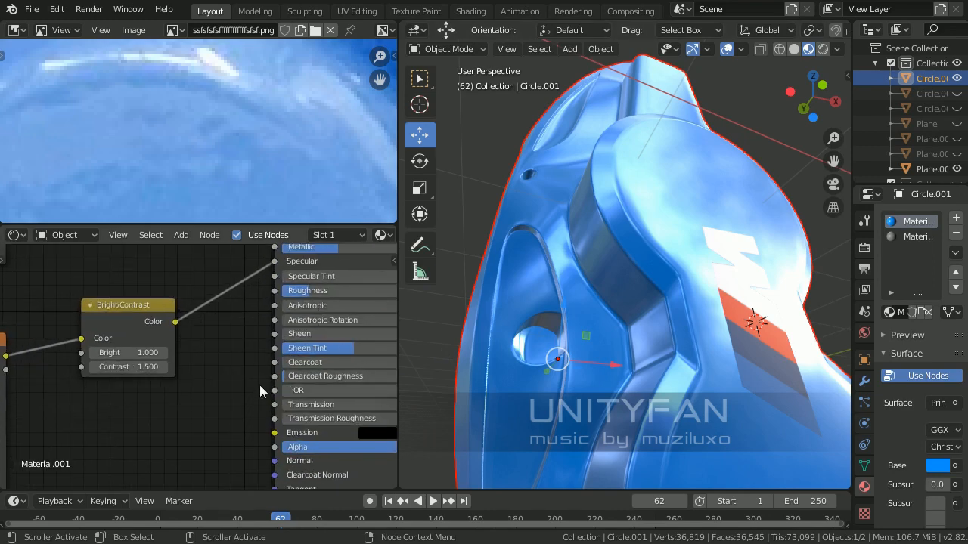
- Duplicate the orangebump1.jpg image texture node and place the copy below the original
middle_drag(260, 385, 291, 303)
scroll(186, 338, down, 1)
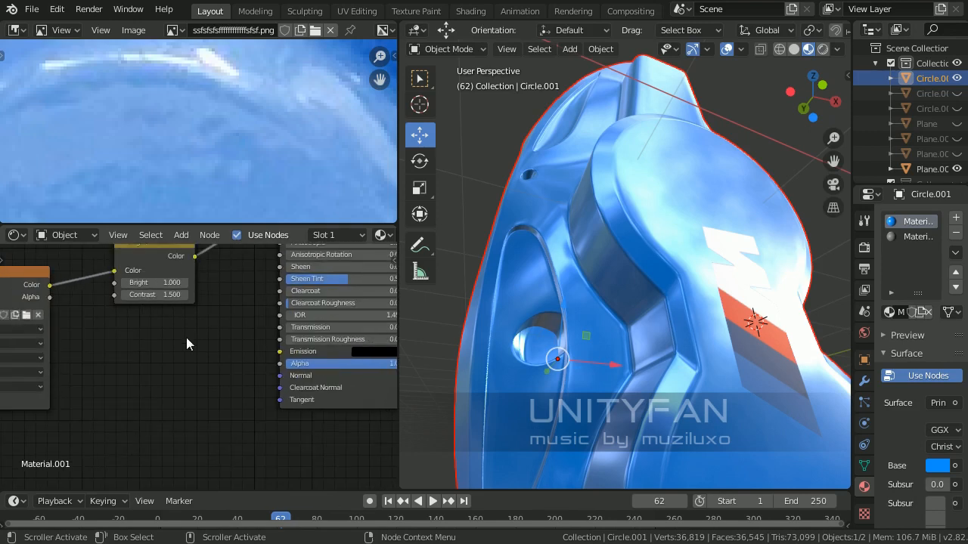
middle_drag(186, 337, 252, 309)
middle_drag(46, 254, 57, 290)
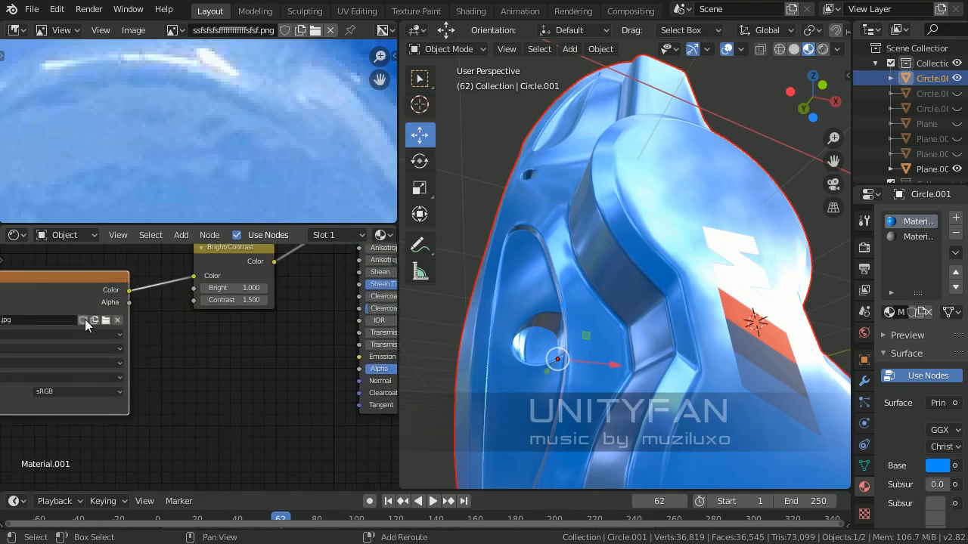
key(shift+d)
click(184, 498)
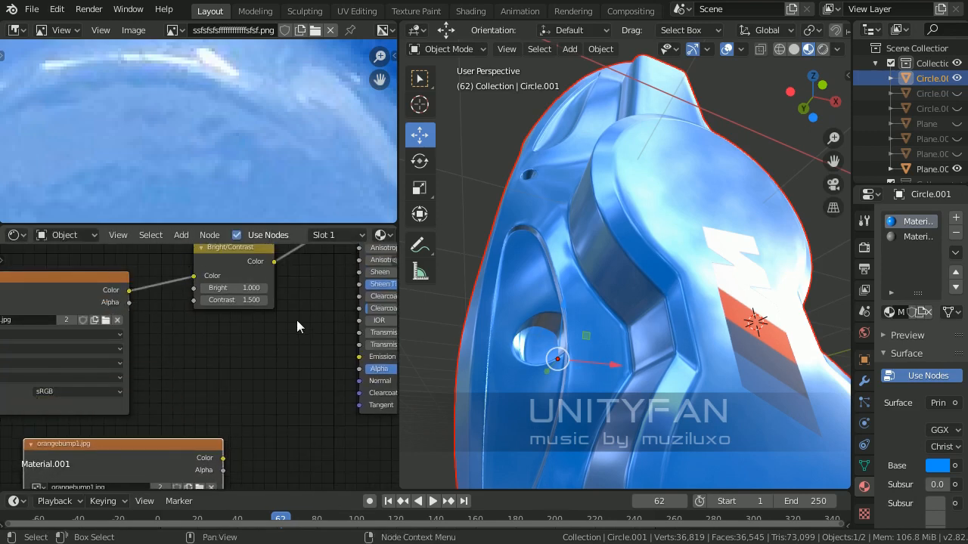
middle_drag(273, 339, 134, 409)
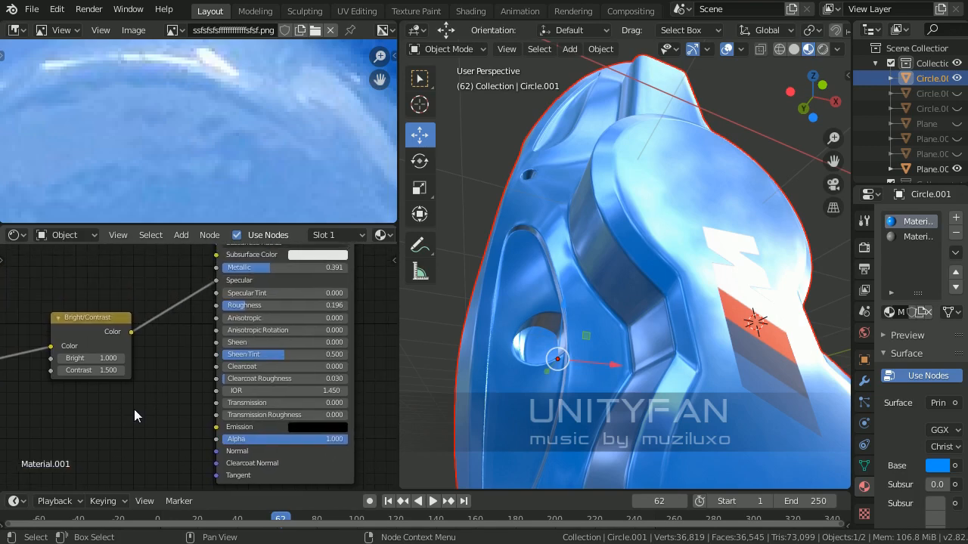
- Try feeding the duplicated image texture's Color output directly into the Principled BSDF's Normal input, and remove that link after checking the caliper
scroll(195, 337, up, 1)
mouse_move(195, 336)
middle_down()
mouse_move(199, 439)
mouse_move(219, 316)
middle_up()
middle_drag(212, 398, 255, 260)
middle_drag(186, 357, 284, 330)
scroll(253, 355, down, 2)
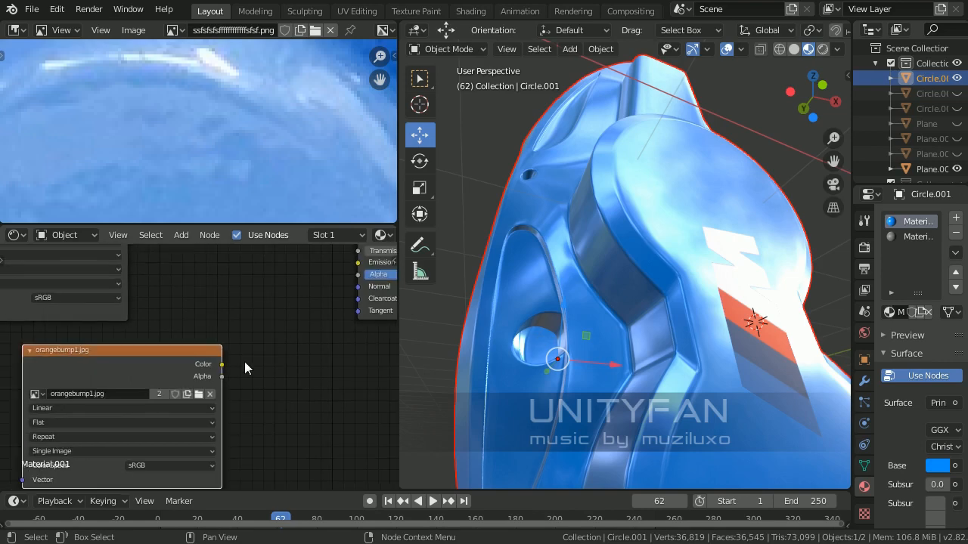
scroll(175, 348, up, 3)
middle_drag(237, 358, 101, 421)
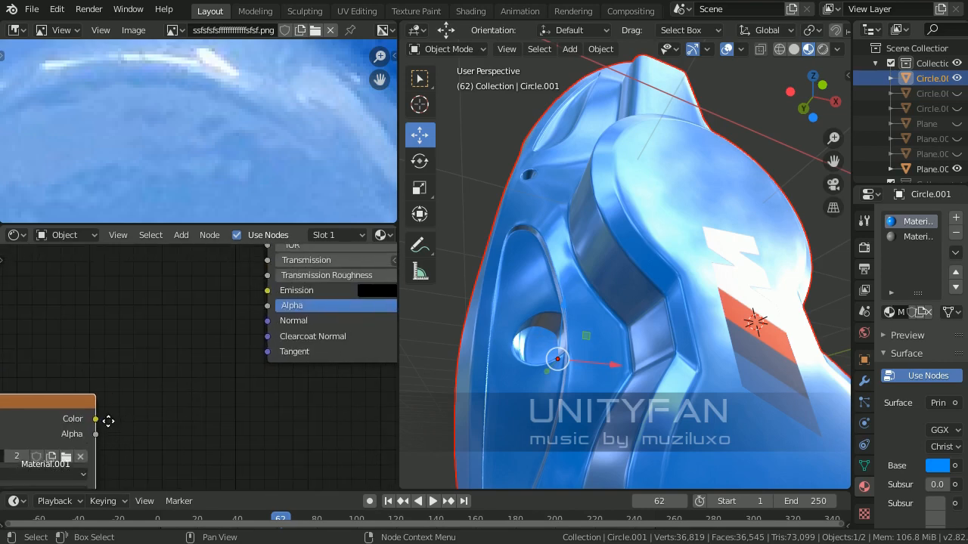
drag(96, 419, 269, 306)
middle_drag(670, 313, 613, 300)
middle_drag(199, 356, 239, 354)
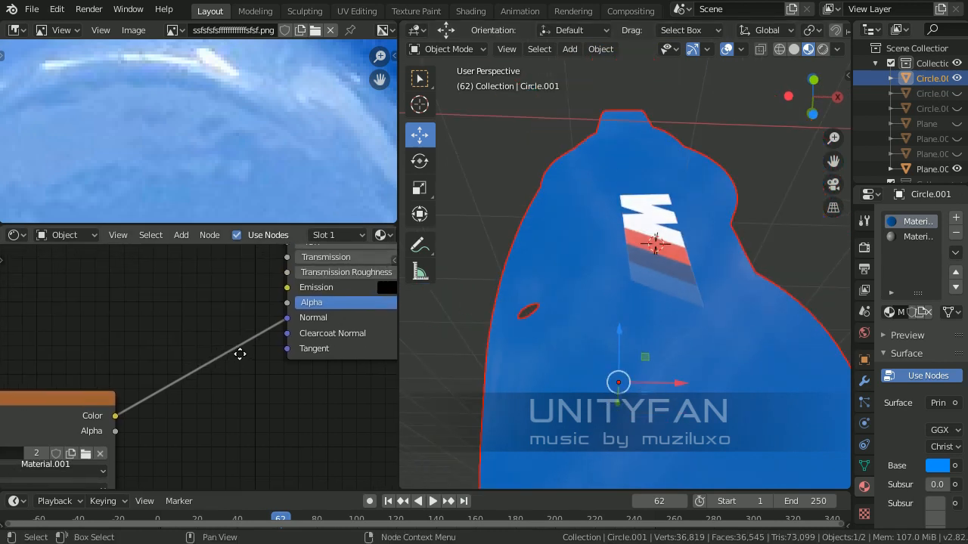
drag(288, 322, 264, 333)
middle_drag(215, 309, 169, 392)
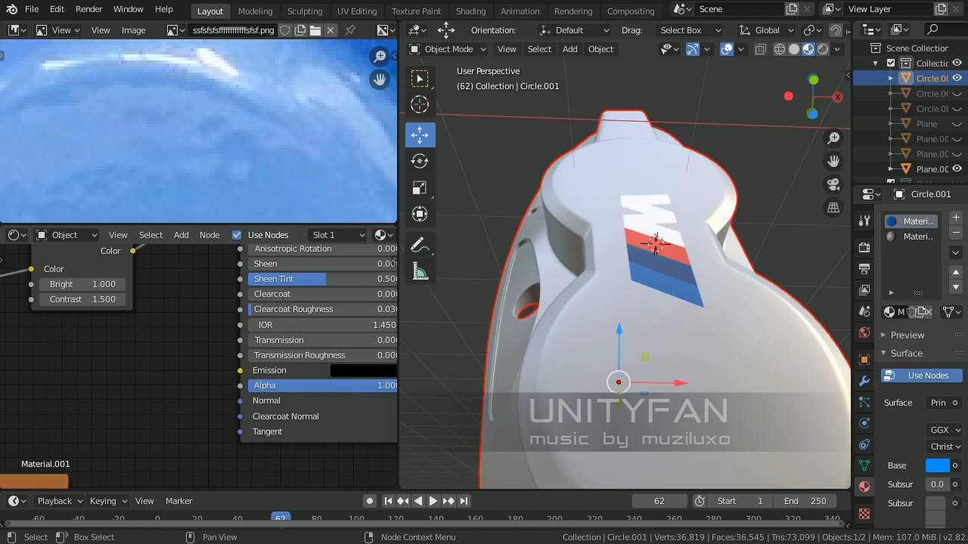
- Switch to GIMP and close the bmwlogo1 image, discarding its unsaved changes
key(alt+Tab)
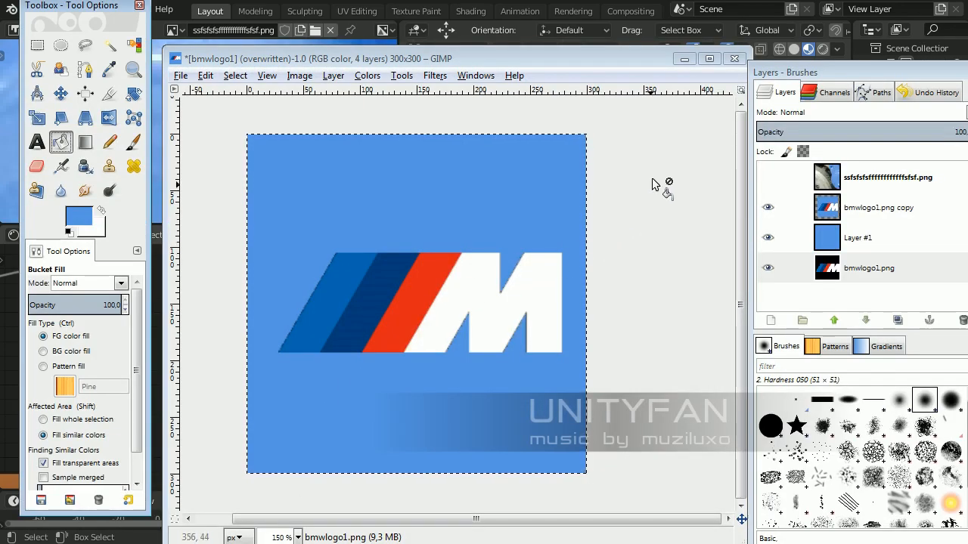
click(734, 58)
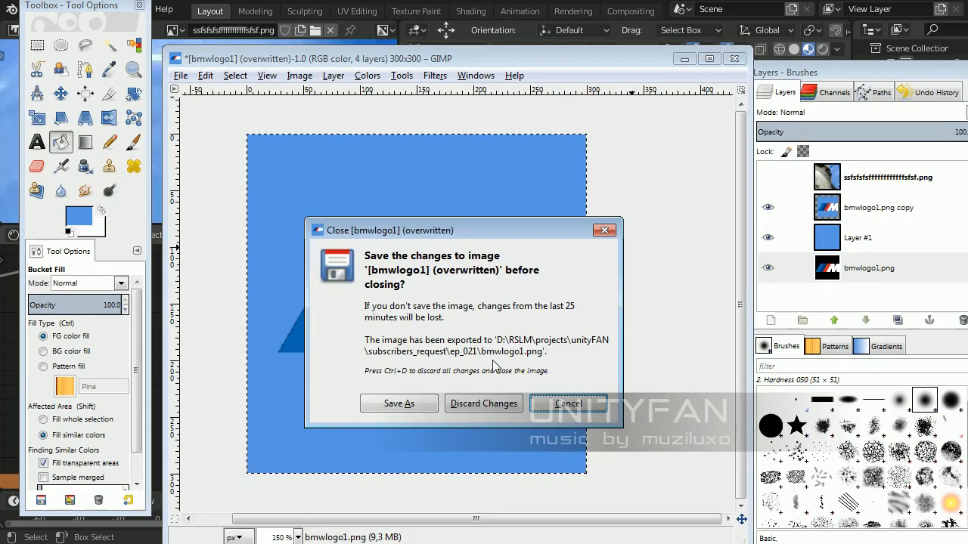
click(473, 404)
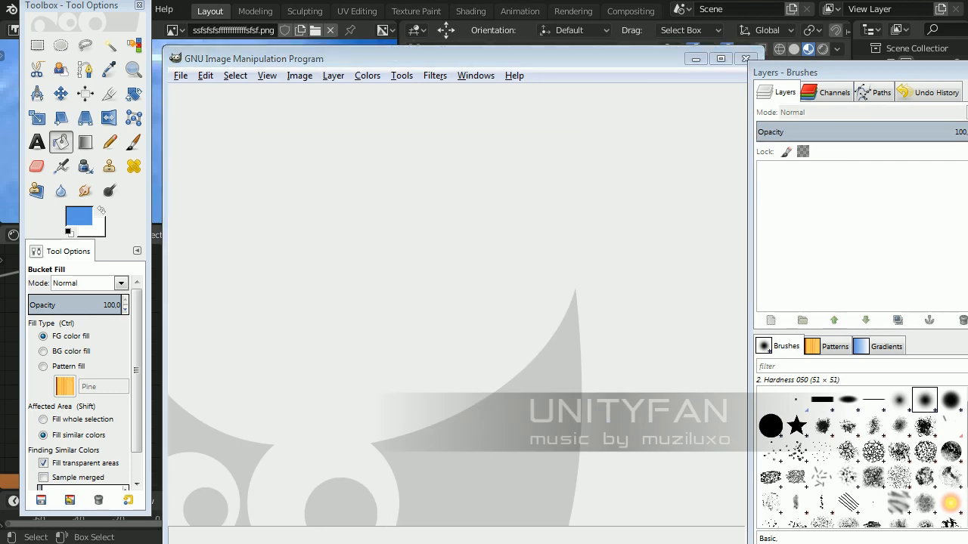
- Bring up the ep_021 project folder and open orangebump1.jpg from it in GIMP
key(alt+Tab)
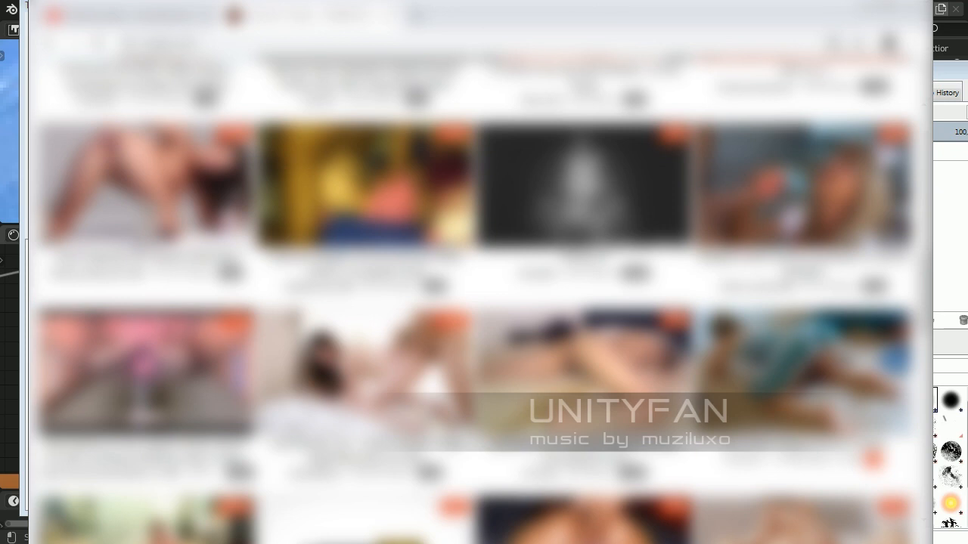
key(alt+Tab)
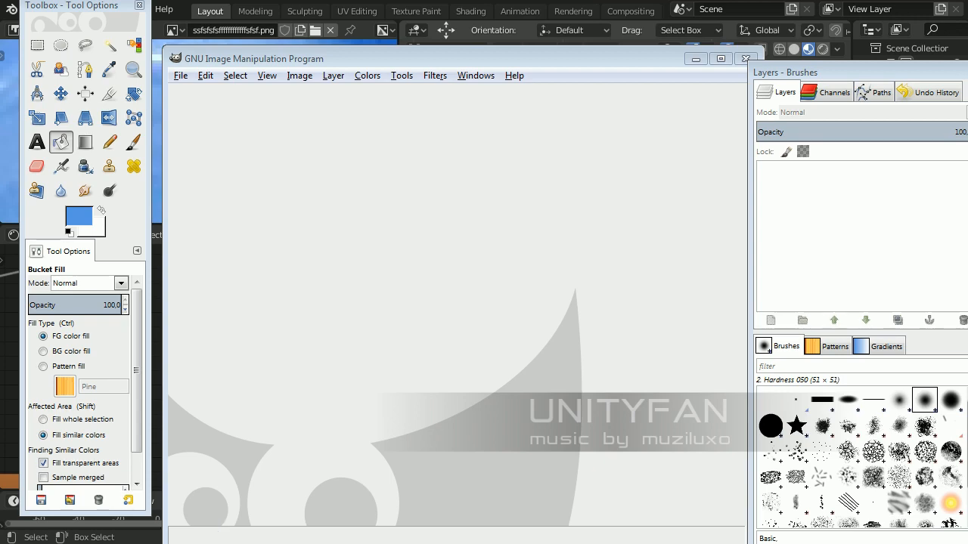
key(alt+Tab)
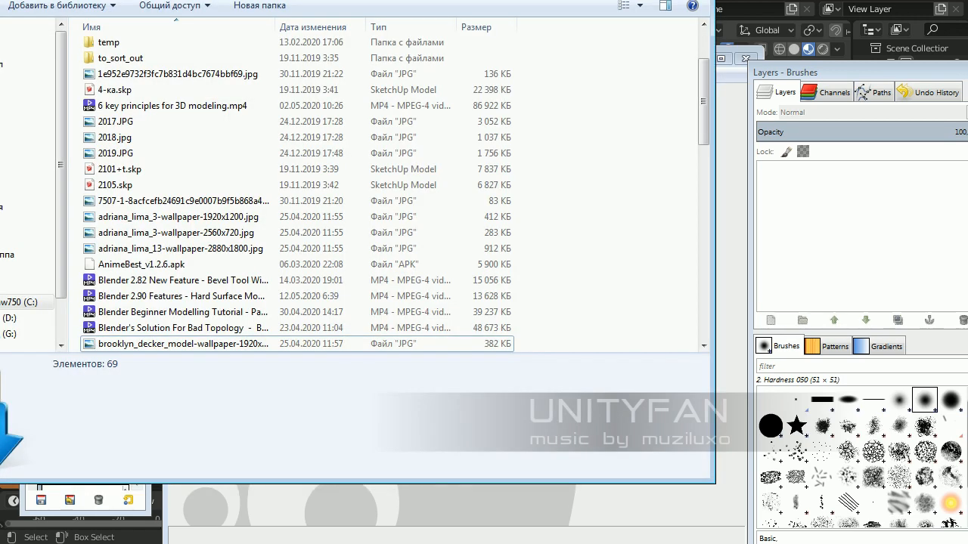
key(alt+Tab)
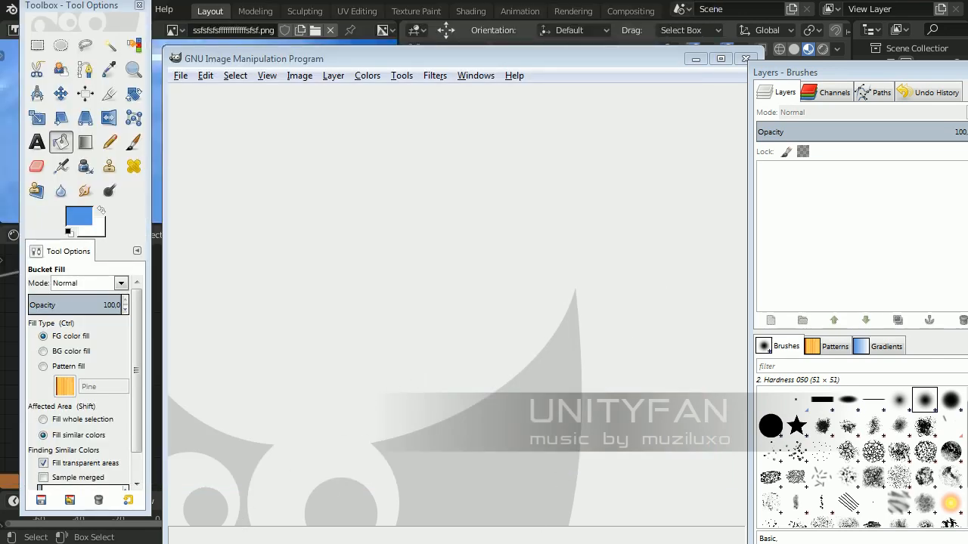
key(alt+Tab)
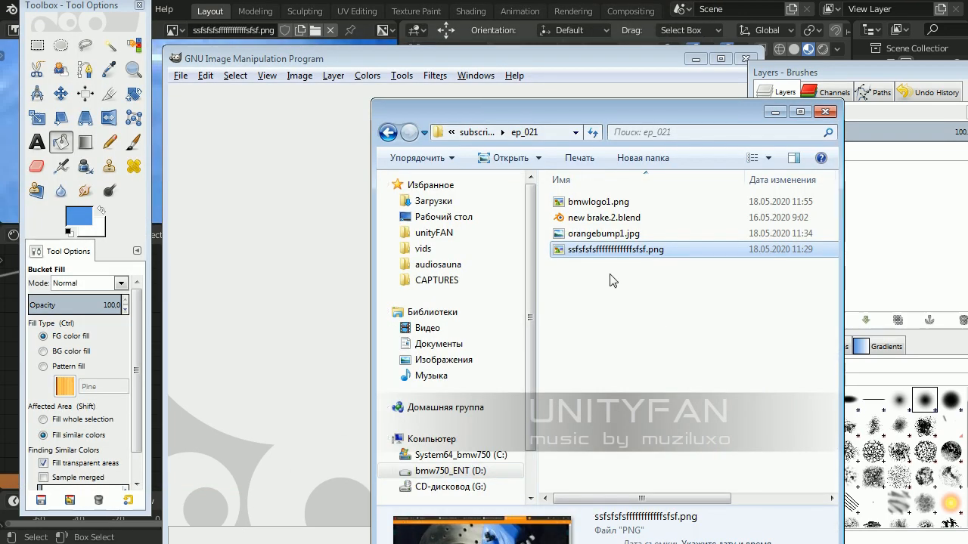
click(589, 203)
click(576, 238)
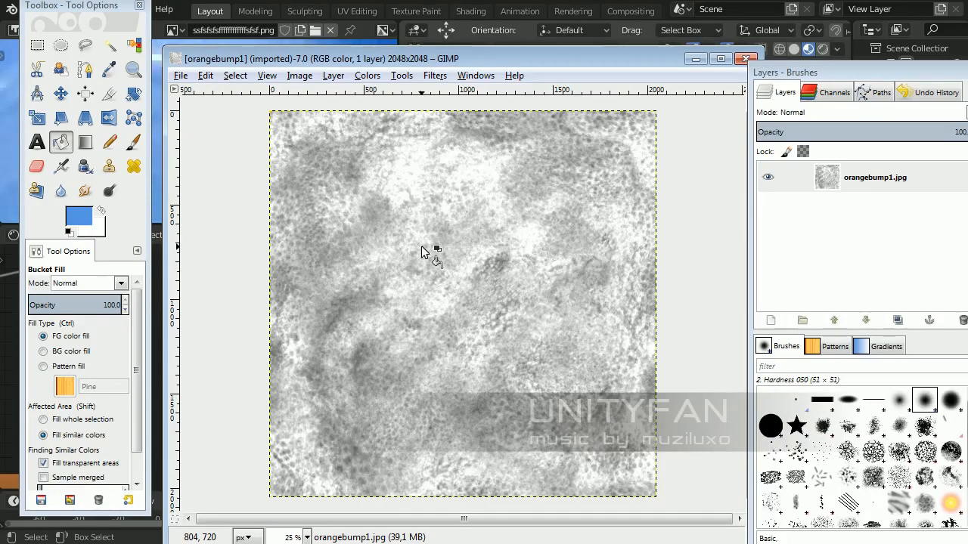
click(853, 183)
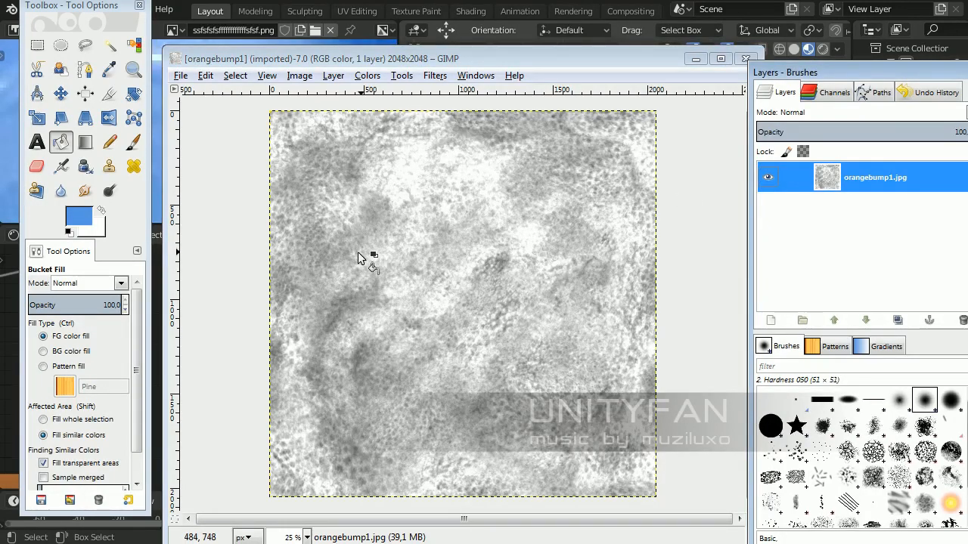
- Examine the grain of the orangebump1.jpg texture up close and return to the full image
click(133, 69)
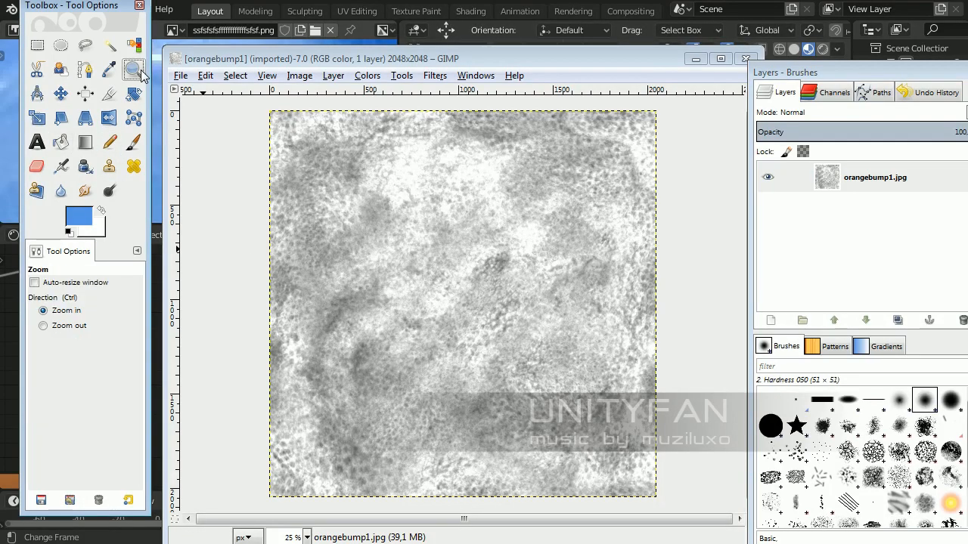
click(445, 339)
click(440, 366)
click(439, 363)
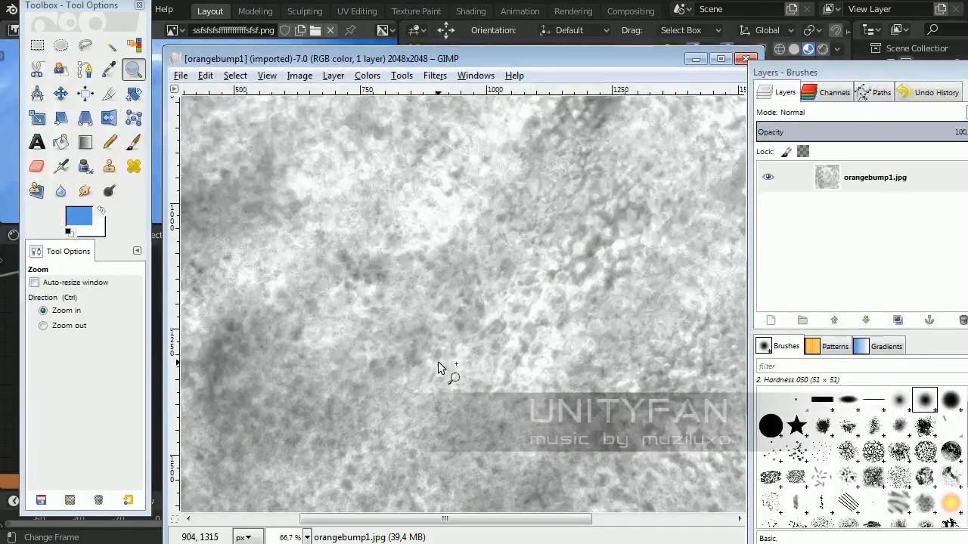
ctrl+click(438, 361)
ctrl+click(438, 361)
ctrl+click(438, 362)
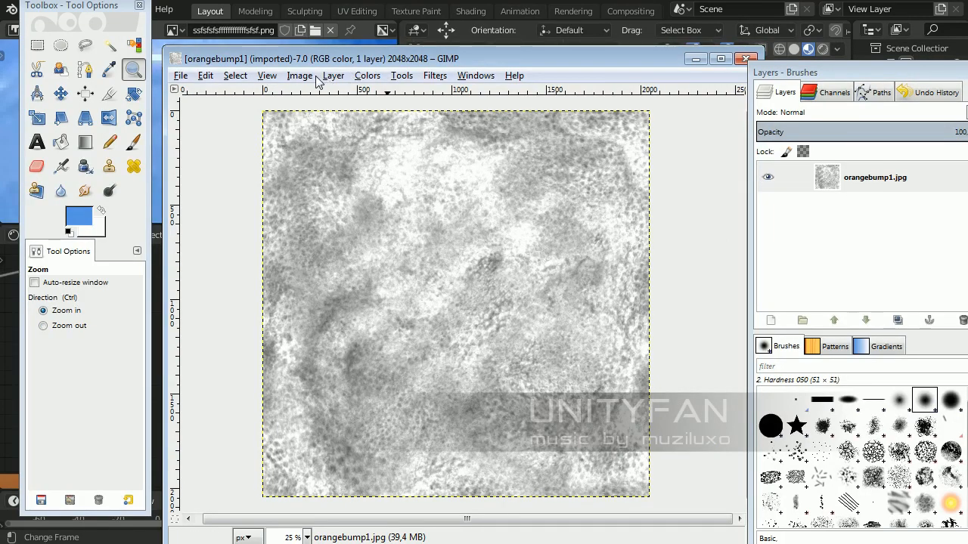
click(367, 76)
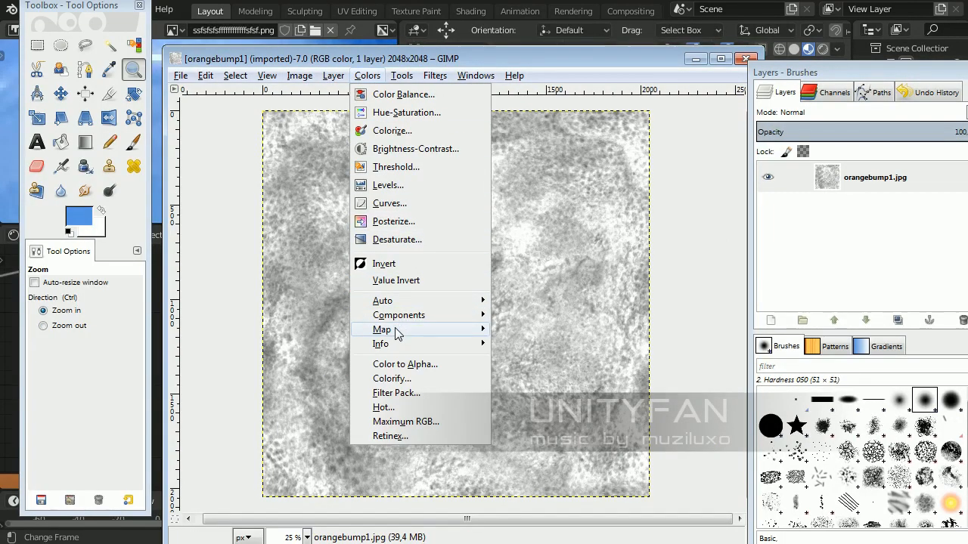
mouse_move(402, 75)
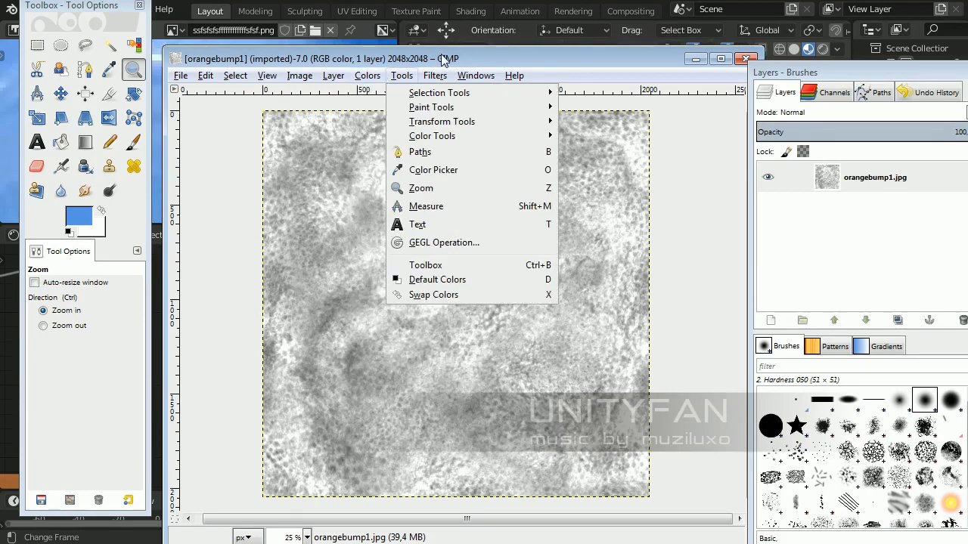
click(445, 59)
click(367, 77)
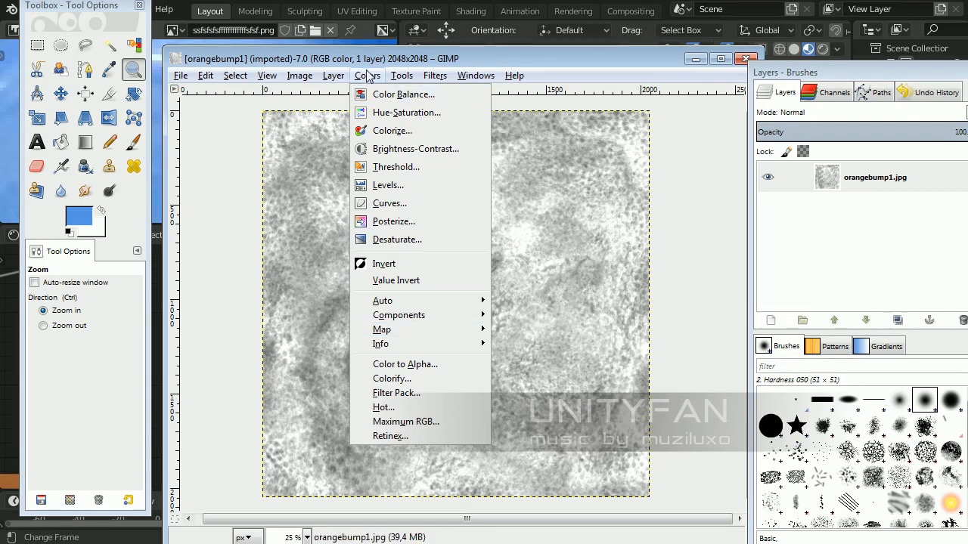
mouse_move(394, 333)
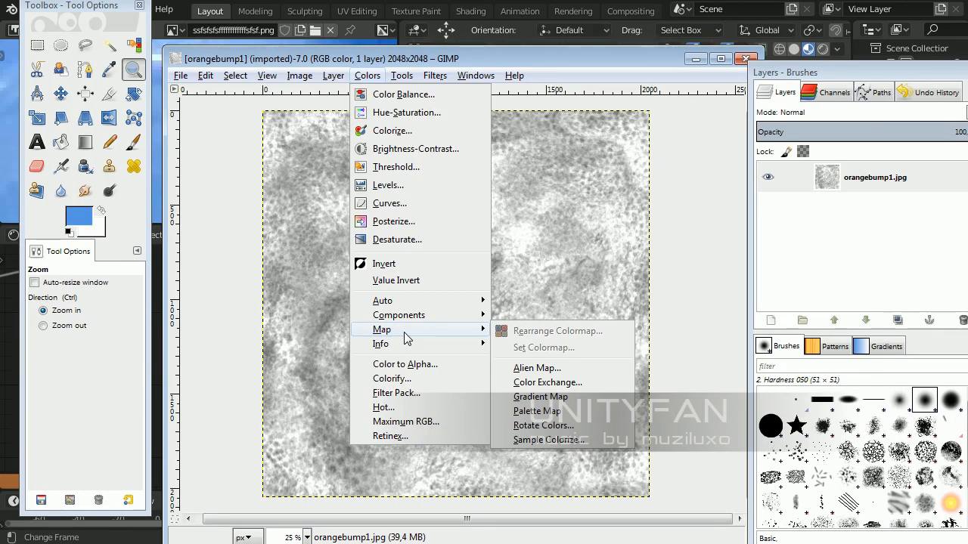
- Convert the orangebump1.jpg texture into a normal map with the Normalmap filter, using the 9x9 filter type
mouse_move(434, 75)
click(435, 76)
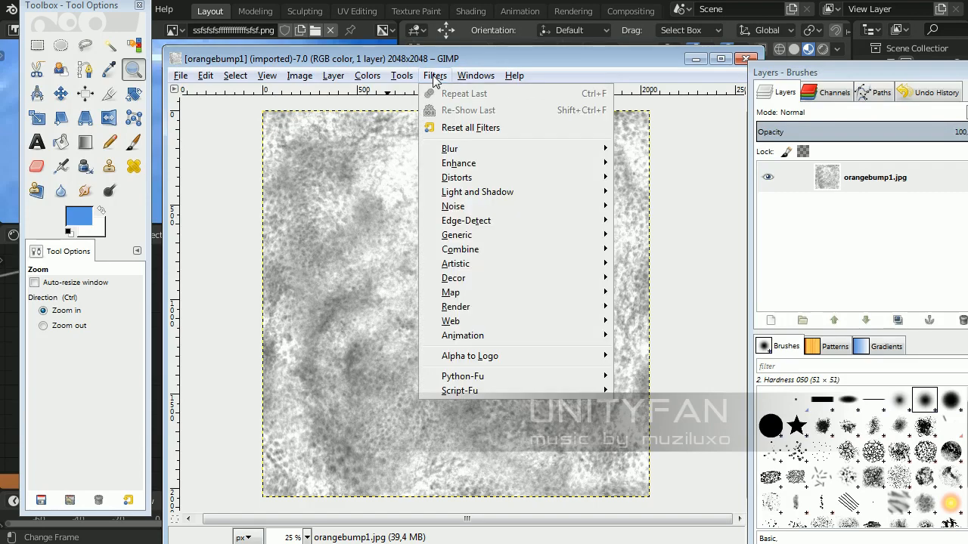
mouse_move(502, 295)
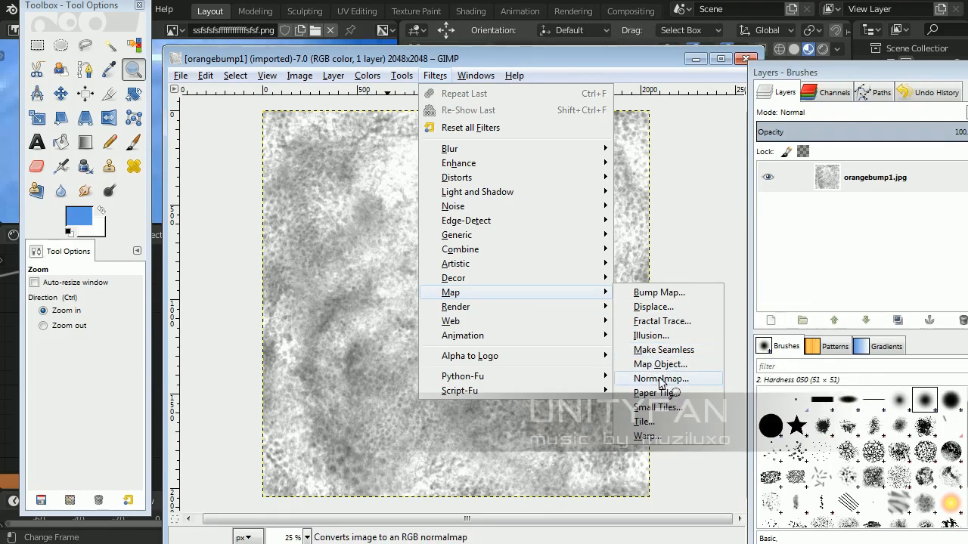
click(660, 380)
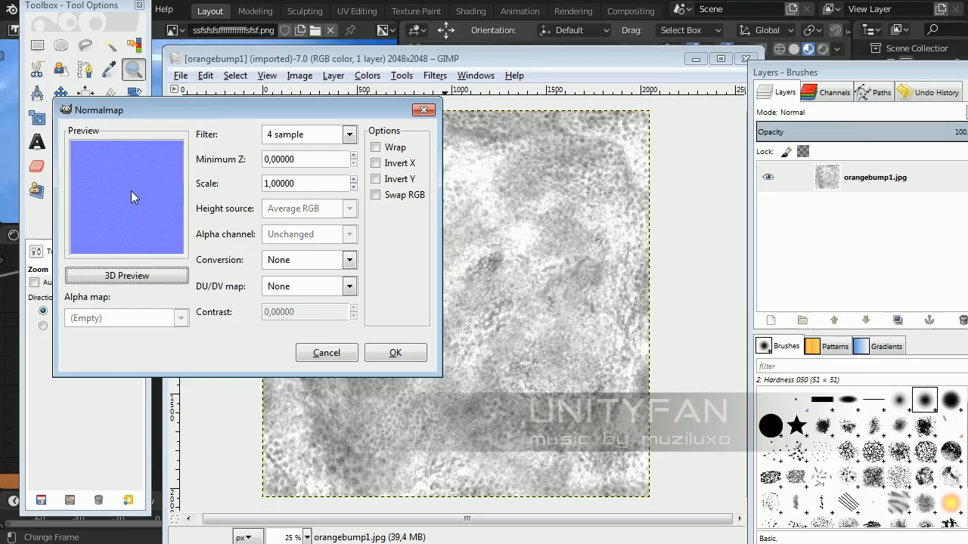
click(349, 135)
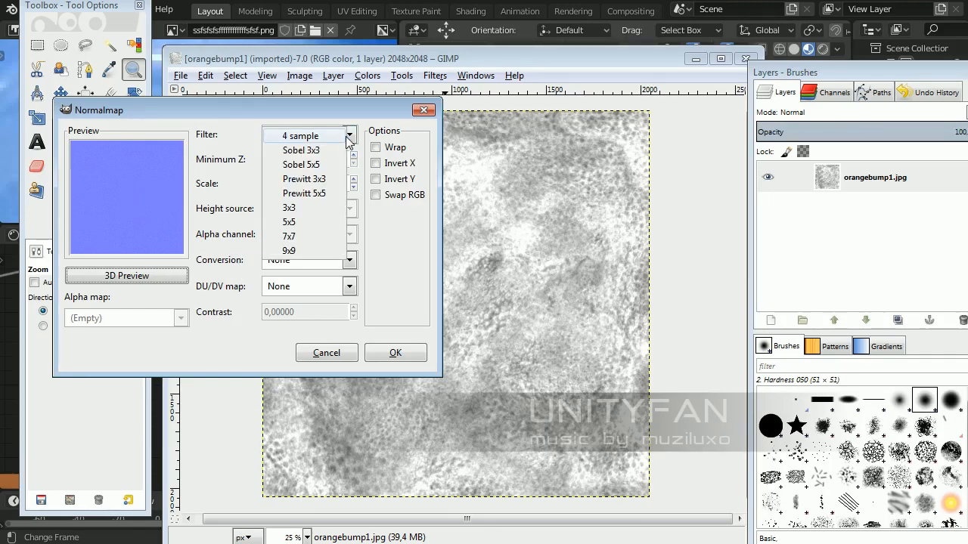
click(290, 237)
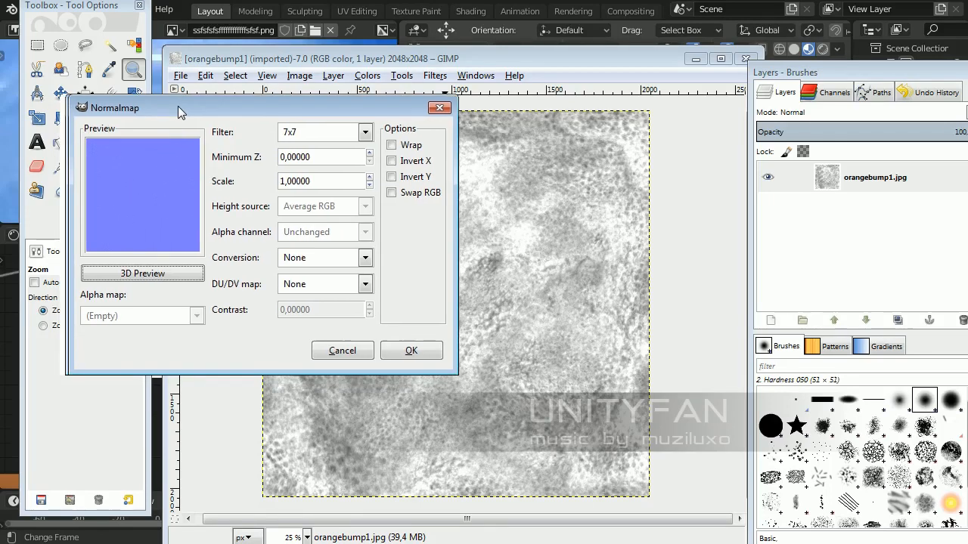
drag(178, 107, 253, 133)
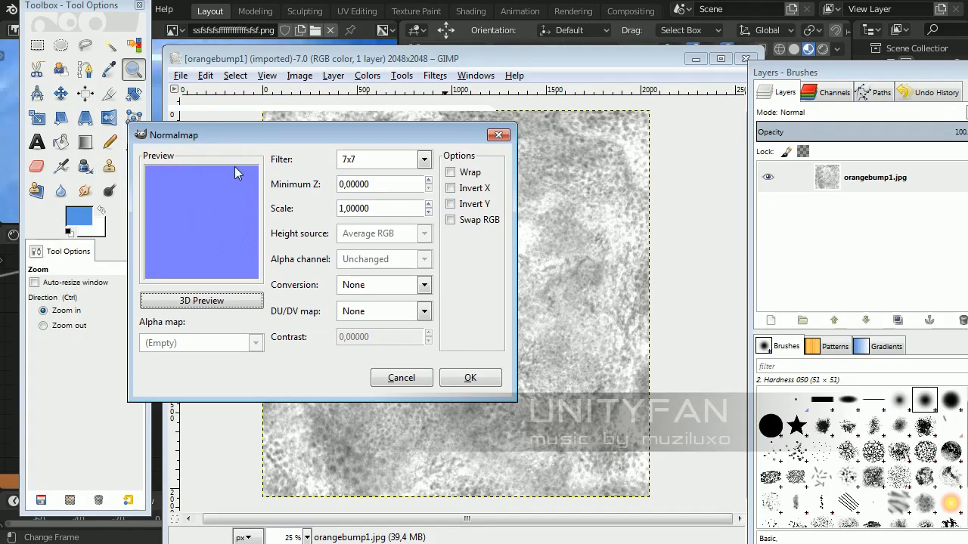
click(424, 160)
click(370, 175)
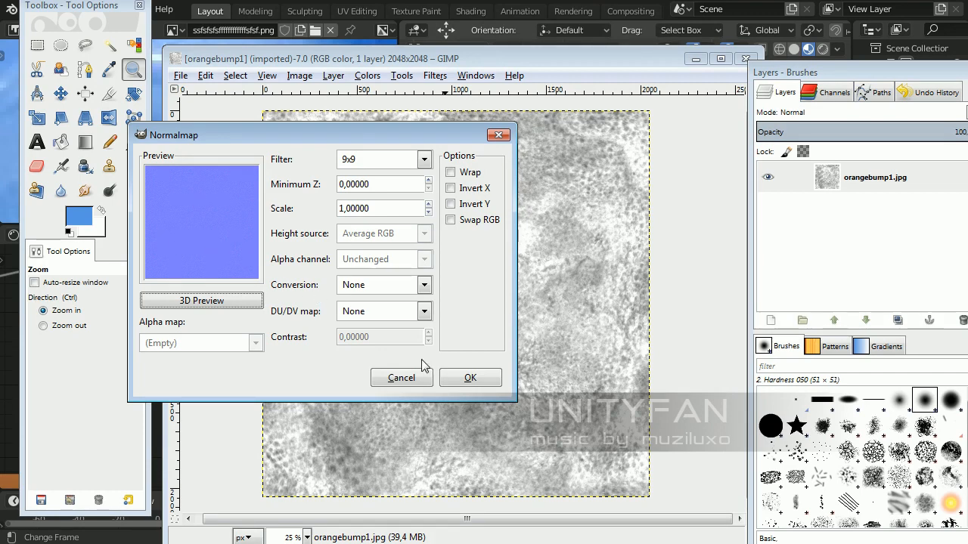
click(470, 379)
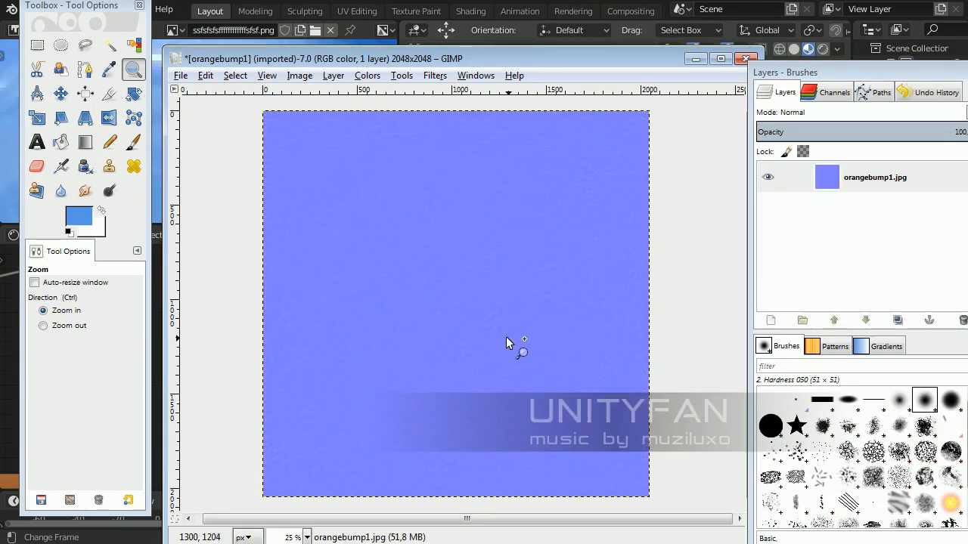
- Examine the generated normal map's surface detail up close in several areas of the image
click(509, 342)
click(509, 341)
click(509, 342)
click(509, 341)
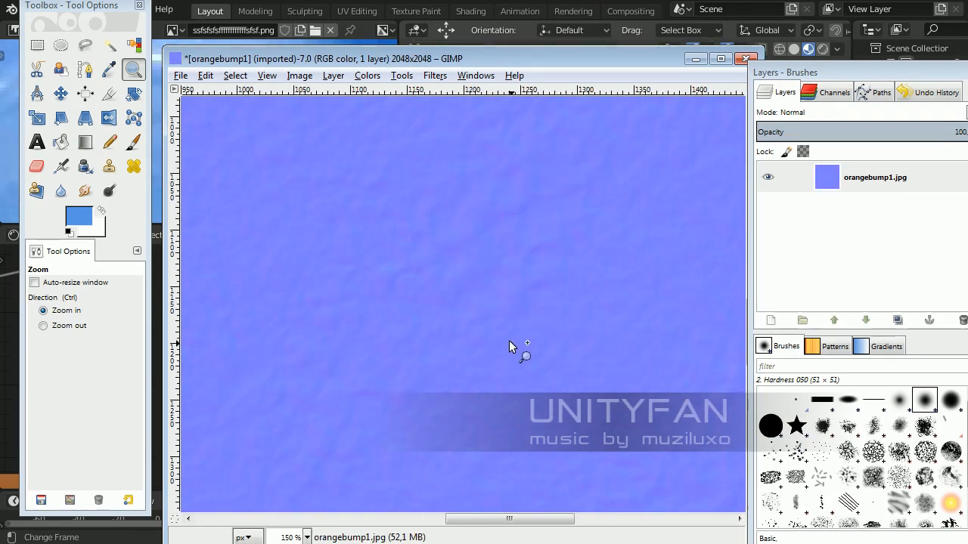
middle_drag(545, 328, 385, 348)
scroll(430, 336, down, 15)
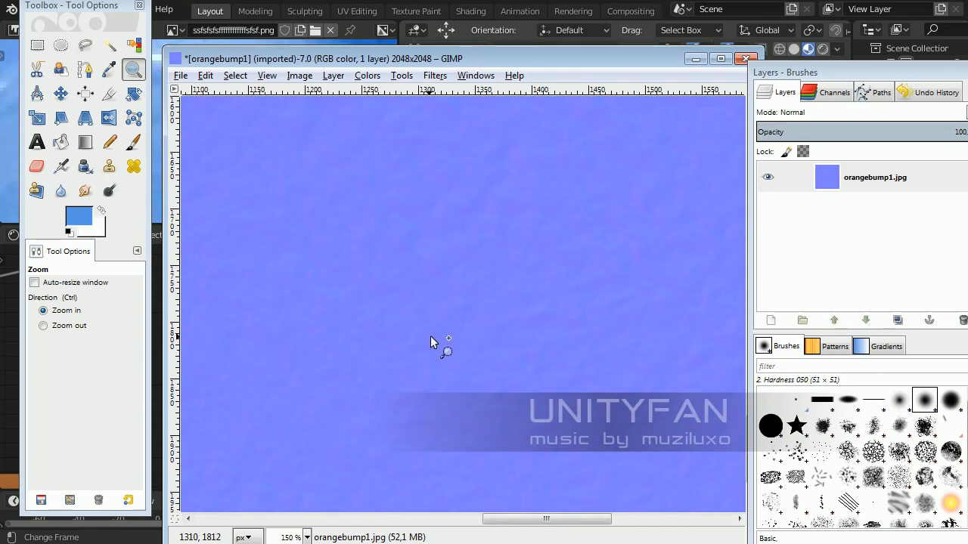
ctrl+click(428, 325)
ctrl+click(428, 324)
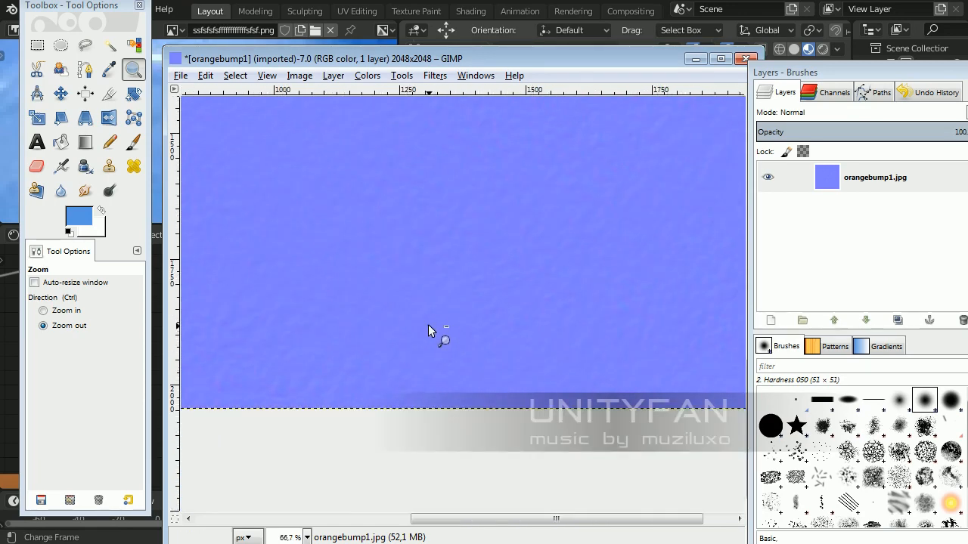
ctrl+click(428, 325)
middle_drag(428, 324, 439, 392)
ctrl+click(406, 335)
scroll(405, 341, up, 3)
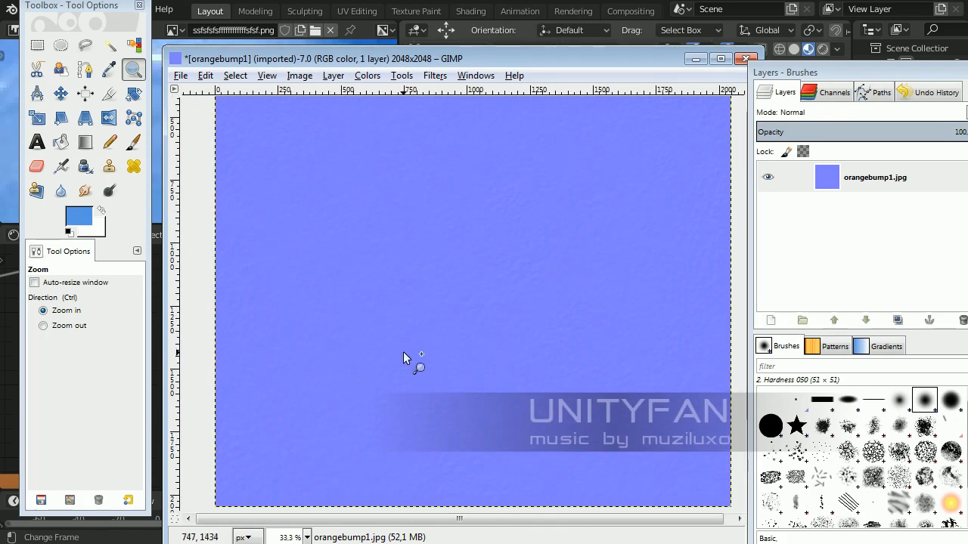
- Export the normal map to the ep_021 folder as orangebump1_NM.jpg at JPEG quality 100 and put the GIMP image window away
click(179, 76)
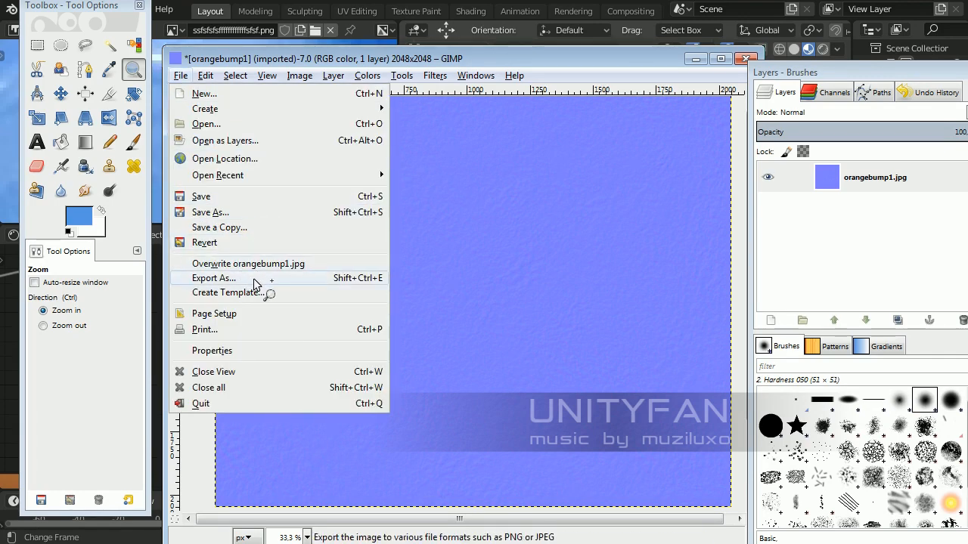
click(214, 279)
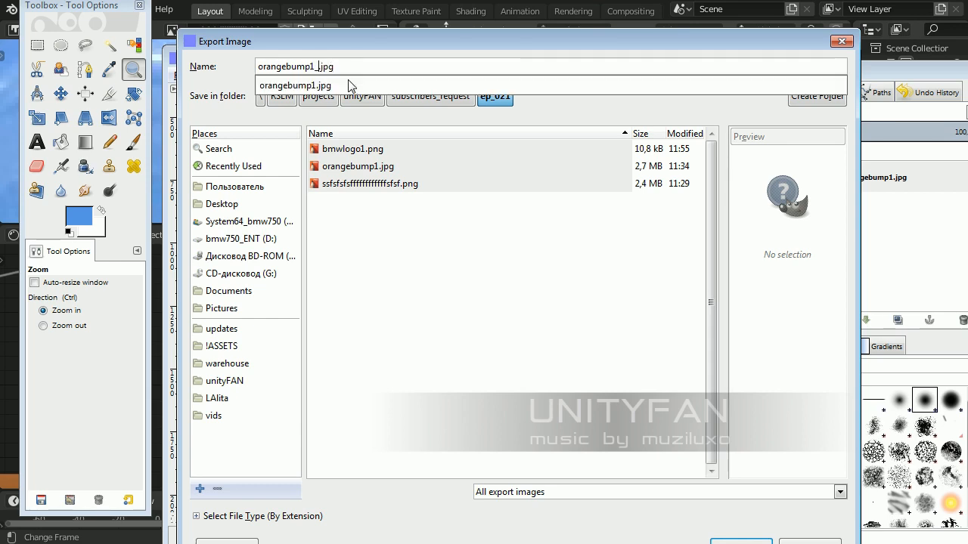
click(717, 535)
click(716, 535)
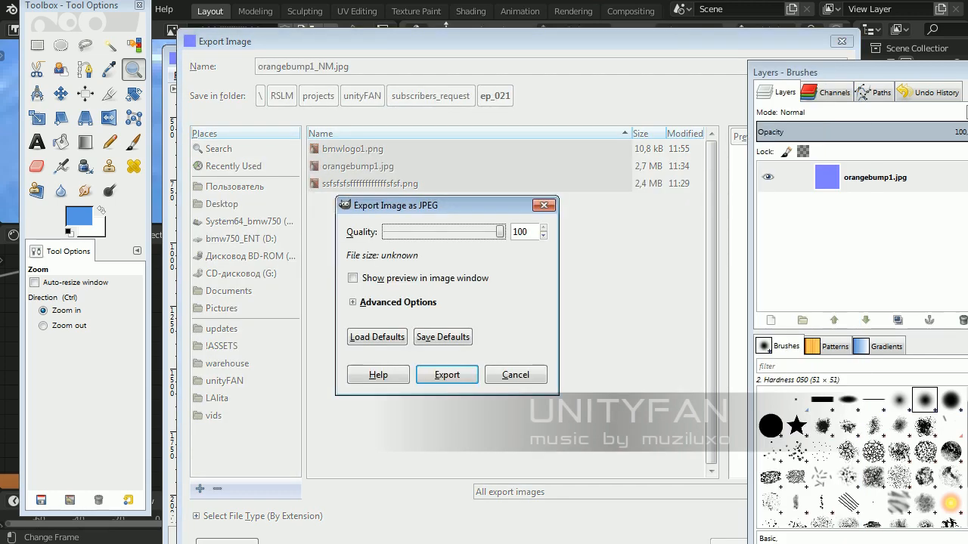
click(454, 375)
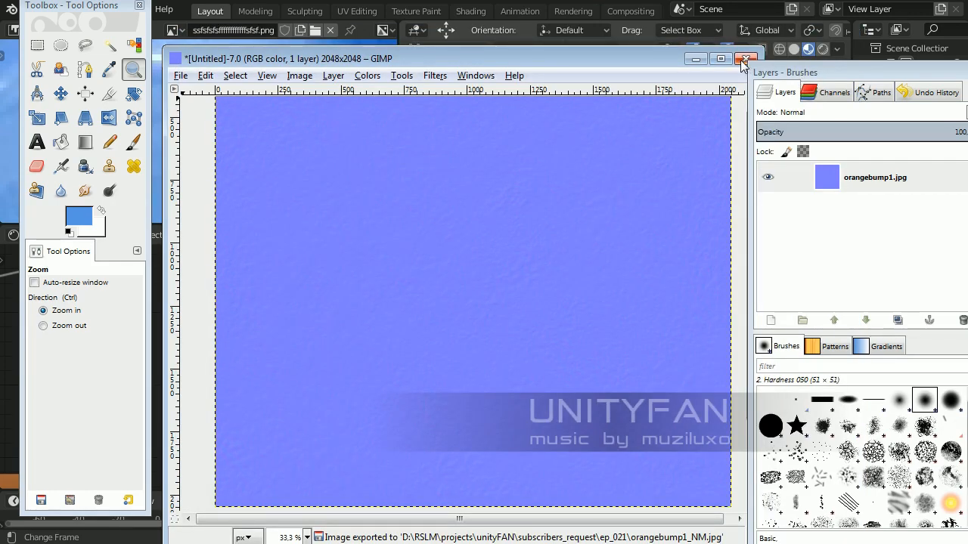
click(696, 59)
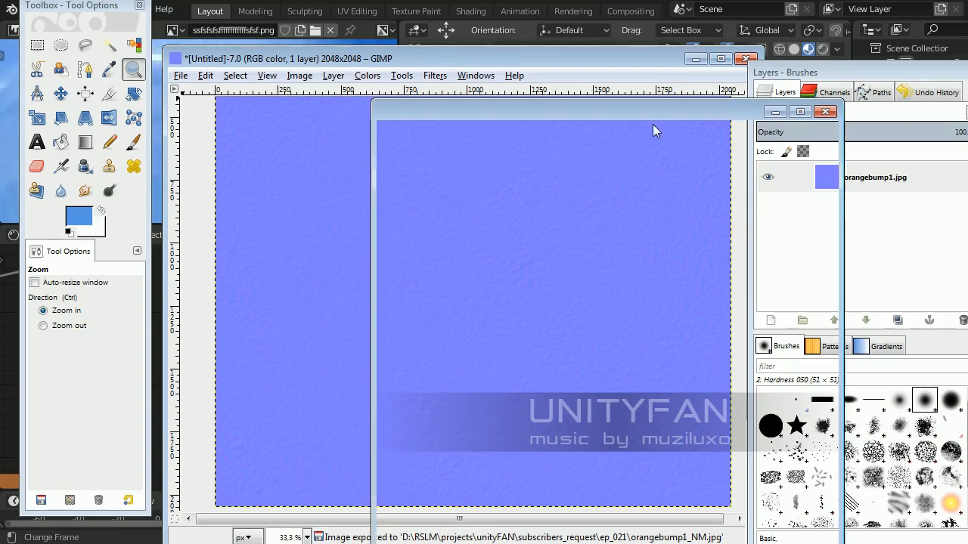
- In Blender, load orangebump1_NM.jpg into the image texture node in place of orangebump1.jpg
click(234, 330)
scroll(155, 331, down, 1)
middle_drag(151, 331, 274, 245)
click(238, 433)
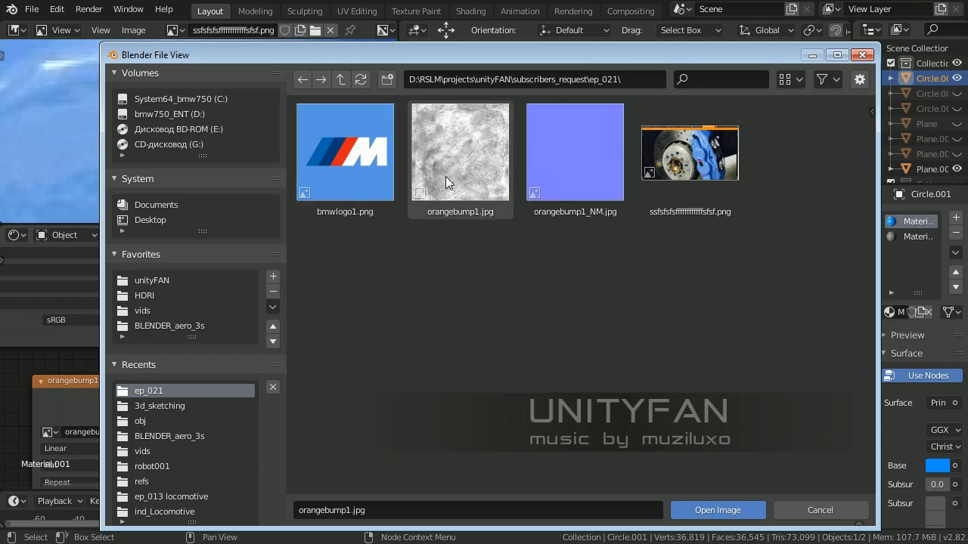
click(598, 174)
click(731, 513)
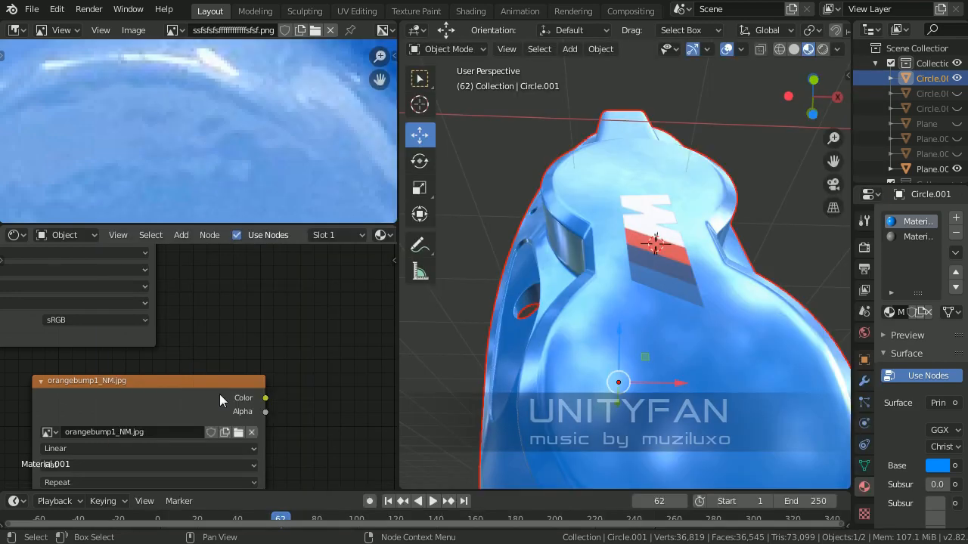
- Shift the orangebump1_NM.jpg texture node aside and add a Normal Map node between it and the Principled shader
middle_drag(220, 394, 217, 361)
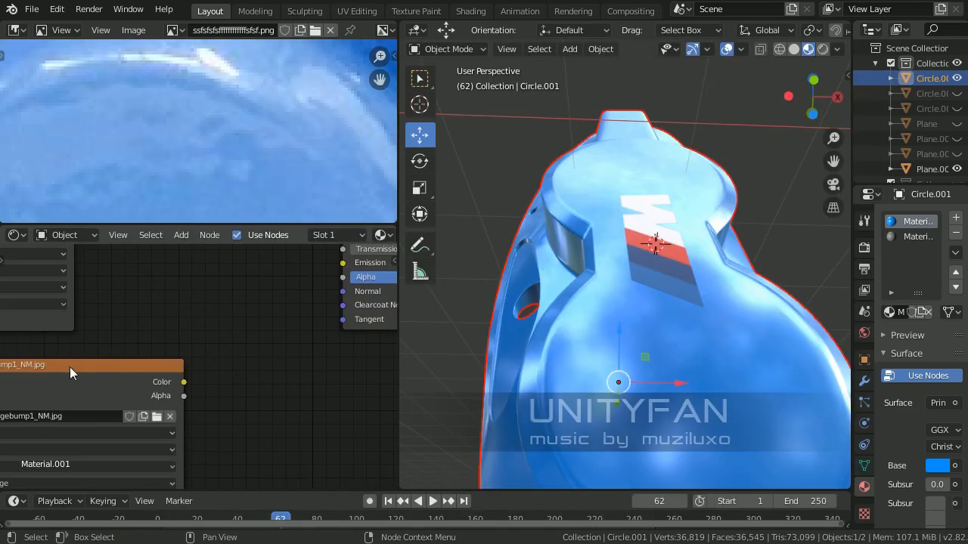
drag(70, 367, 39, 368)
key(shift+a)
mouse_move(199, 369)
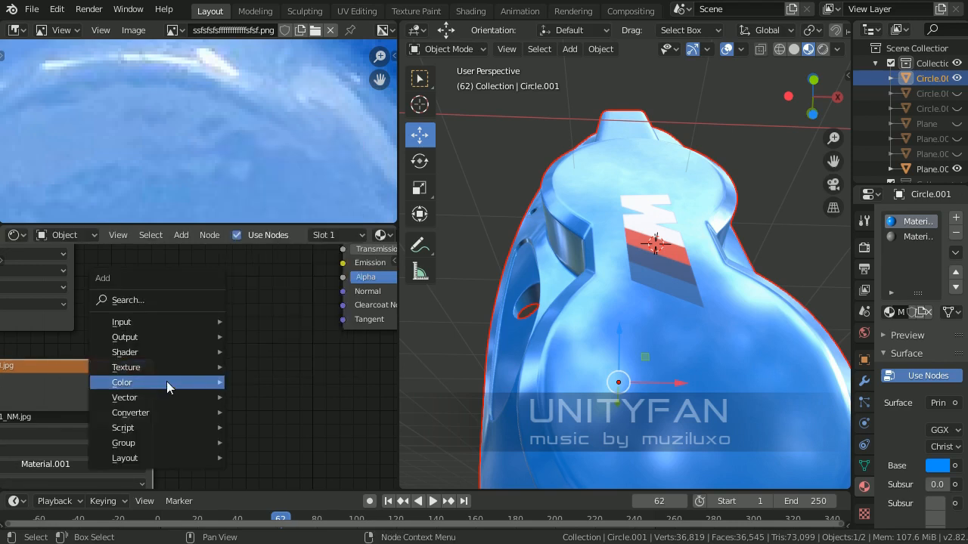
mouse_move(200, 397)
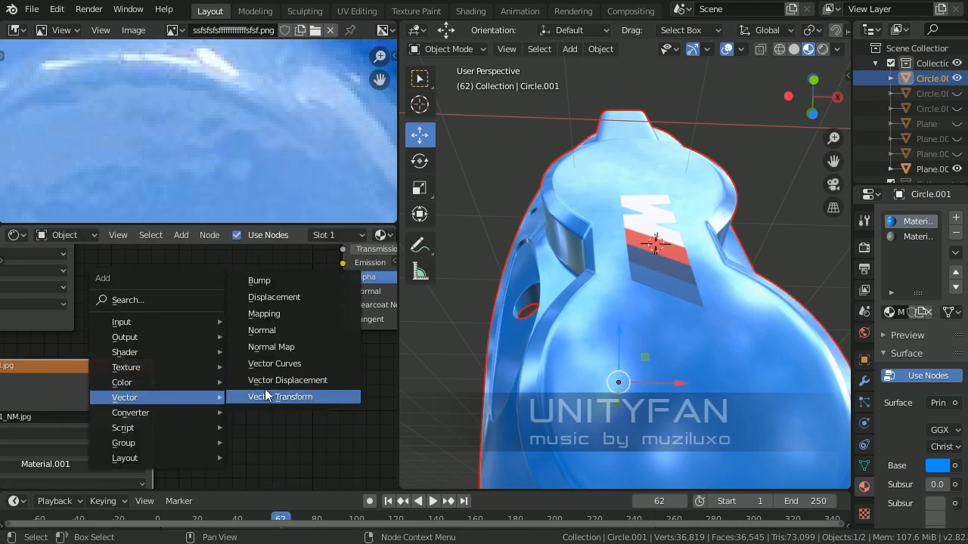
click(273, 346)
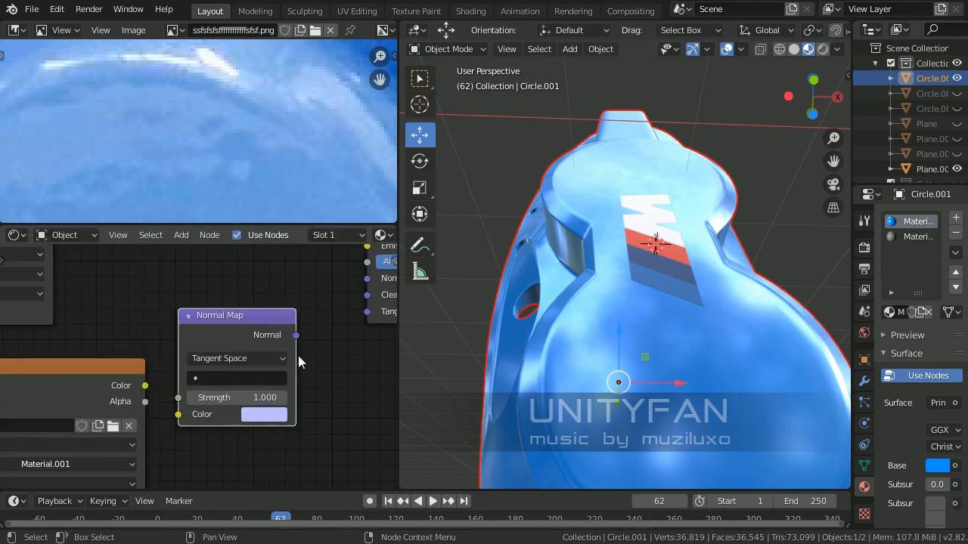
- Connect the Normal Map node to the shader's Normal input and the texture's Color output to the Normal Map's Color input
middle_drag(299, 361, 233, 361)
drag(230, 335, 298, 287)
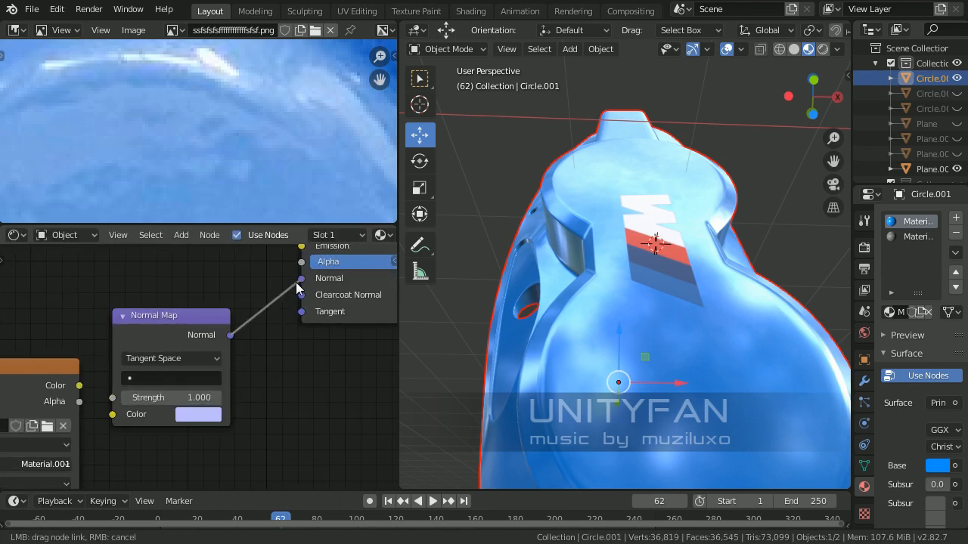
middle_drag(265, 396, 328, 364)
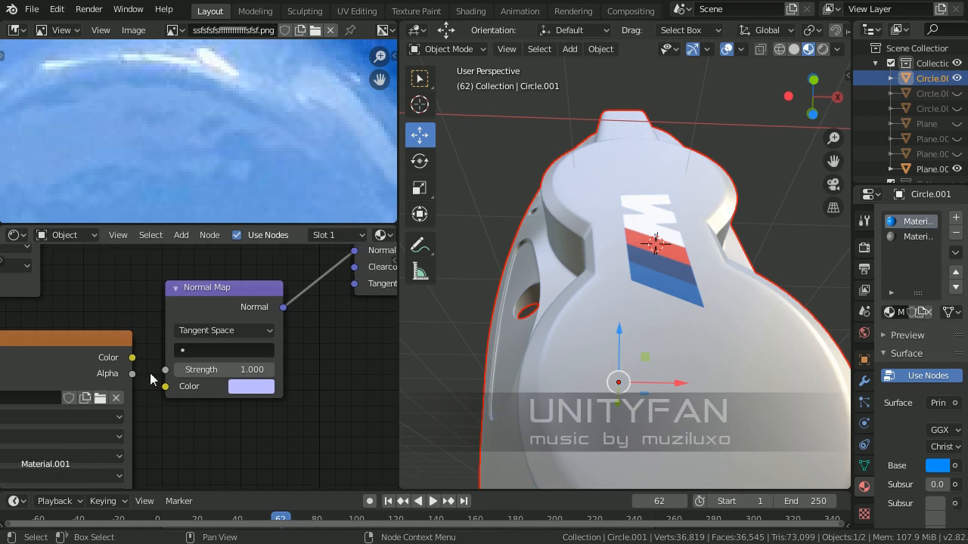
drag(133, 363, 165, 386)
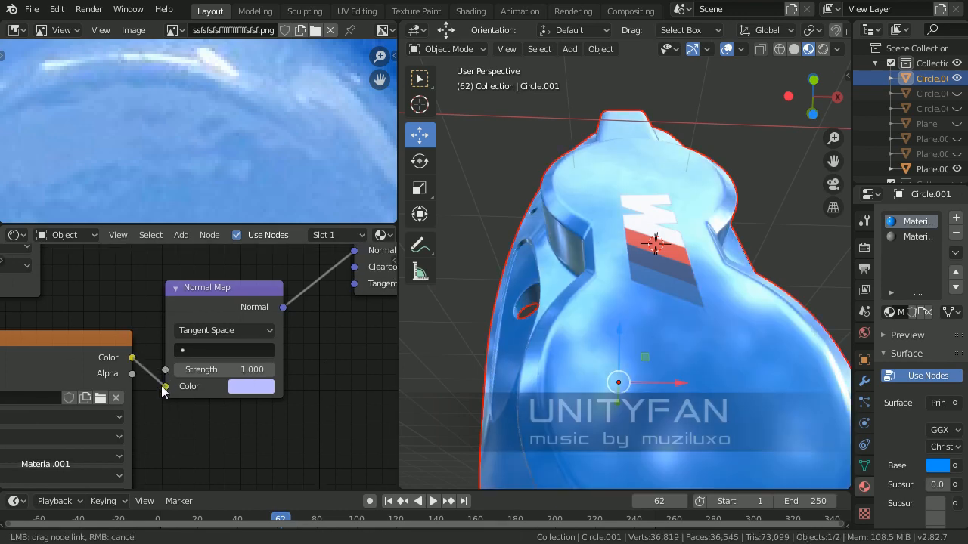
middle_drag(571, 351, 610, 266)
scroll(611, 266, up, 2)
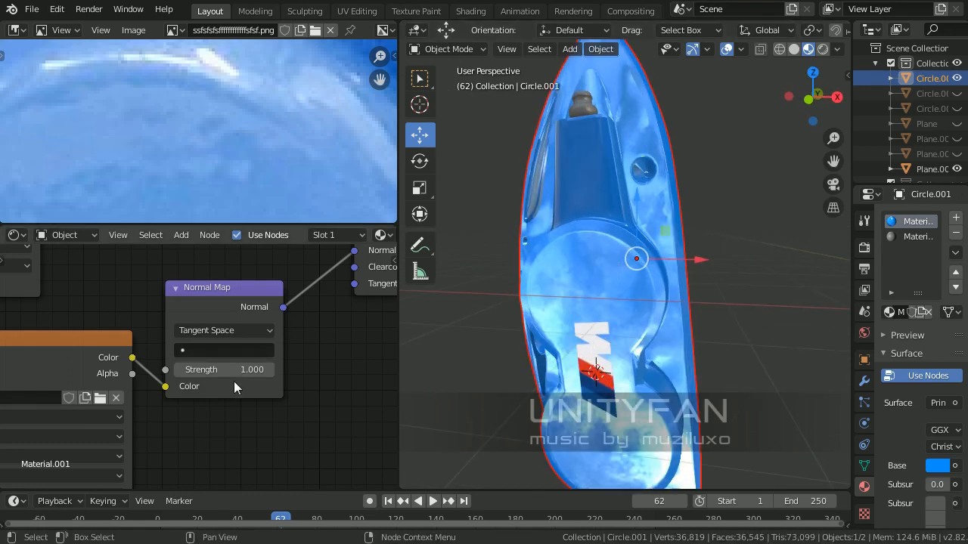
- Set the Normal Map node's strength to 0.5
middle_drag(234, 387, 298, 414)
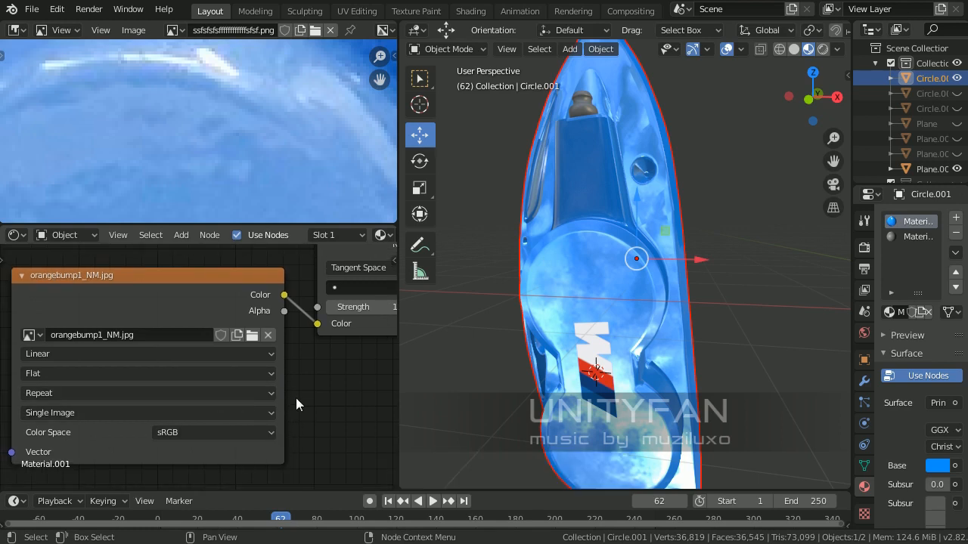
middle_drag(296, 398, 312, 376)
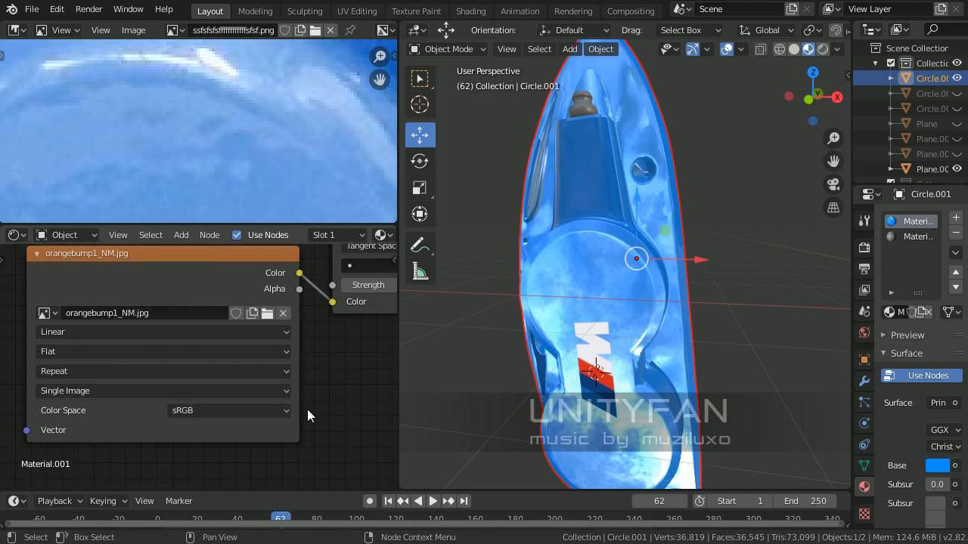
middle_drag(307, 409, 221, 423)
middle_drag(304, 373, 259, 418)
scroll(257, 408, up, 3)
middle_drag(266, 368, 258, 393)
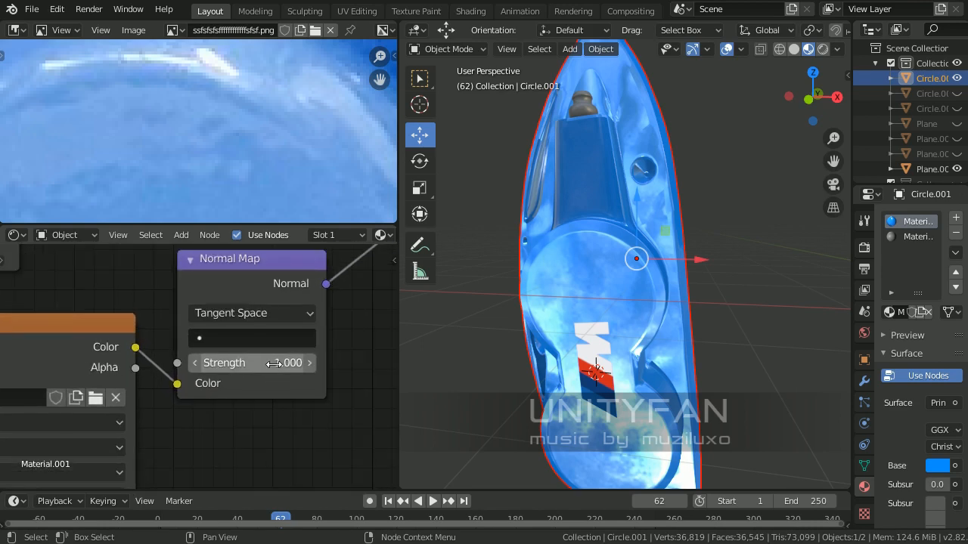
click(273, 364)
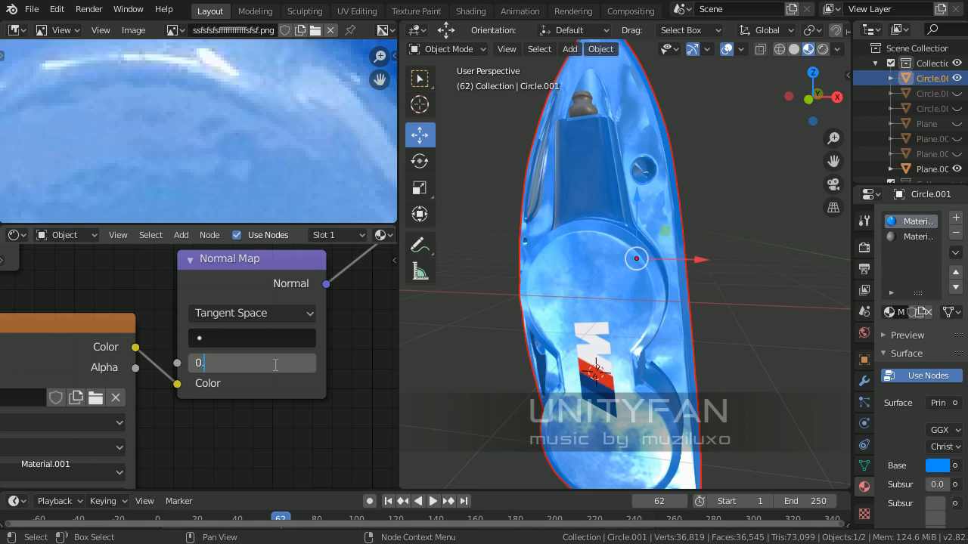
text(0.5)
key(Return)
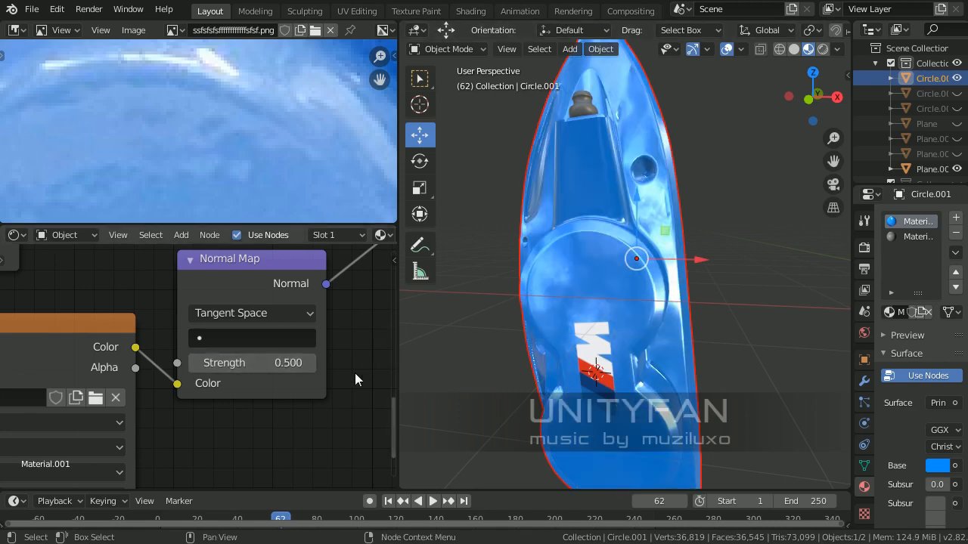
- Compare the caliper's surface reflections around the M logo with the reference photo from several angles
middle_drag(252, 415, 292, 409)
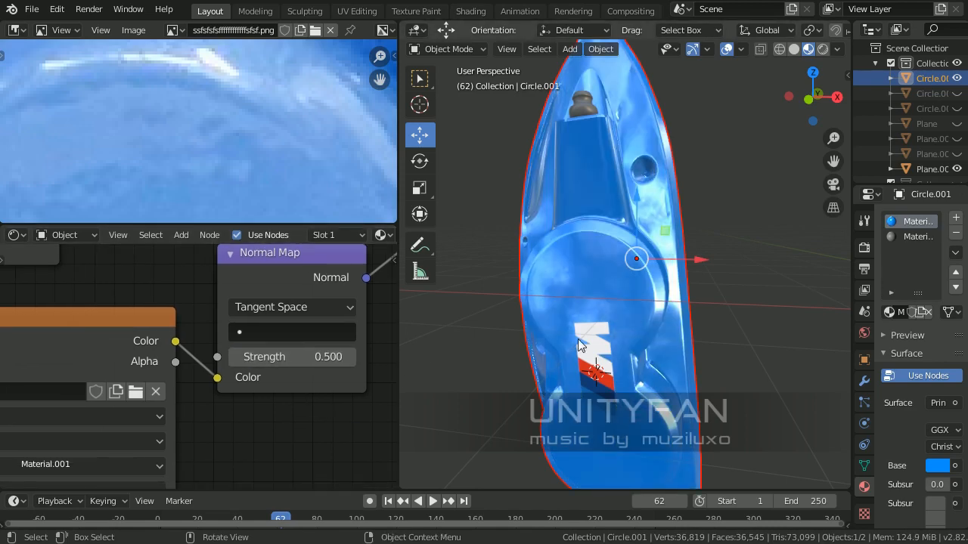
middle_drag(578, 345, 651, 305)
scroll(242, 123, down, 2)
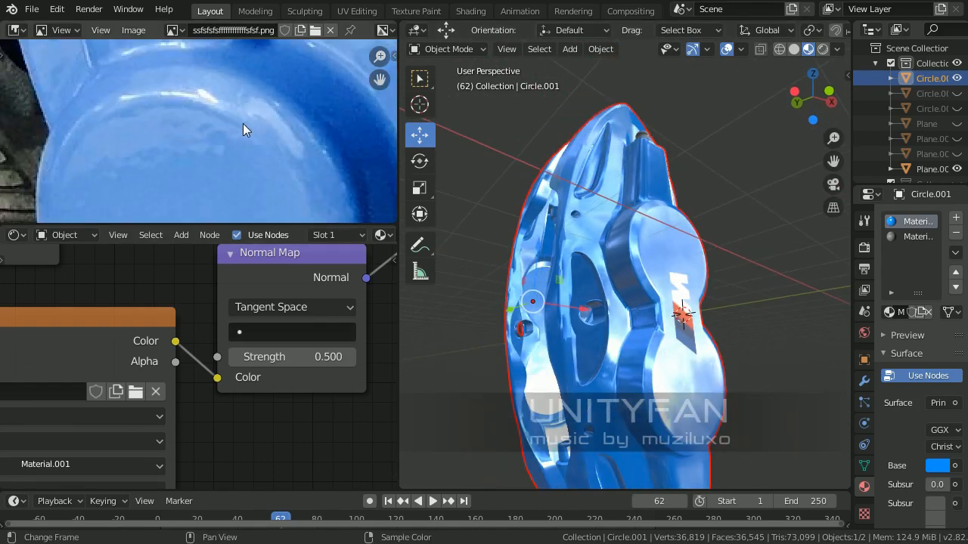
scroll(242, 123, down, 3)
middle_drag(583, 253, 647, 239)
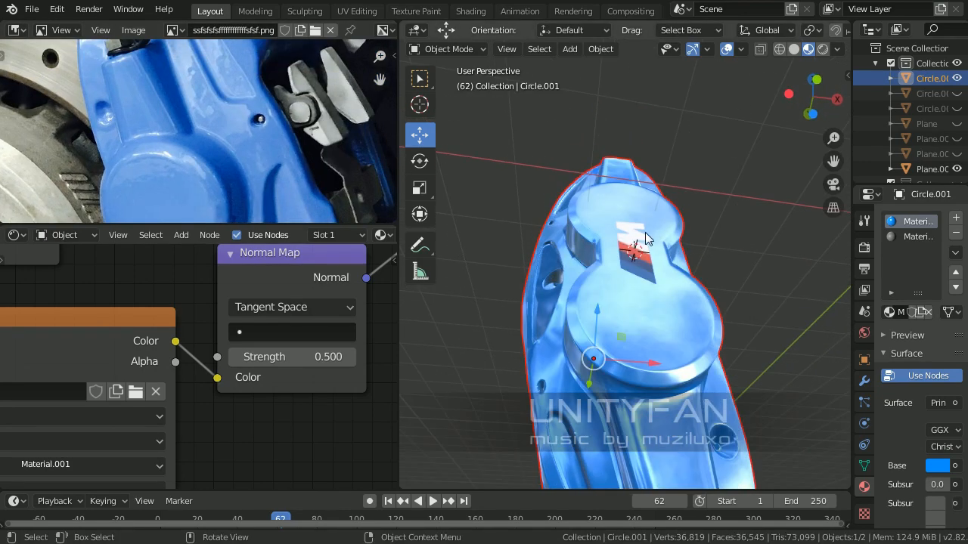
scroll(645, 239, up, 6)
- Move the orangebump1_NM.jpg texture node farther away from the Normal Map node
middle_drag(319, 333, 335, 371)
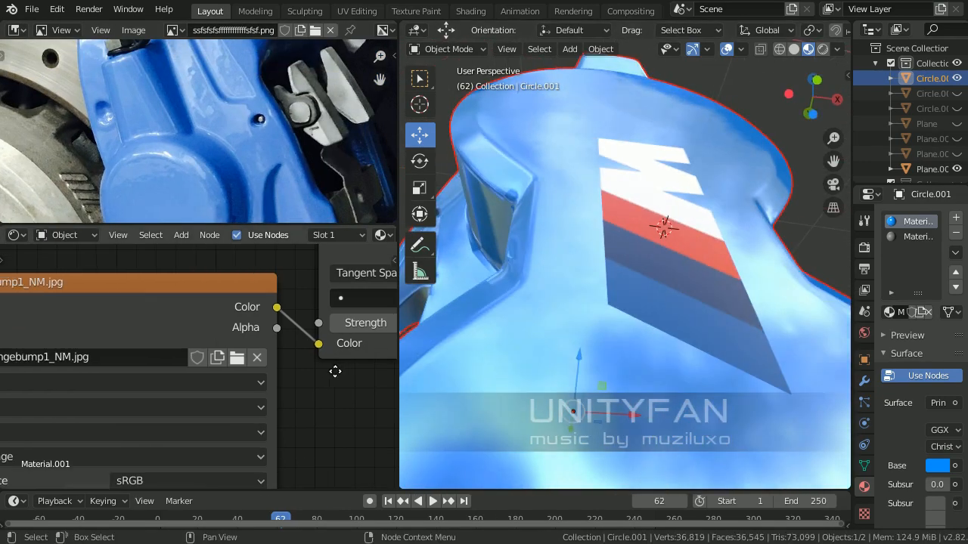
scroll(334, 372, down, 6)
middle_drag(284, 405, 330, 357)
middle_drag(201, 367, 150, 402)
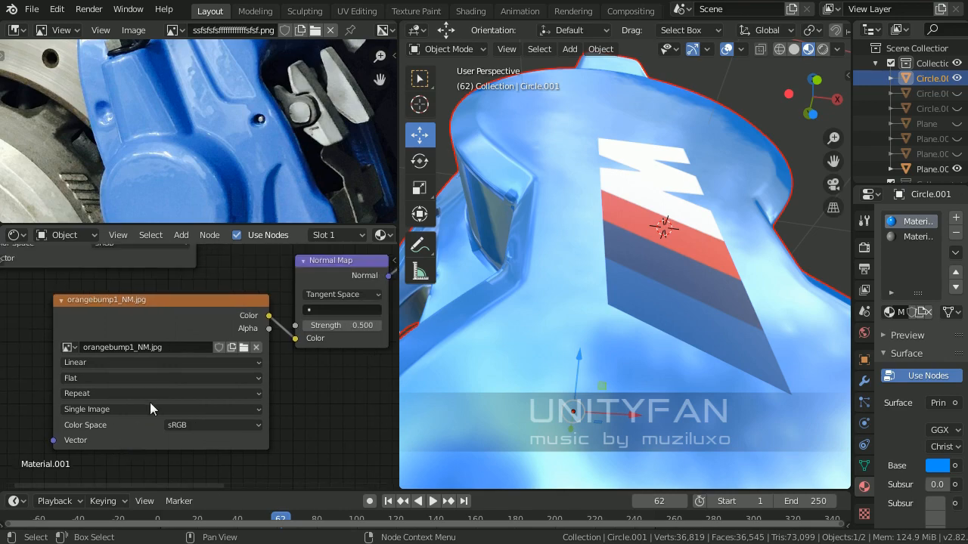
drag(166, 300, 127, 307)
middle_drag(231, 402, 300, 367)
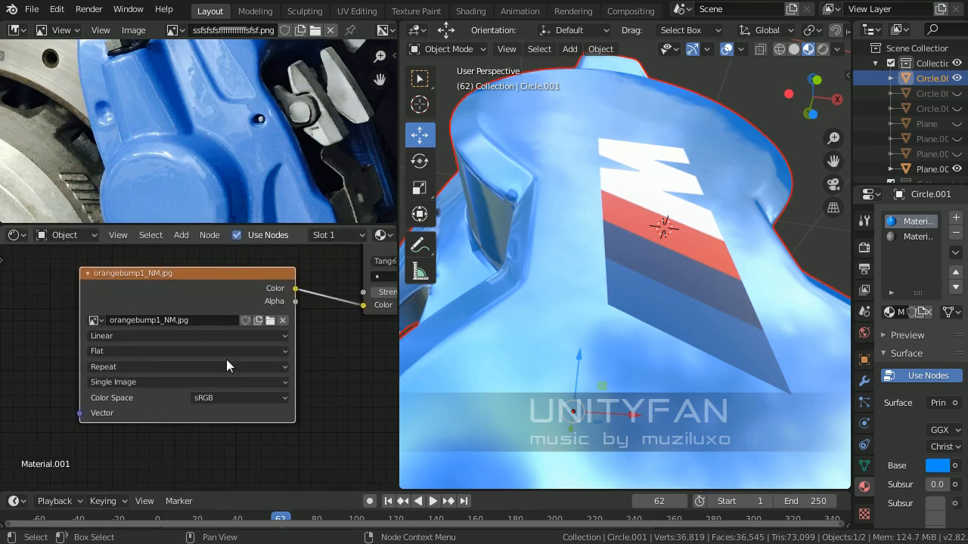
scroll(224, 362, up, 2)
- Try a Normal Map strength of 0.7 on the caliper and set it back to 0.5
middle_drag(484, 347, 518, 321)
middle_drag(380, 344, 268, 367)
scroll(304, 312, up, 2)
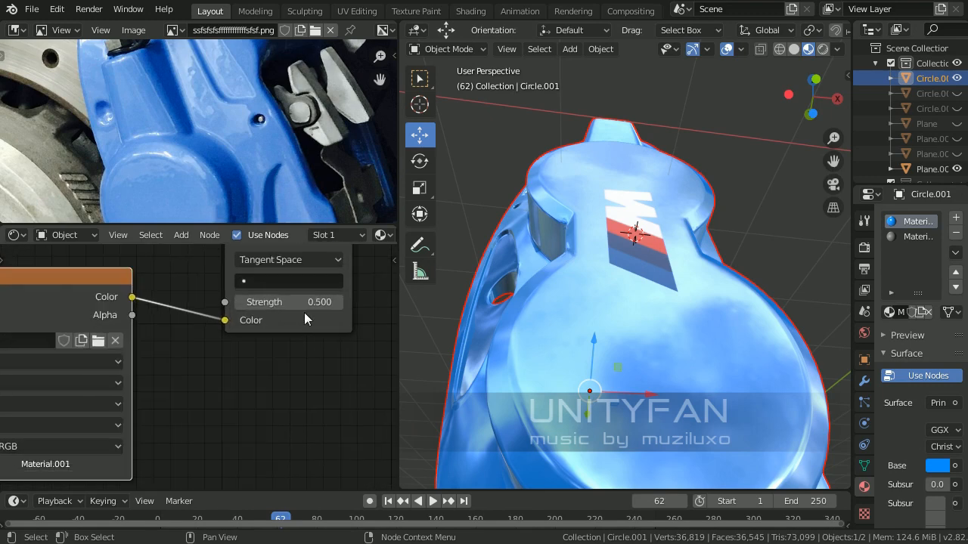
click(304, 303)
text(0.7)
key(Return)
middle_drag(719, 320, 716, 415)
middle_drag(642, 350, 612, 336)
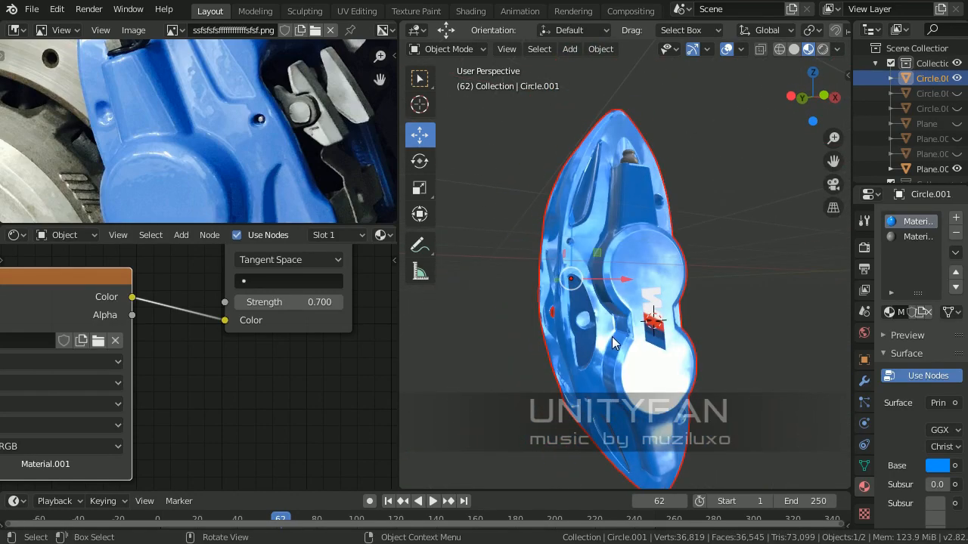
click(306, 302)
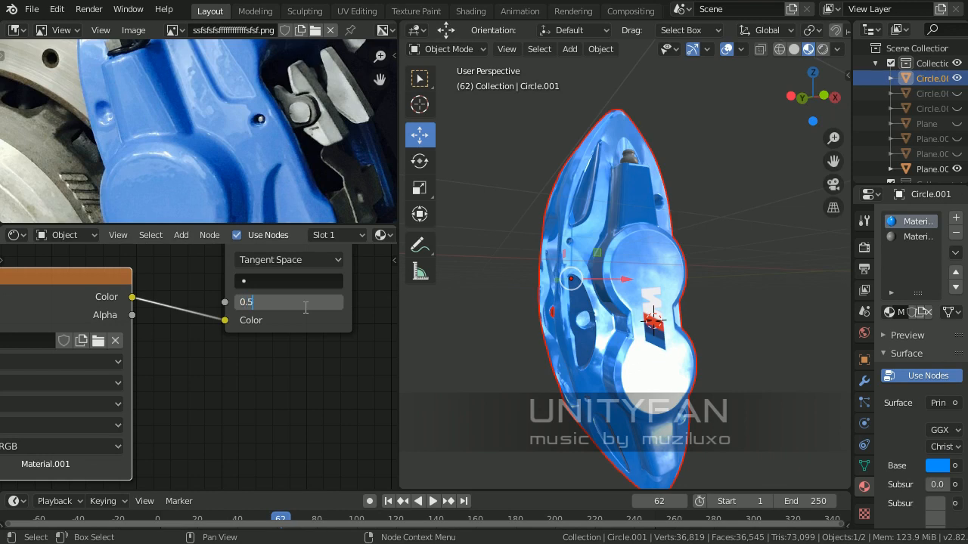
key(Return)
- Set the color space of the orangebump1_NM.jpg texture node to Non-Color
mouse_move(12, 357)
middle_down()
mouse_move(128, 359)
mouse_move(236, 333)
middle_up()
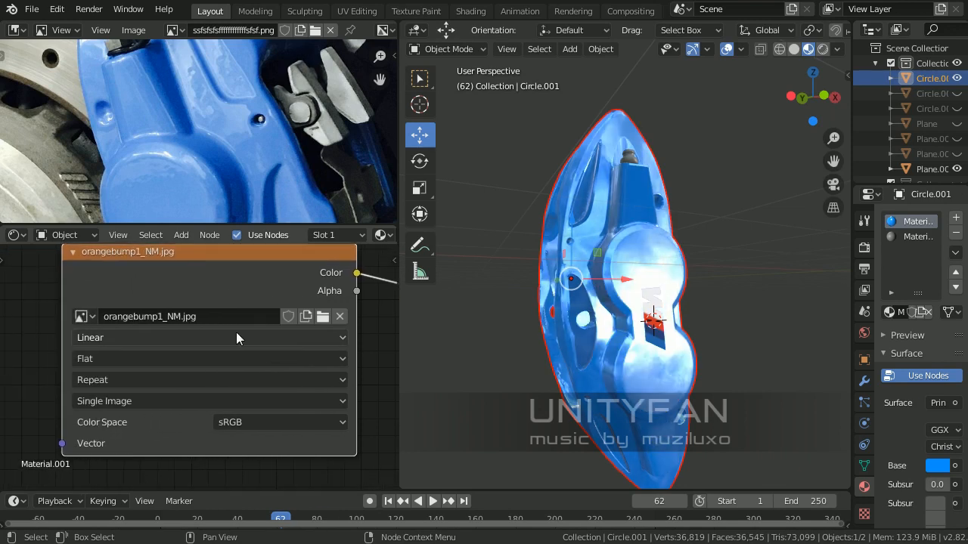
middle_drag(162, 372, 147, 364)
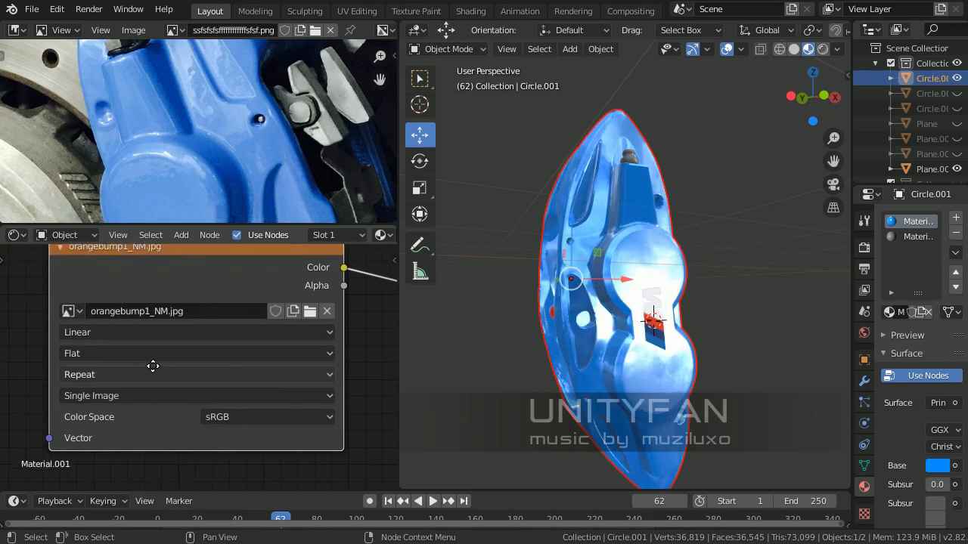
click(245, 415)
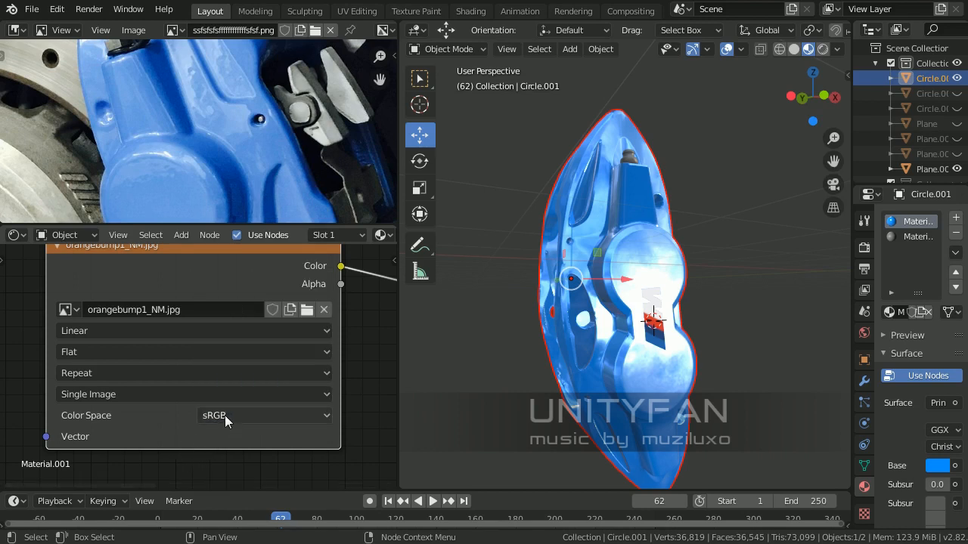
click(224, 415)
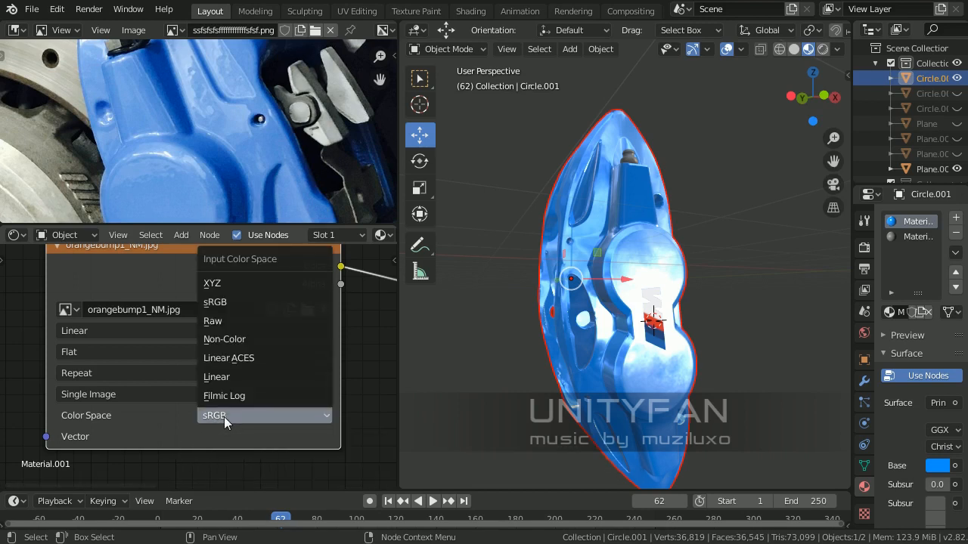
click(235, 341)
- Examine the caliper's blue surface from several angles and compare it with the full reference photo
mouse_move(671, 362)
middle_down()
mouse_move(656, 319)
mouse_move(616, 317)
mouse_move(678, 333)
mouse_move(552, 313)
mouse_move(608, 324)
mouse_move(660, 319)
mouse_move(665, 277)
mouse_move(730, 309)
mouse_move(689, 360)
mouse_move(656, 321)
mouse_move(667, 347)
mouse_move(611, 346)
mouse_move(621, 319)
mouse_move(679, 331)
mouse_move(594, 316)
mouse_move(626, 327)
mouse_move(603, 313)
middle_up()
scroll(656, 313, up, 3)
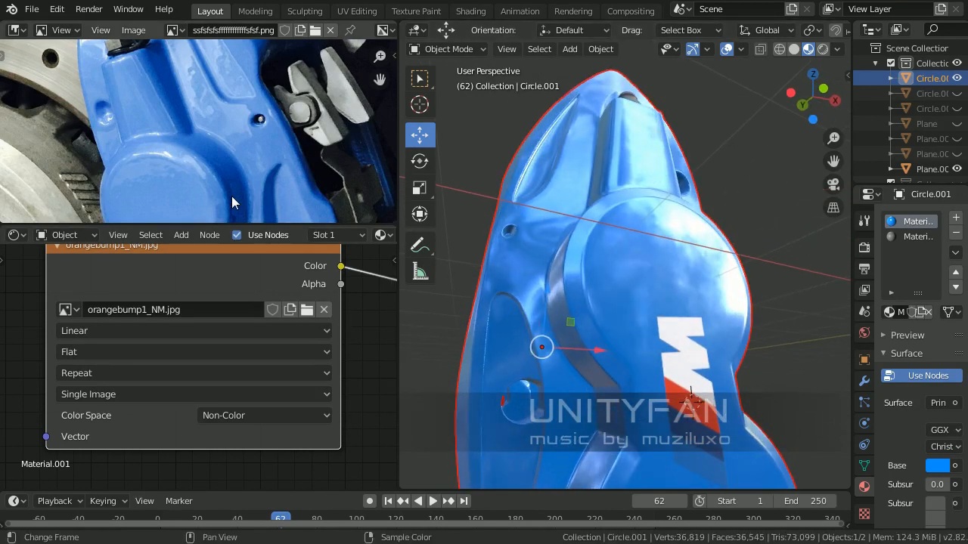
middle_drag(724, 198, 643, 242)
middle_drag(249, 150, 210, 130)
scroll(278, 159, down, 5)
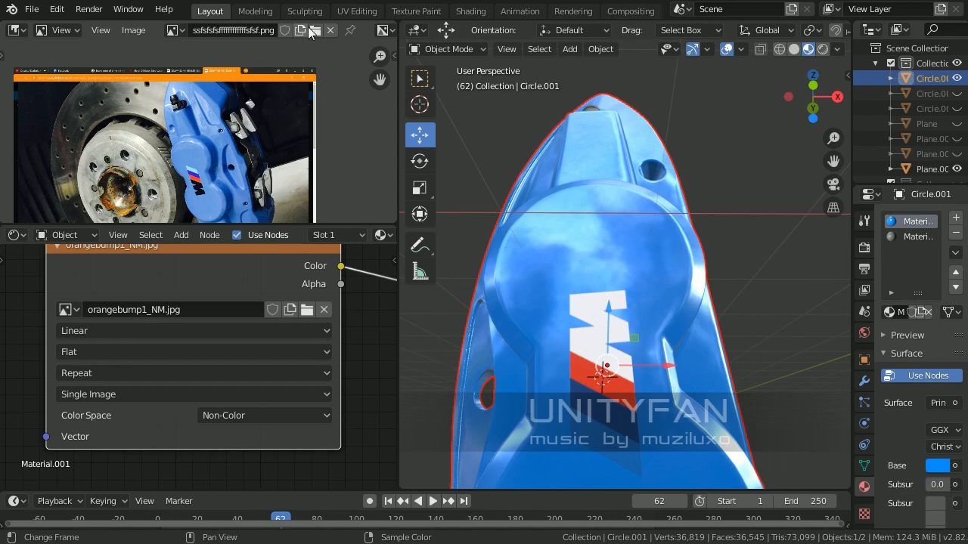
click(301, 30)
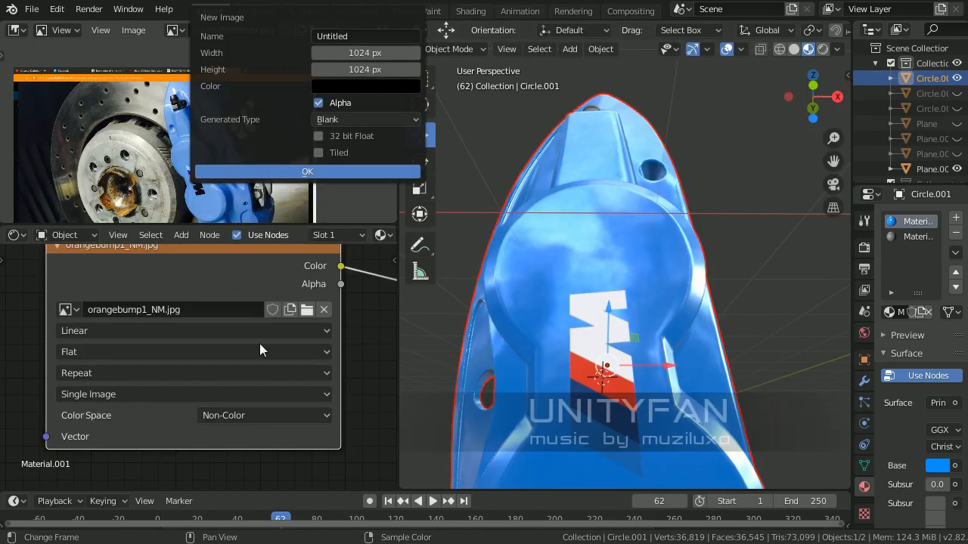
click(355, 345)
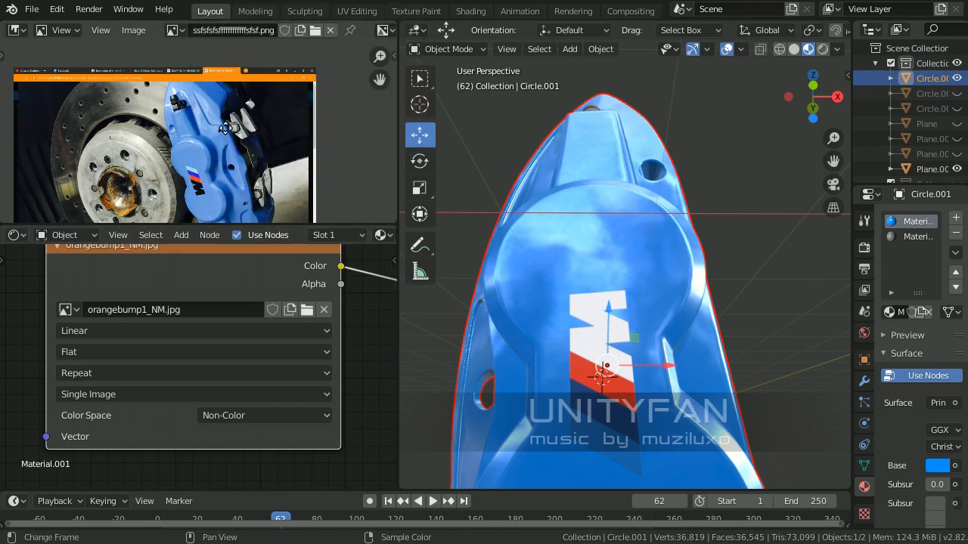
middle_drag(226, 127, 215, 136)
click(301, 29)
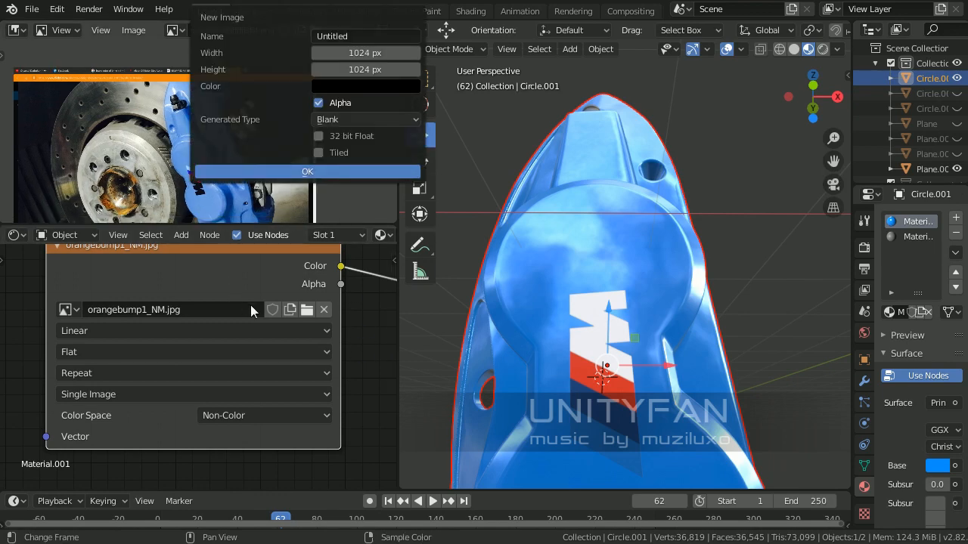
click(358, 346)
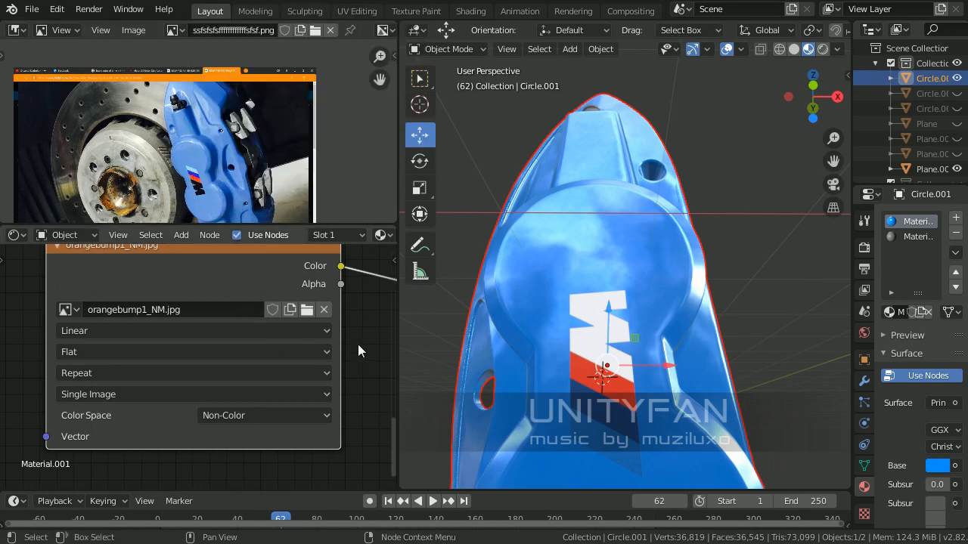
middle_drag(249, 129, 237, 137)
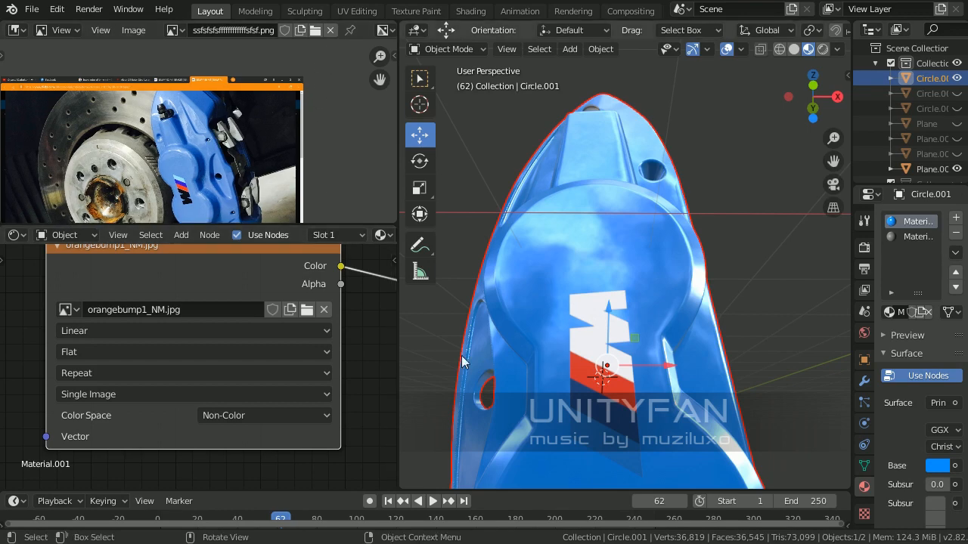
- Open orangebump1.jpg in the image editor in place of the reference photo
scroll(171, 322, down, 4)
middle_drag(210, 313, 212, 402)
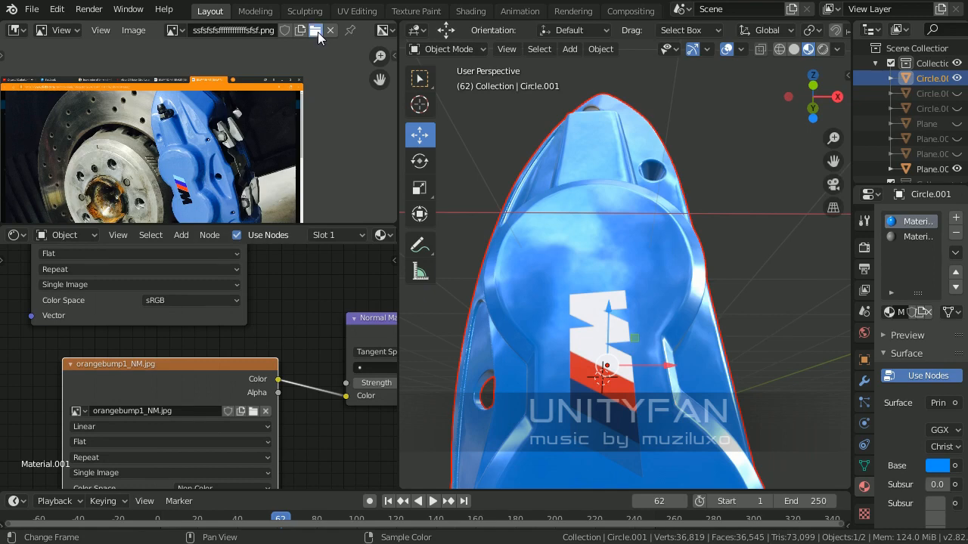
click(316, 30)
click(458, 155)
click(733, 511)
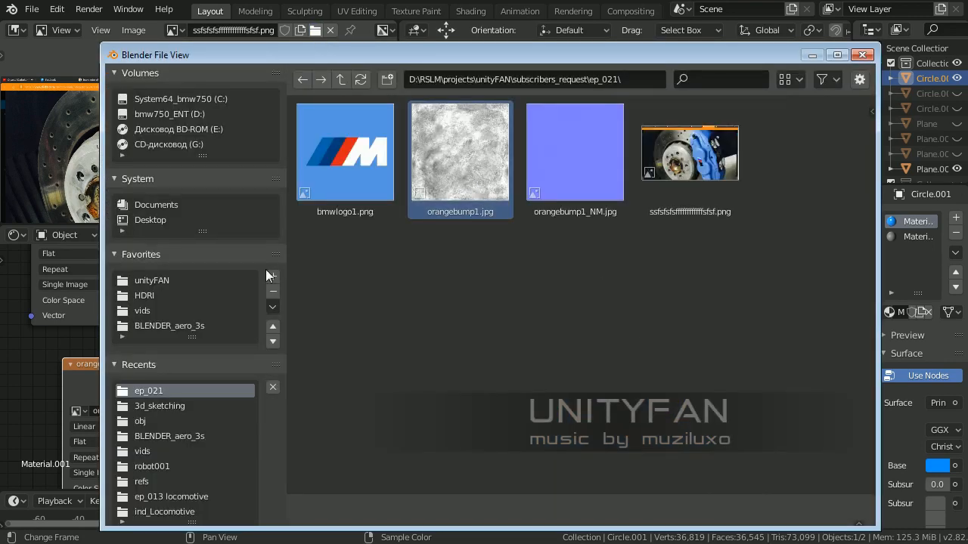
- Put the caliper in Edit Mode and turn the image editor into a UV Editor to show its UV layout
key(Tab)
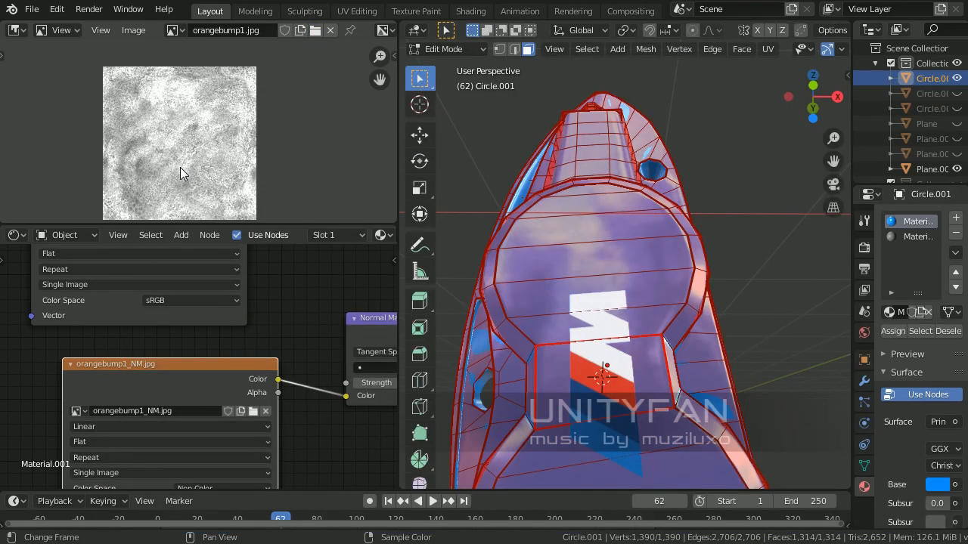
mouse_move(628, 295)
middle_down()
mouse_move(605, 282)
mouse_move(645, 296)
middle_up()
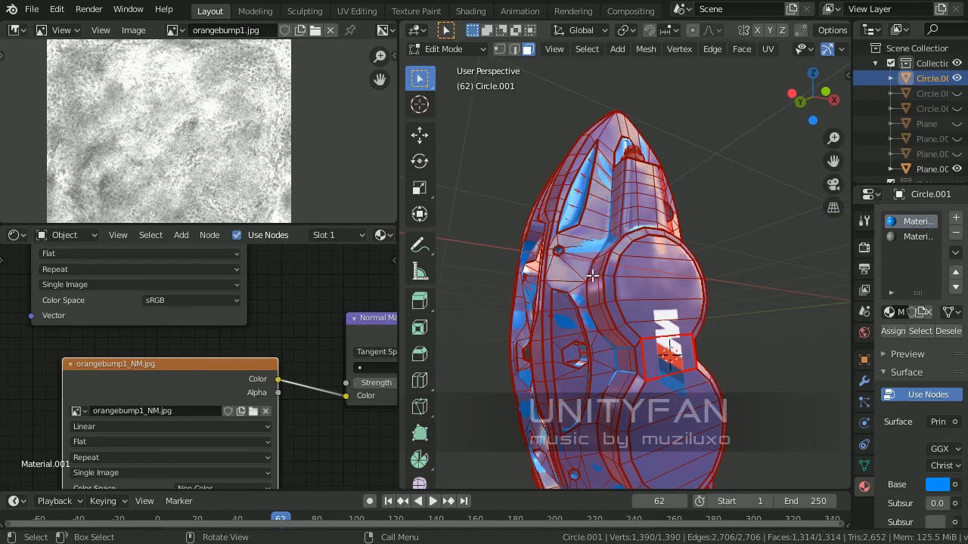
scroll(205, 95, down, 3)
scroll(197, 135, up, 2)
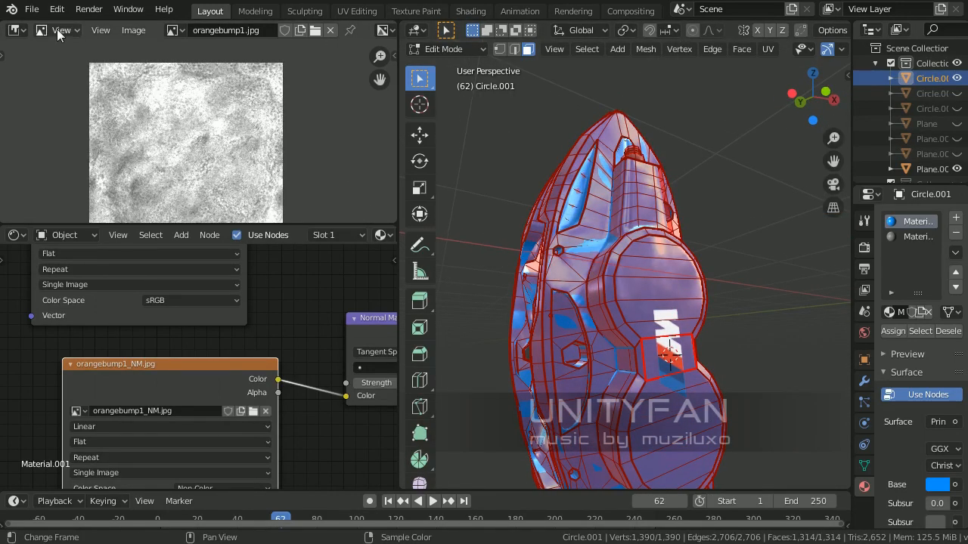
click(17, 29)
click(106, 119)
scroll(224, 129, up, 5)
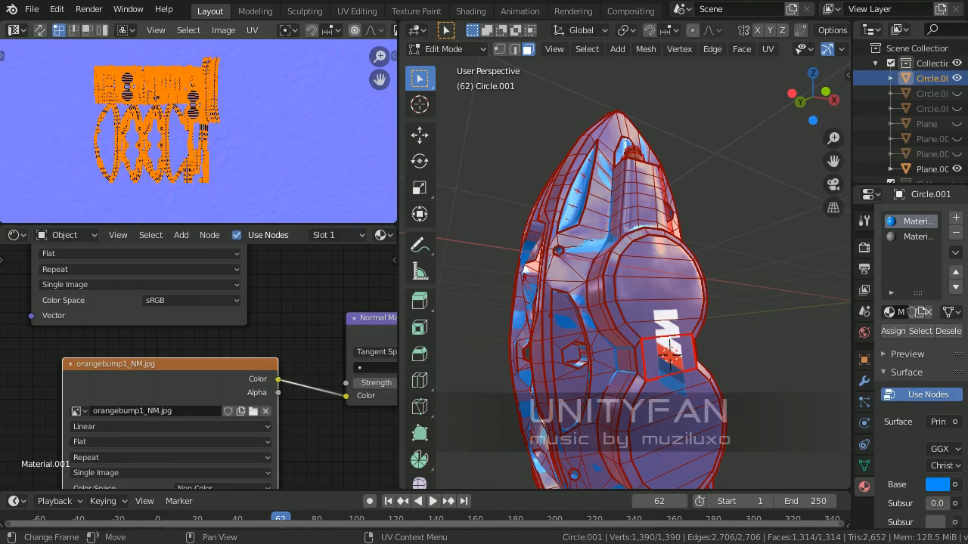
- Scale up all of the caliper's UV islands over the normal map and return to Object Mode
key(s)
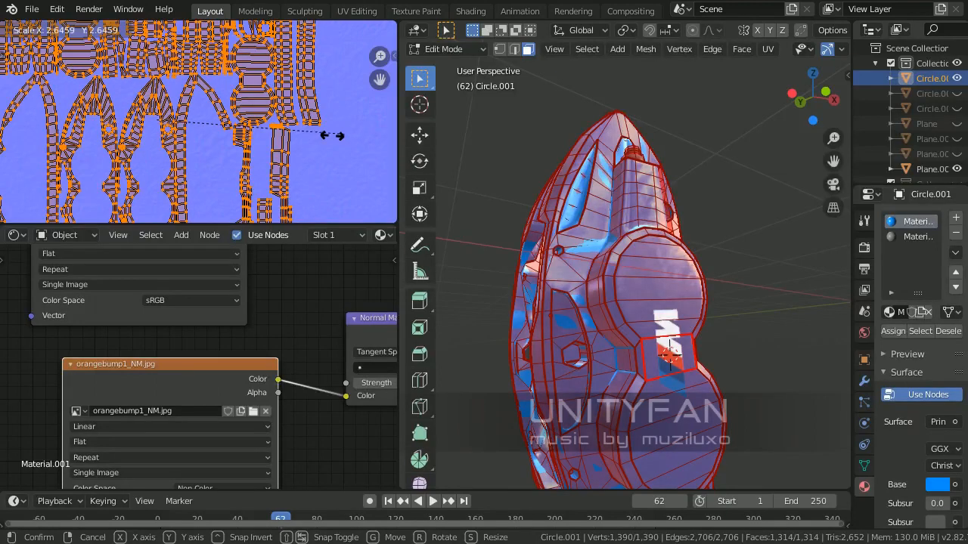
click(342, 172)
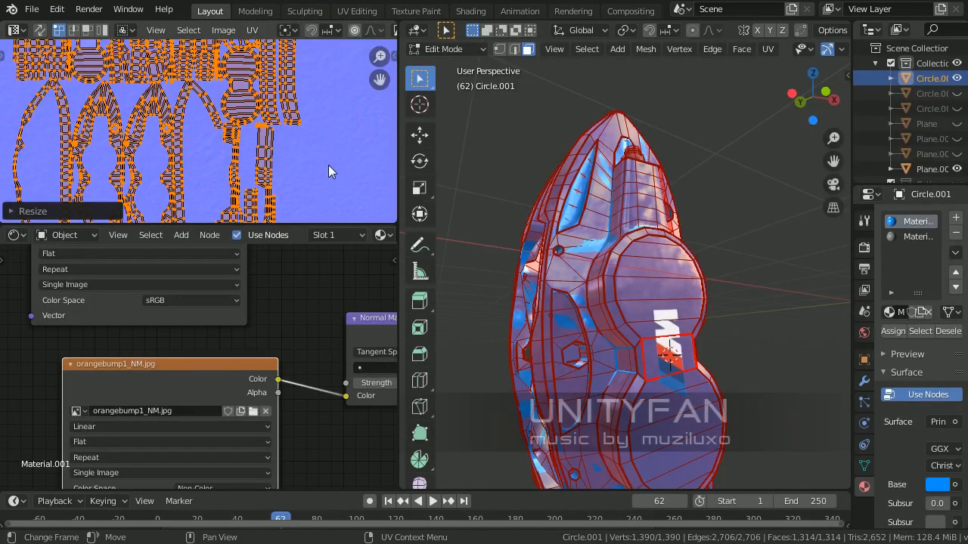
key(Tab)
middle_drag(587, 252, 613, 219)
- Set the Normal Map node's strength to 0.2 and check the caliper's surface
middle_drag(338, 453, 238, 412)
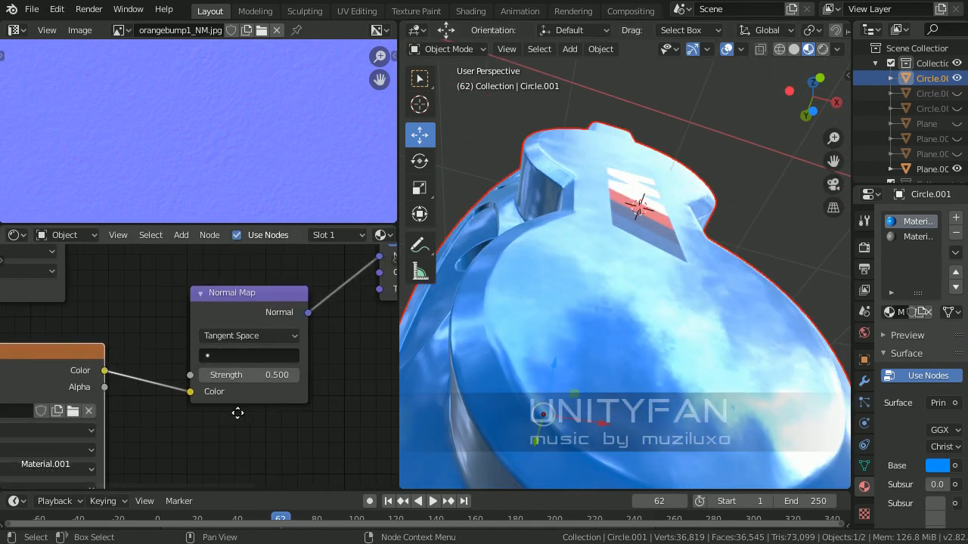
scroll(238, 413, up, 2)
click(276, 372)
text(0.)
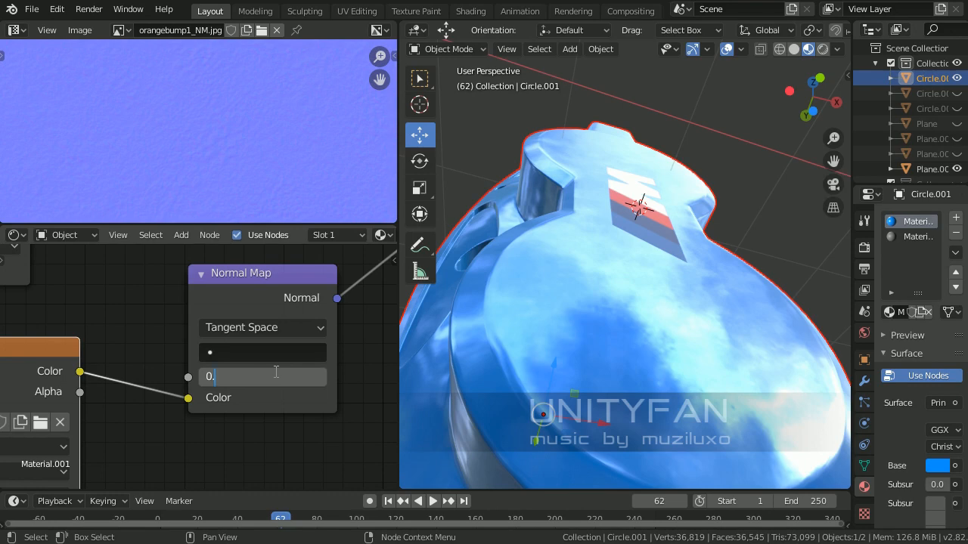
text(2)
key(Return)
middle_drag(530, 333, 643, 280)
- Load the brake caliper reference photo from the ep_021 folder back into the image display for comparison with the model
click(264, 30)
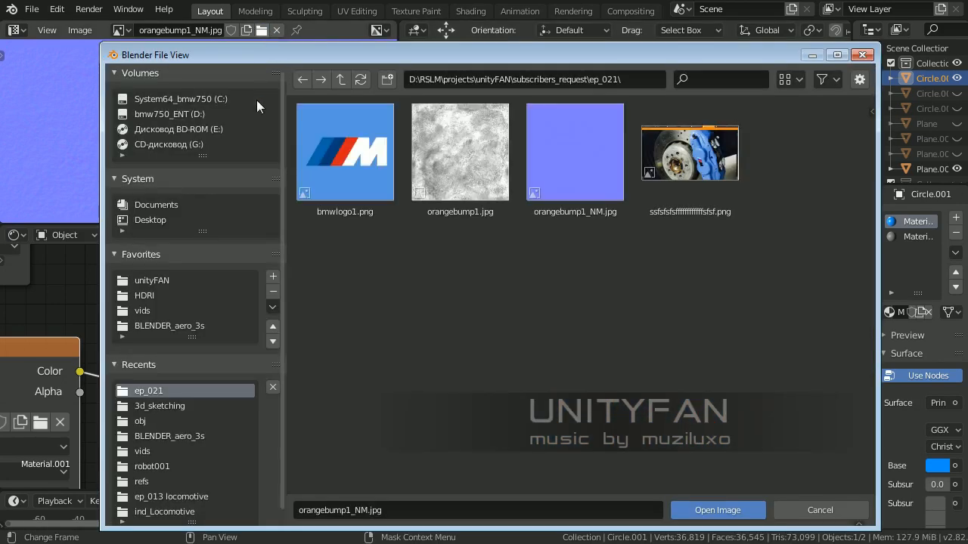
click(691, 169)
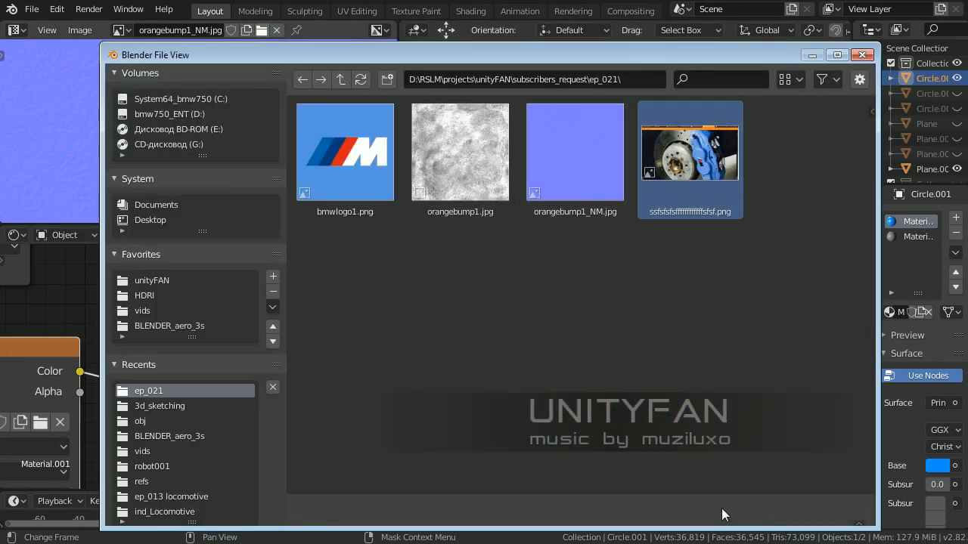
click(720, 510)
scroll(219, 191, up, 2)
middle_drag(577, 242, 491, 299)
- Shift the Principled BSDF's Base Color to a slightly deeper blue by adjusting its hue on the color wheel
middle_drag(162, 298, 146, 441)
middle_drag(225, 343, 127, 369)
scroll(285, 332, up, 1)
middle_drag(352, 311, 270, 344)
scroll(270, 344, up, 1)
middle_drag(565, 262, 580, 266)
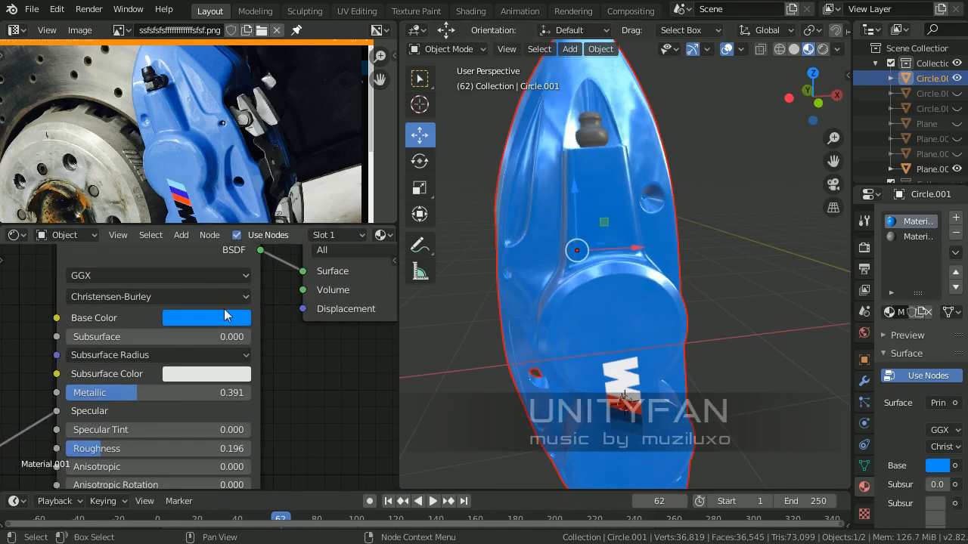
scroll(233, 320, up, 1)
middle_drag(268, 315, 269, 365)
click(207, 358)
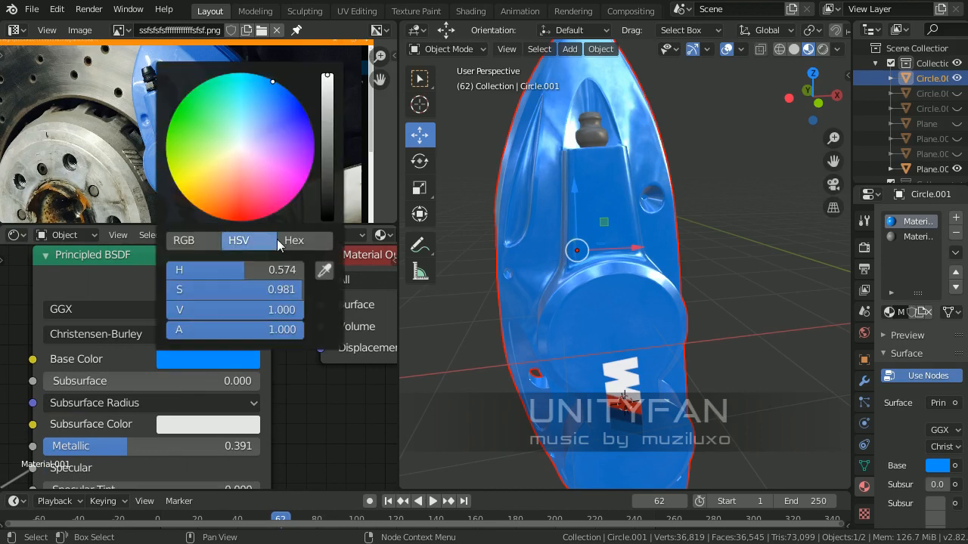
drag(276, 86, 280, 88)
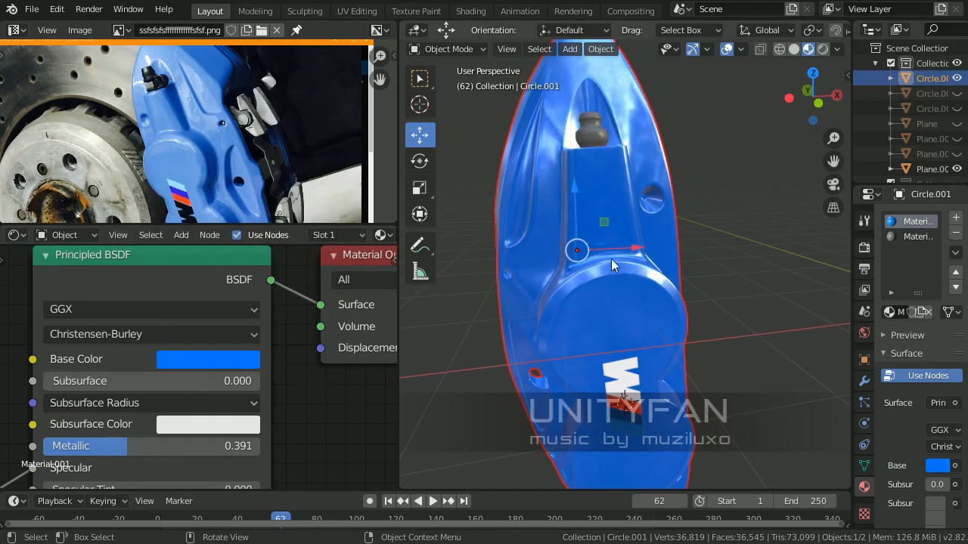
- Deselect the caliper and widen the 3D viewport by narrowing the reference photo and shader node areas
middle_drag(611, 259, 652, 295)
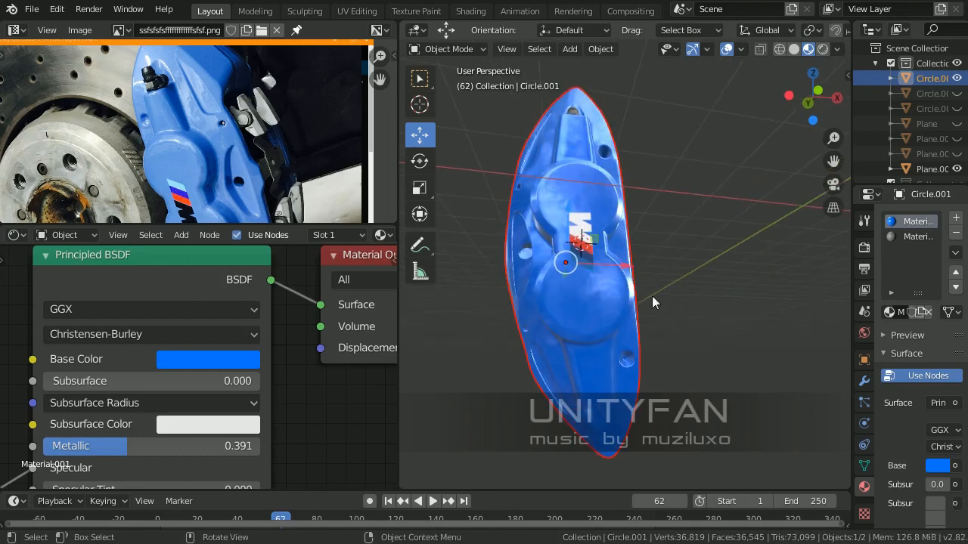
click(667, 309)
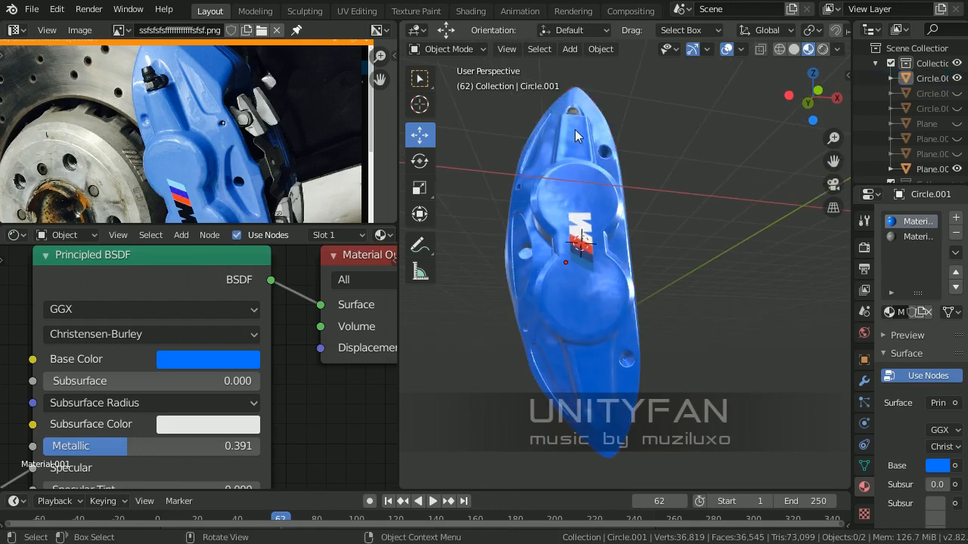
drag(398, 163, 202, 173)
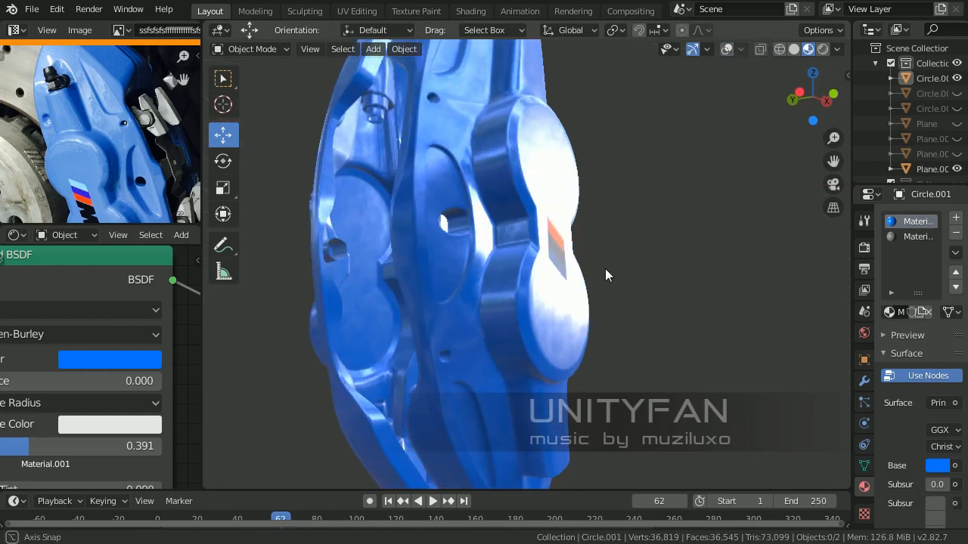